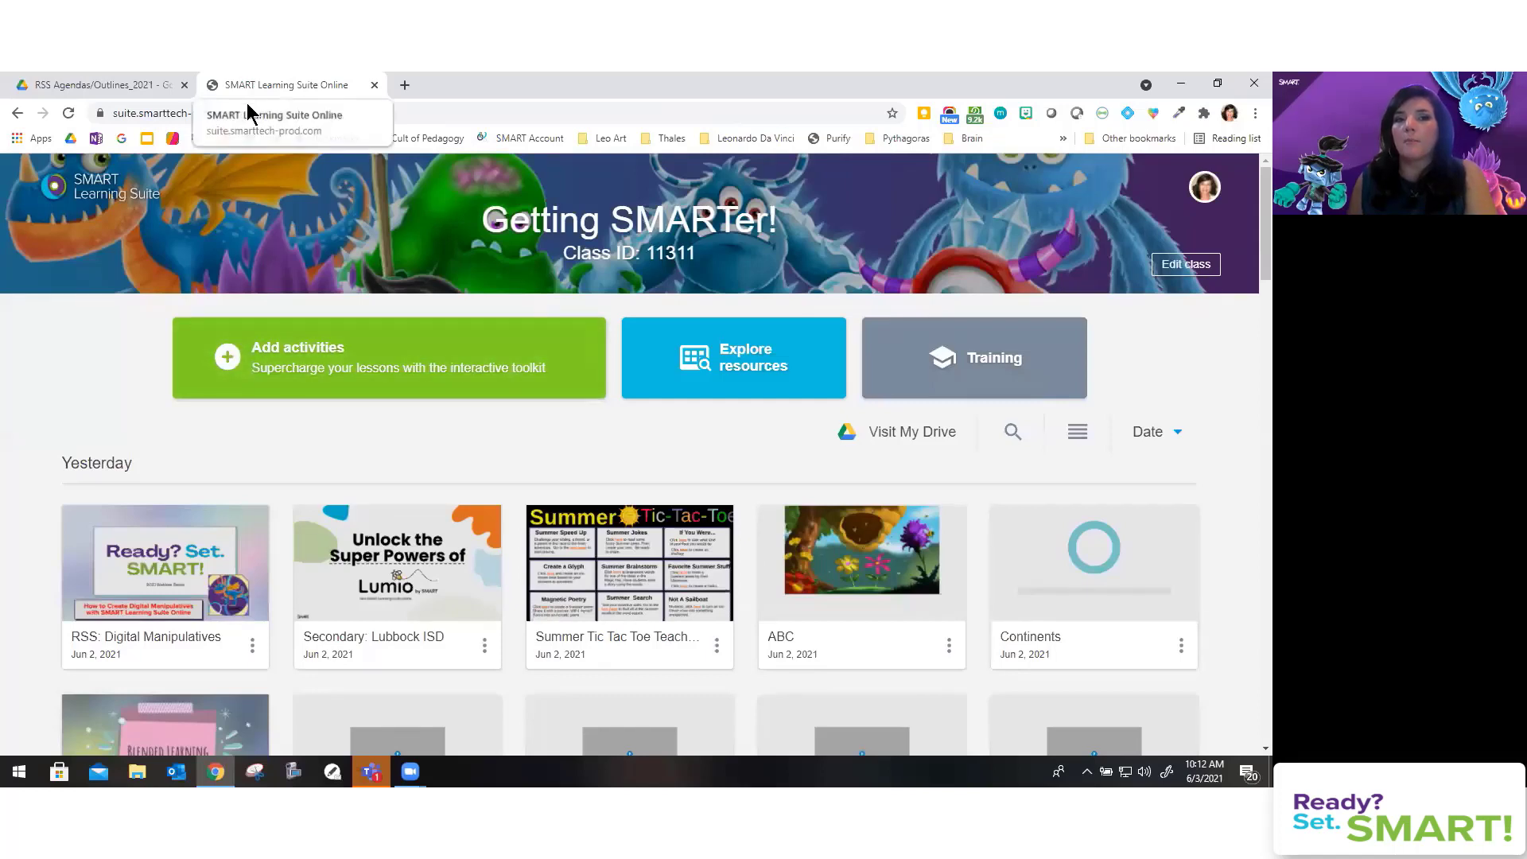
pyautogui.click(94, 86)
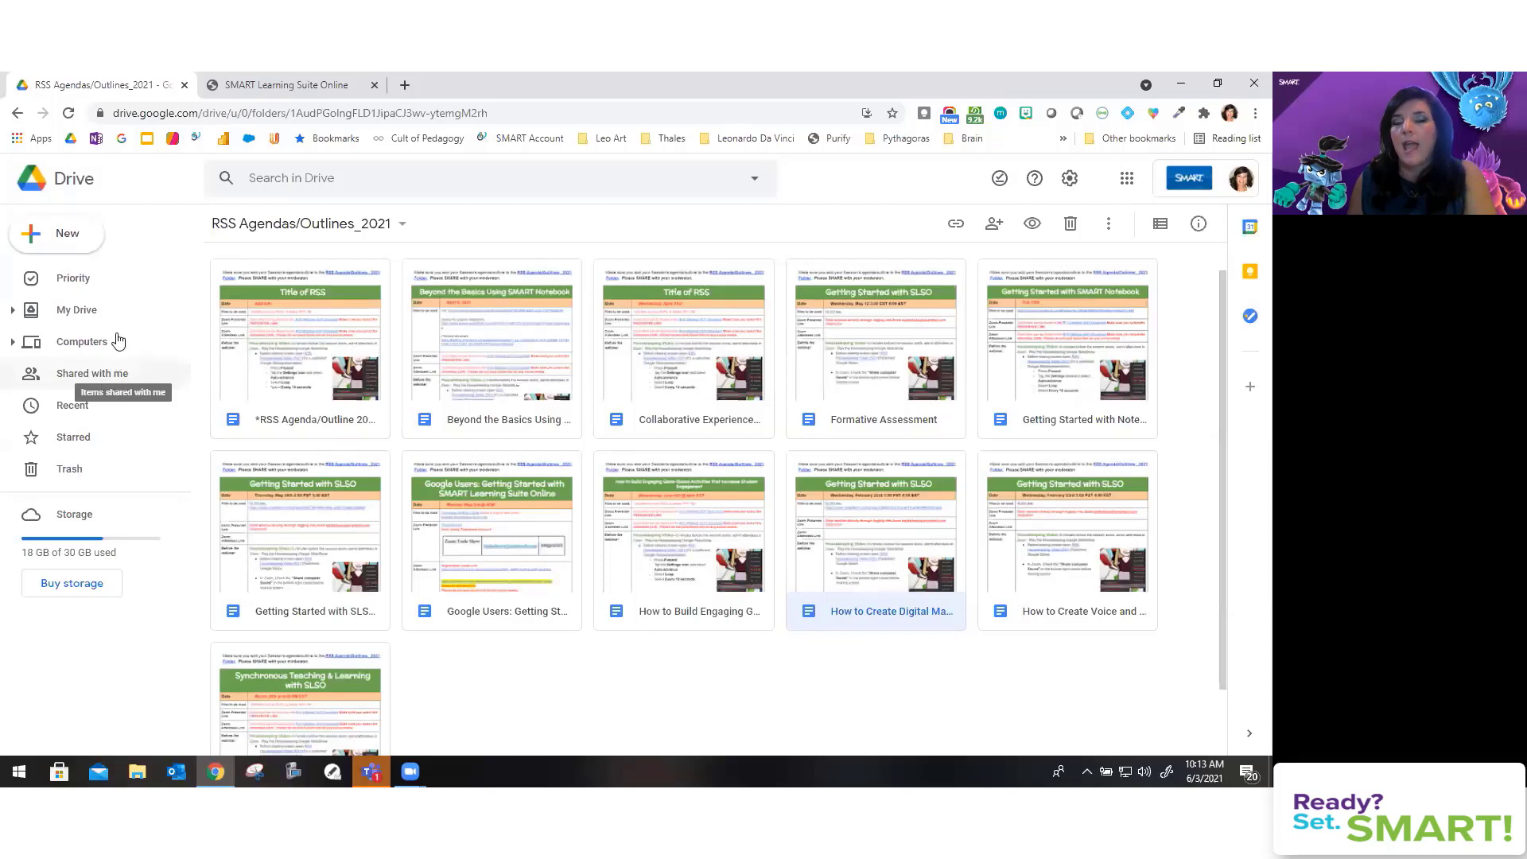
pyautogui.click(70, 237)
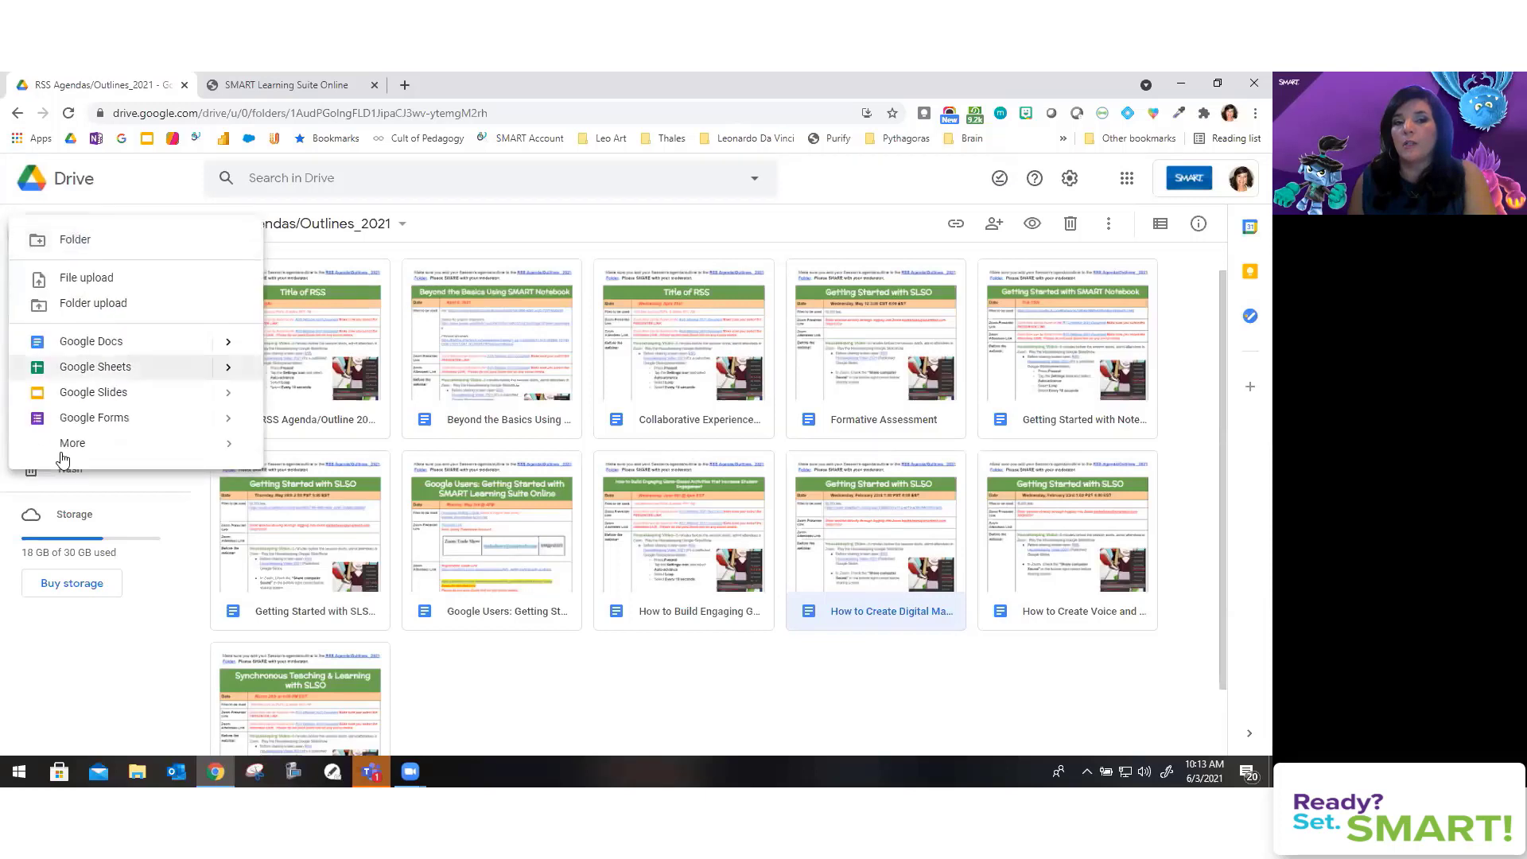
pyautogui.moveTo(76, 454)
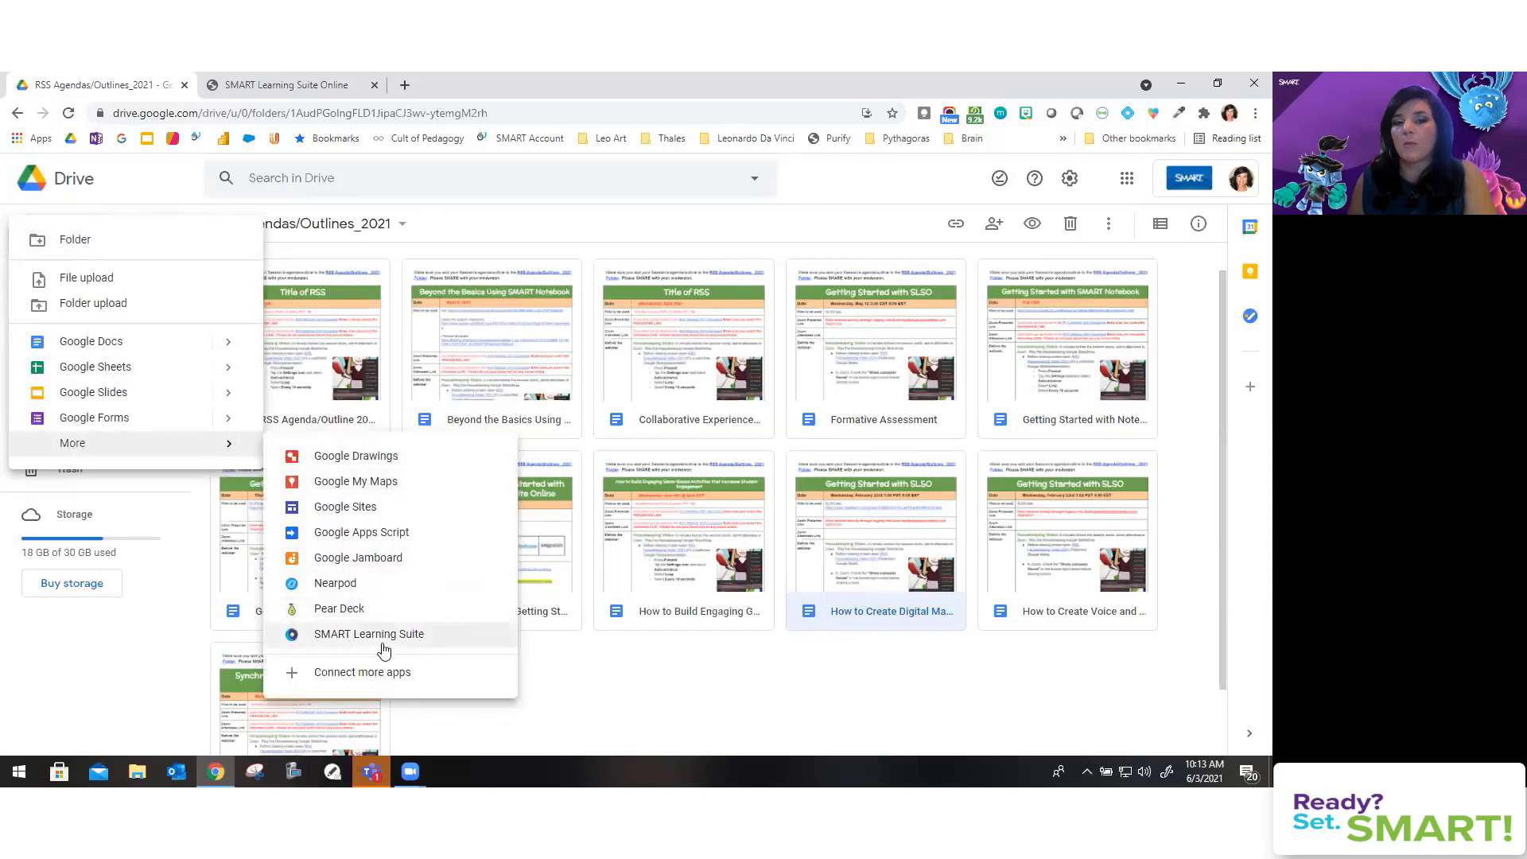
pyautogui.click(280, 87)
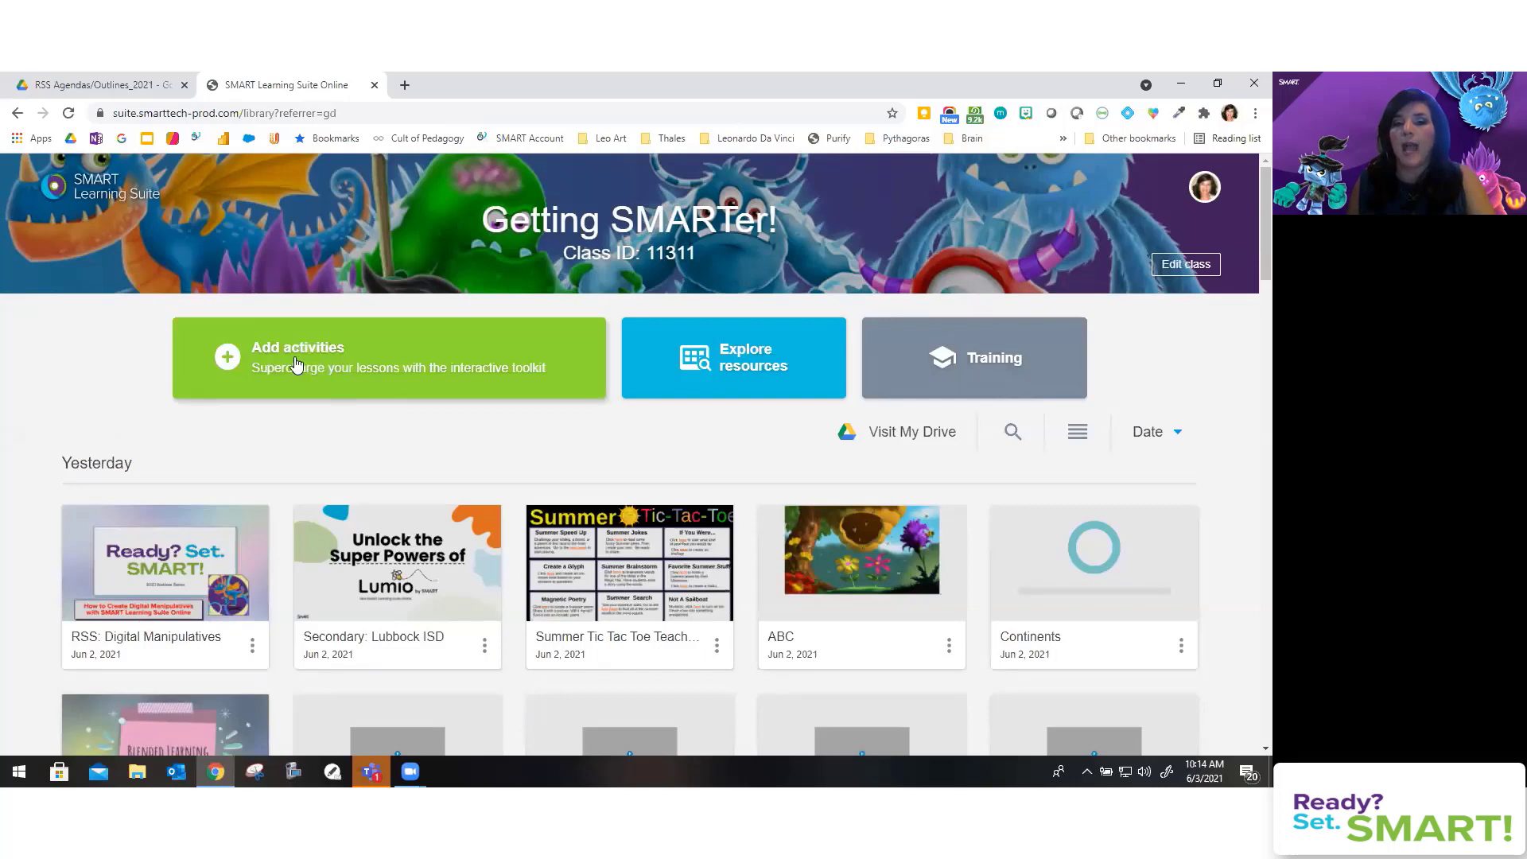
# Step: Start adding an activity and pick the Manipulatives card under Ready-made resources
pyautogui.click(310, 365)
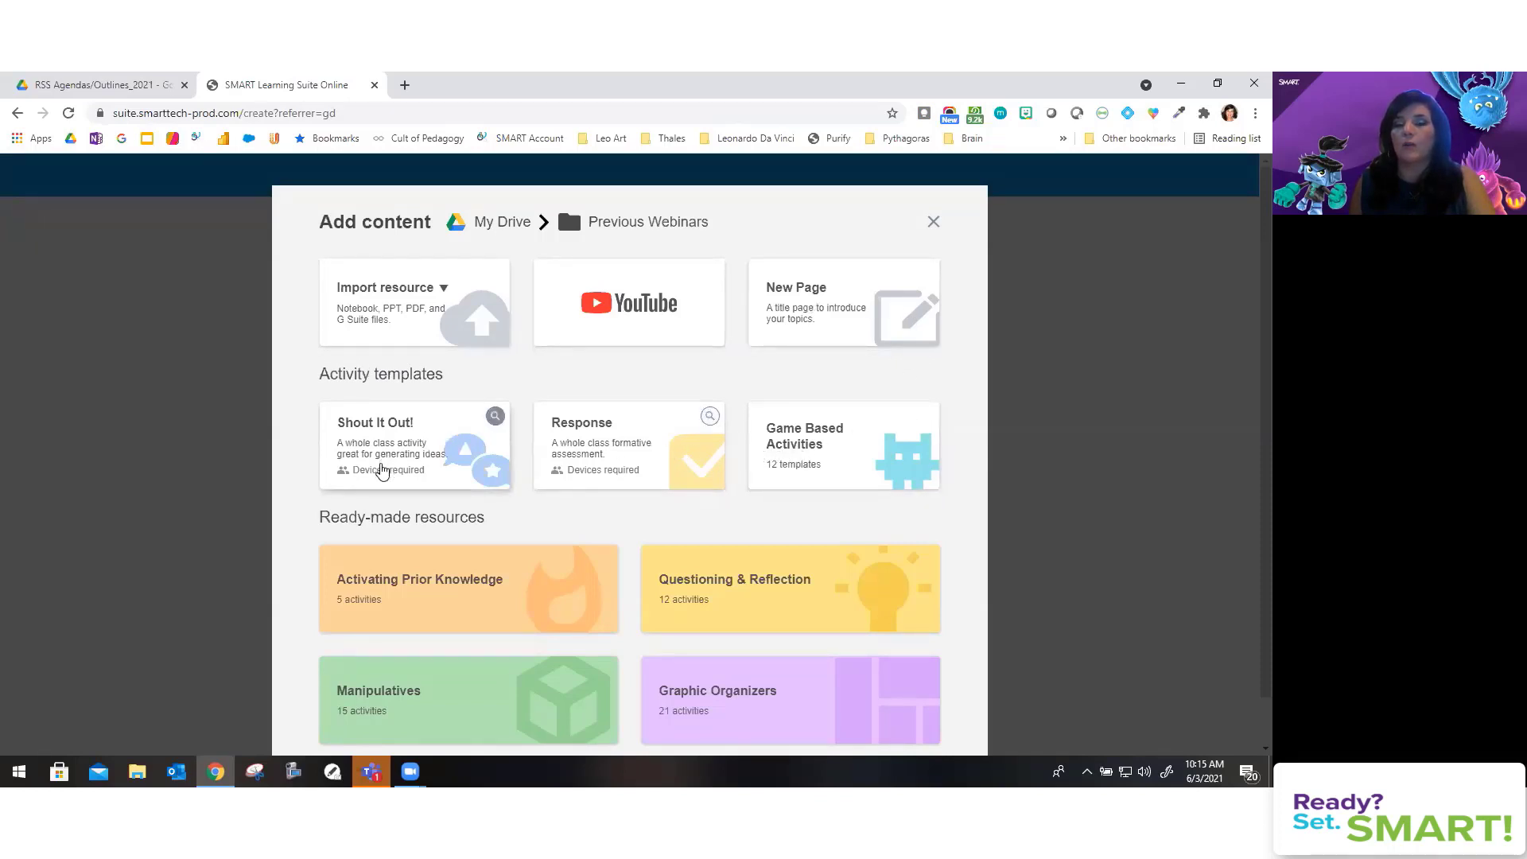
pyautogui.scroll(-1, 642, 465)
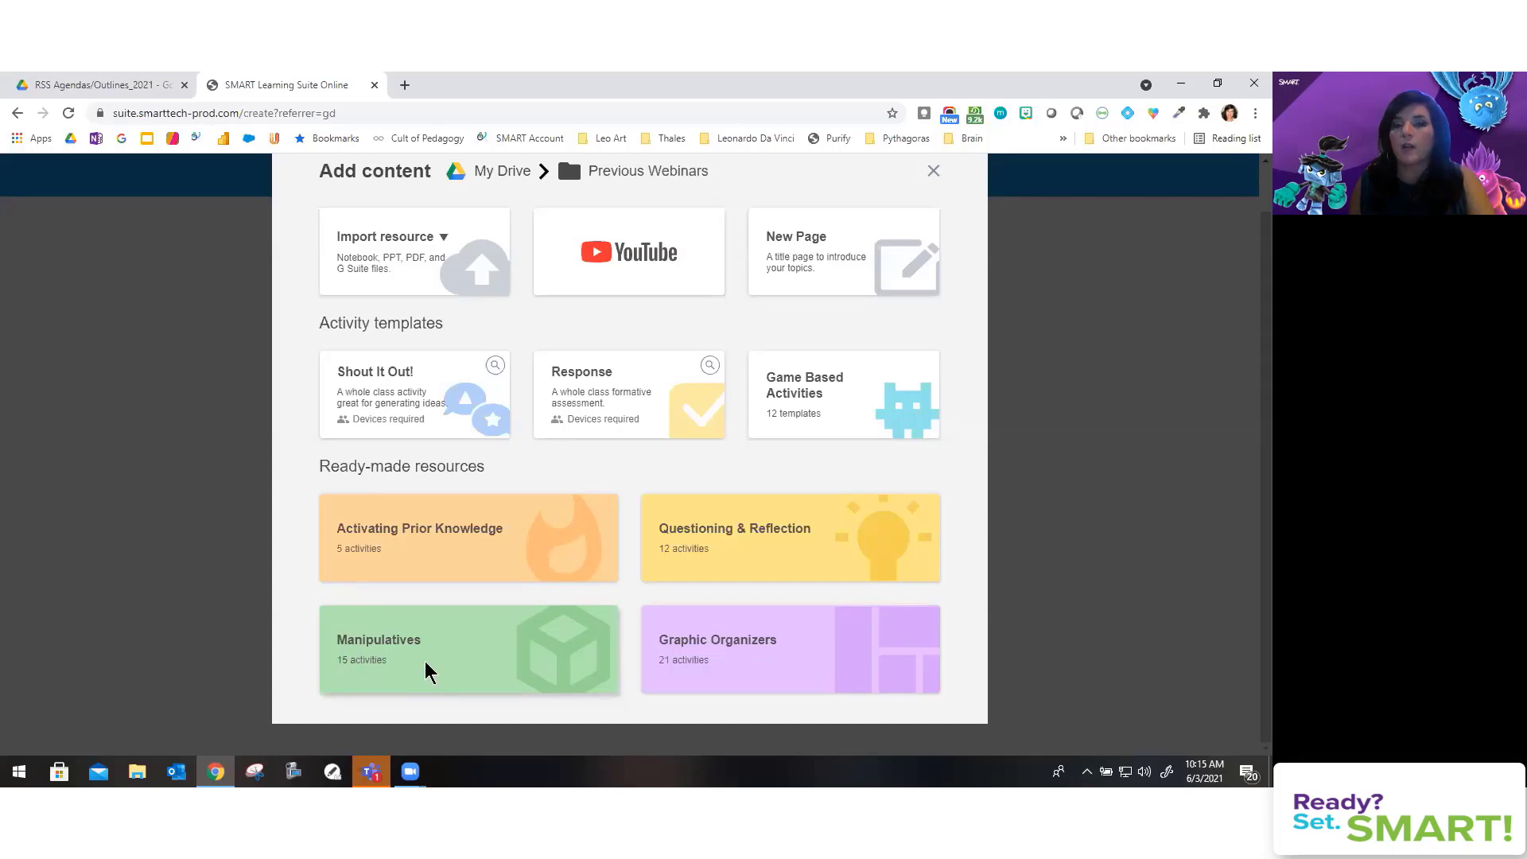
pyautogui.click(427, 668)
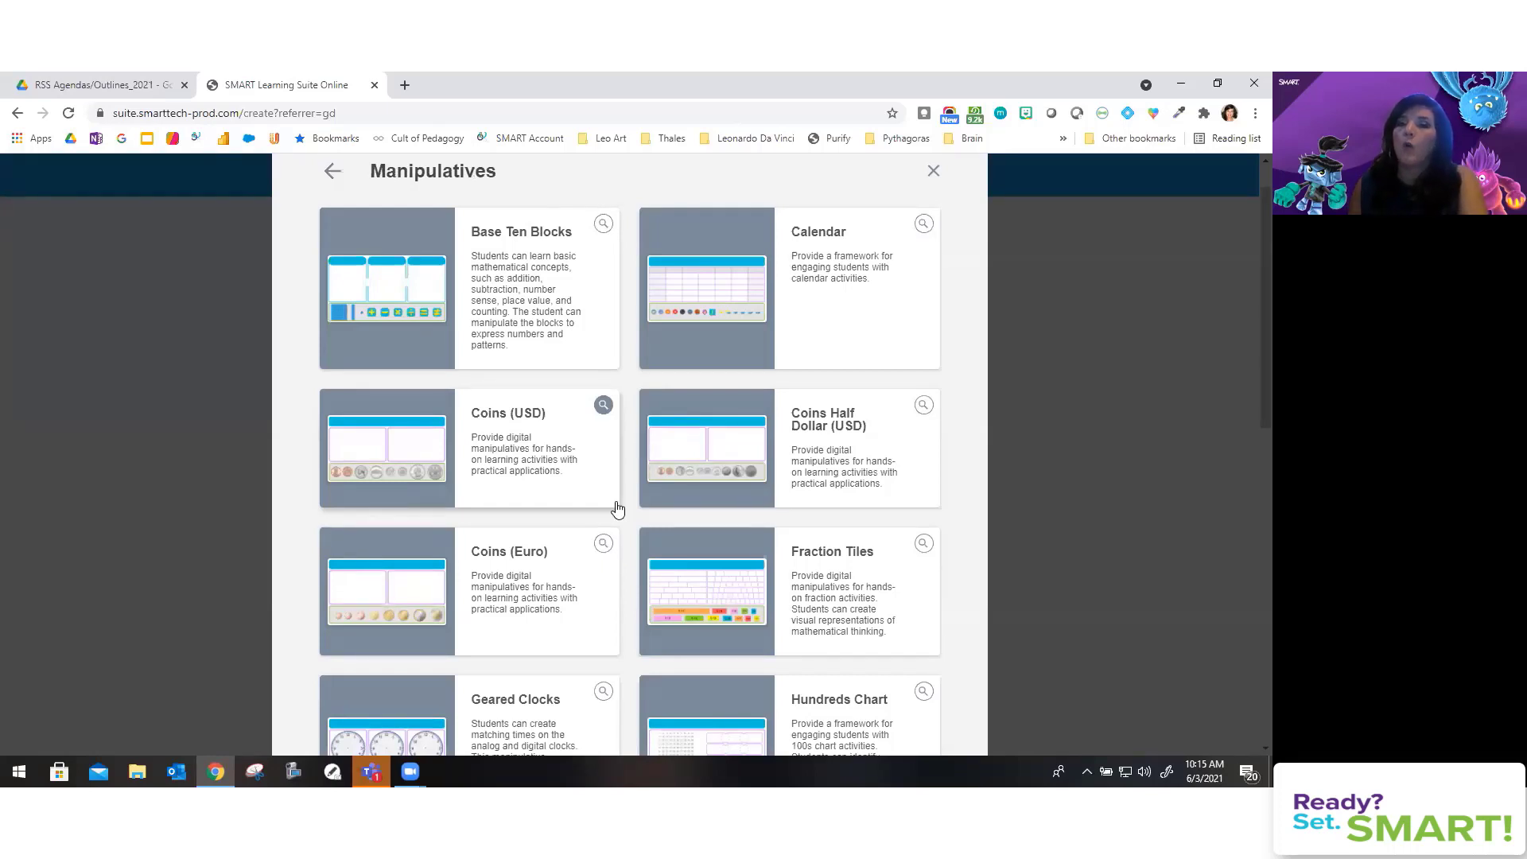
pyautogui.scroll(-2, 705, 440)
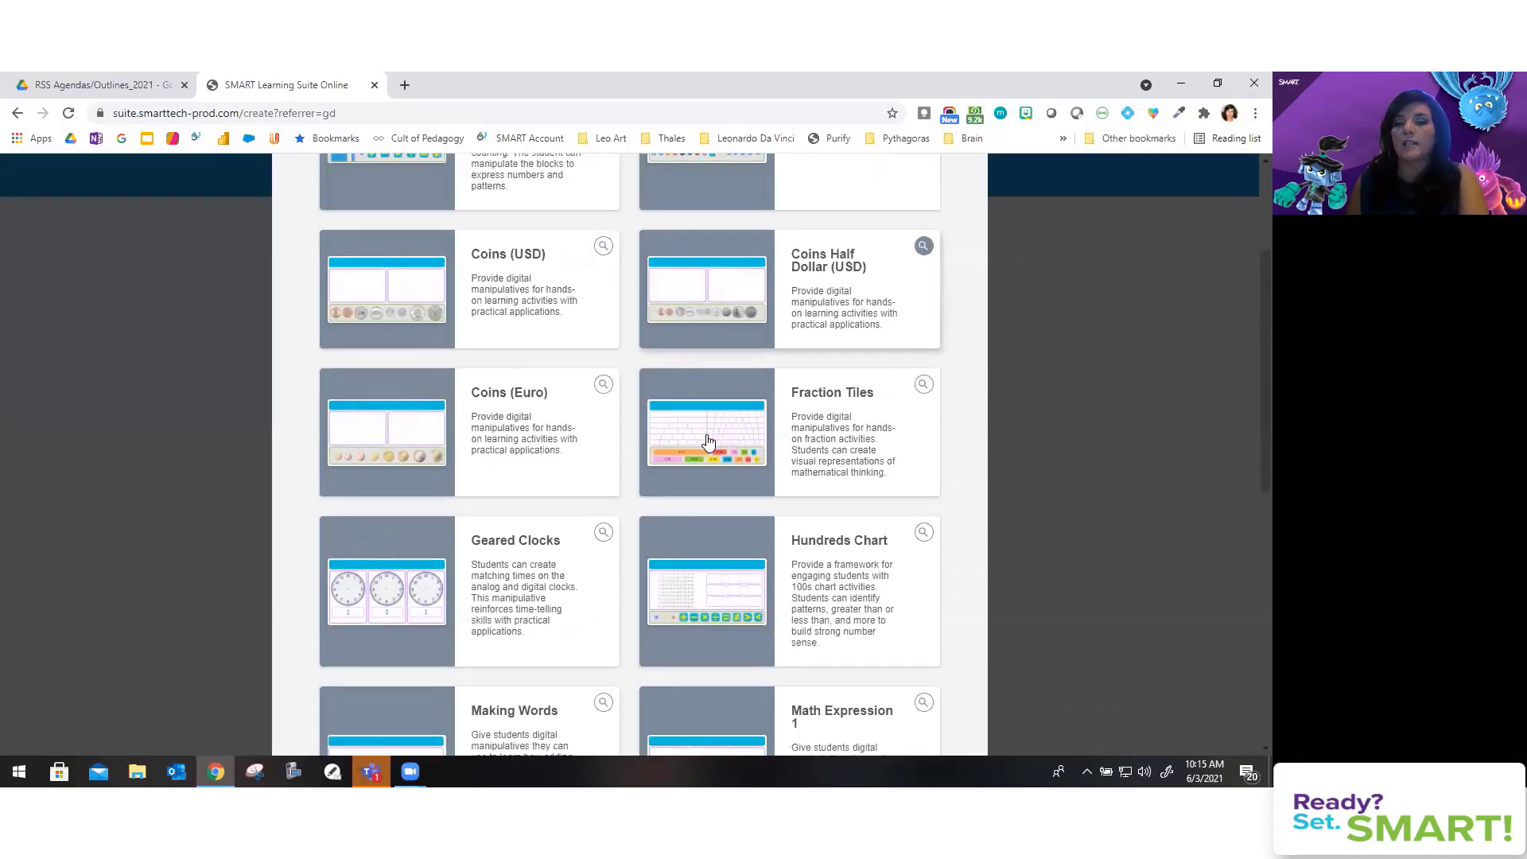
pyautogui.scroll(-1, 708, 441)
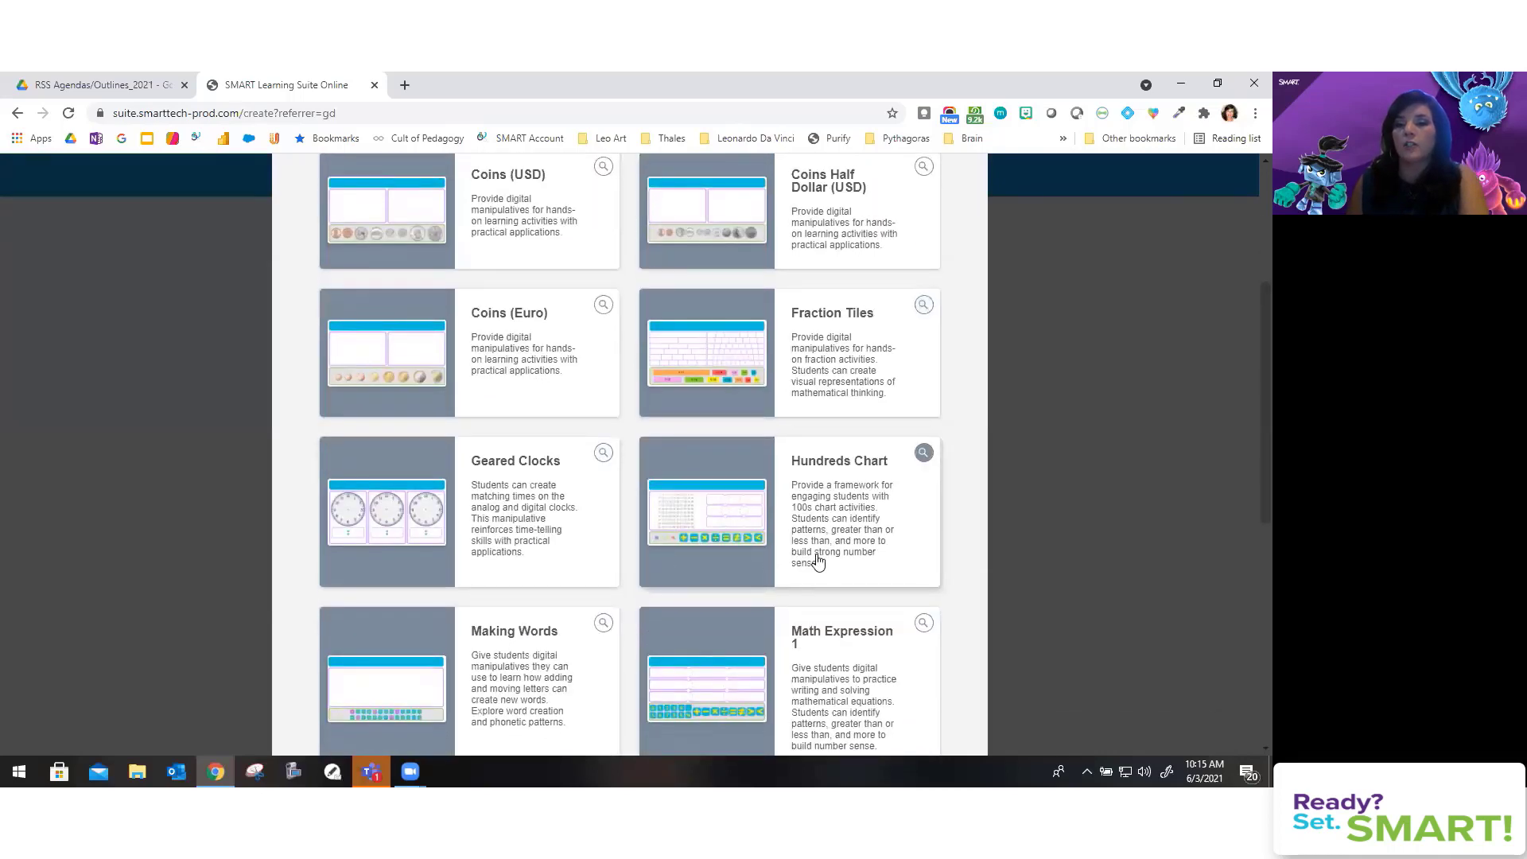
pyautogui.scroll(-3, 817, 561)
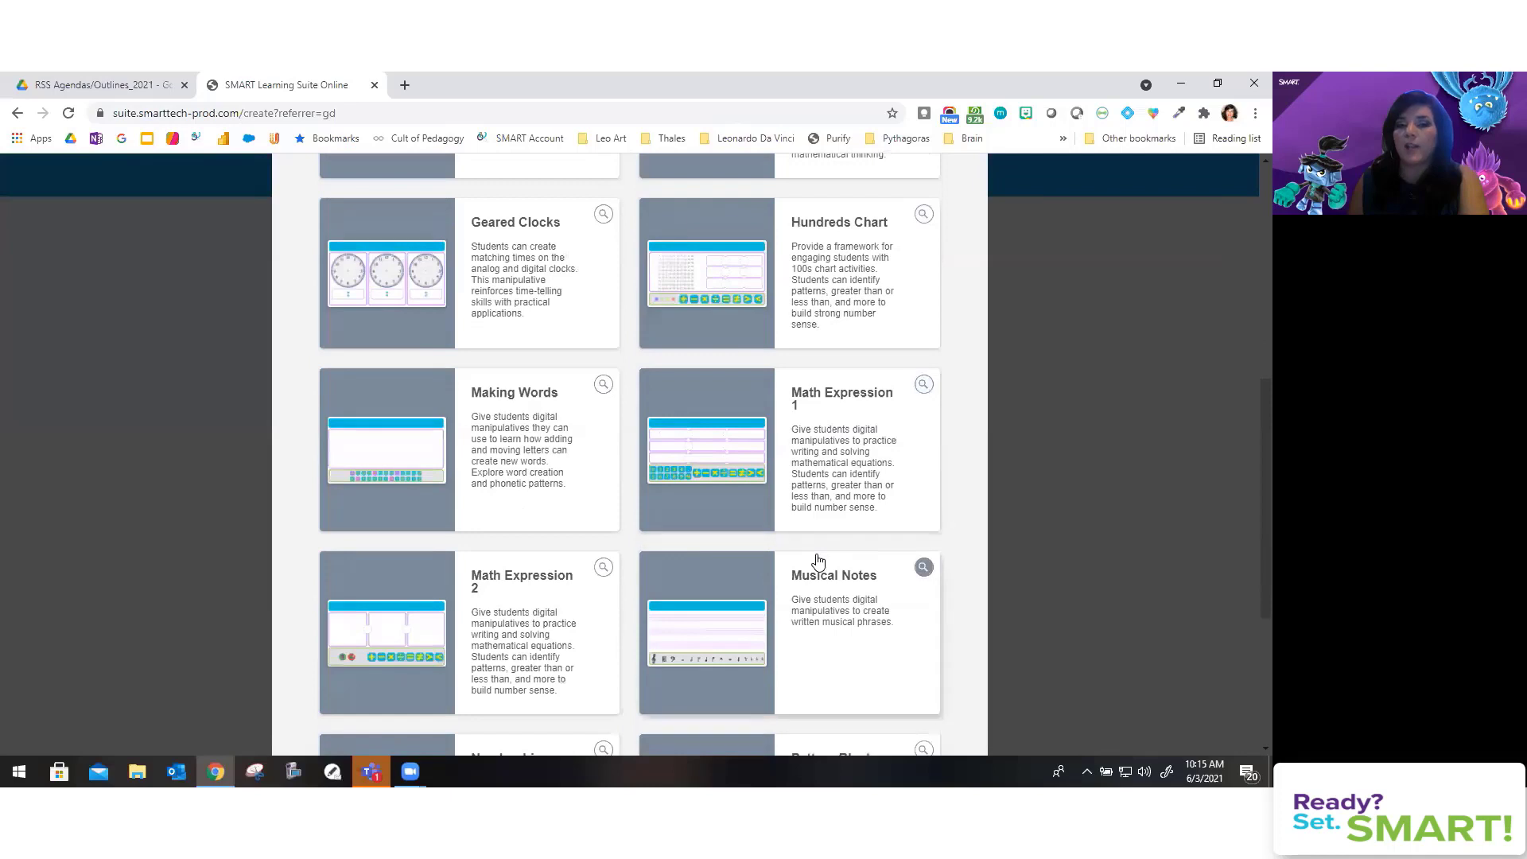
pyautogui.scroll(-2, 817, 562)
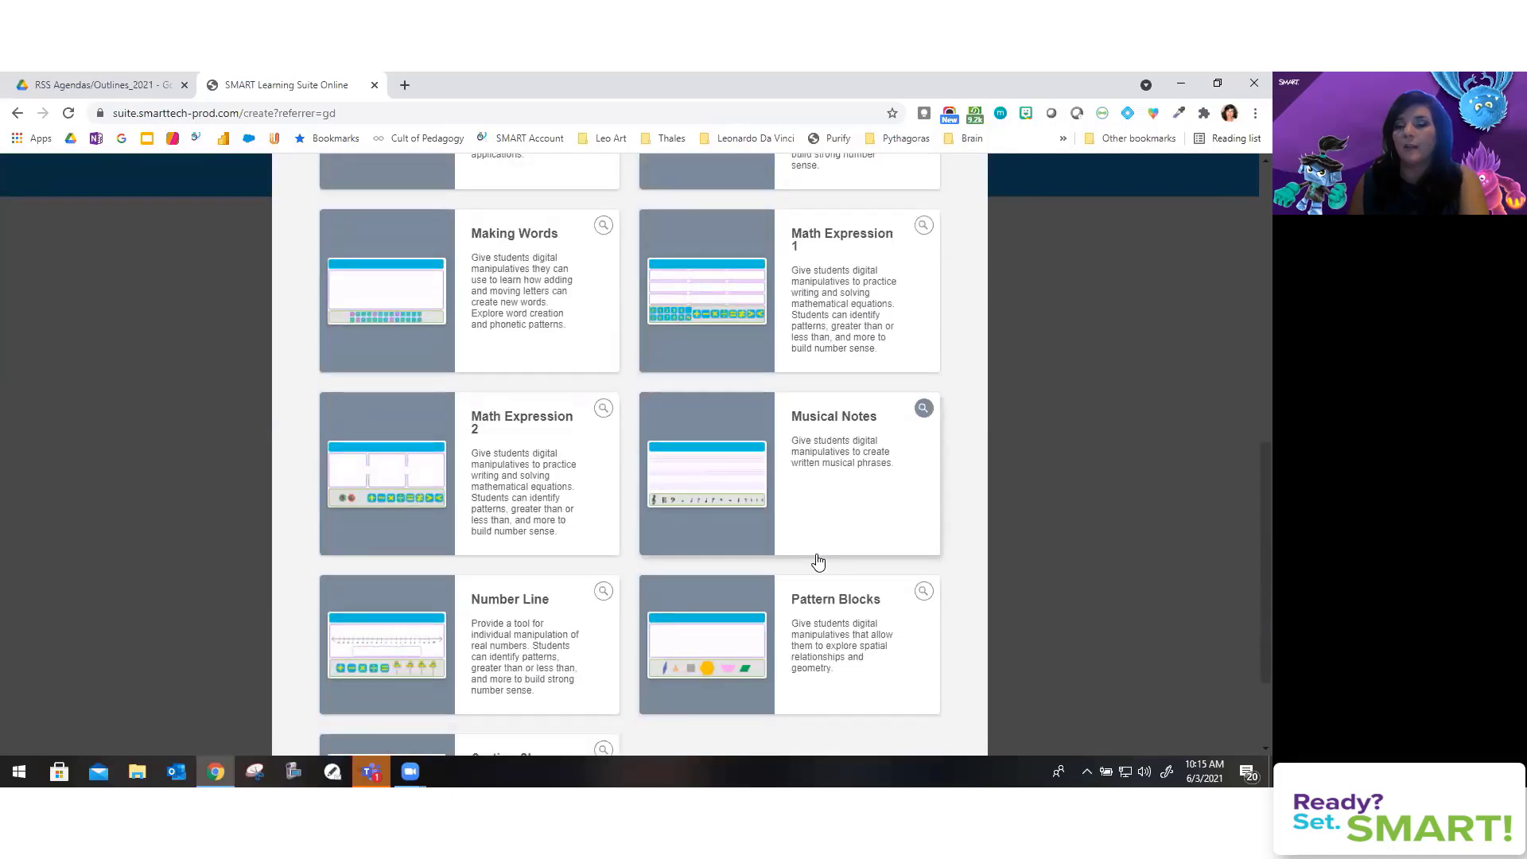
pyautogui.scroll(-1, 817, 561)
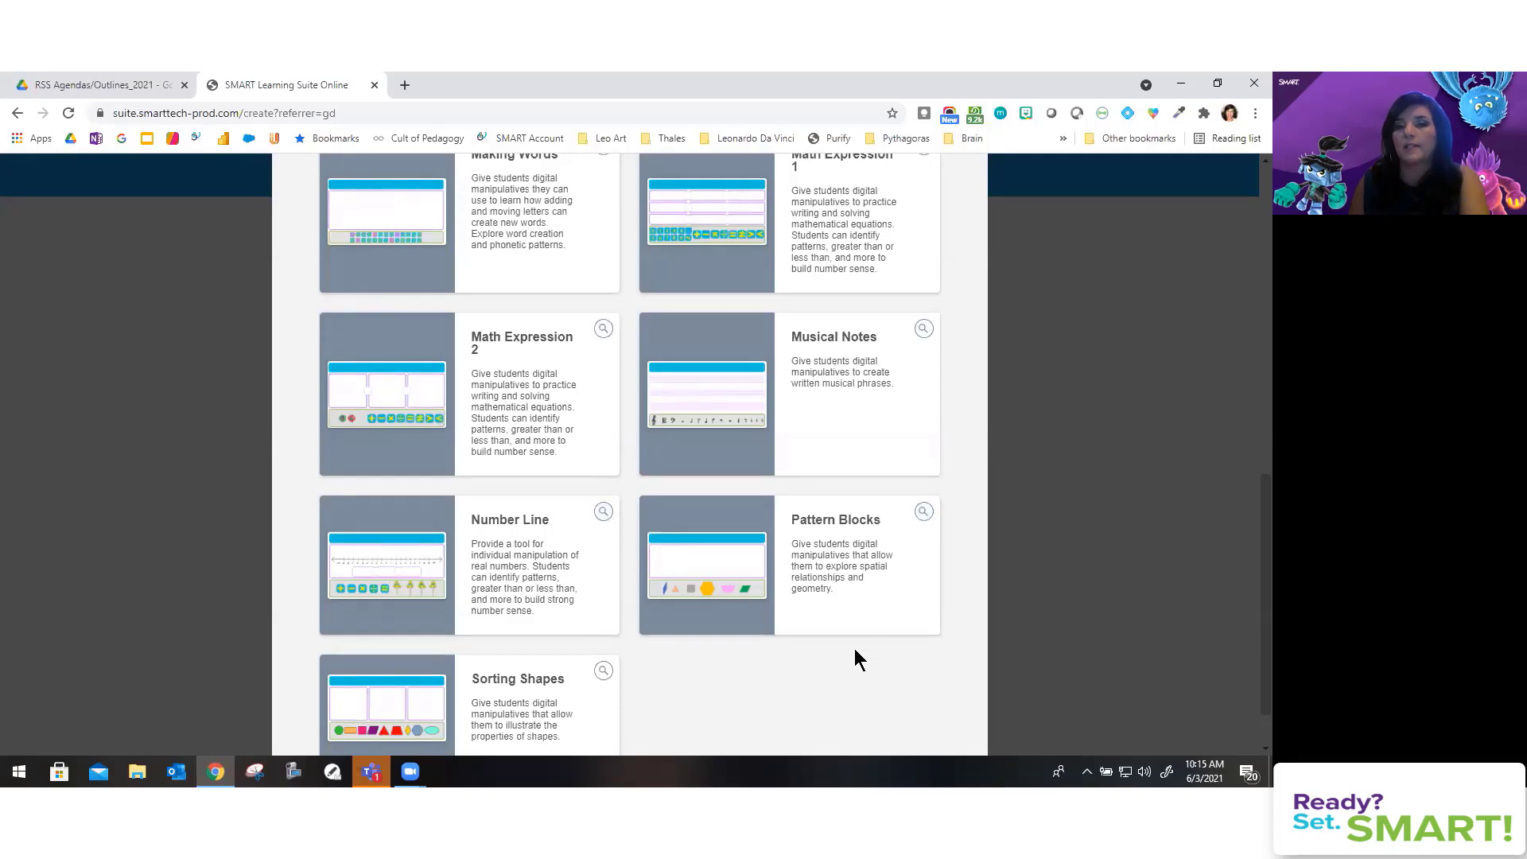
pyautogui.scroll(1, 521, 318)
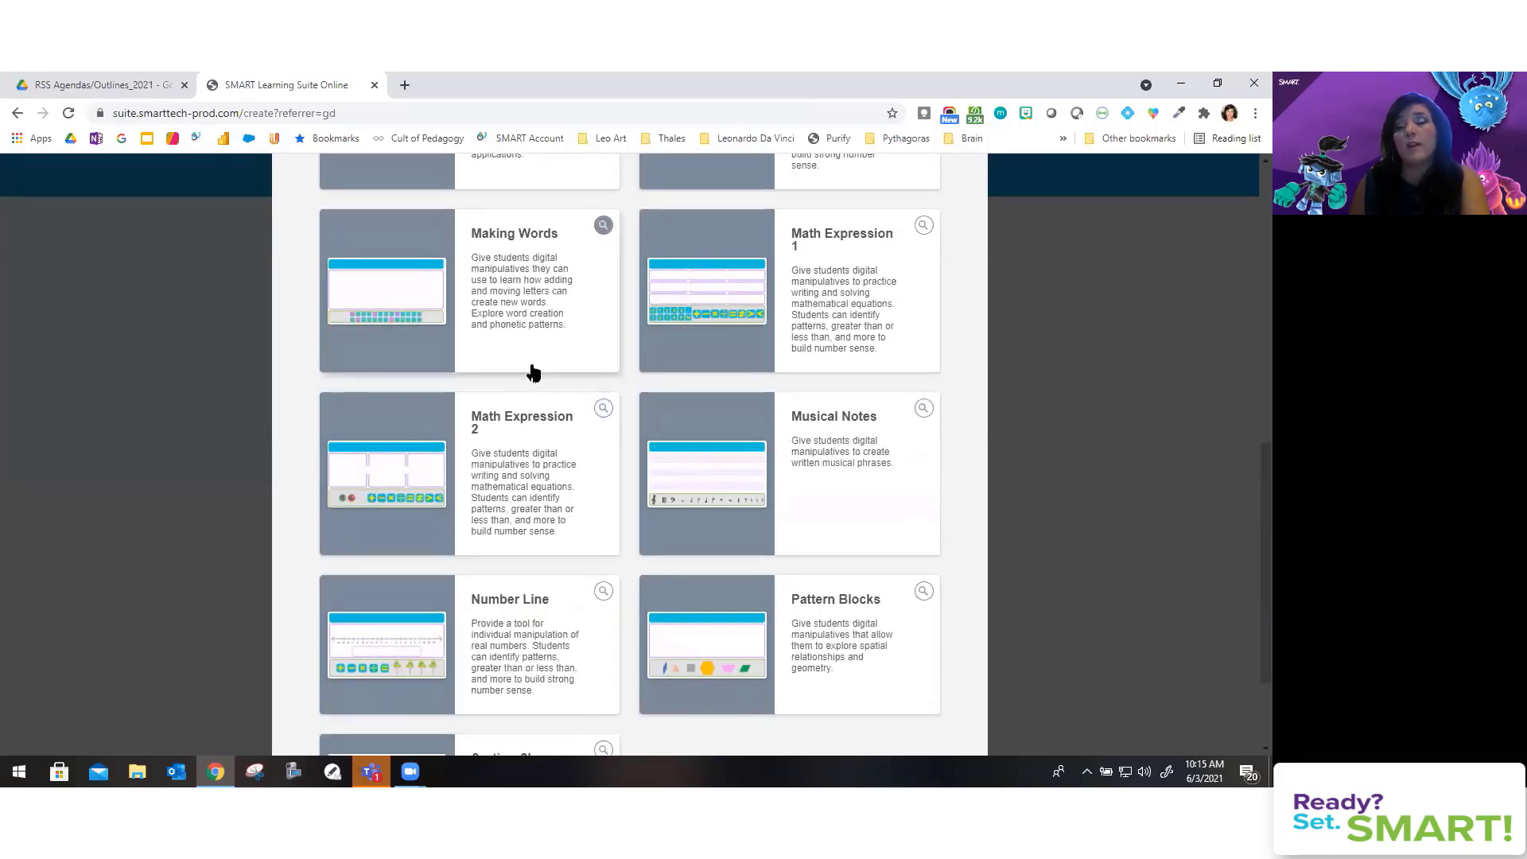
pyautogui.scroll(1, 533, 372)
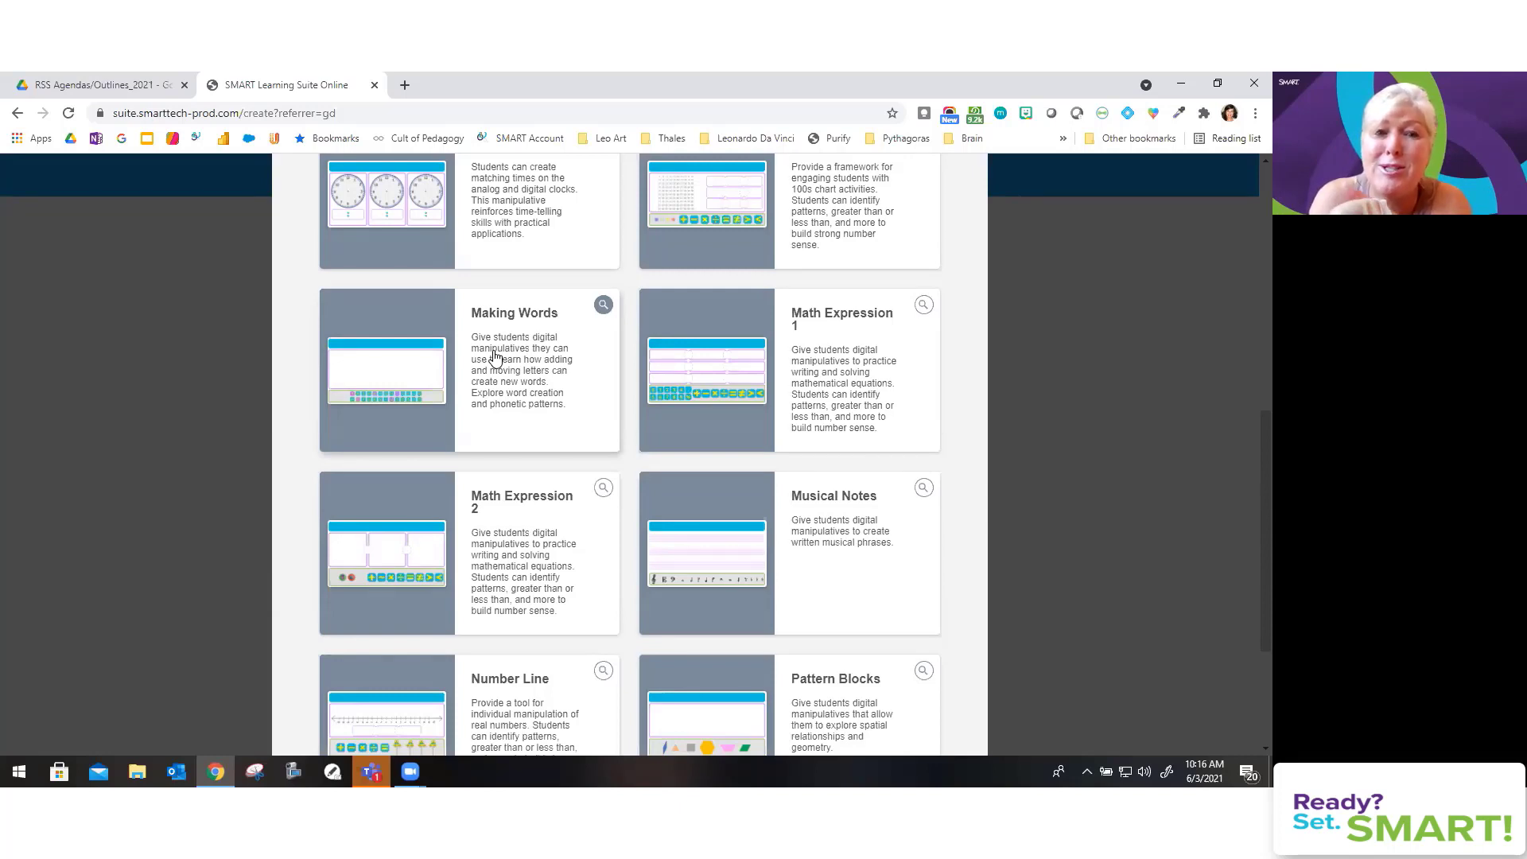
pyautogui.scroll(1, 493, 357)
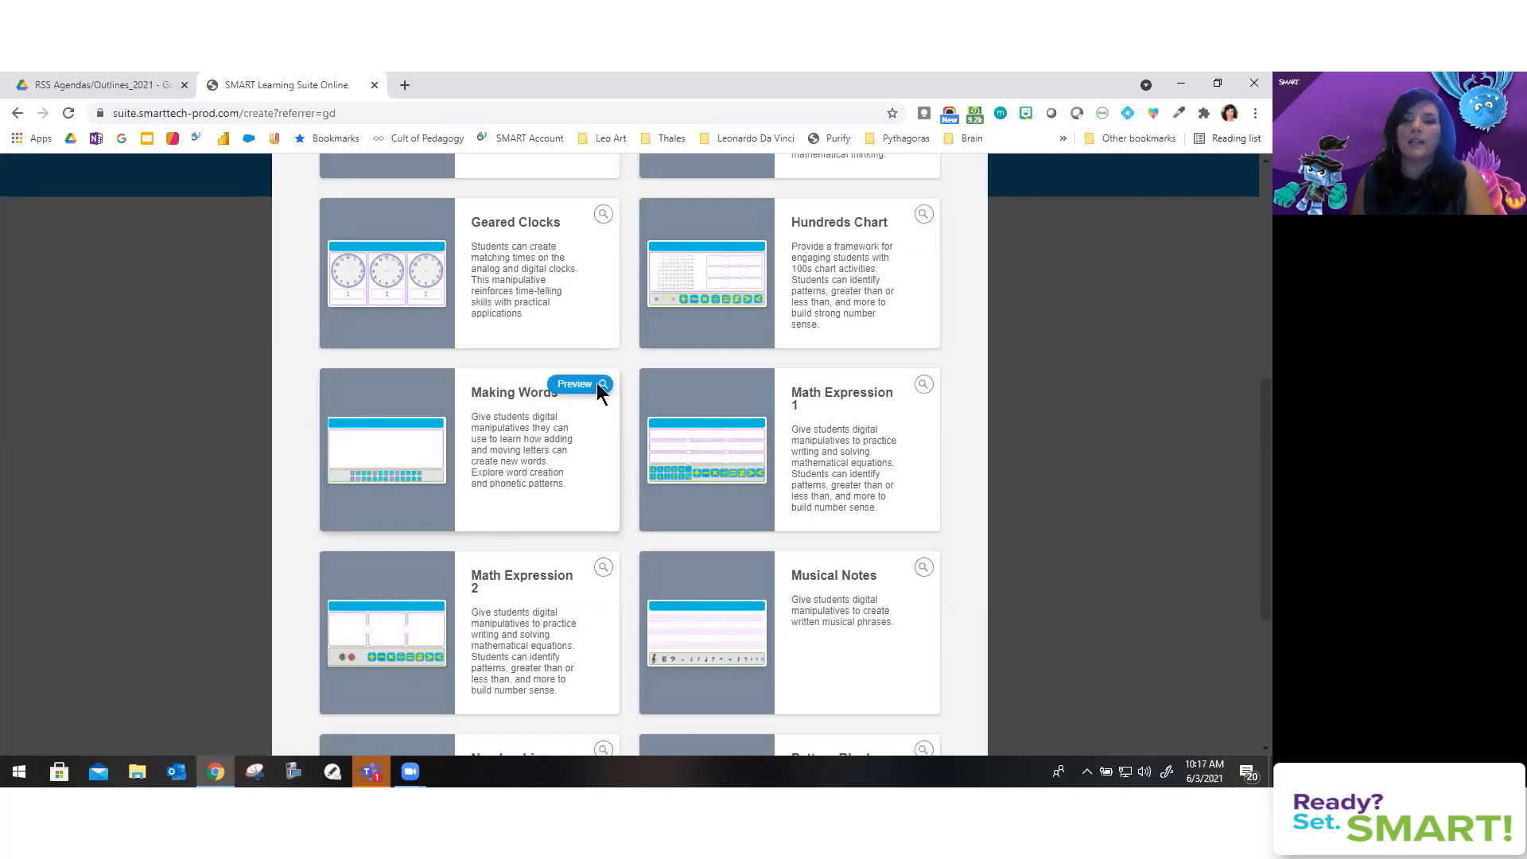
# Step: Preview the Making Words template, then create an Untitled lesson from it
pyautogui.click(599, 386)
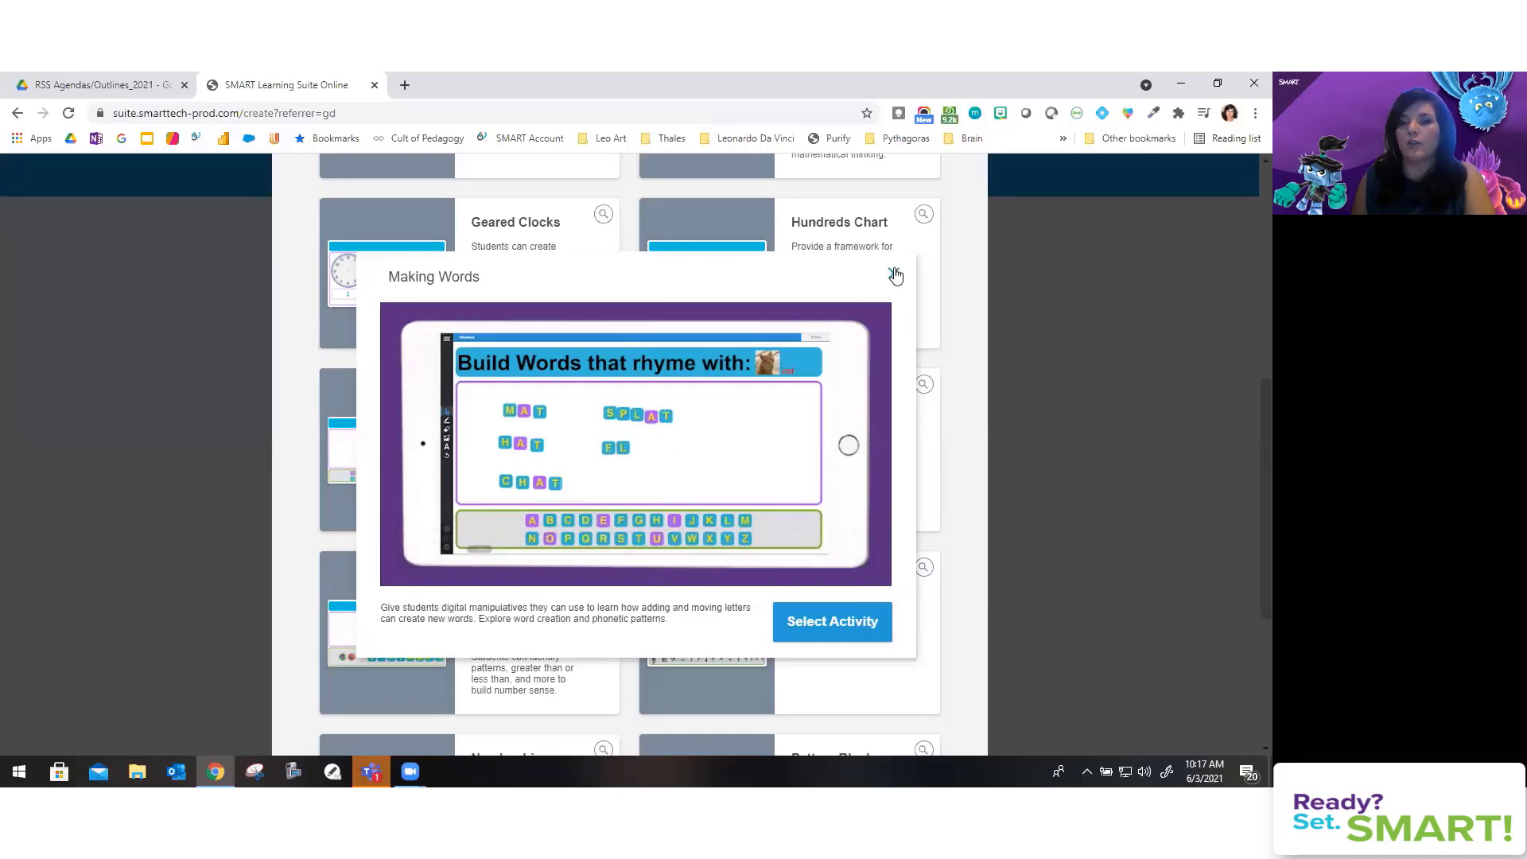
pyautogui.click(895, 276)
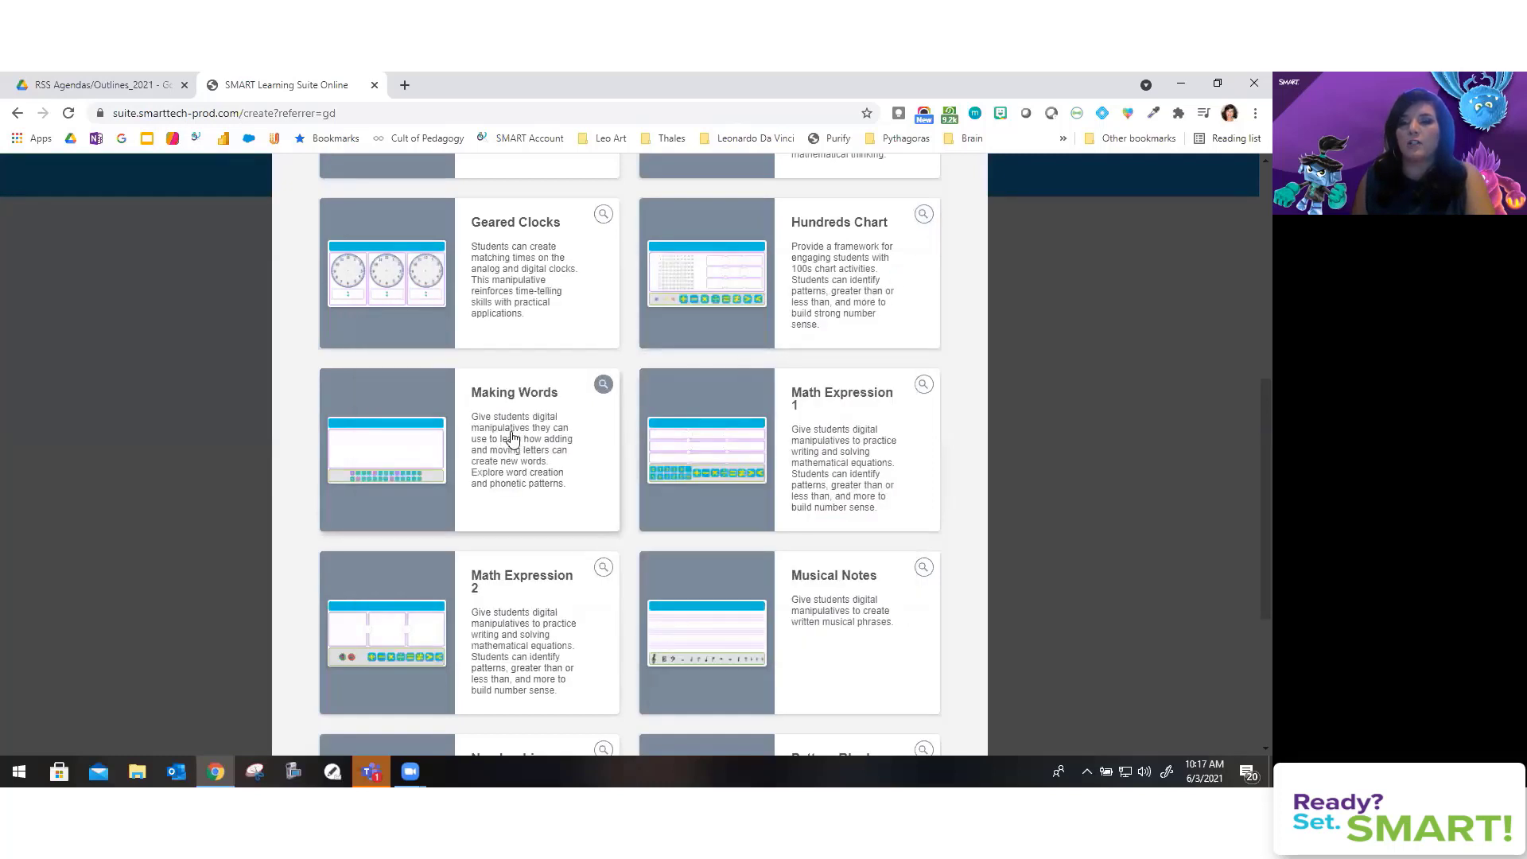
pyautogui.click(511, 437)
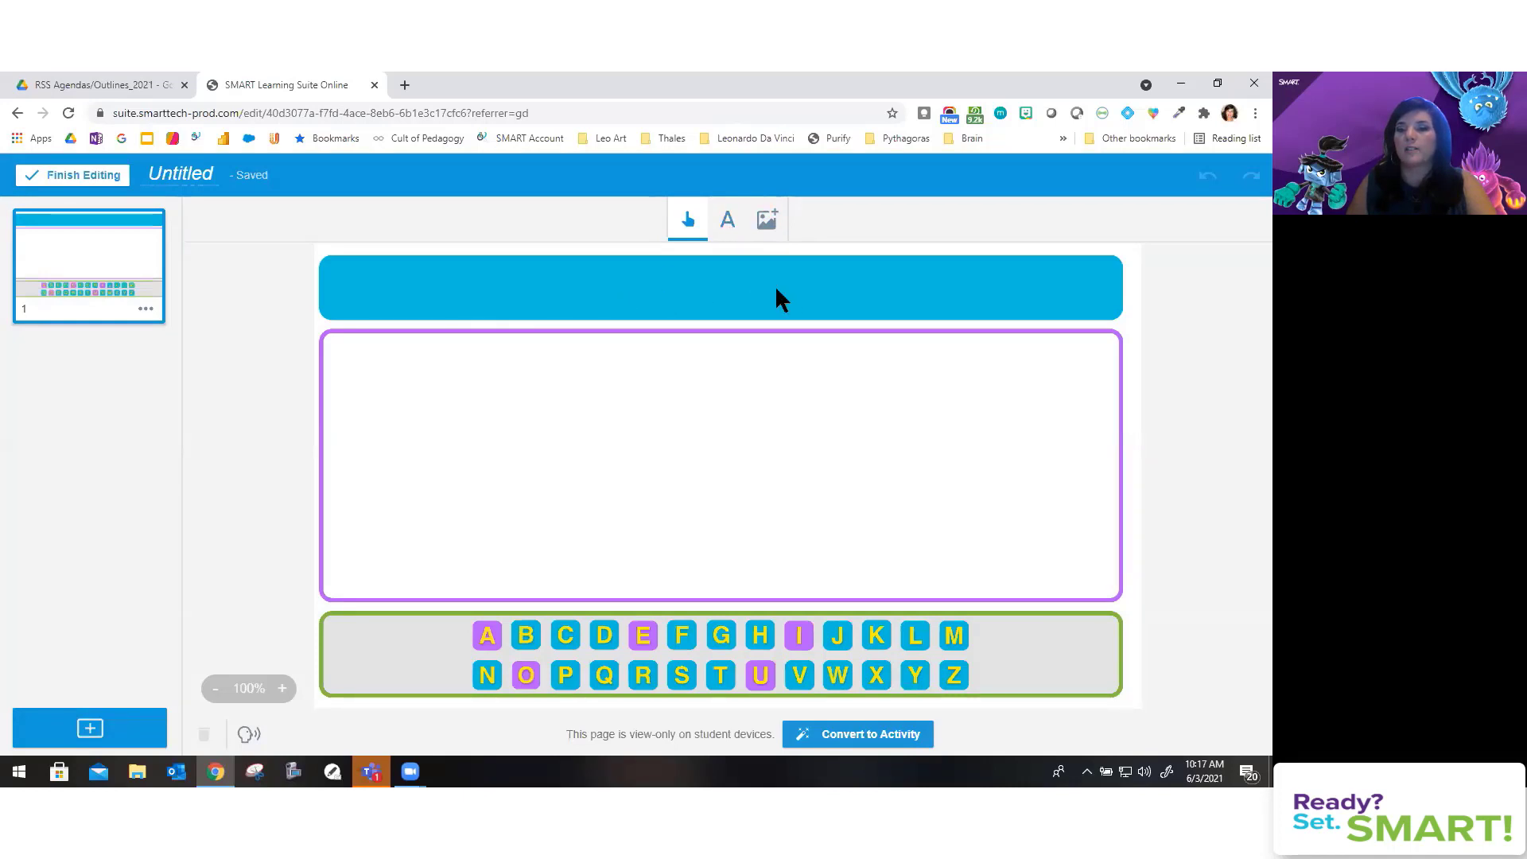
# Step: Add a text box in the blue header reading 'Find as many words as you can.'
pyautogui.click(728, 223)
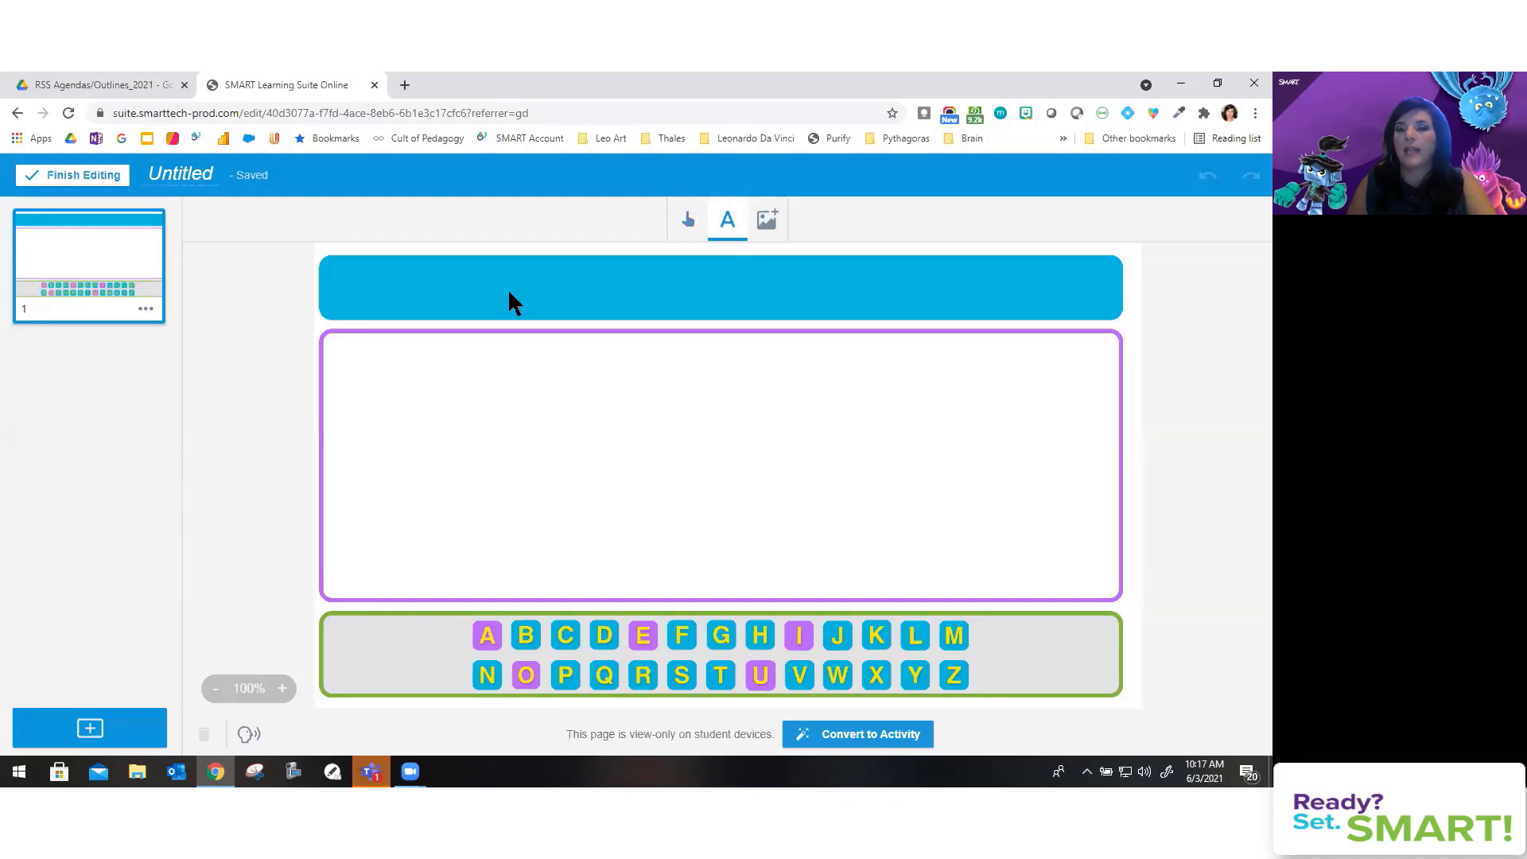
pyautogui.click(509, 300)
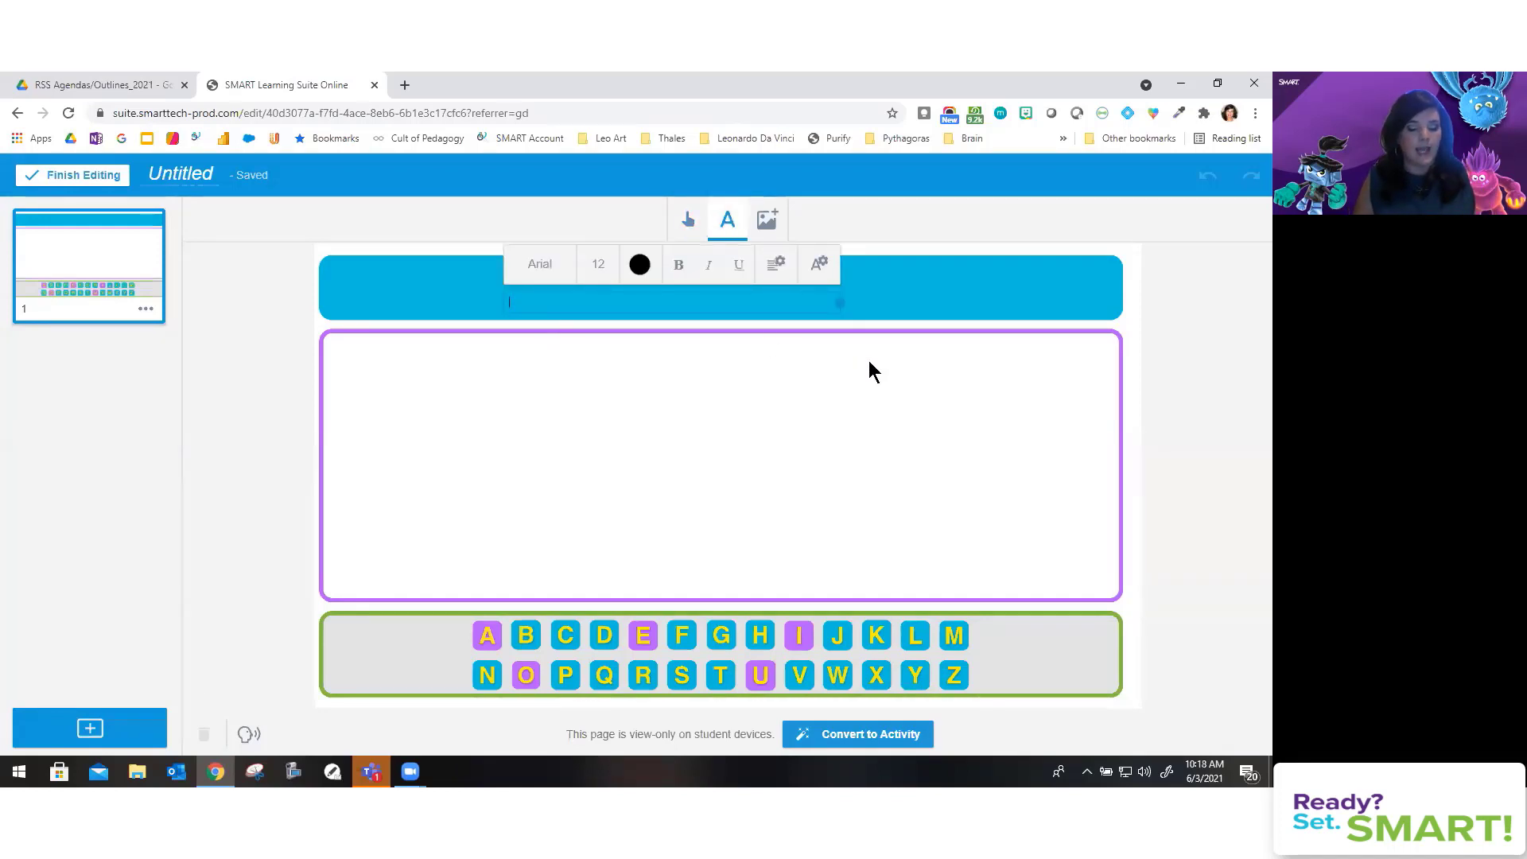
pyautogui.write('Find')
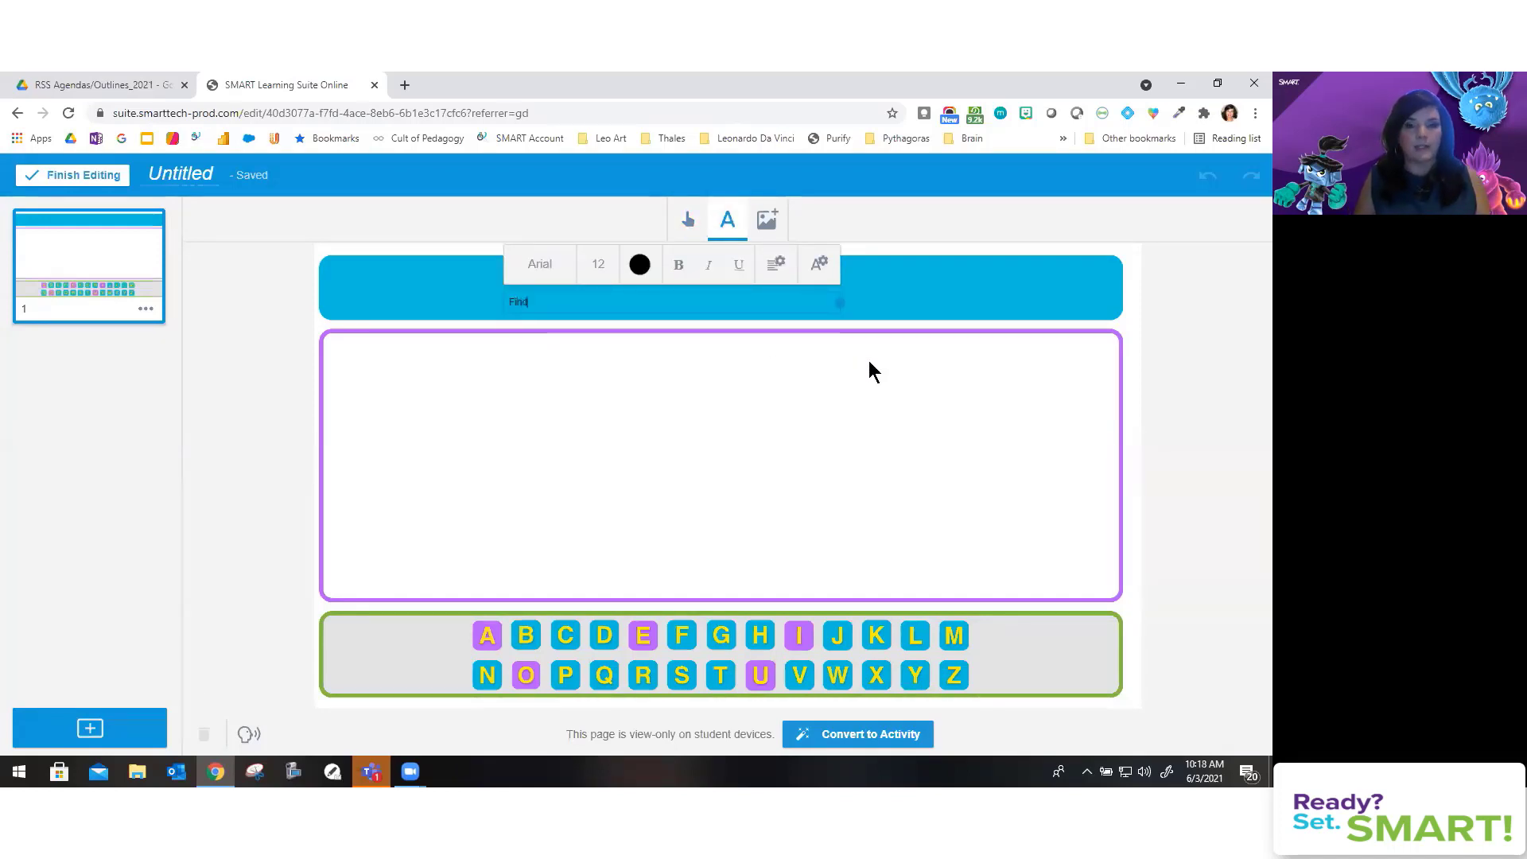
pyautogui.write(' as many ')
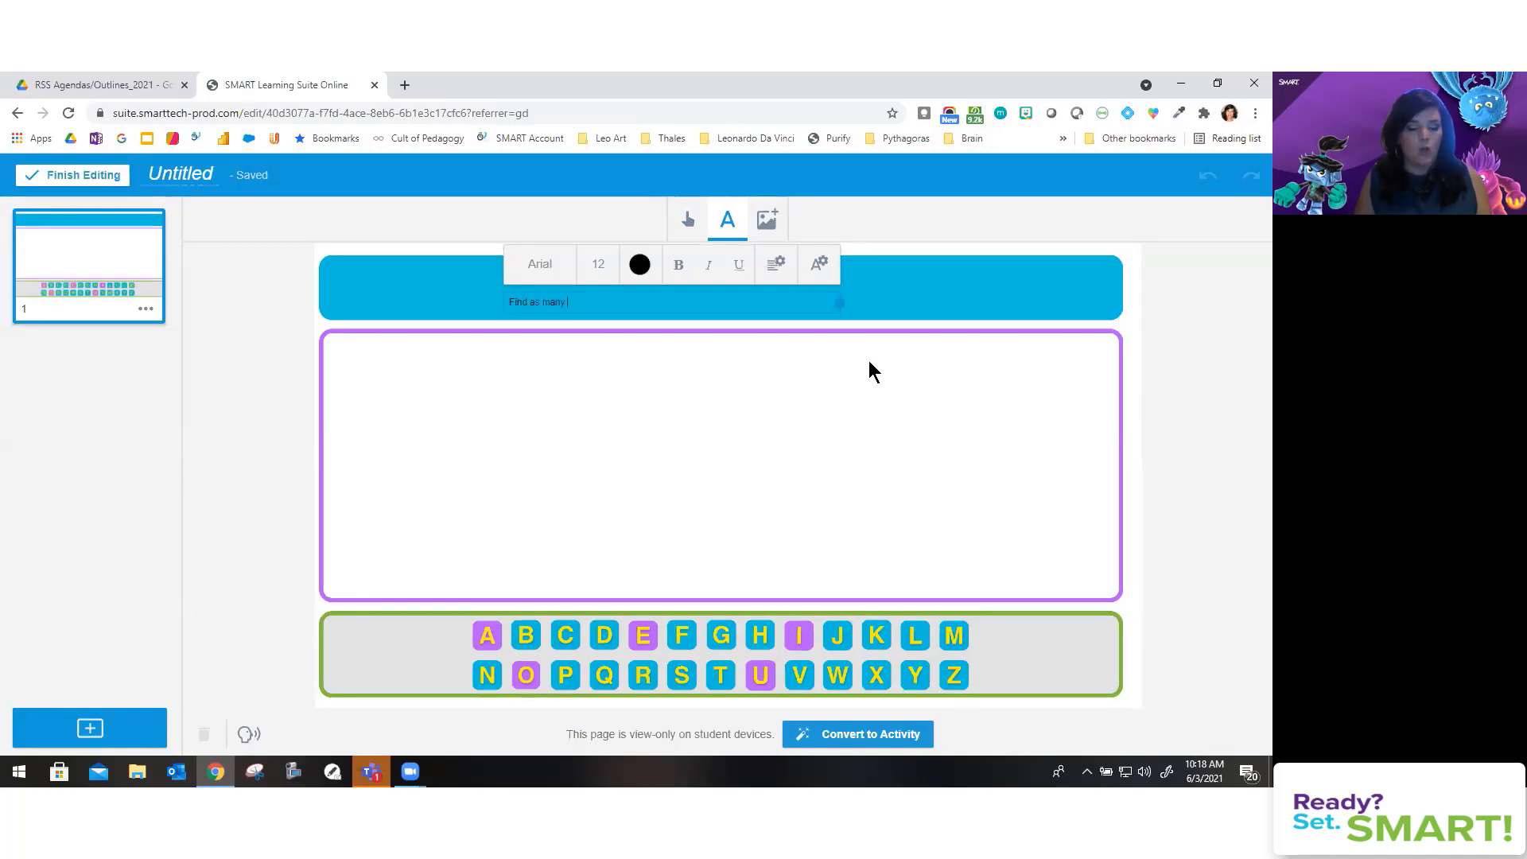
pyautogui.write('words as you c')
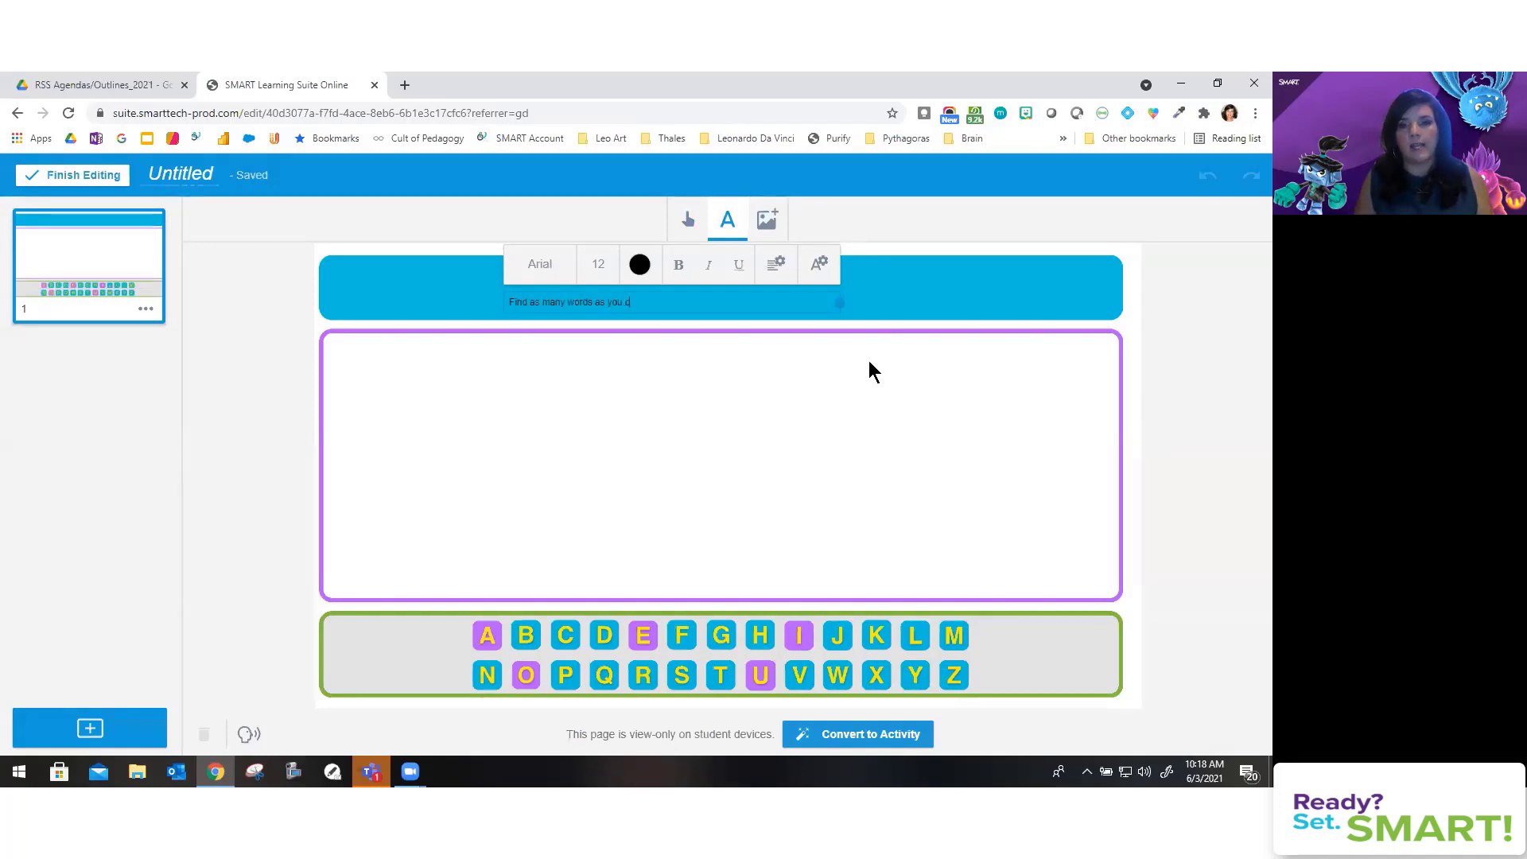
pyautogui.write('an.')
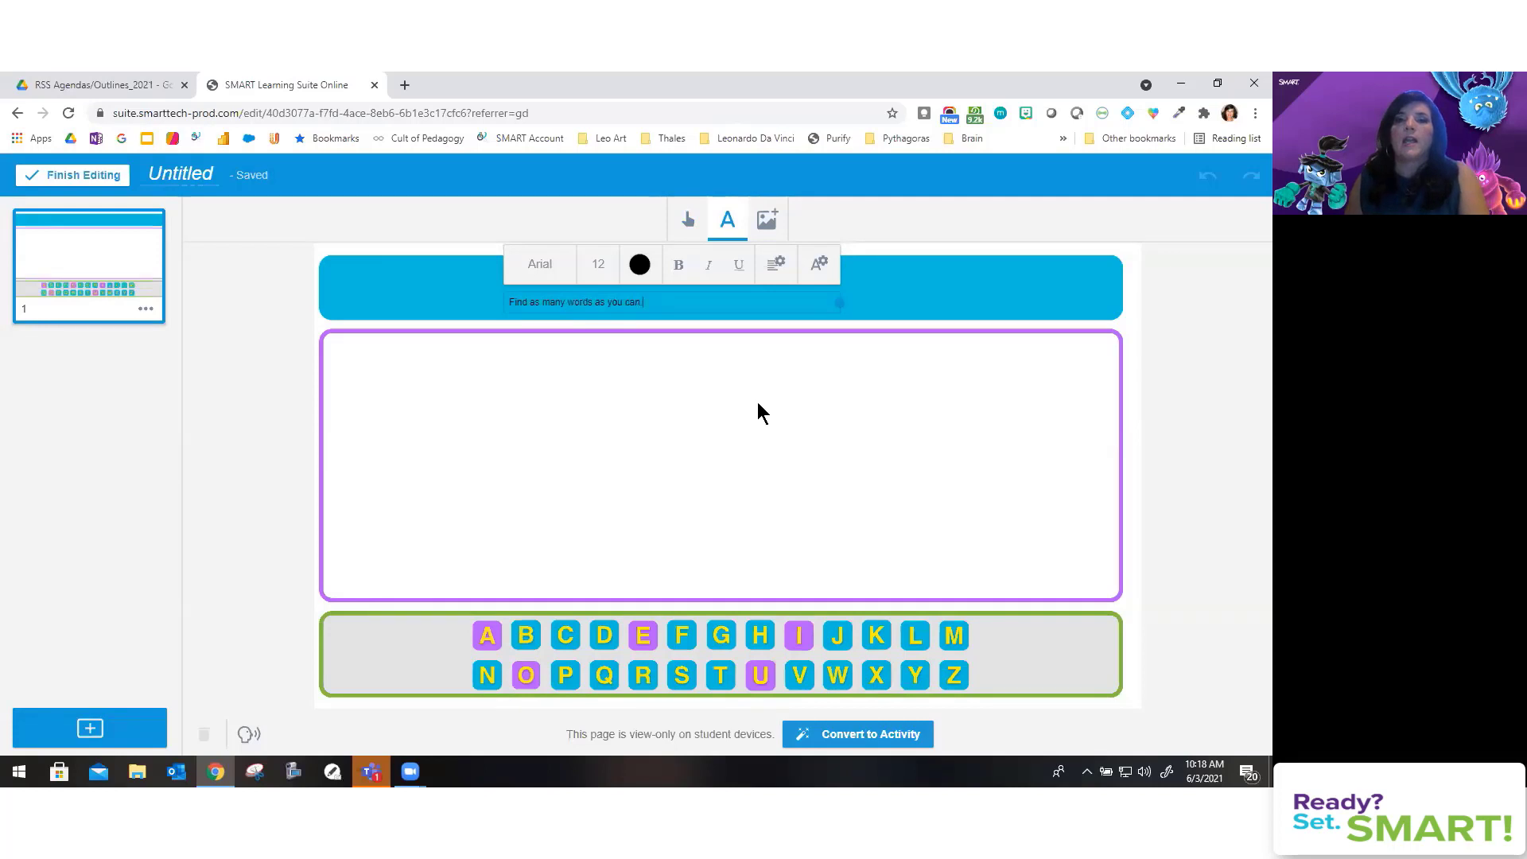
pyautogui.click(760, 412)
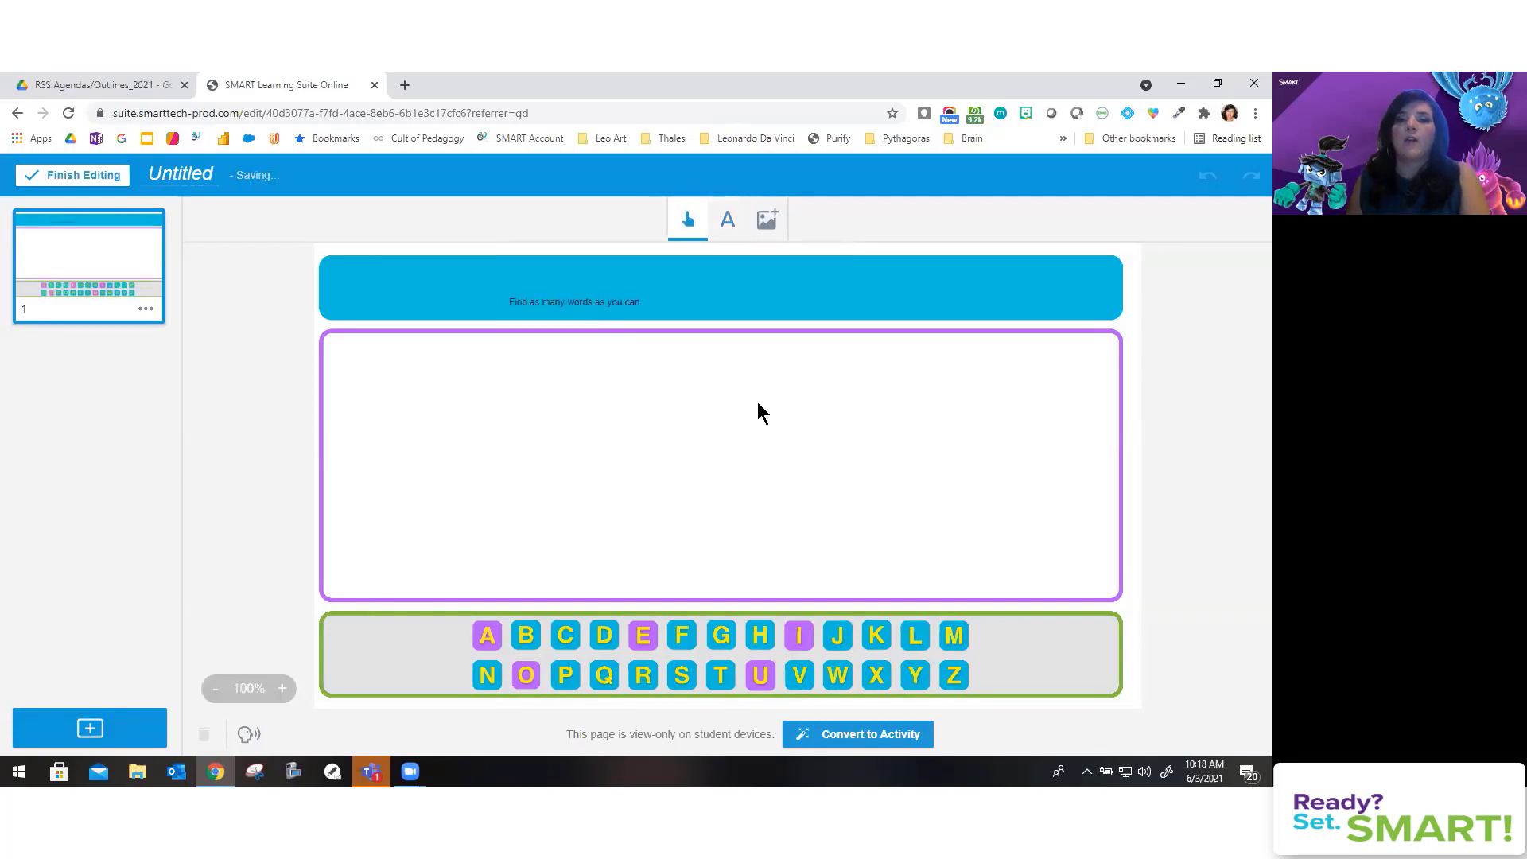
# Step: Enlarge the header text box so its text fills the blue bar
pyautogui.click(630, 310)
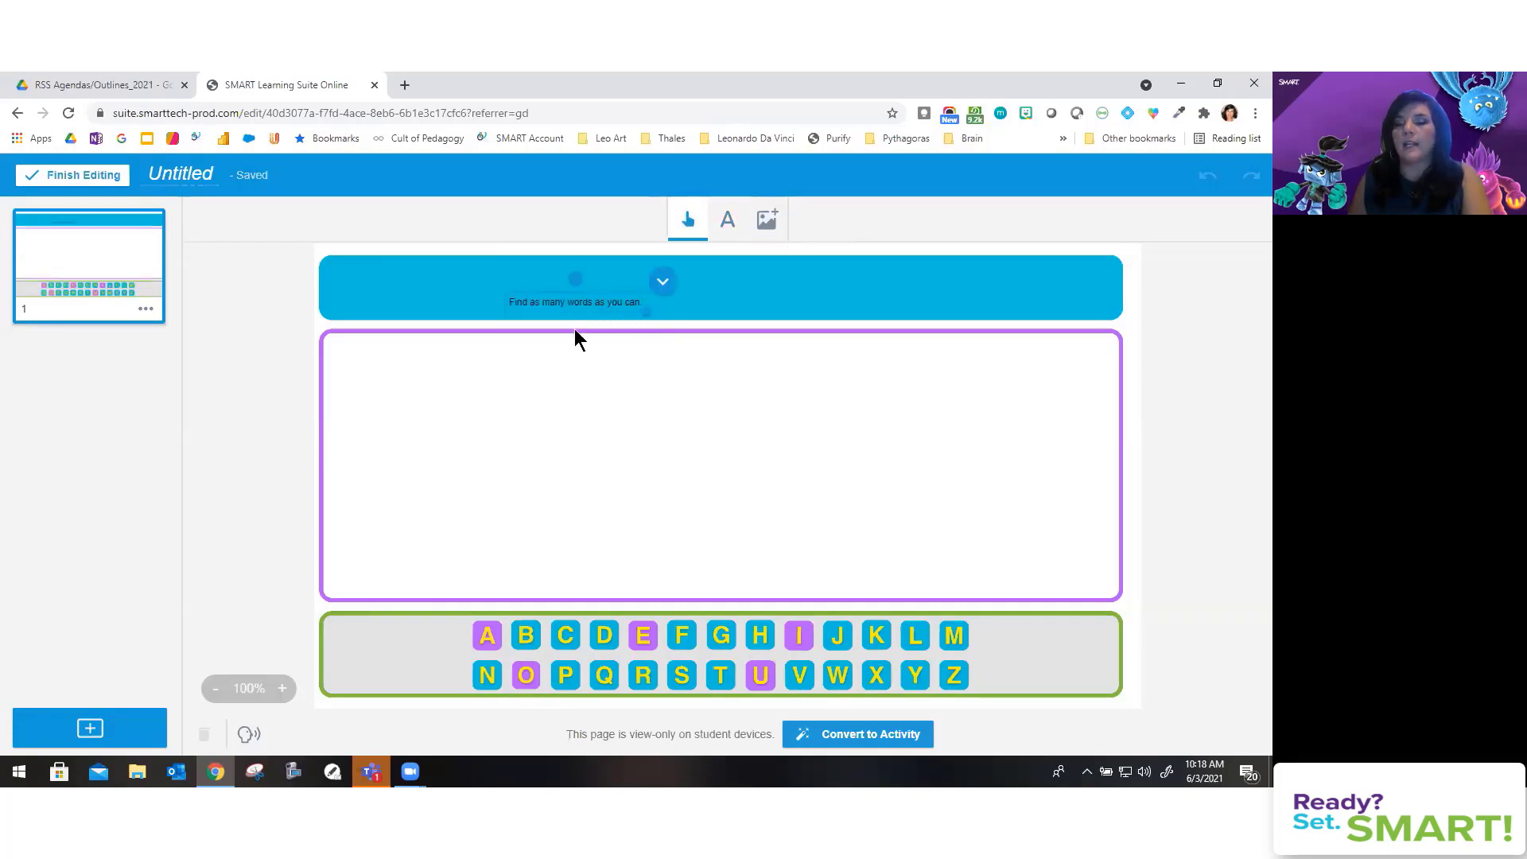
pyautogui.click(593, 299)
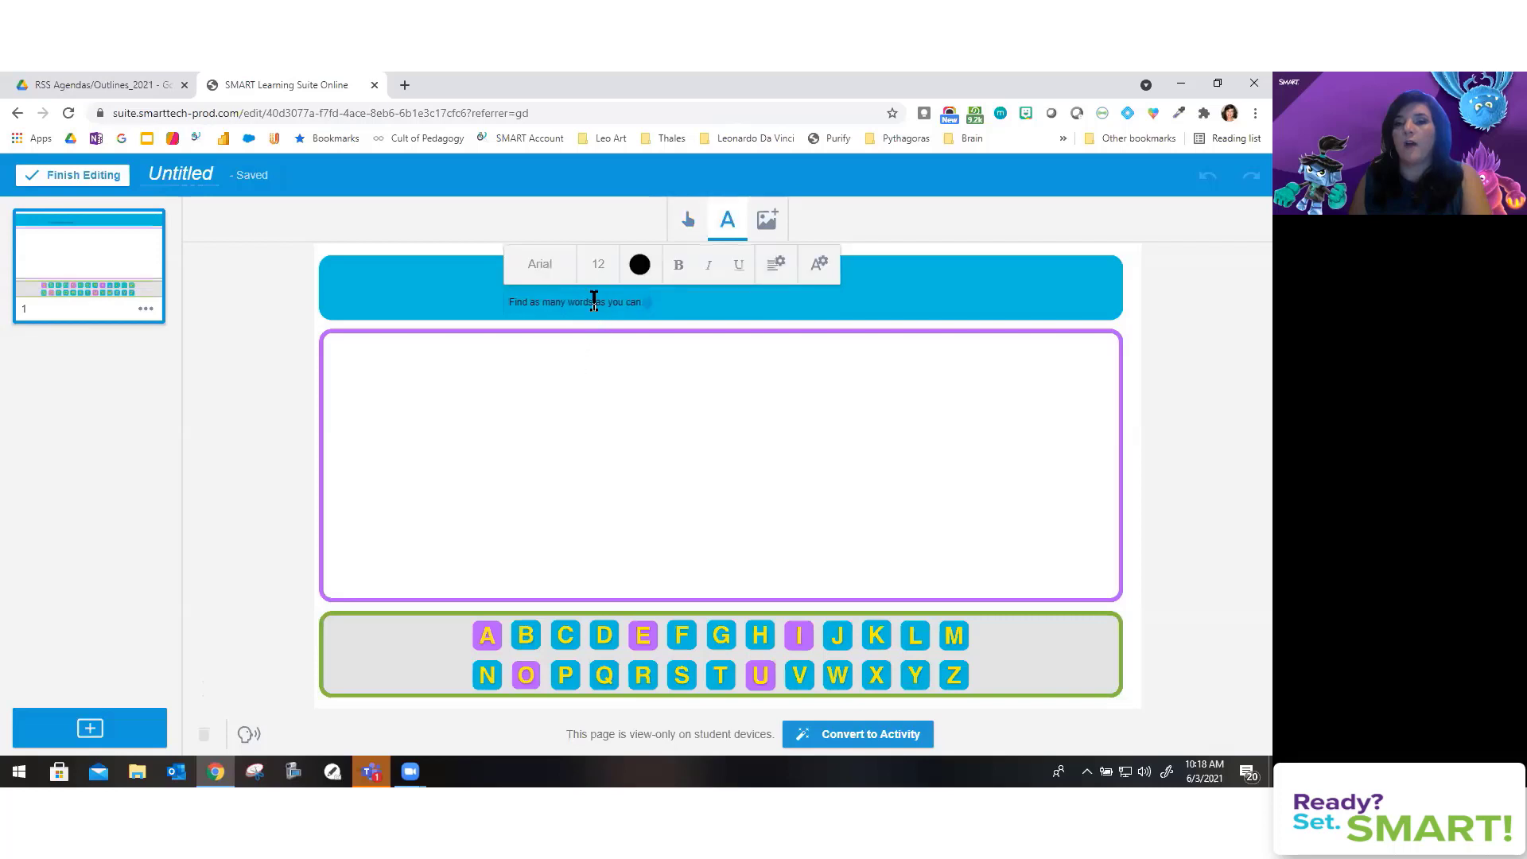
pyautogui.click(596, 262)
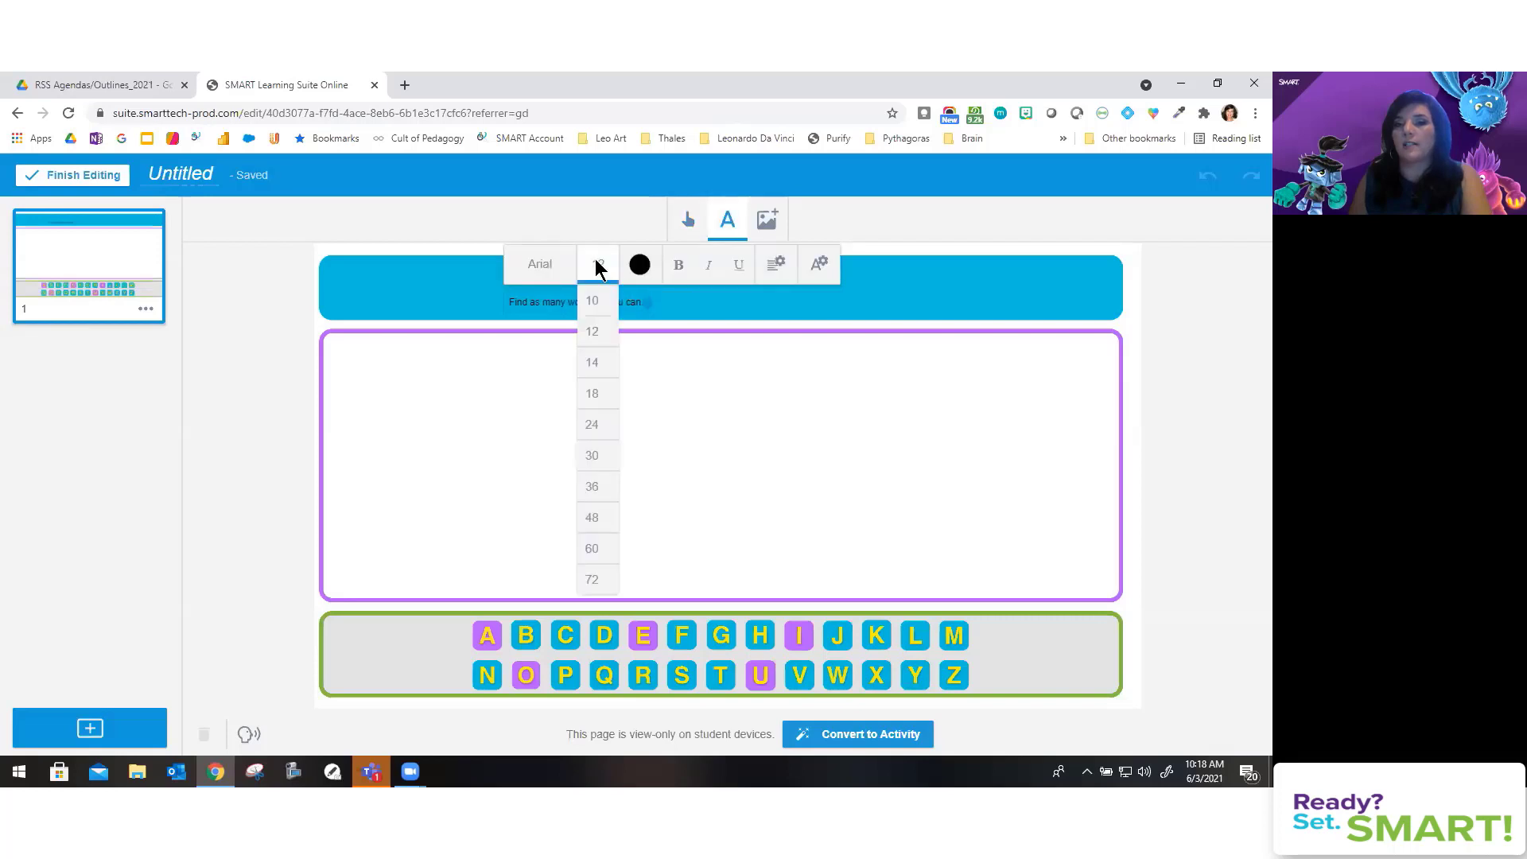
pyautogui.click(690, 462)
pyautogui.click(617, 306)
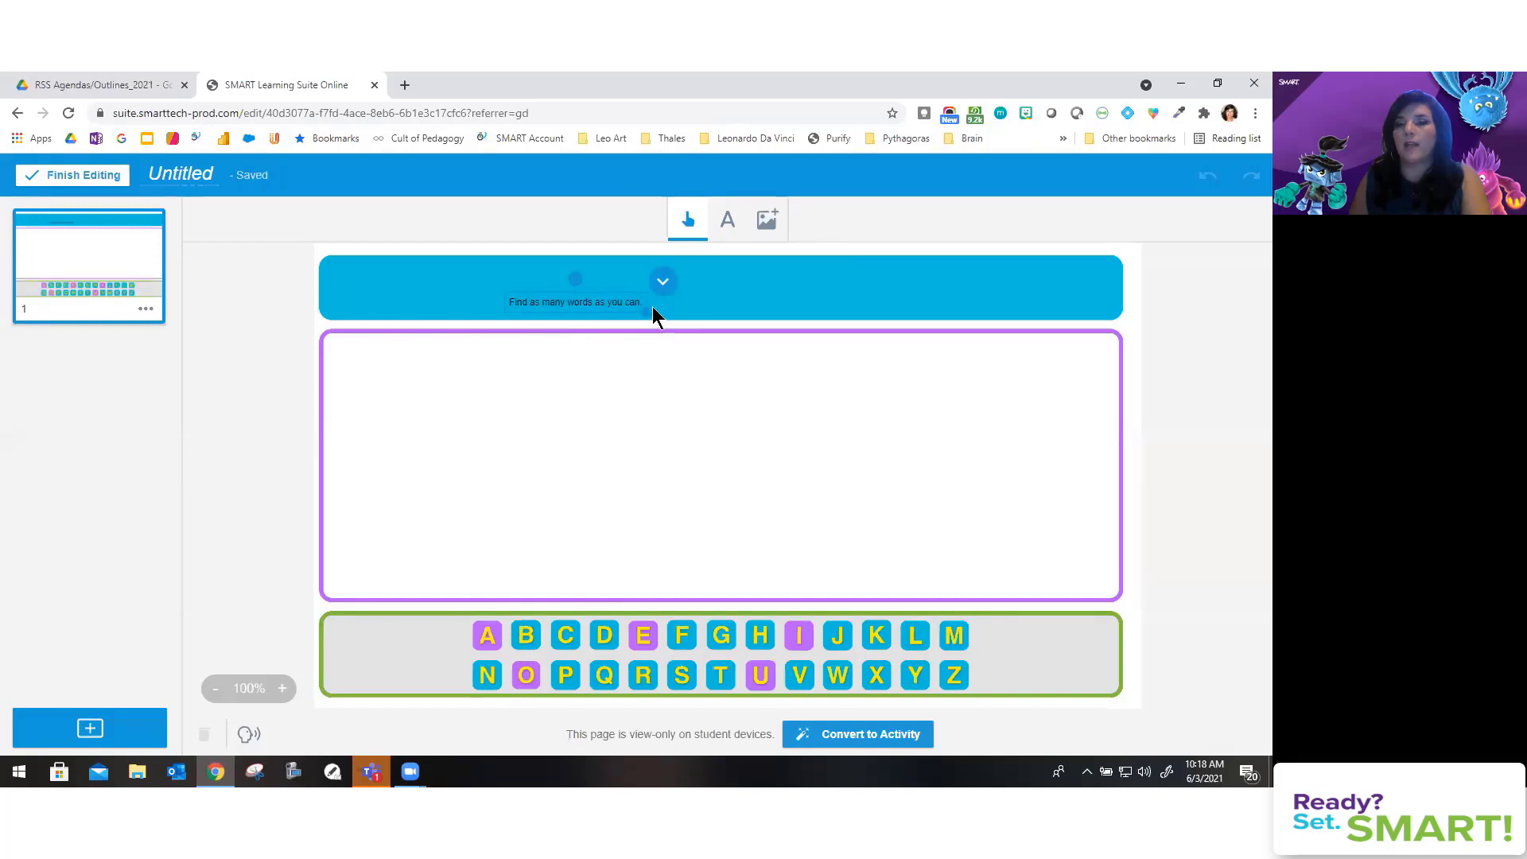
pyautogui.moveTo(644, 312); pyautogui.dragTo(1058, 415)
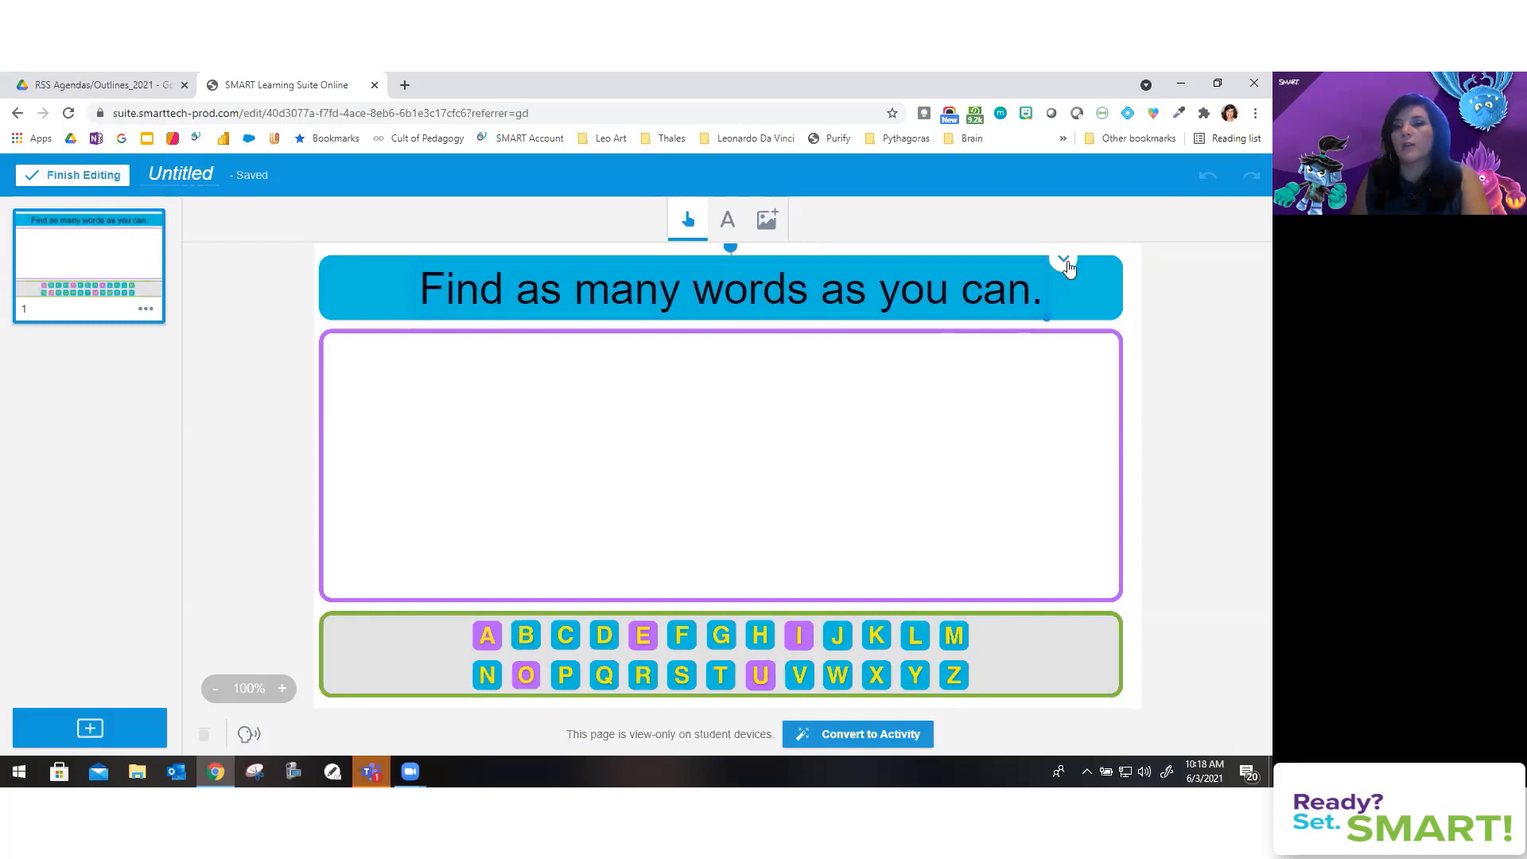
pyautogui.click(794, 344)
pyautogui.click(742, 287)
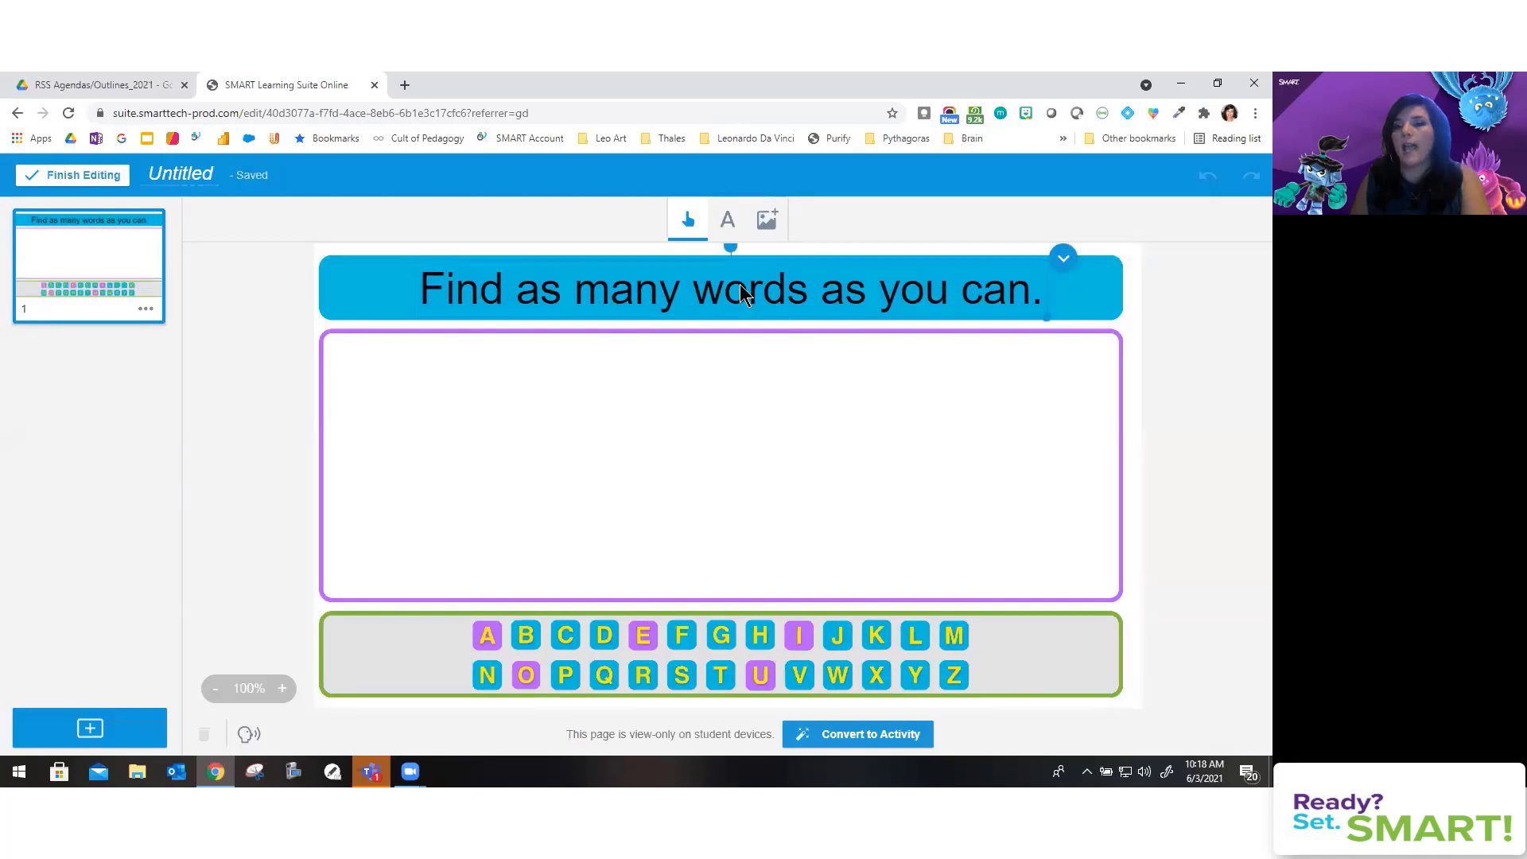
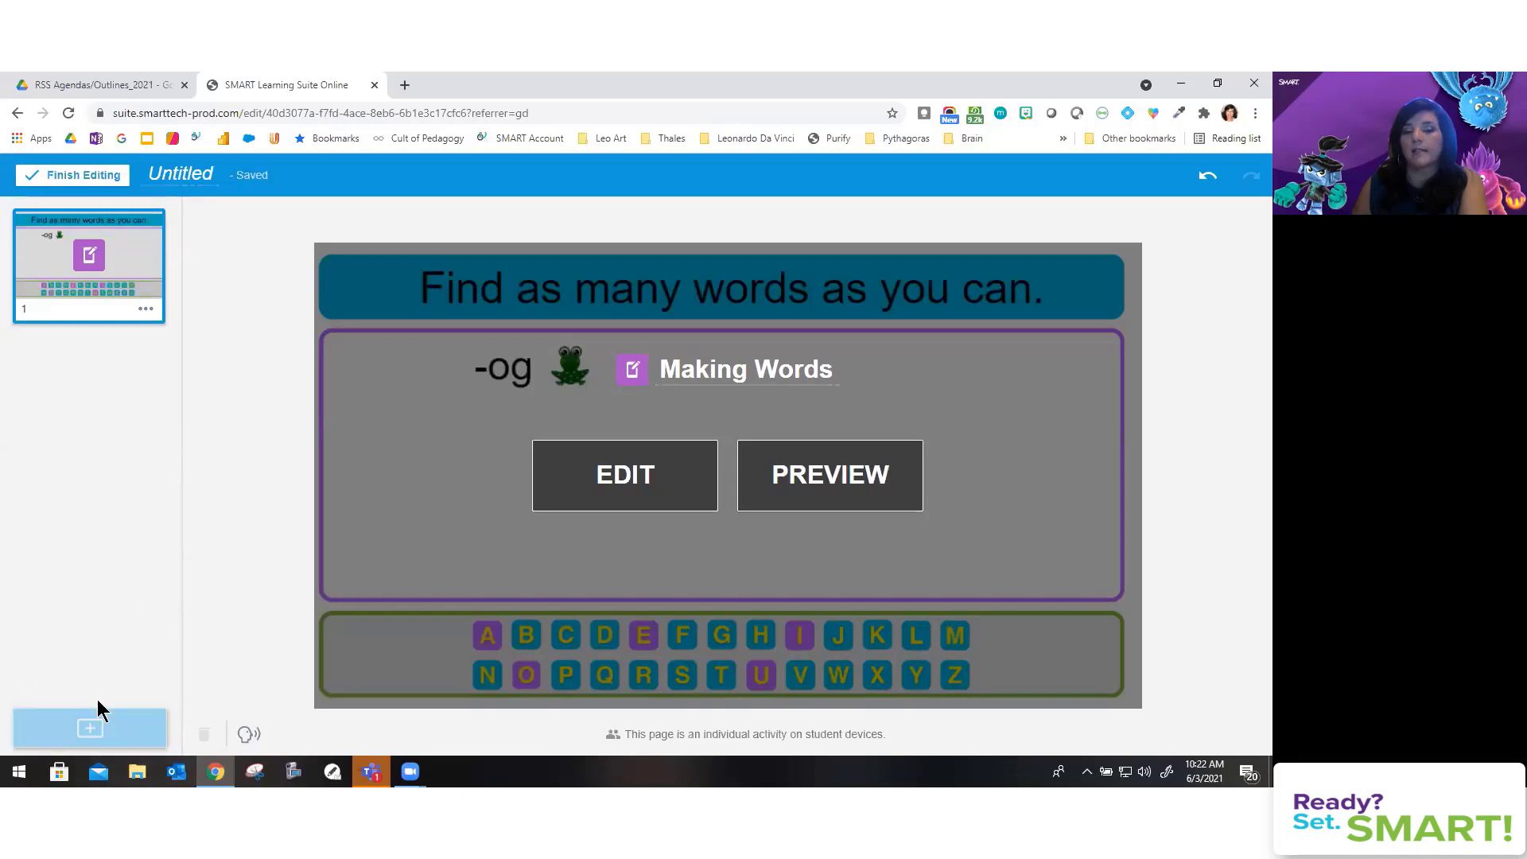
# Step: Bring up the add-content choices from the blue + button under the page thumbnails
pyautogui.click(92, 730)
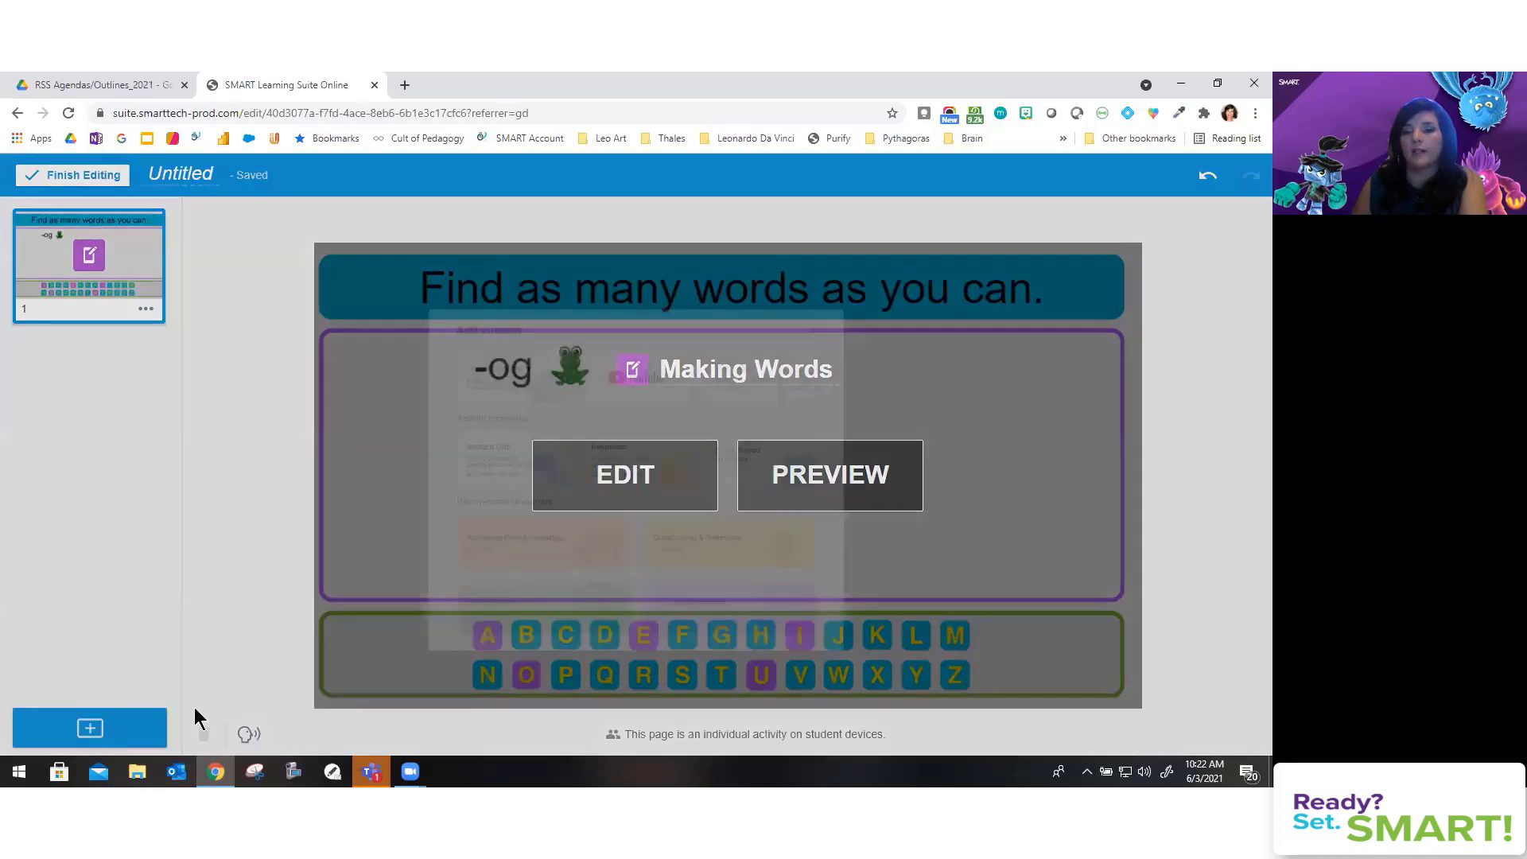
# Step: Look through the Add content choices, then close them without adding a page
pyautogui.scroll(-1, 573, 608)
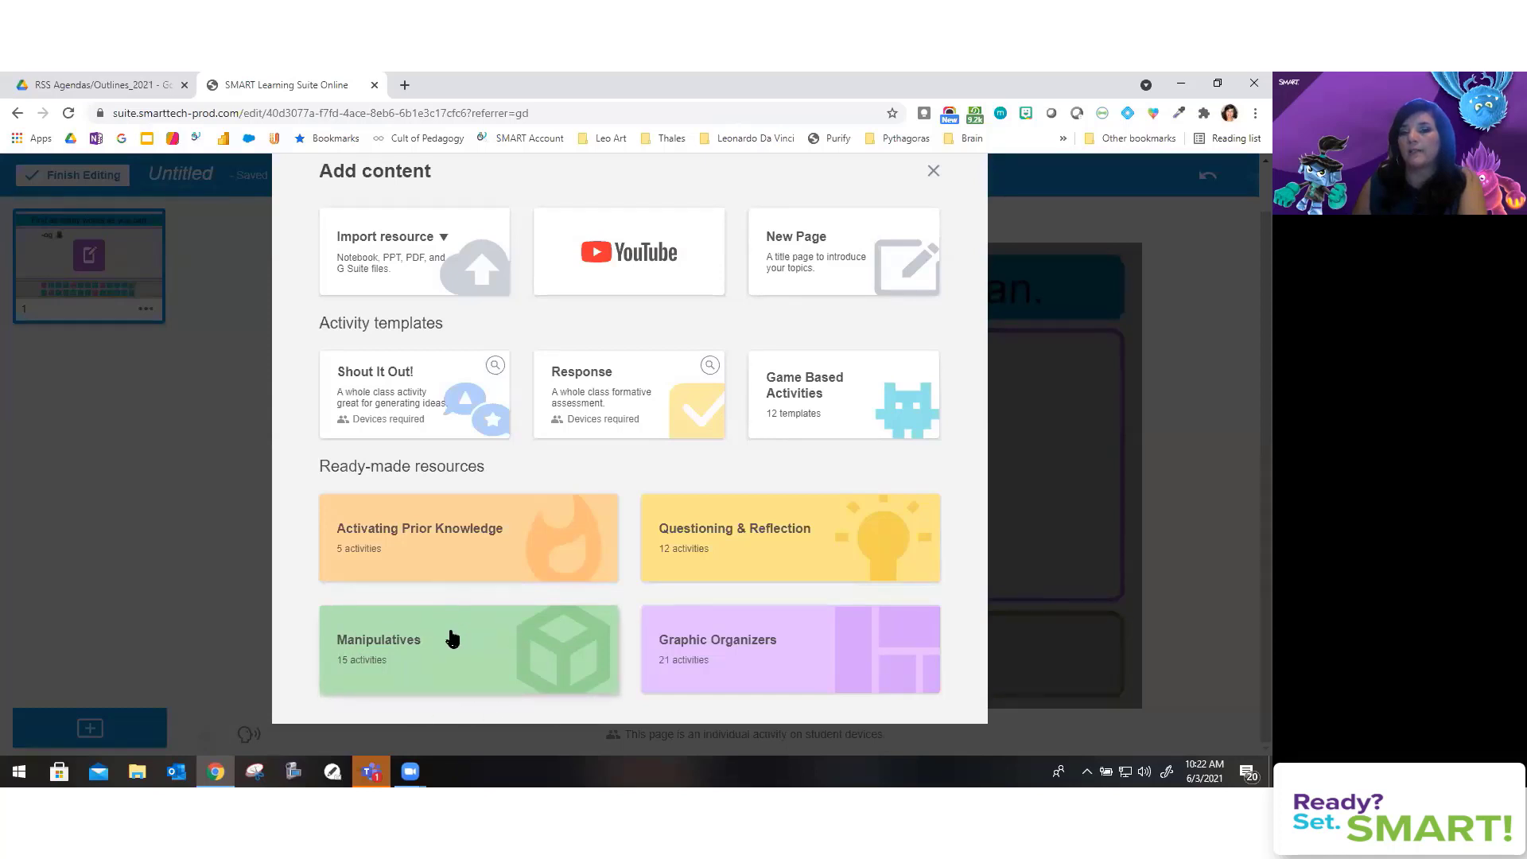
pyautogui.scroll(1, 509, 588)
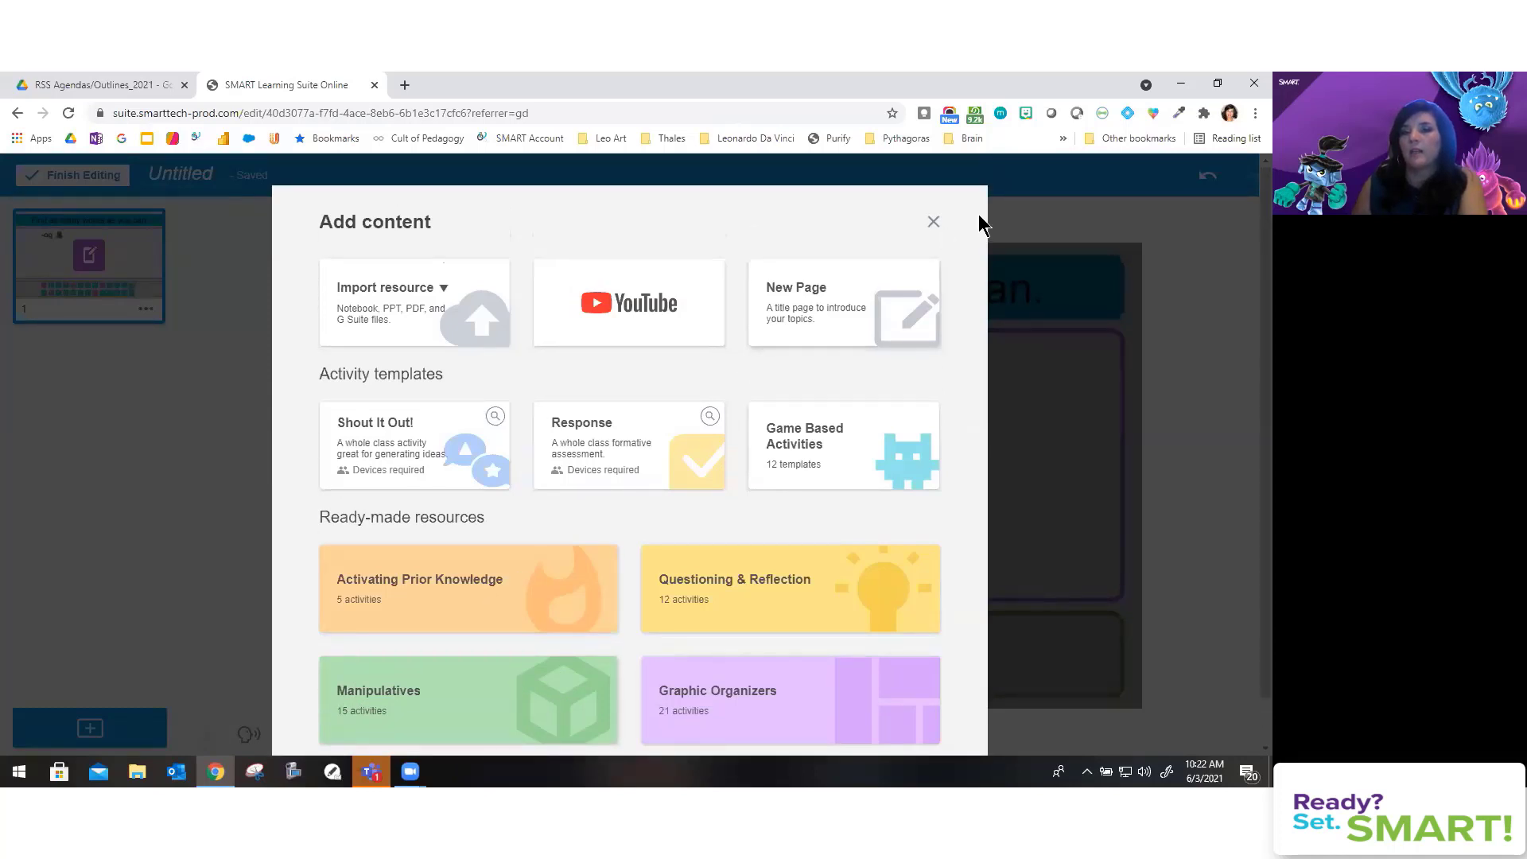
pyautogui.click(934, 223)
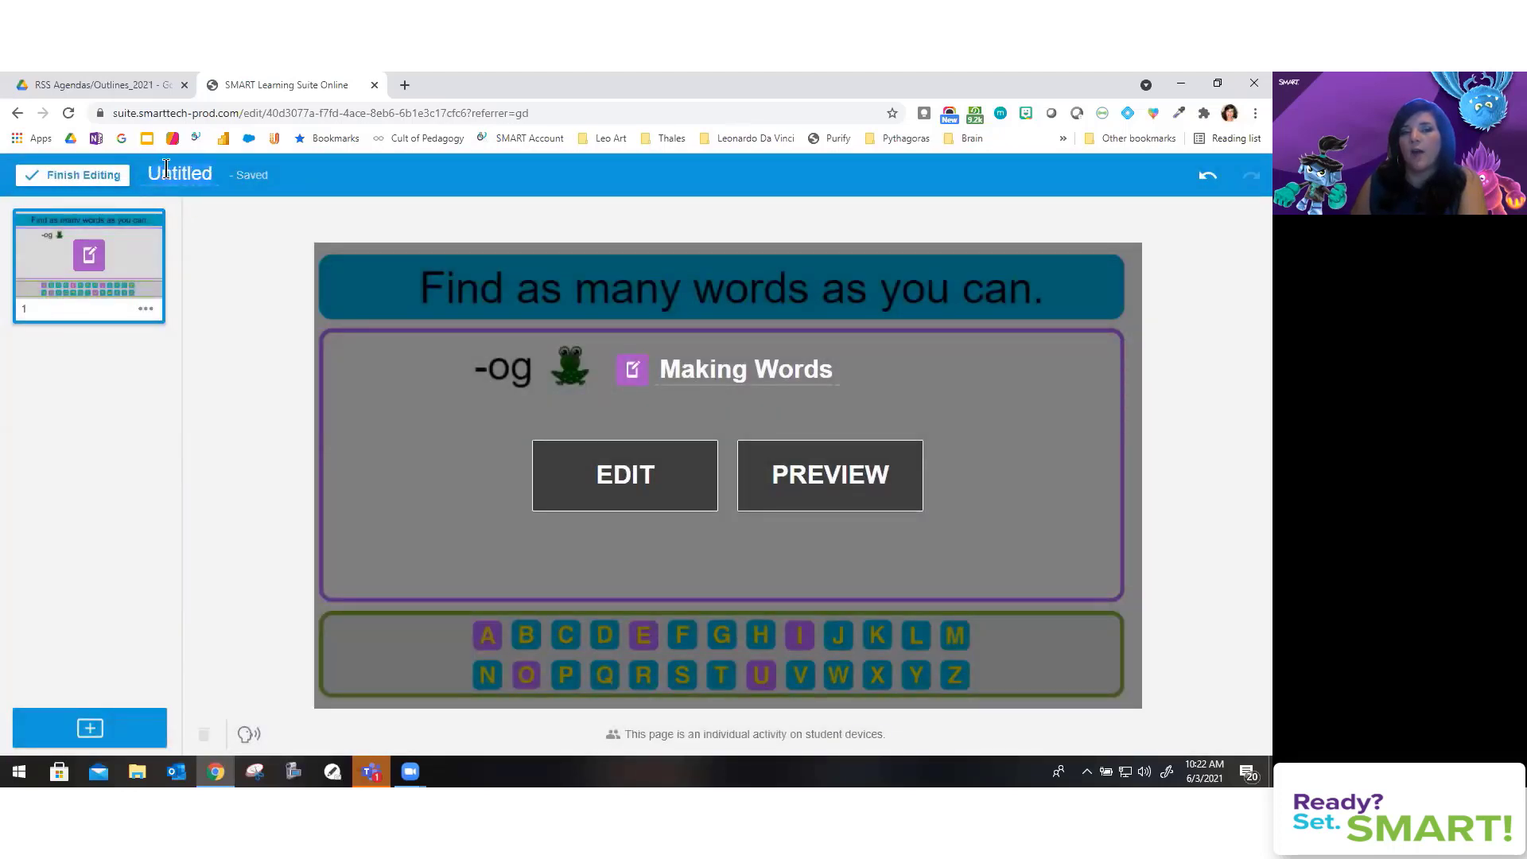
# Step: Title the lesson 'Og Words' and finish editing to return to the library
pyautogui.write('Og')
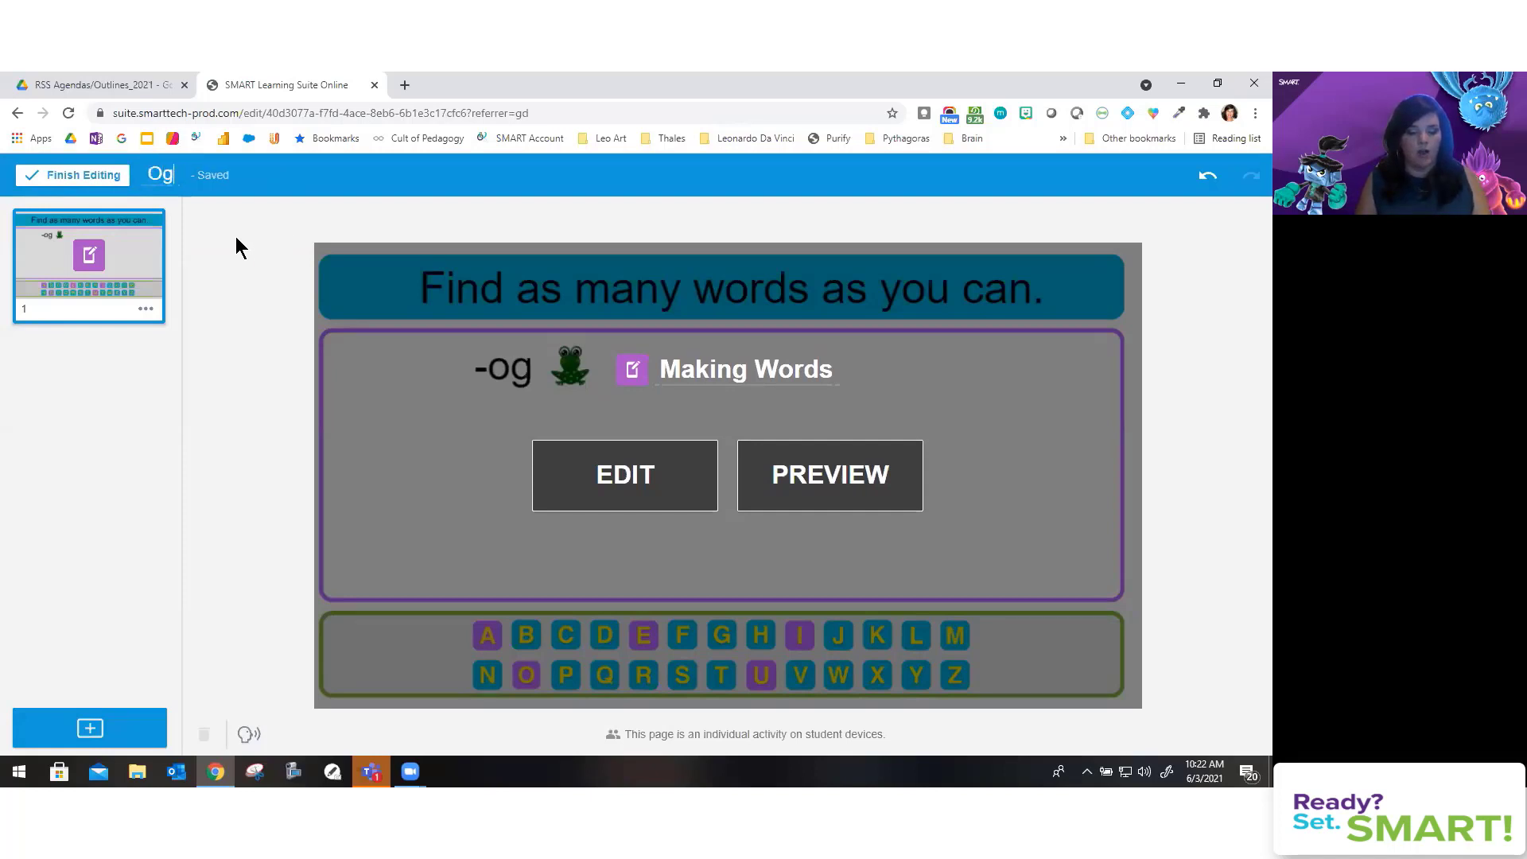
pyautogui.write(' Words')
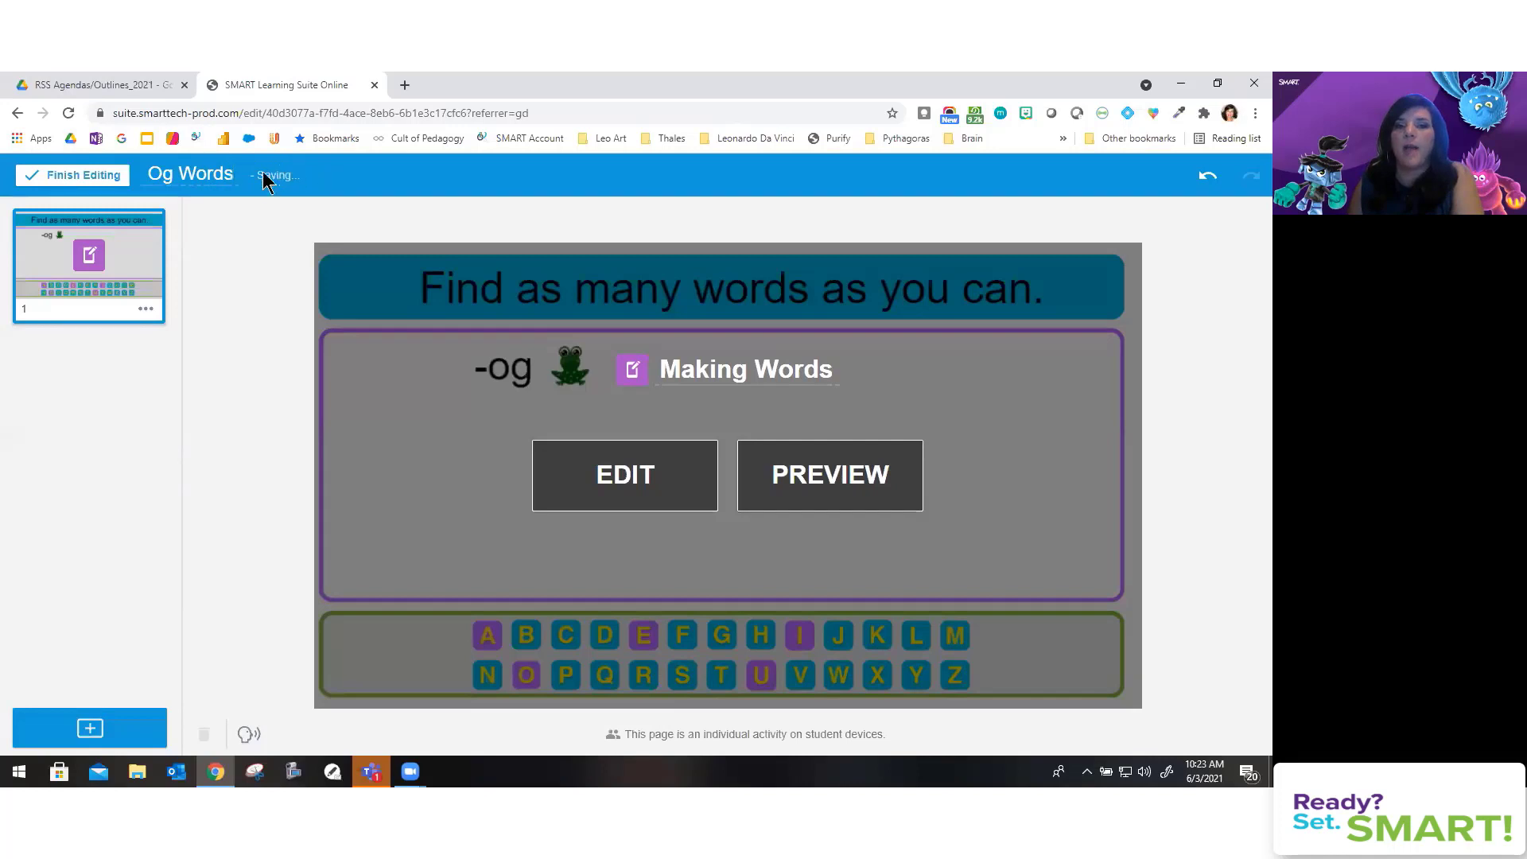
pyautogui.click(85, 180)
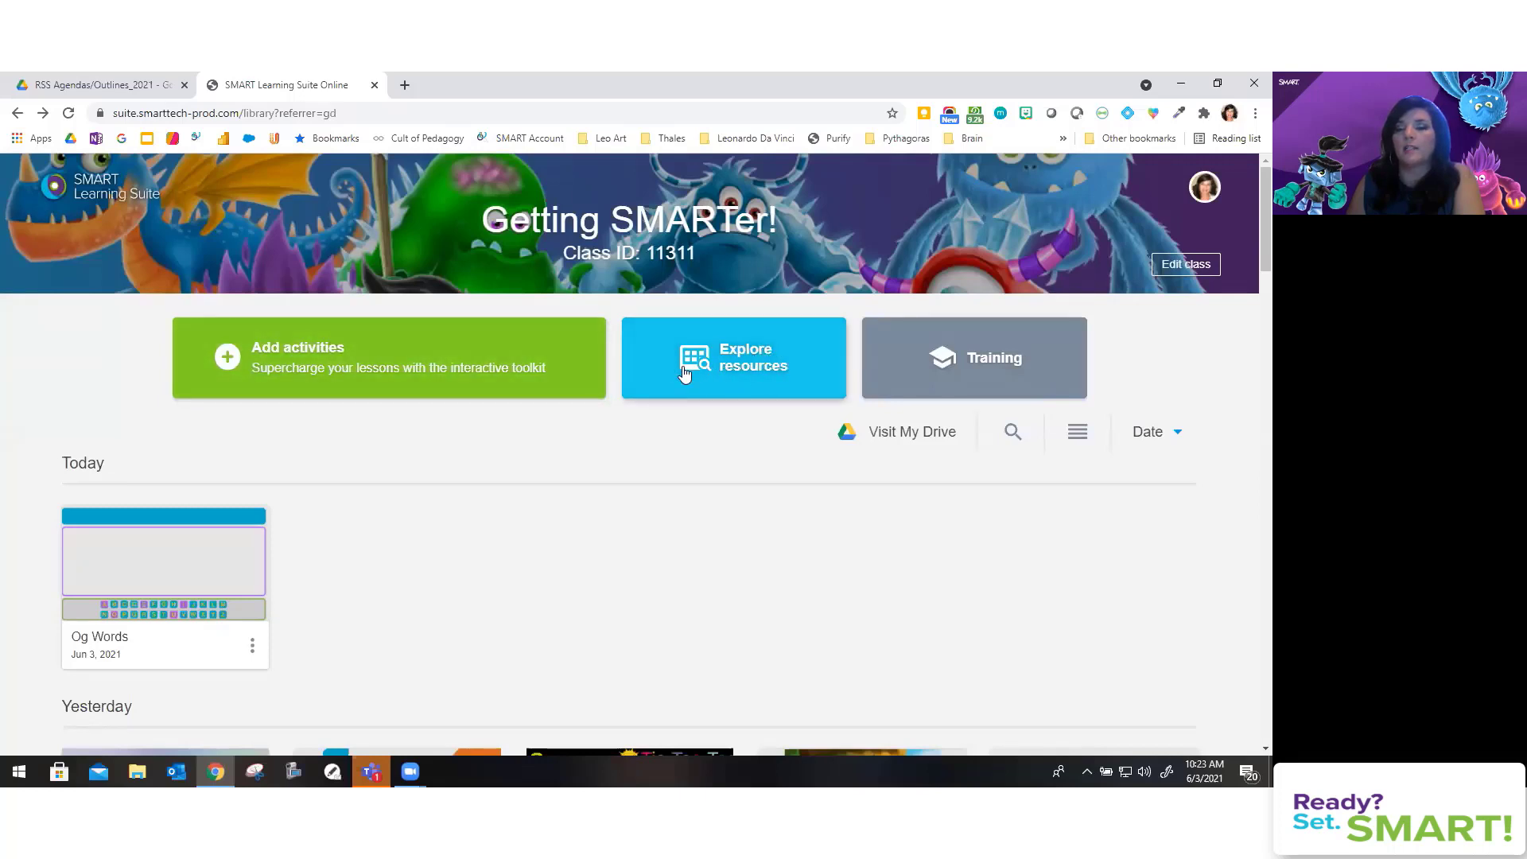
# Step: Open Explore resources from the library and scroll down to the Collections row
pyautogui.click(764, 367)
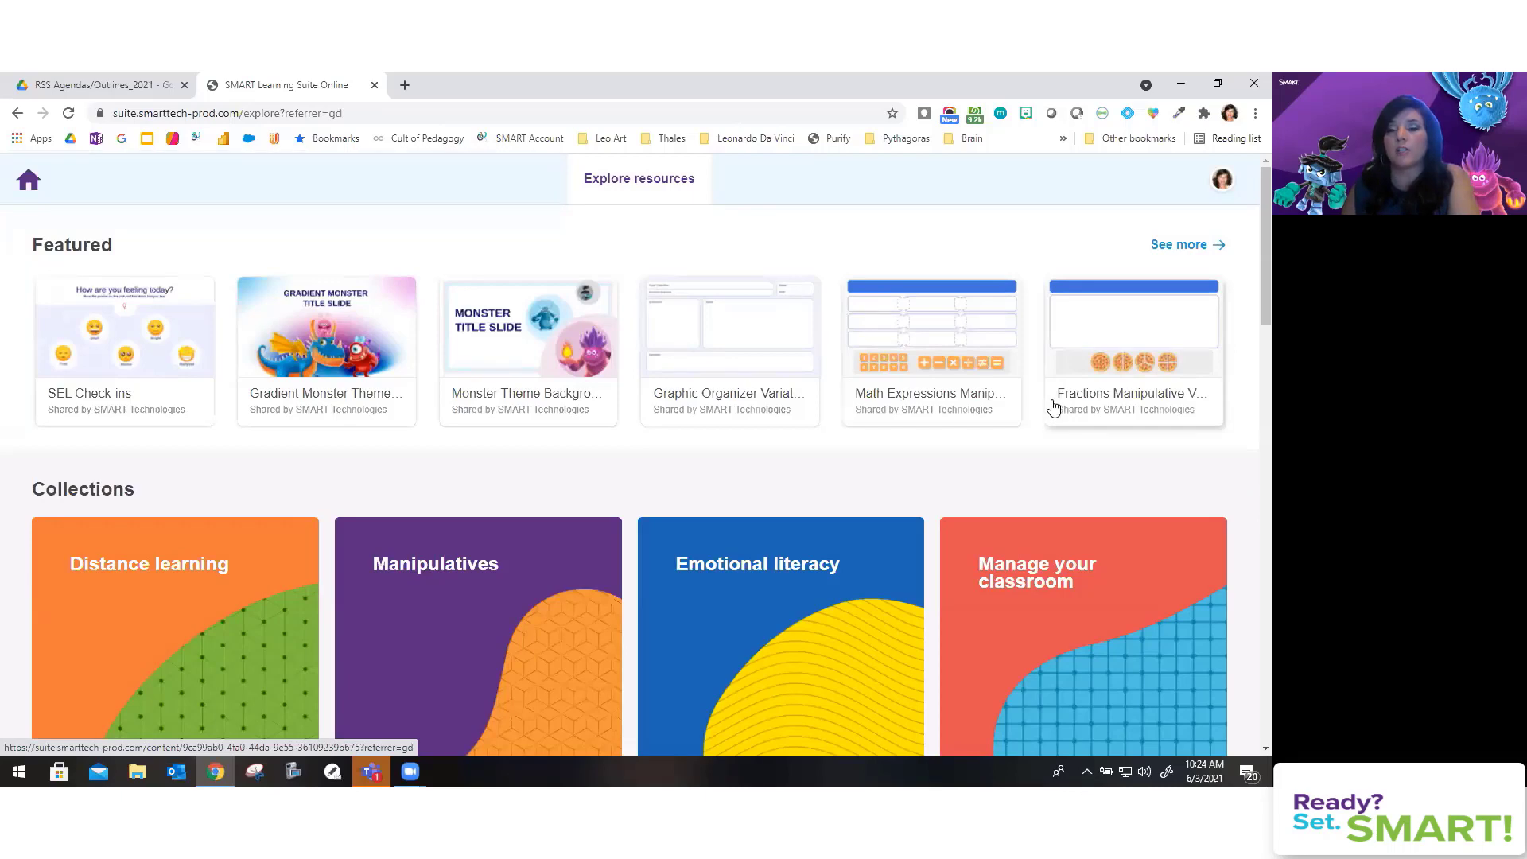
pyautogui.scroll(-2, 1035, 412)
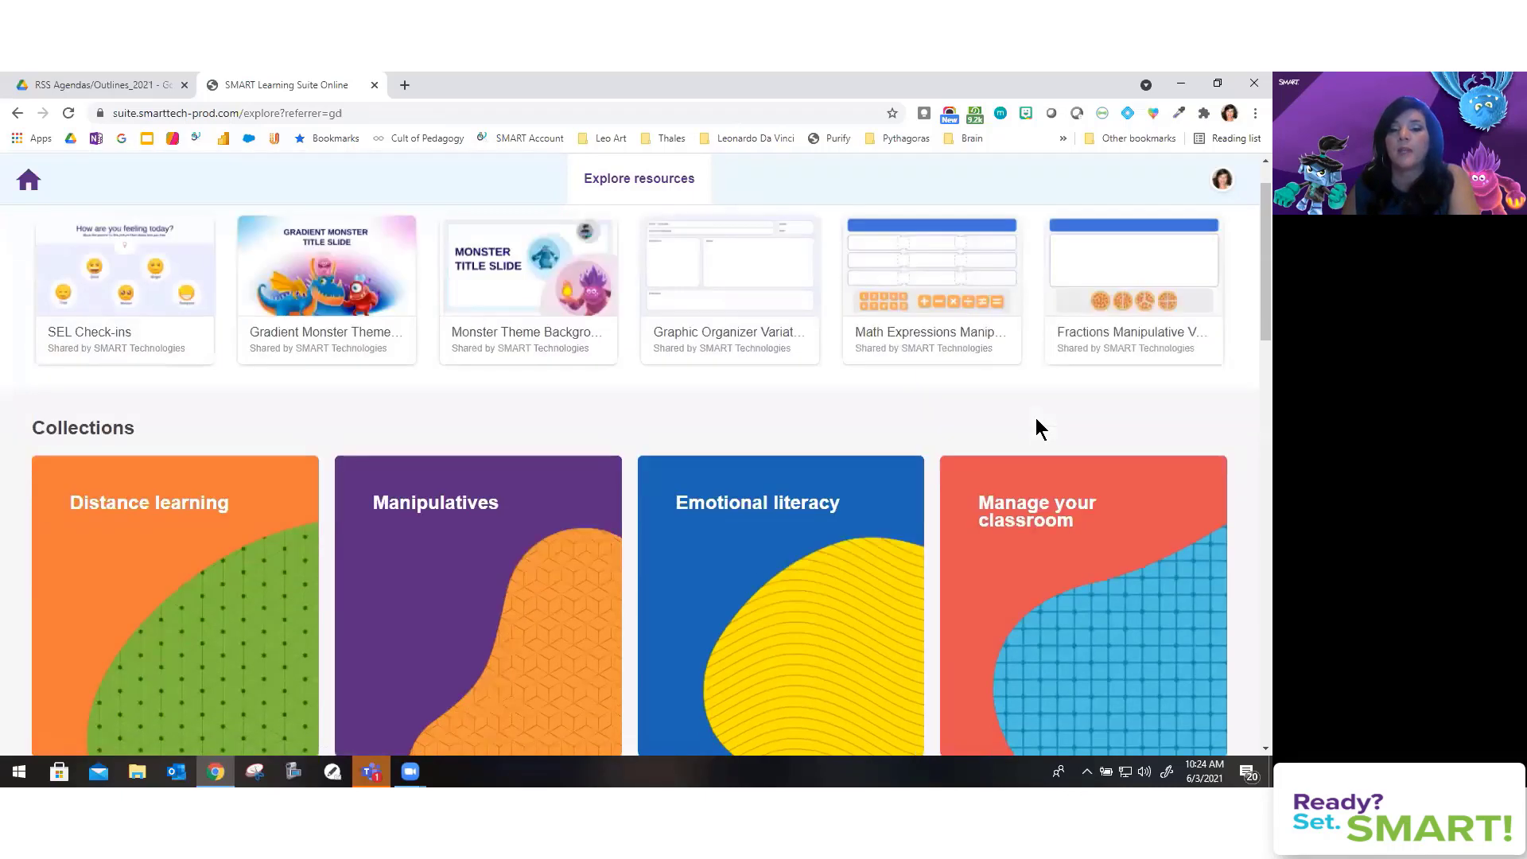
pyautogui.scroll(-1, 1035, 422)
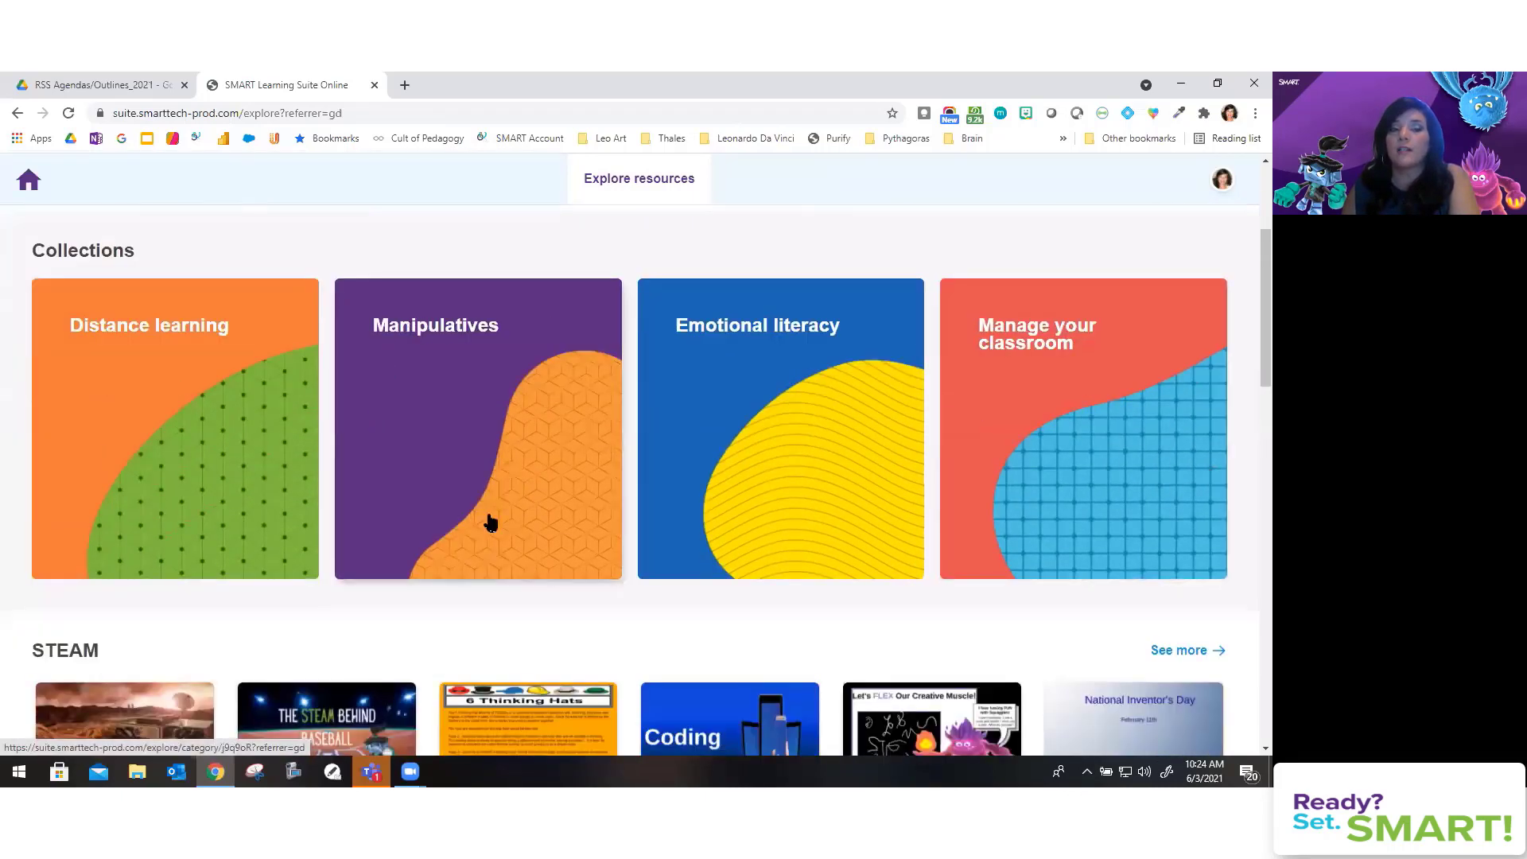
# Step: Open the Manipulatives collection and browse resources like Fall Tangrams, Decimals and Fridge Magnets
pyautogui.click(481, 397)
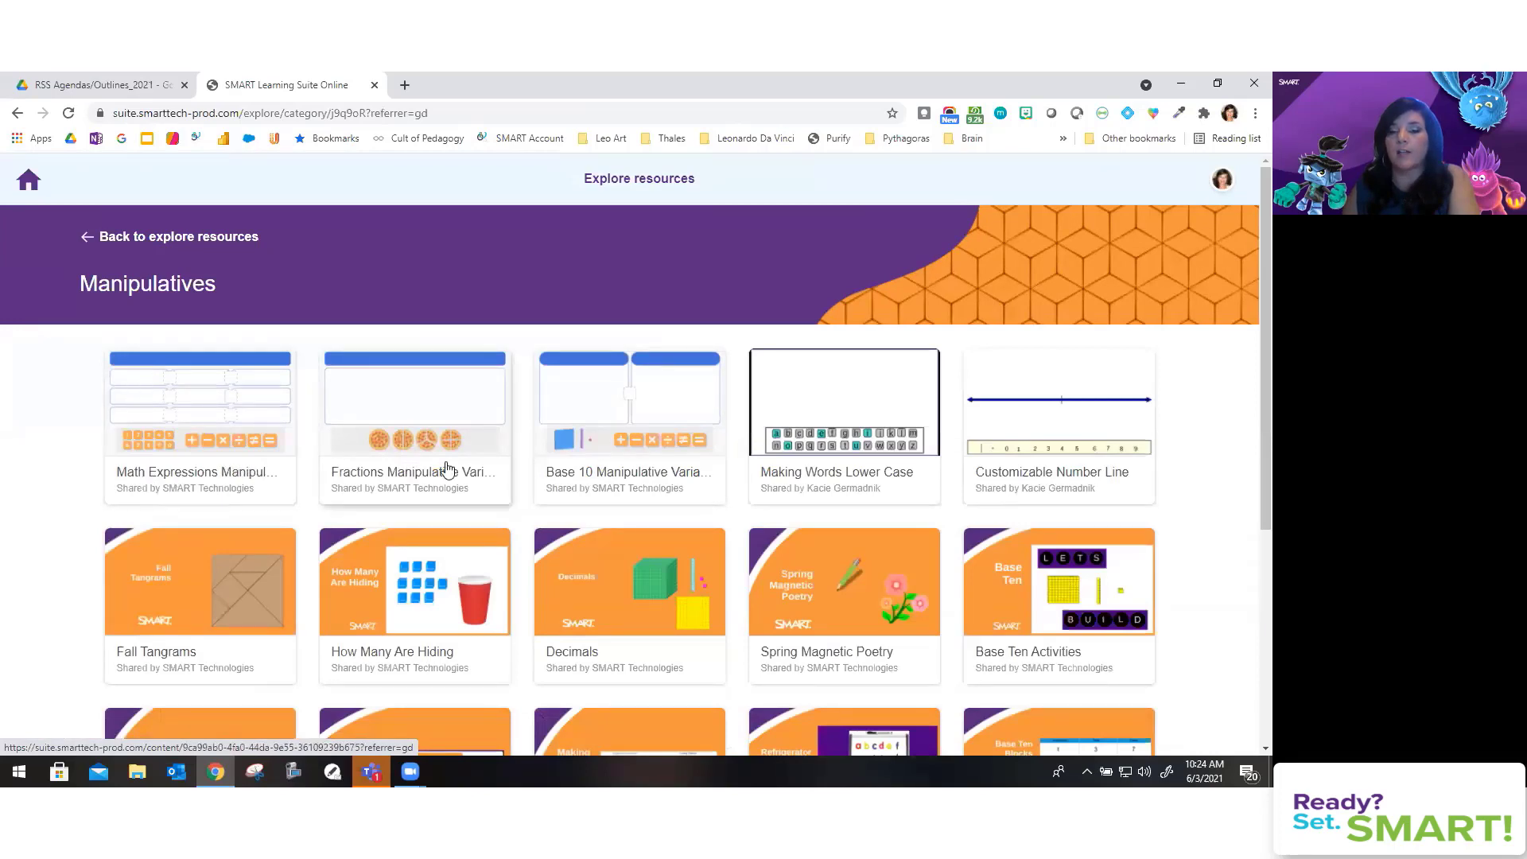
pyautogui.scroll(-3, 658, 473)
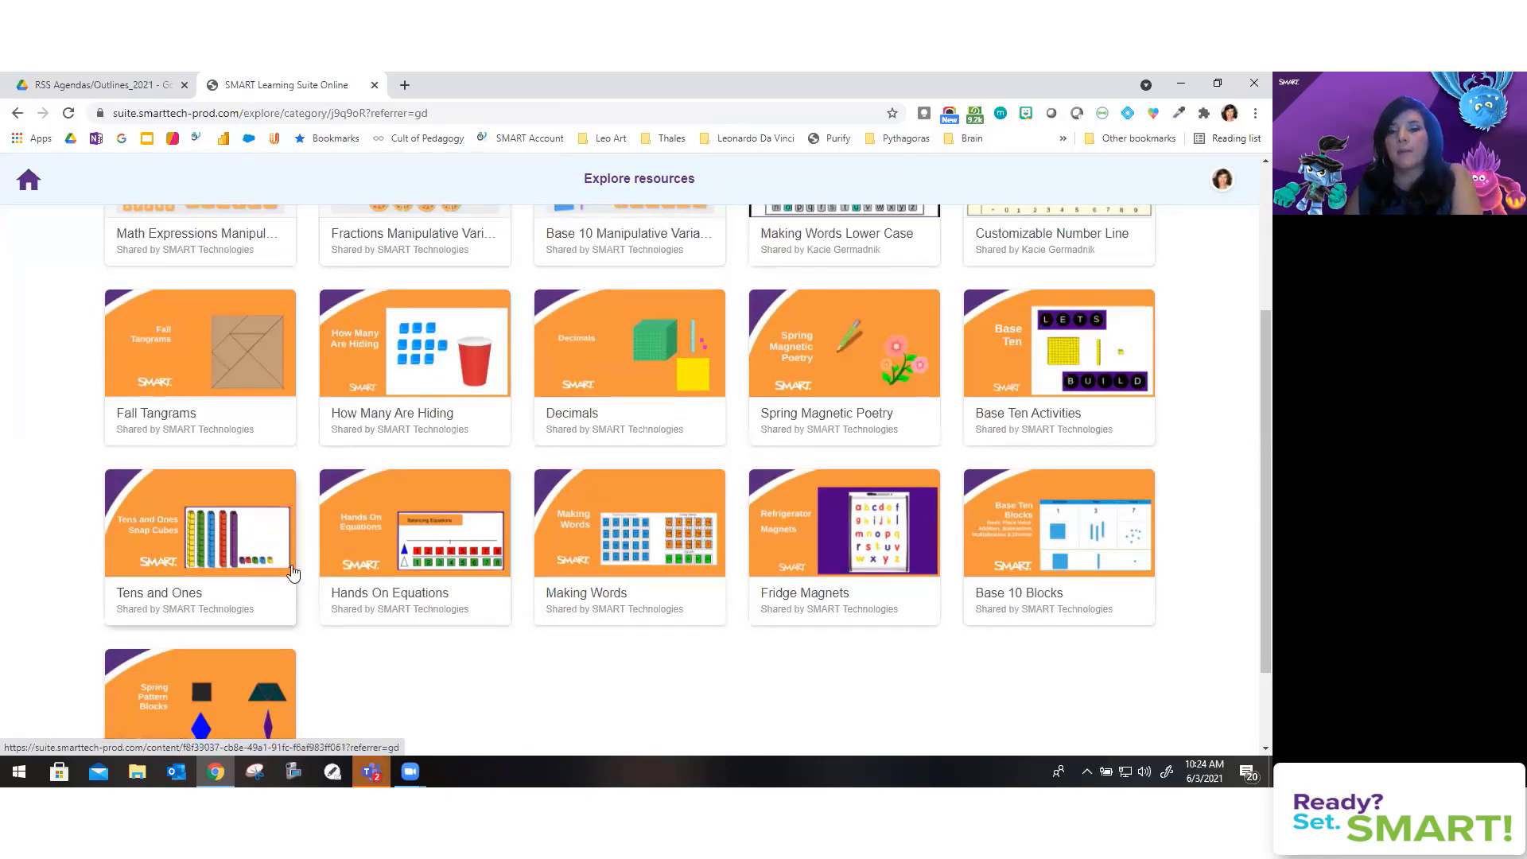
pyautogui.scroll(-1, 393, 580)
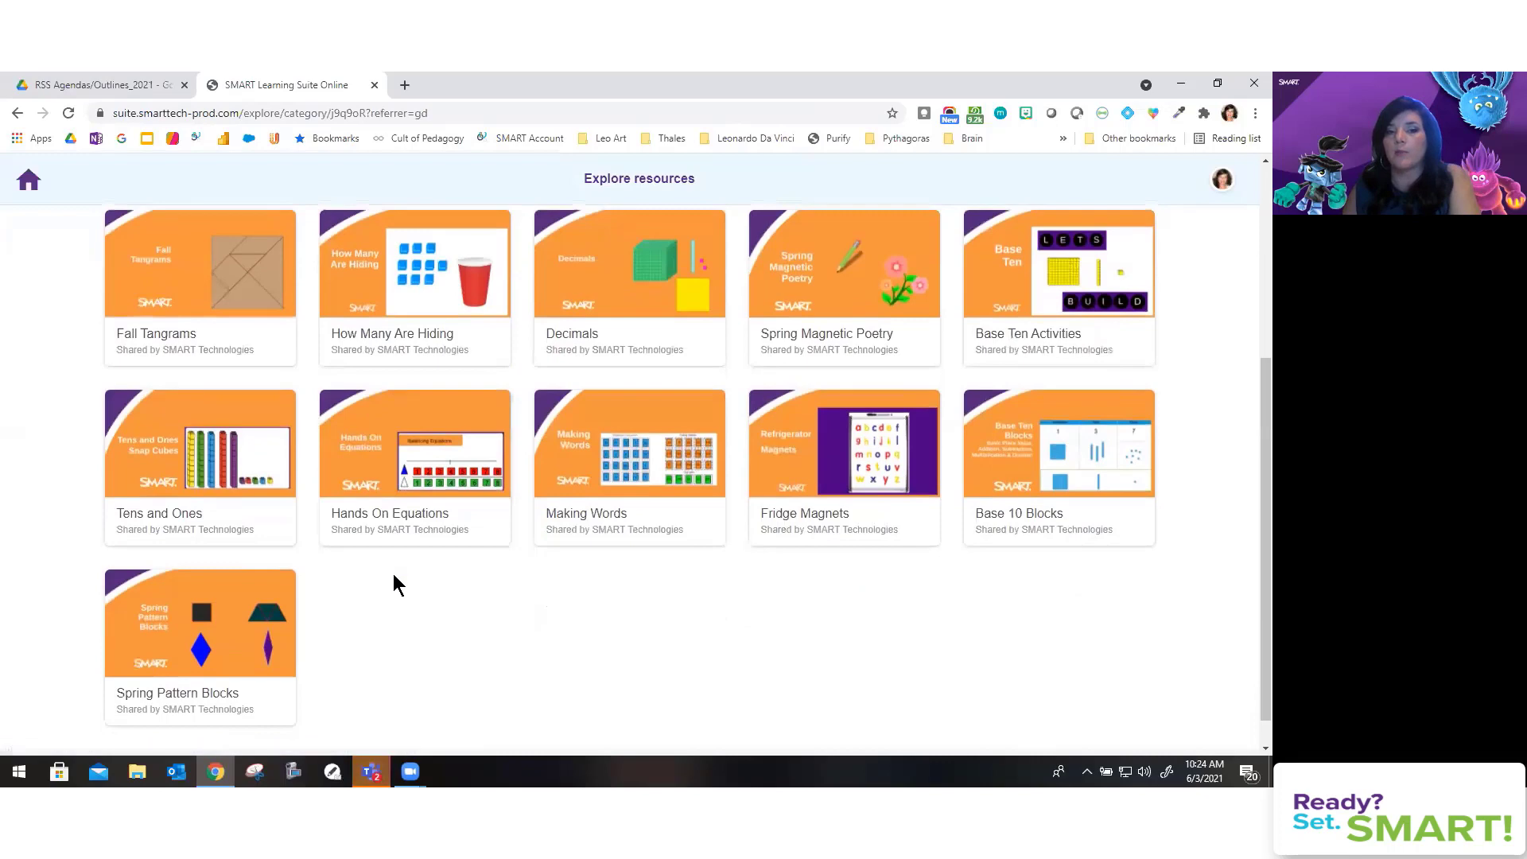
pyautogui.scroll(3, 393, 574)
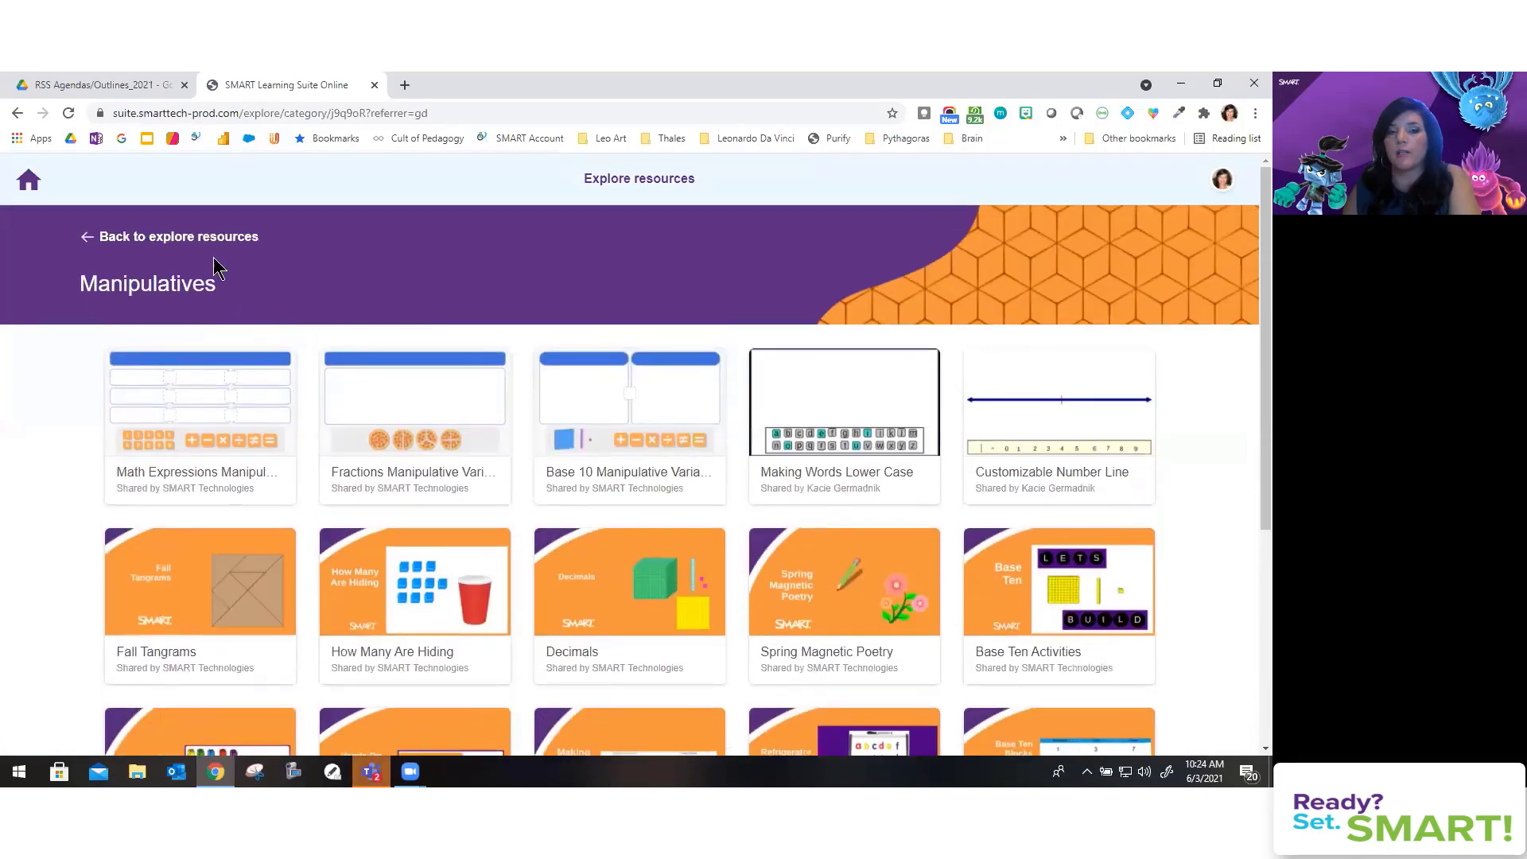
# Step: Return to Explore resources and scroll through the category rows back to the Featured section
pyautogui.click(157, 237)
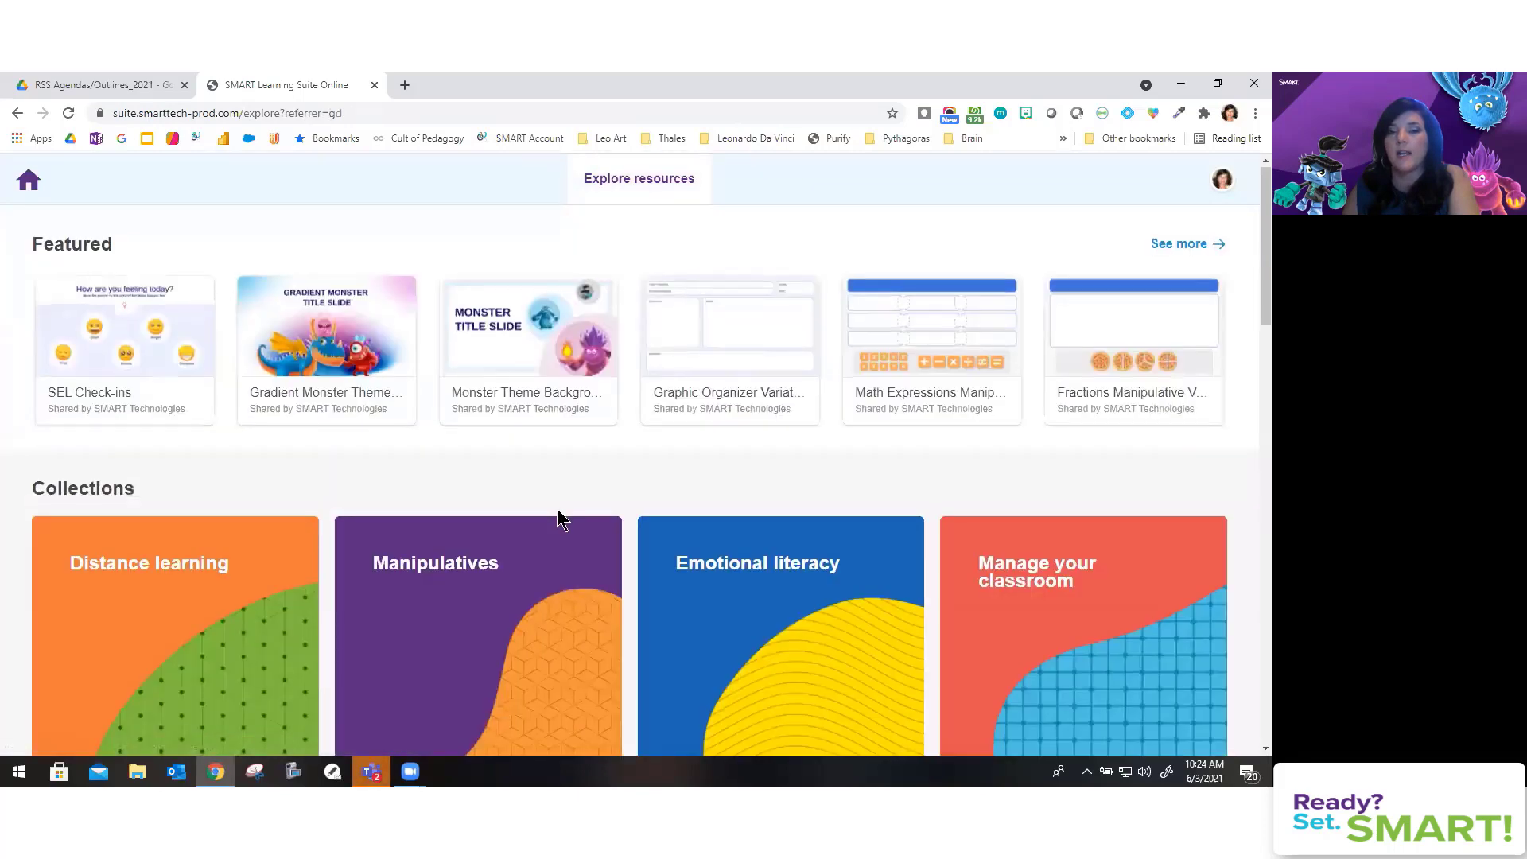
pyautogui.scroll(-3, 556, 509)
pyautogui.scroll(-3, 557, 511)
pyautogui.scroll(-2, 557, 512)
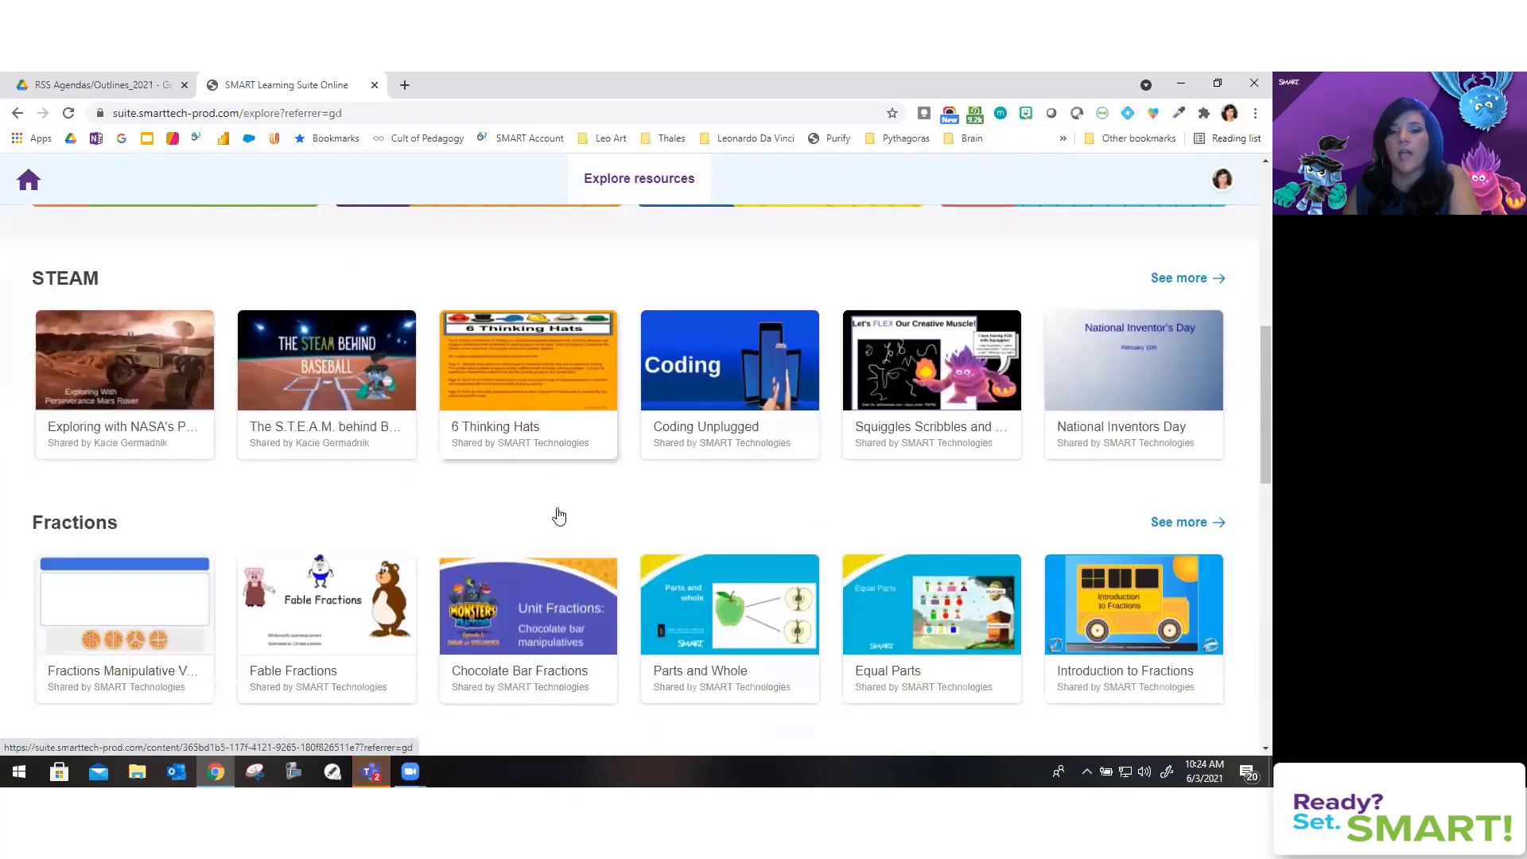
pyautogui.scroll(-1, 557, 513)
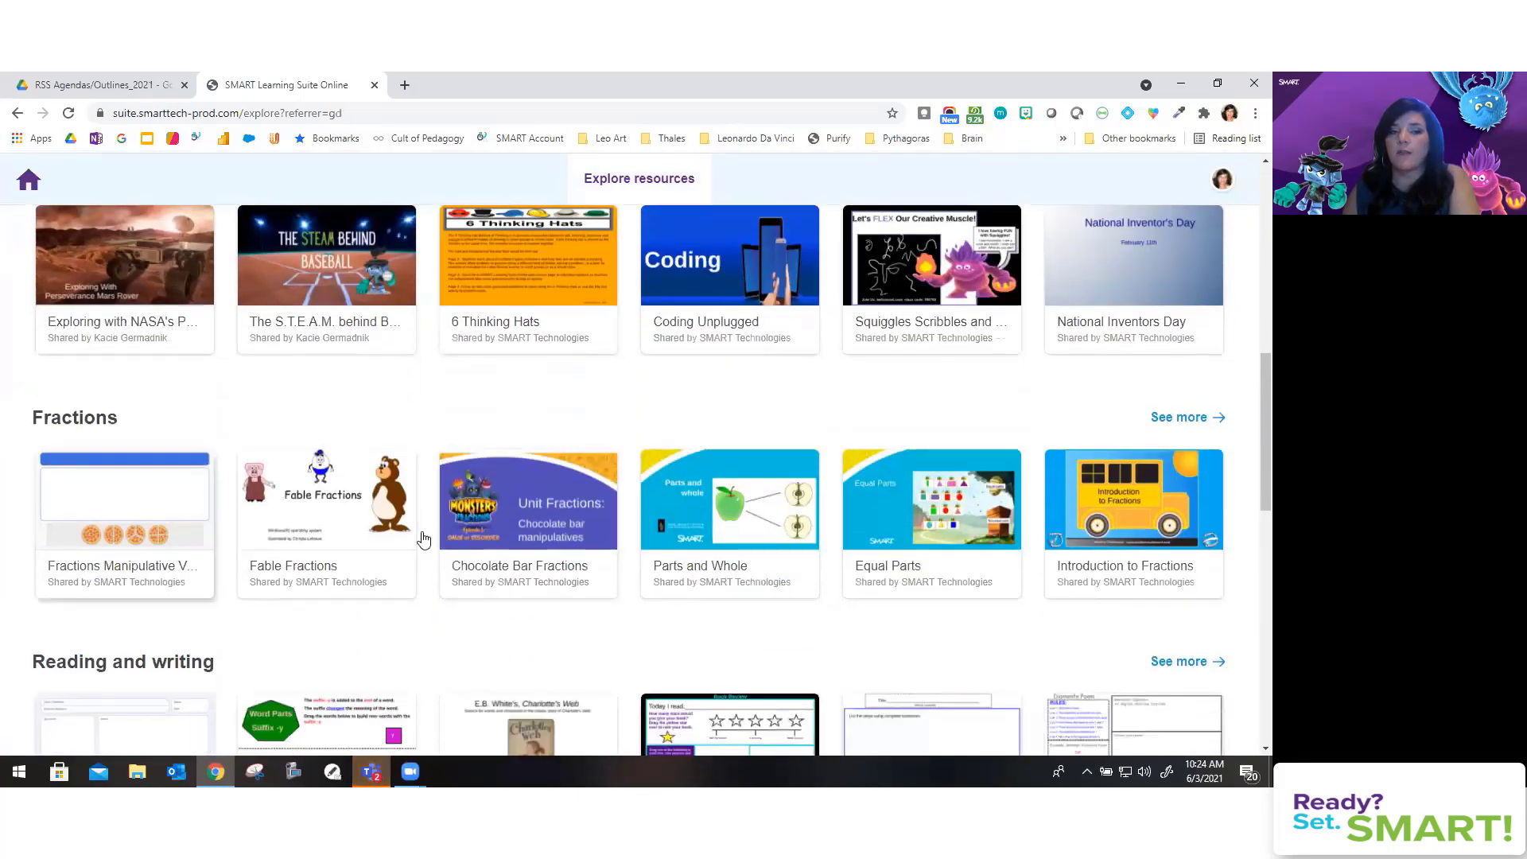
pyautogui.scroll(-4, 648, 549)
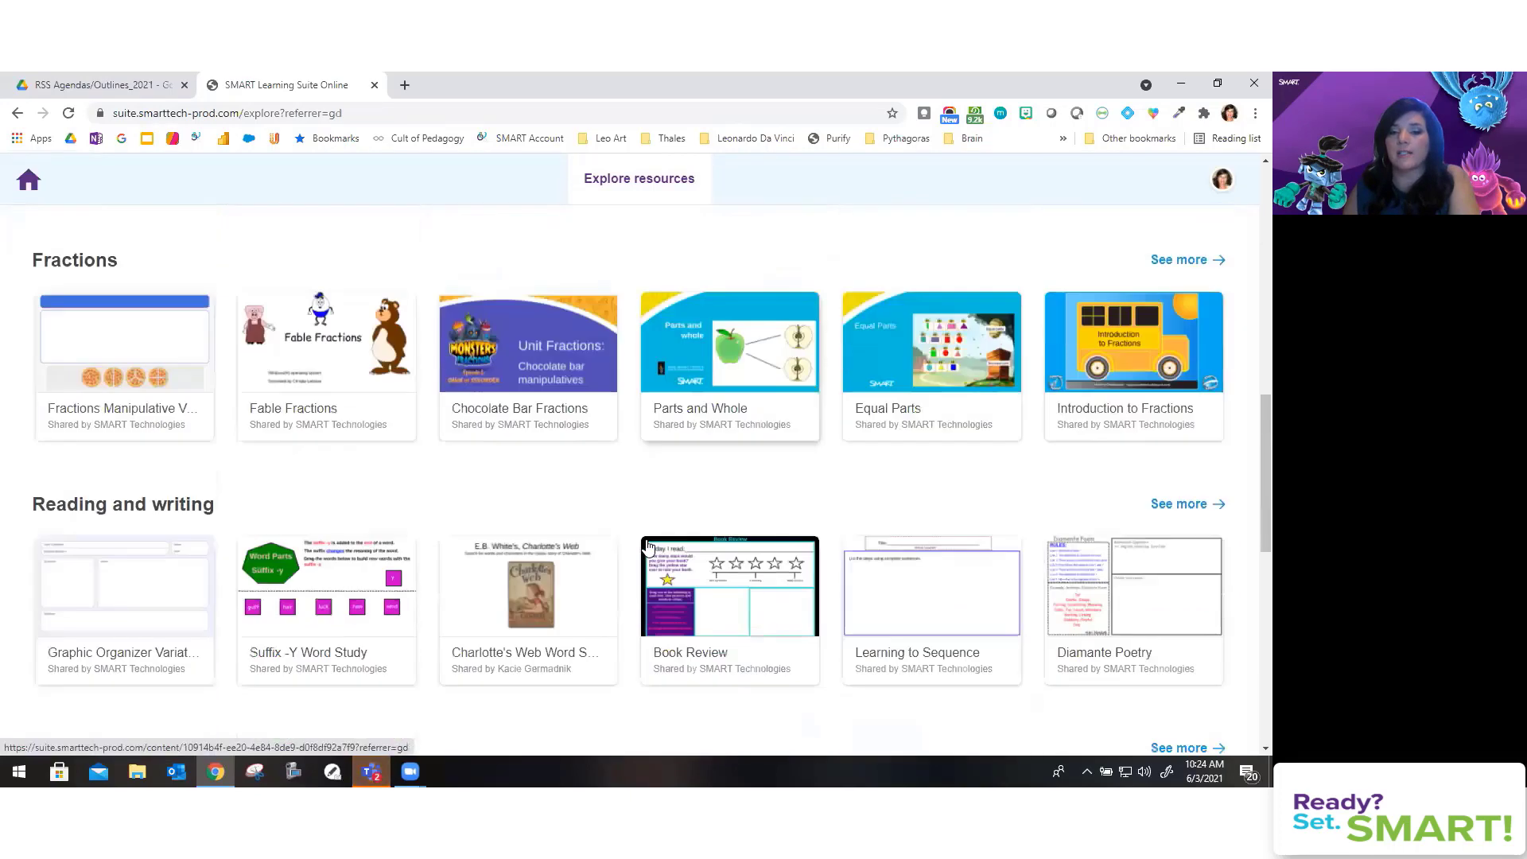
pyautogui.scroll(-5, 648, 549)
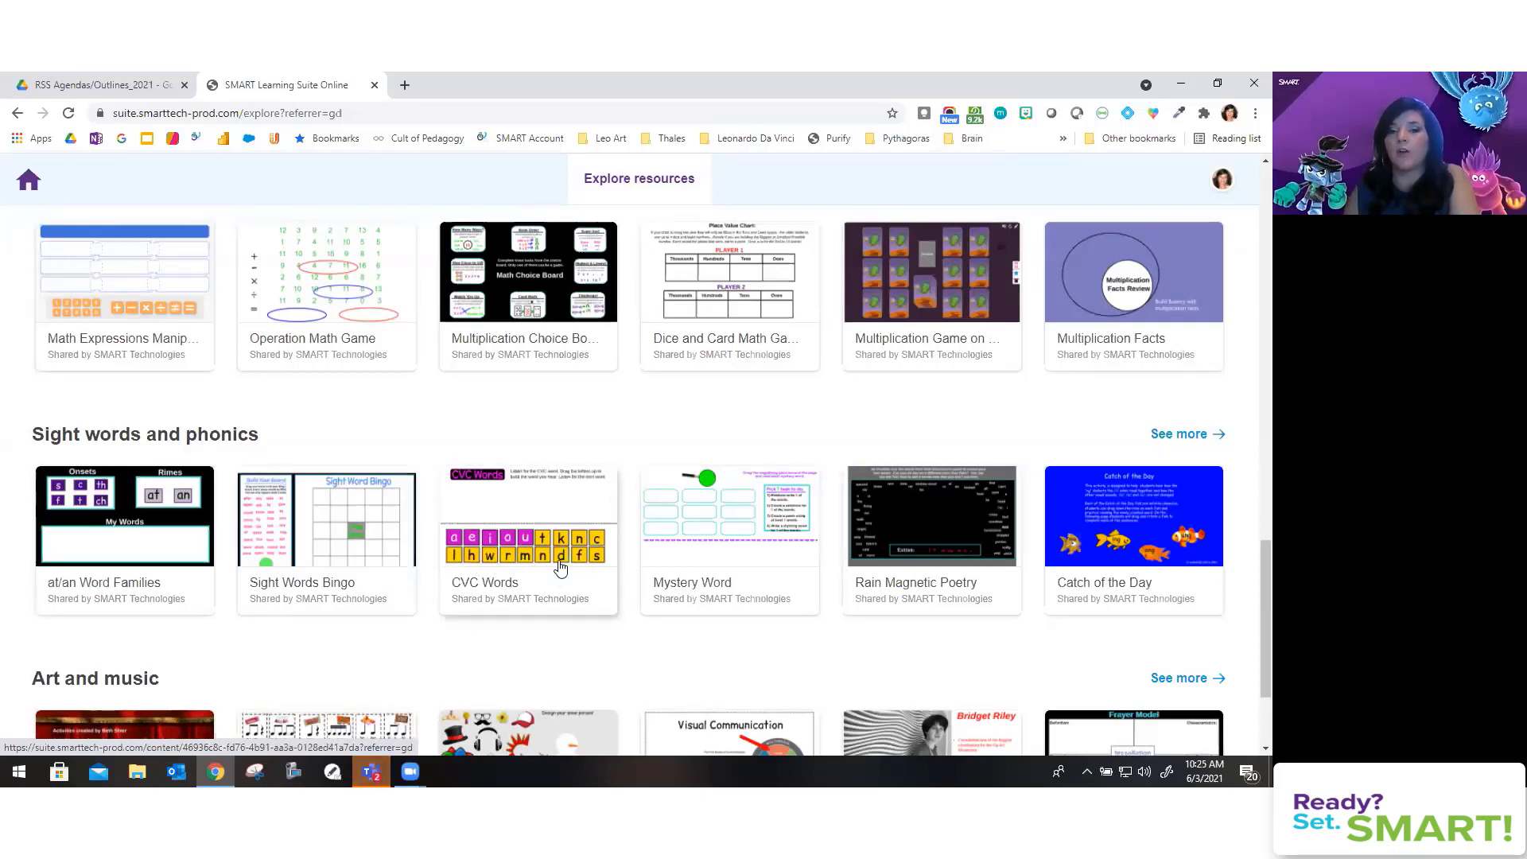
pyautogui.scroll(-1, 560, 567)
pyautogui.scroll(-1, 559, 563)
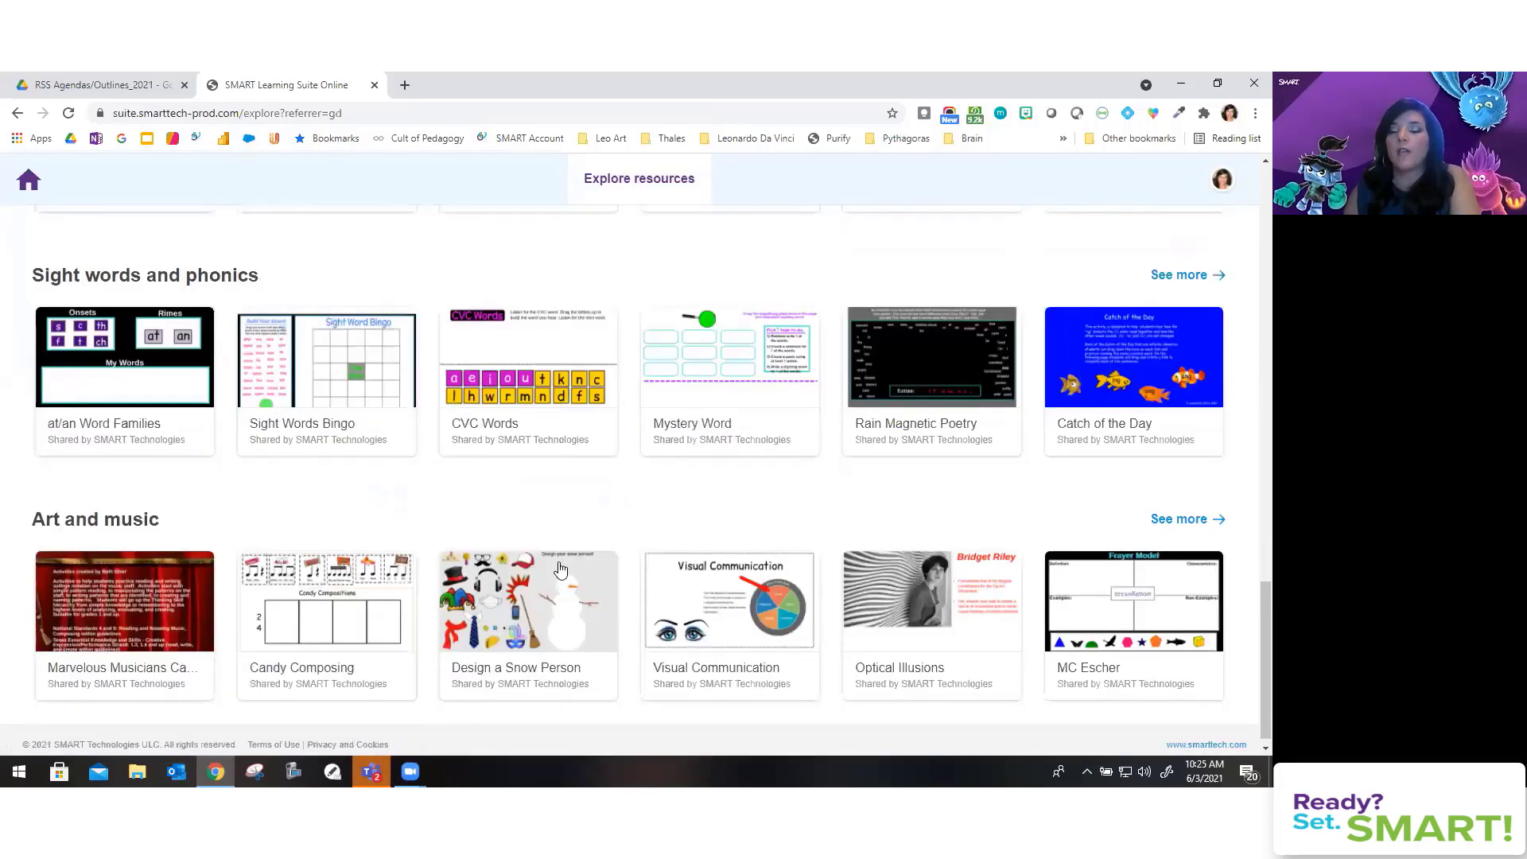
pyautogui.scroll(1, 561, 568)
pyautogui.scroll(9, 560, 570)
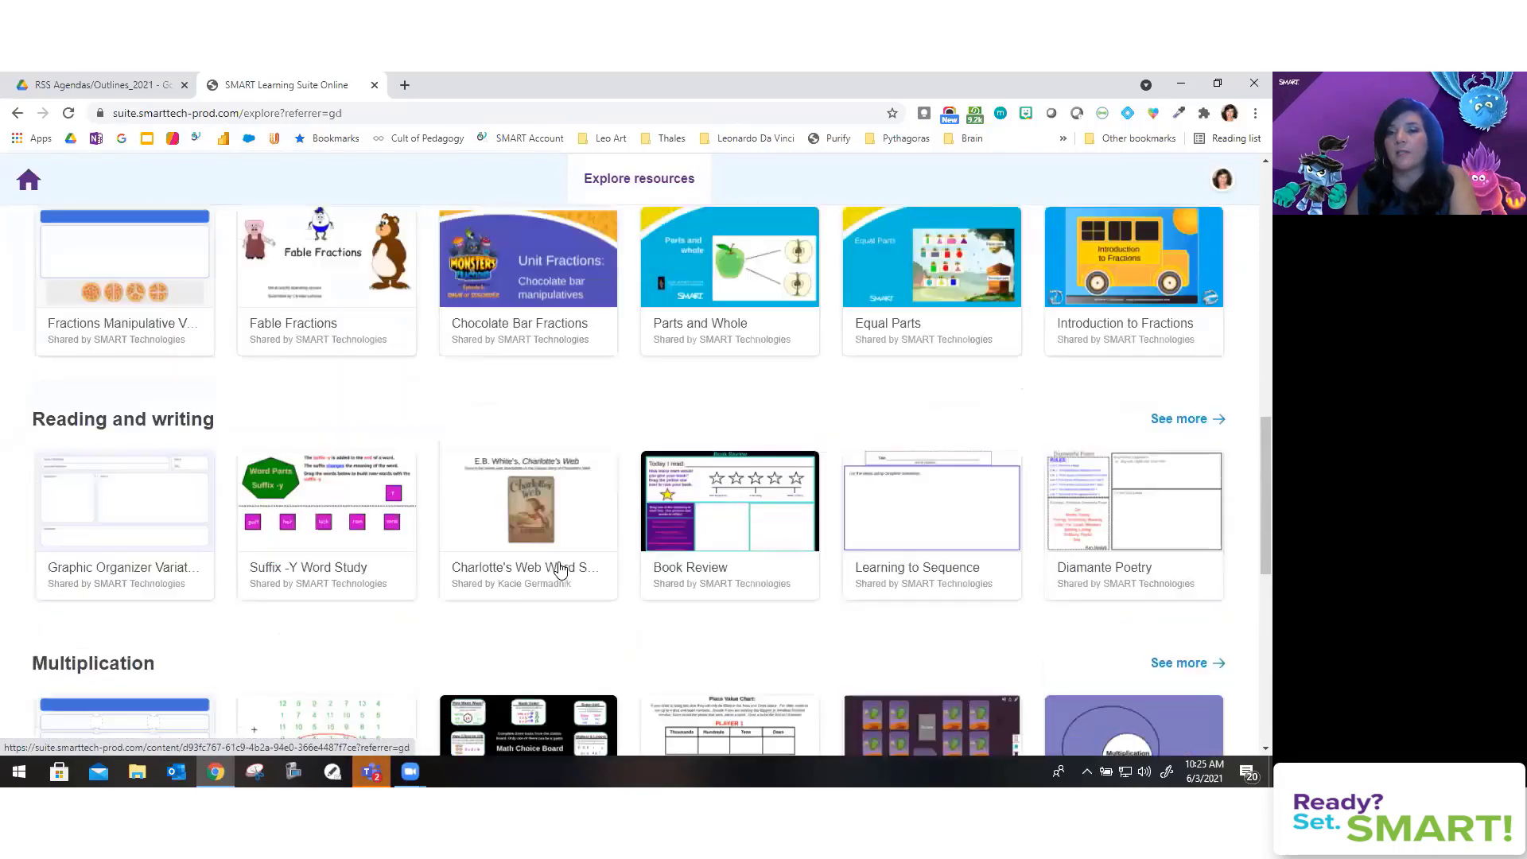
pyautogui.scroll(10, 561, 570)
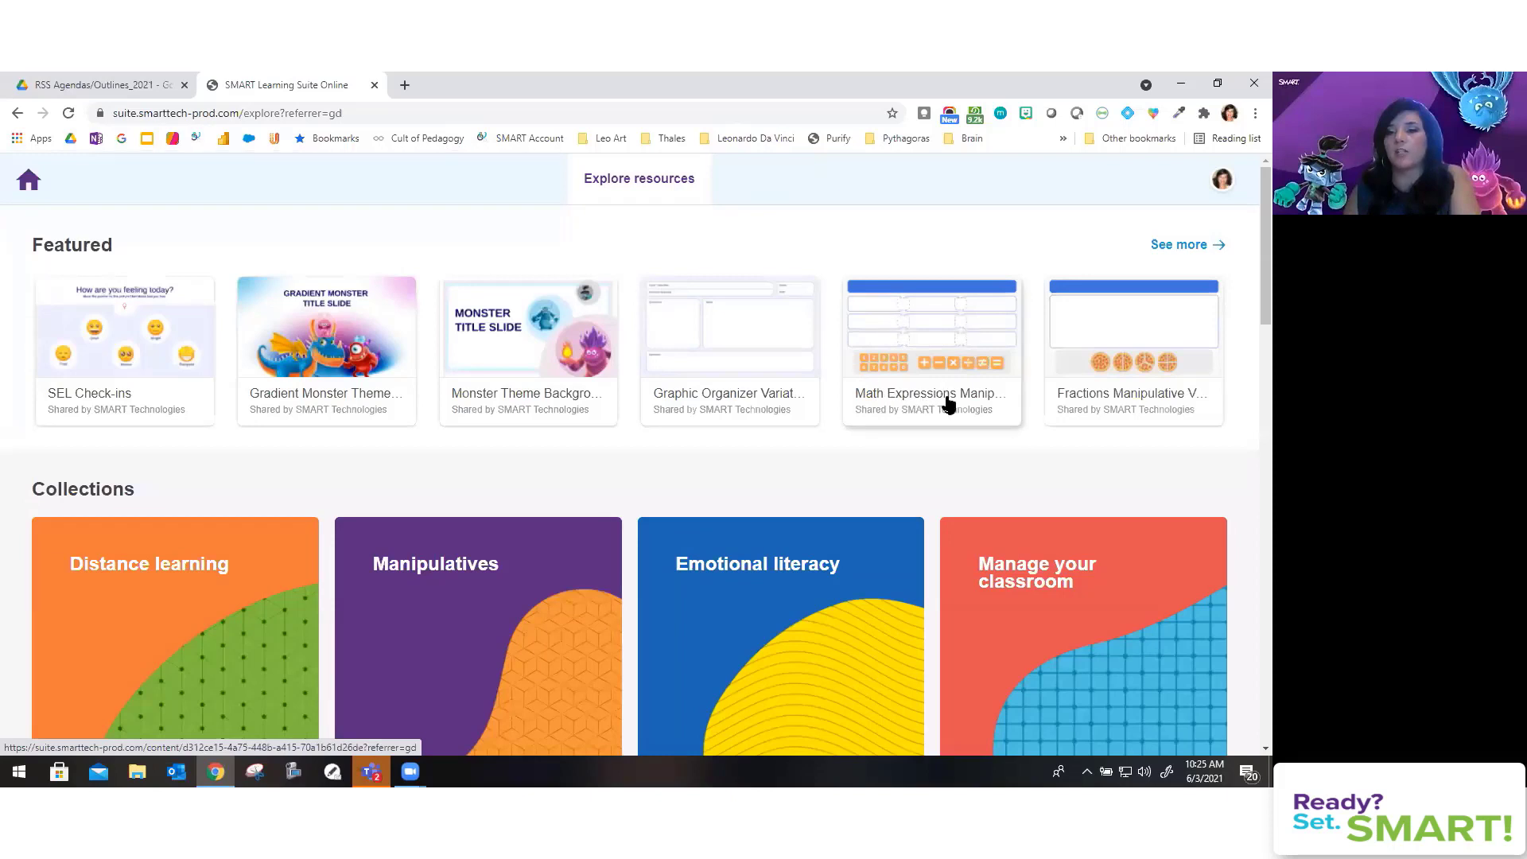
# Step: Try the Math Expressions Manipulative Variations tiles and pages, then save it to the library
pyautogui.click(937, 355)
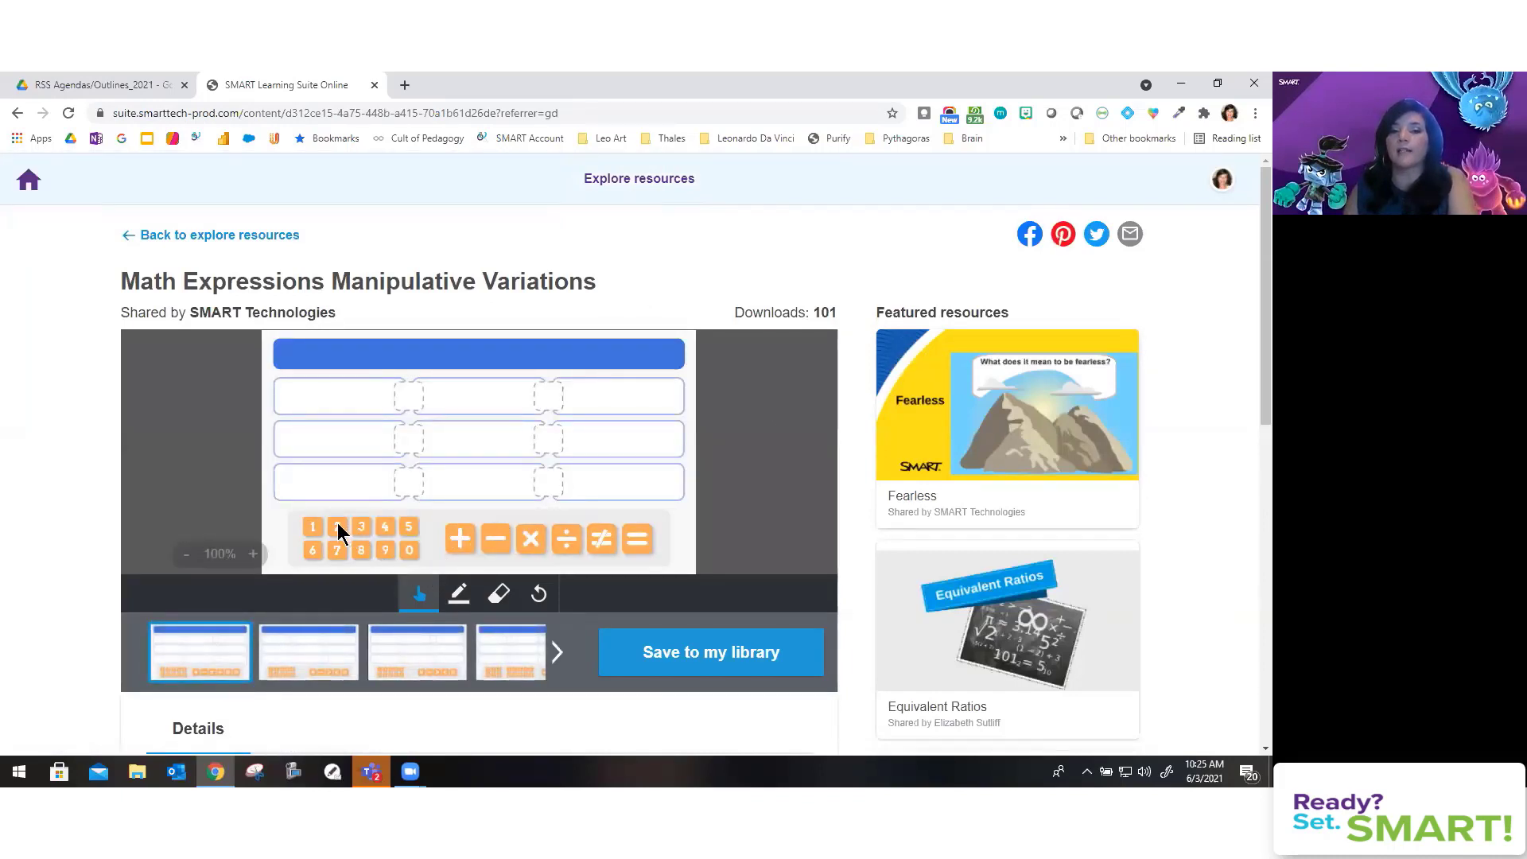
pyautogui.moveTo(337, 533); pyautogui.dragTo(360, 398)
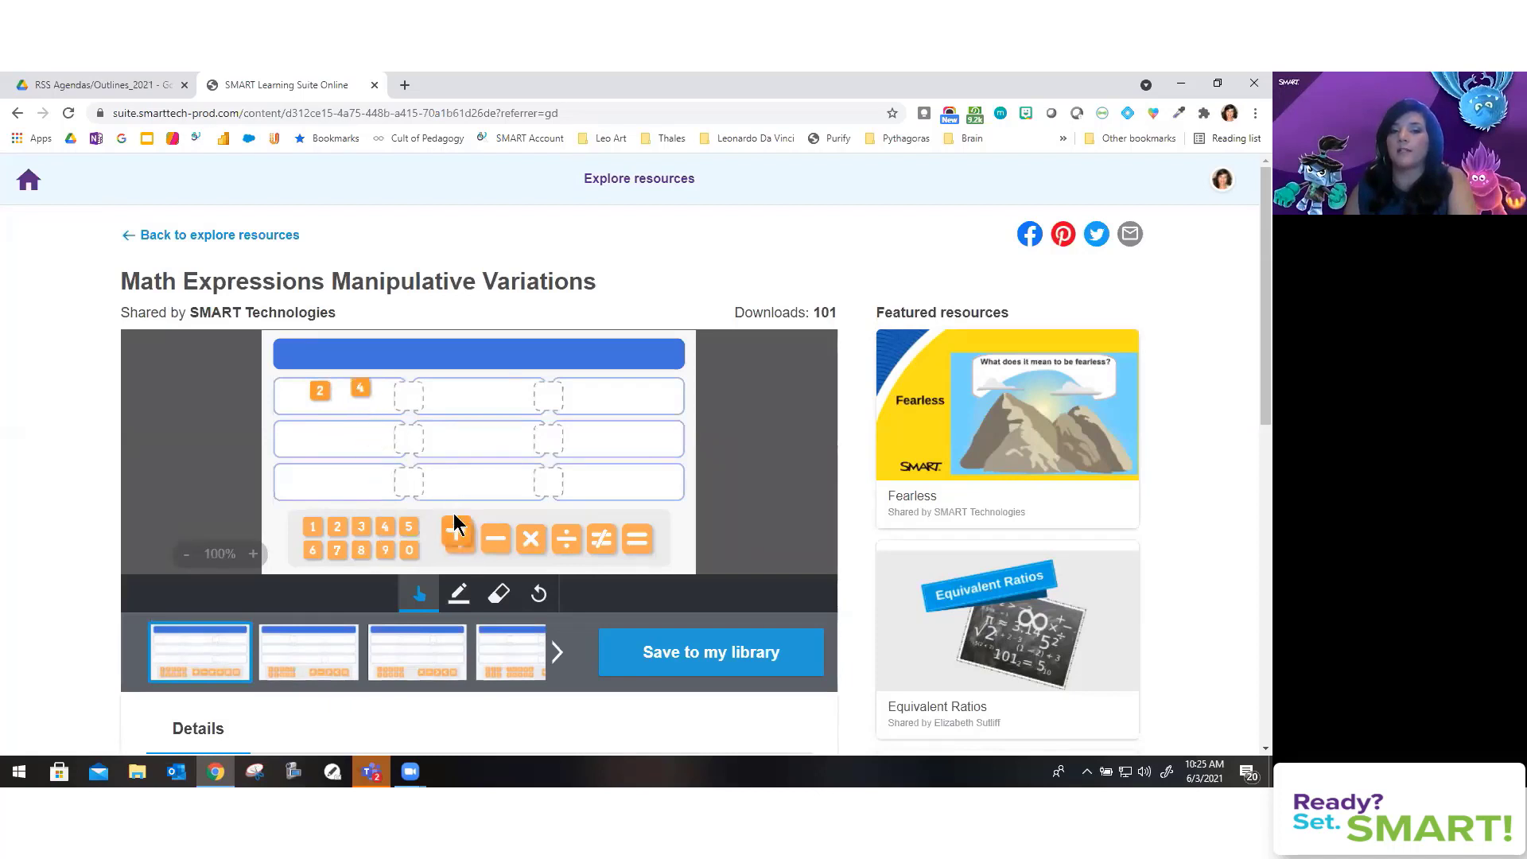
pyautogui.moveTo(458, 536); pyautogui.dragTo(426, 412)
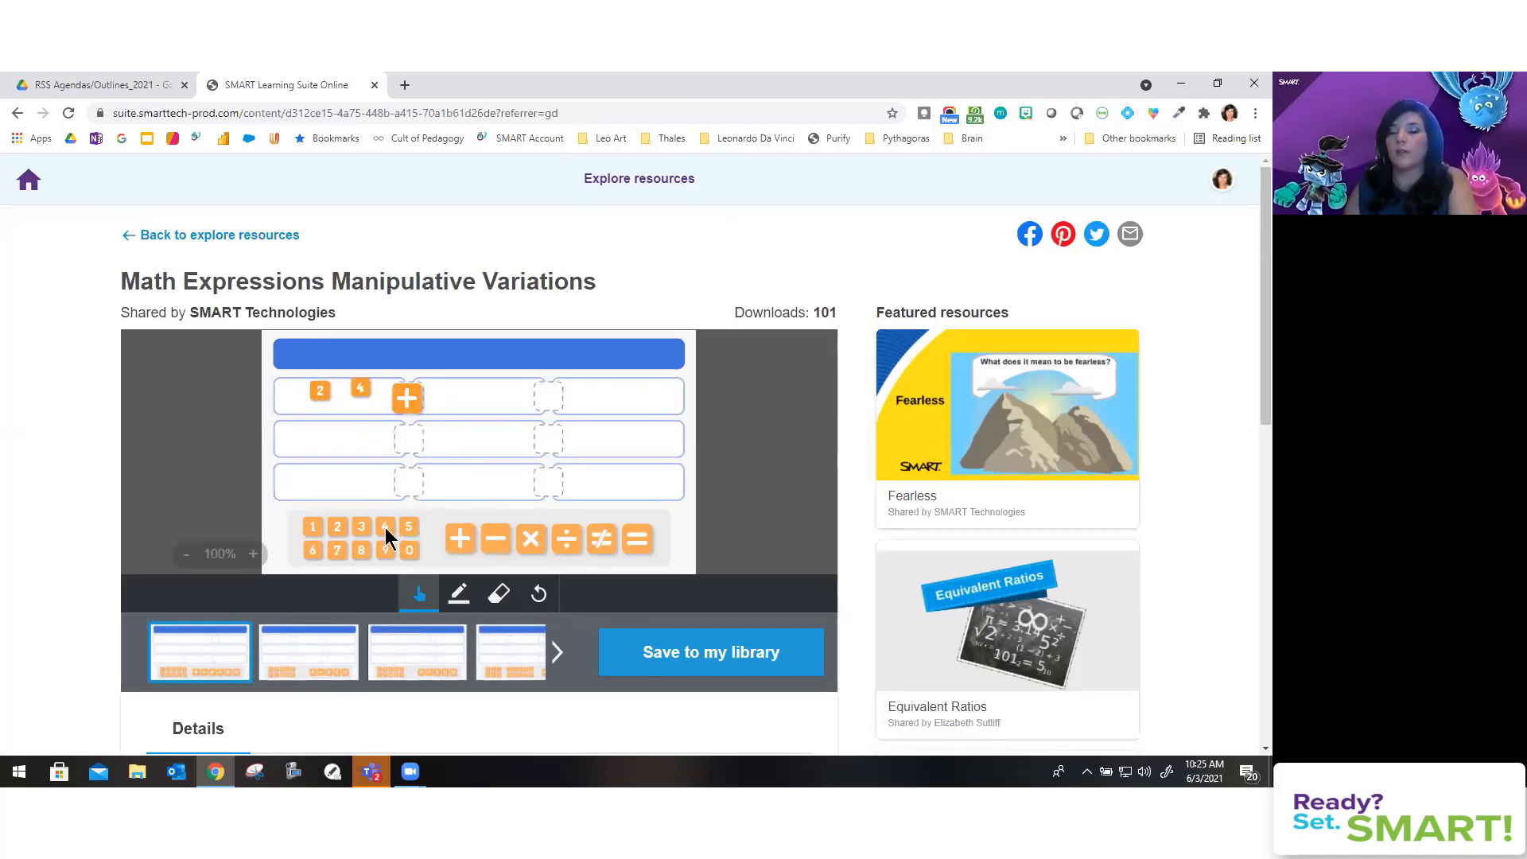
pyautogui.click(500, 670)
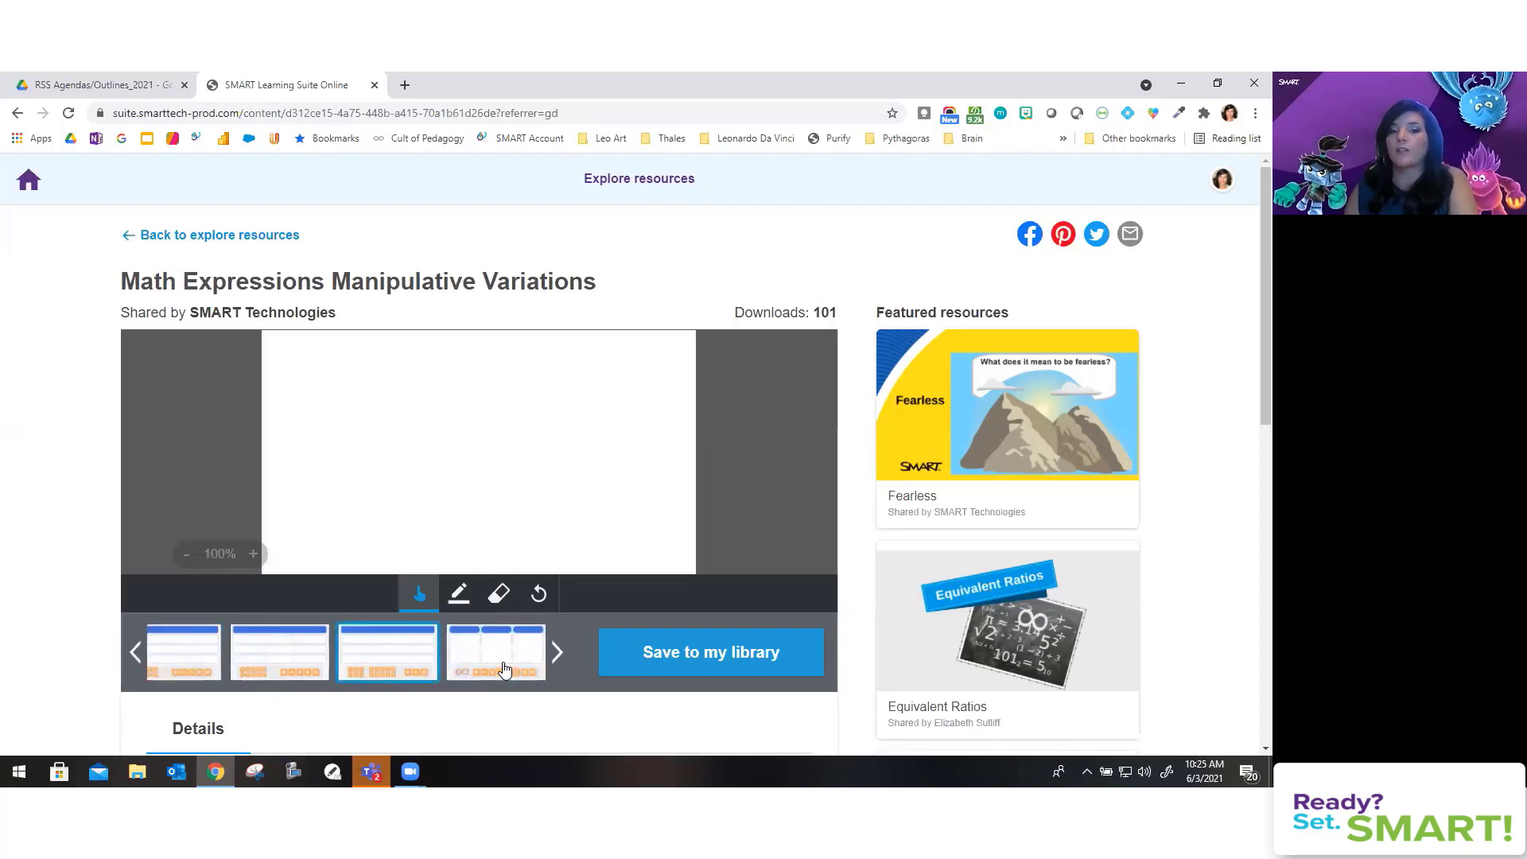
pyautogui.click(528, 666)
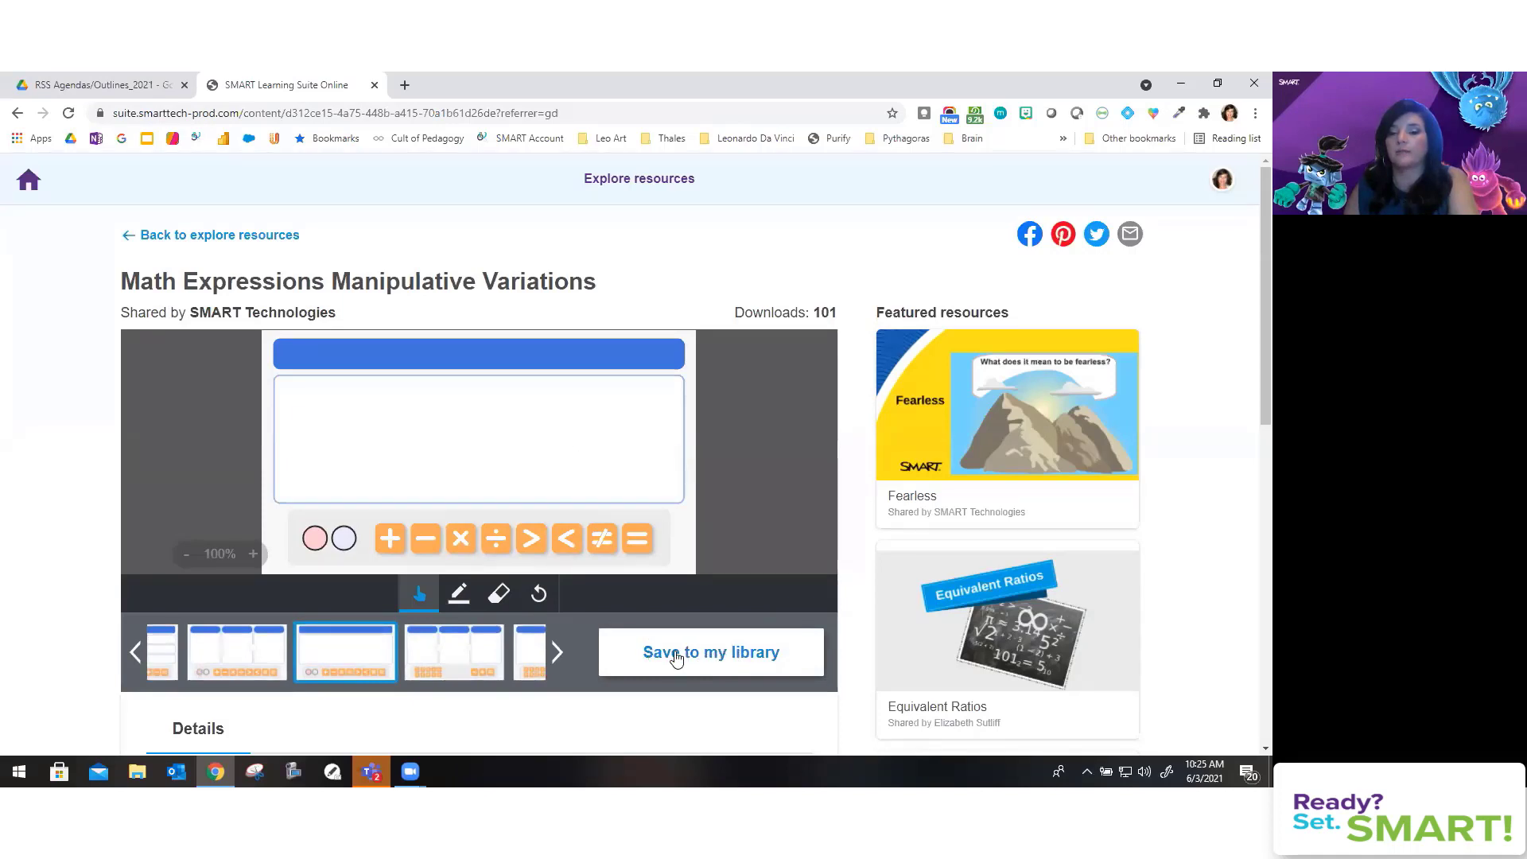
pyautogui.click(675, 659)
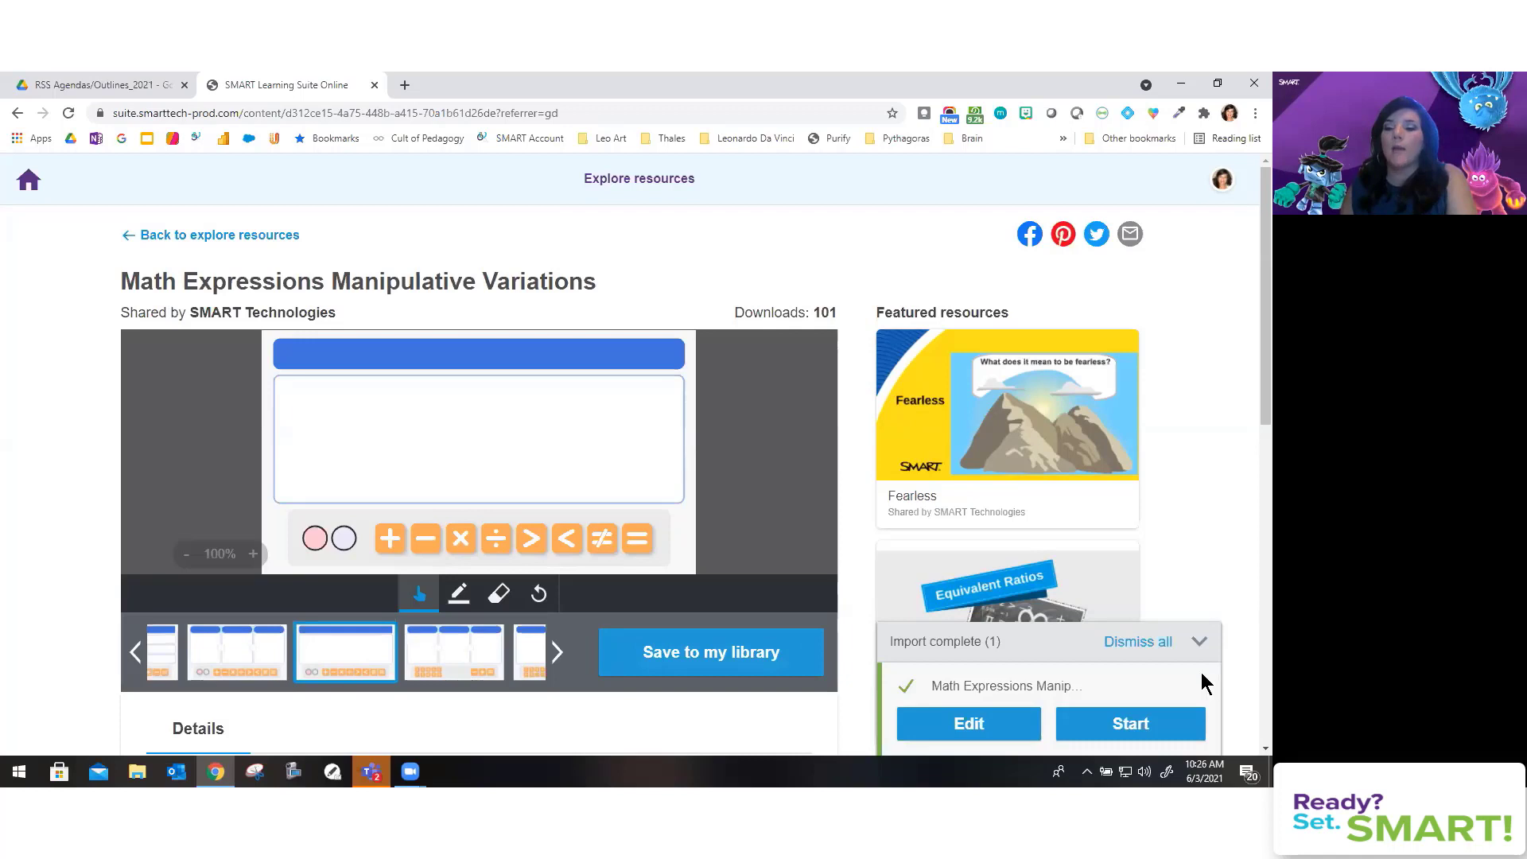
# Step: Open the imported lesson and delete every page except the three-box expression page
pyautogui.click(971, 726)
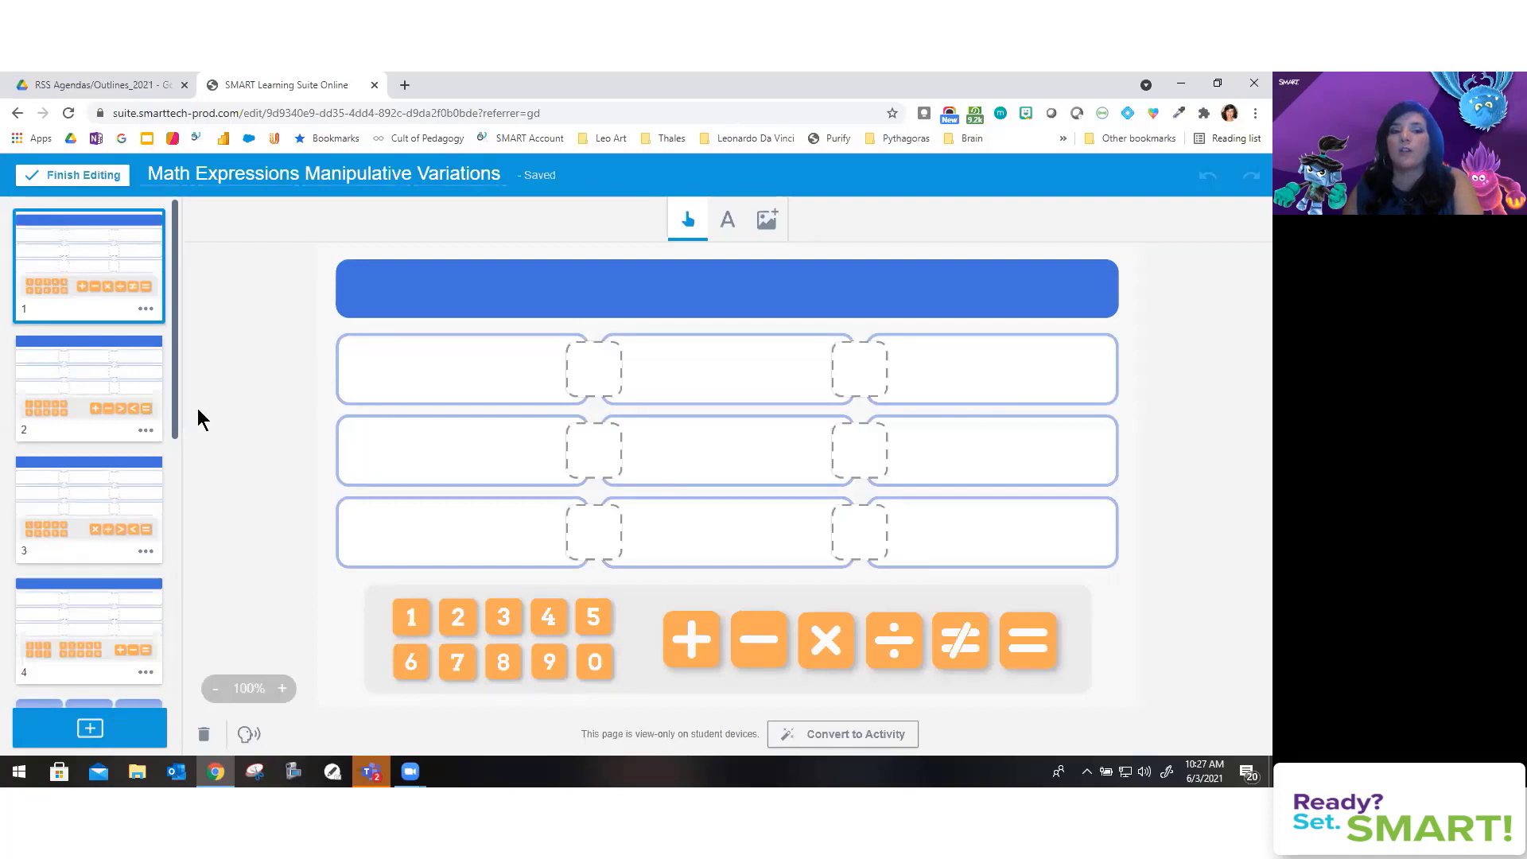
pyautogui.scroll(-10, 58, 455)
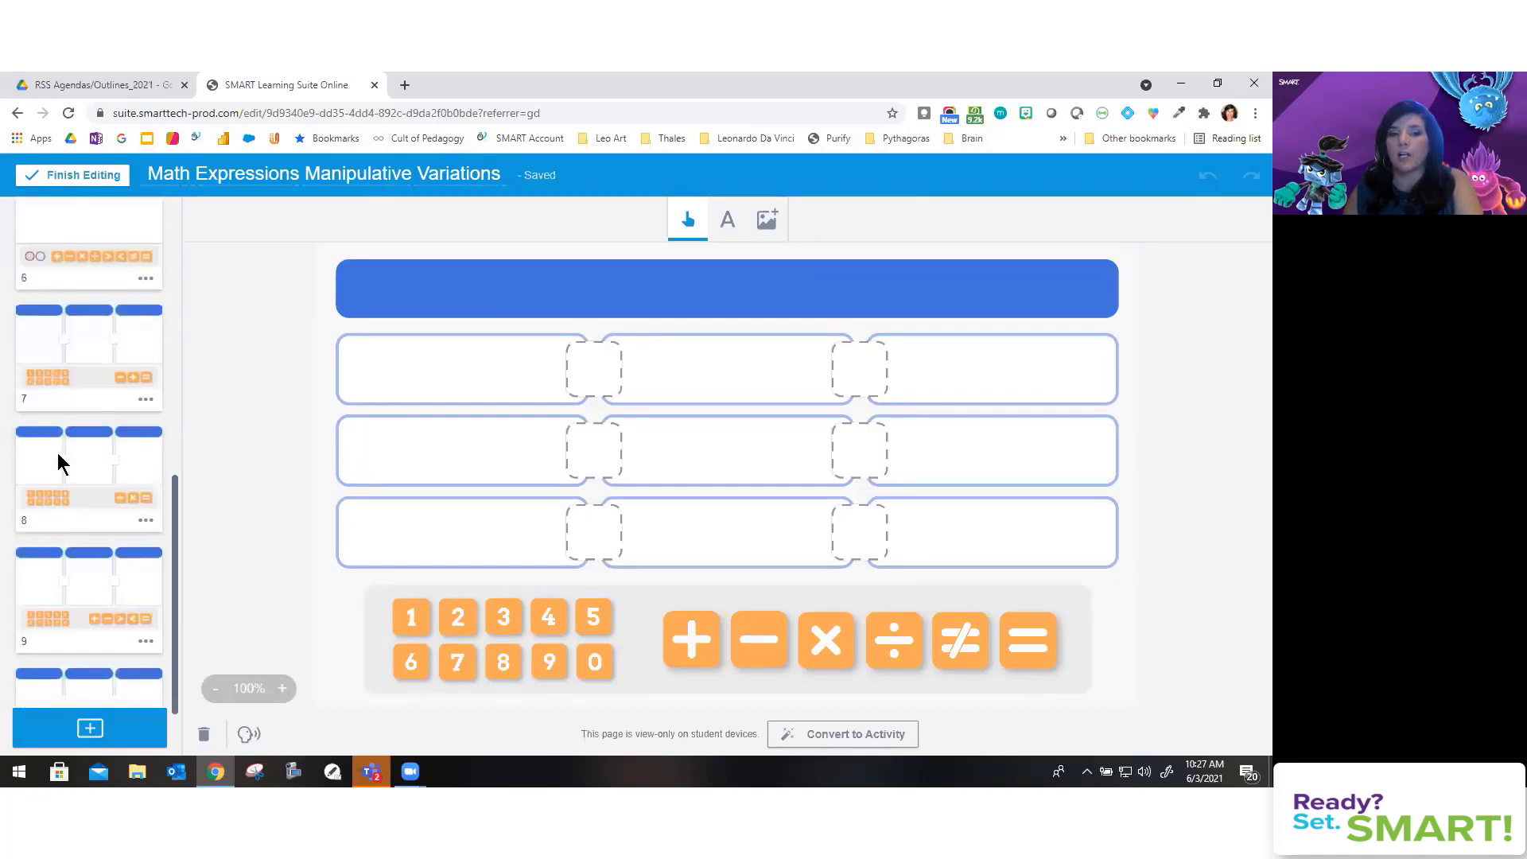
pyautogui.scroll(10, 57, 452)
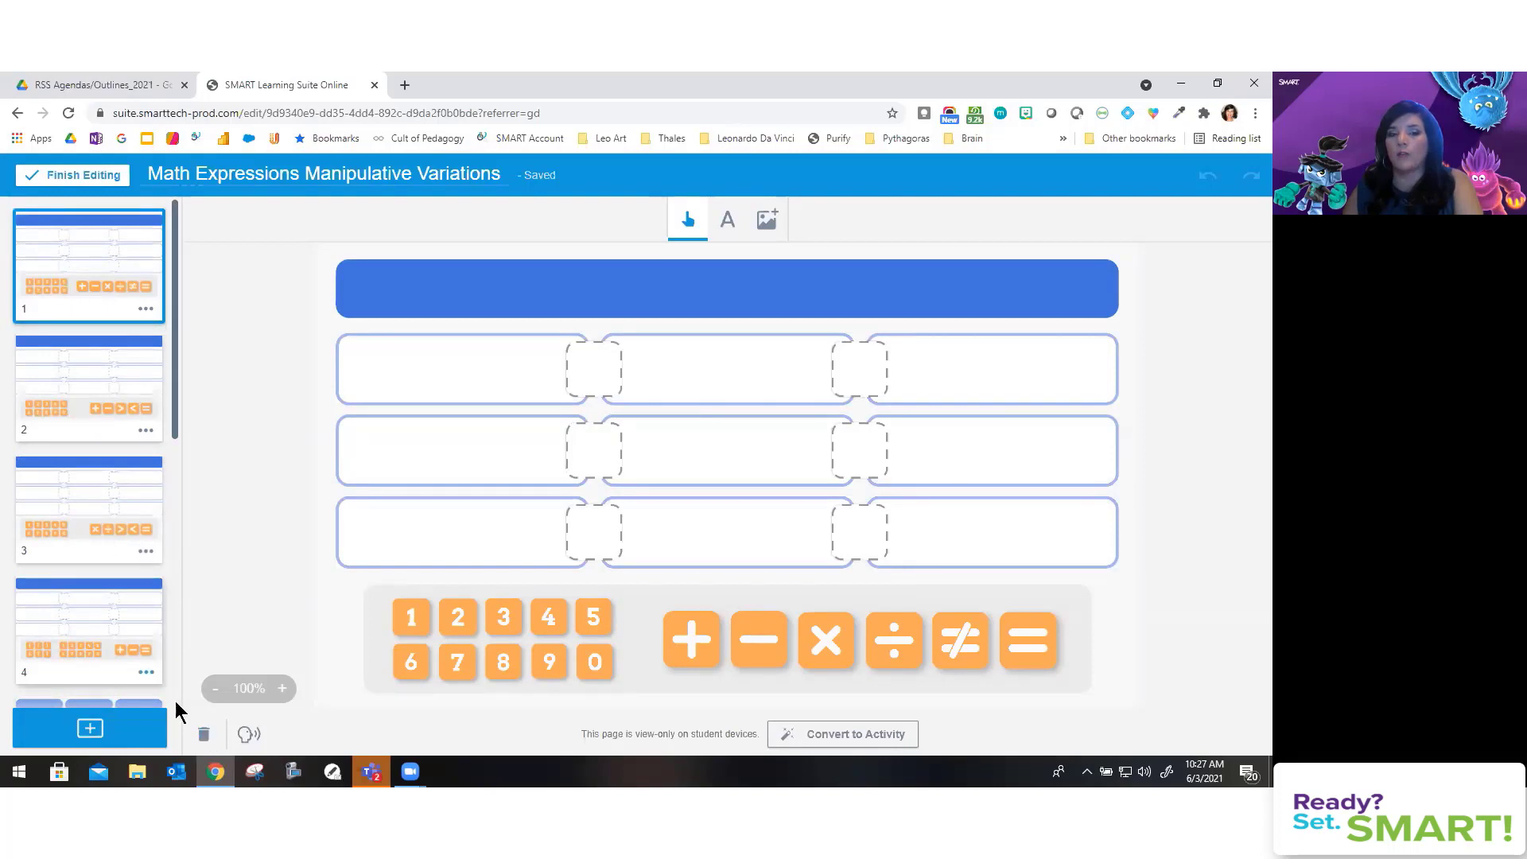
pyautogui.click(208, 739)
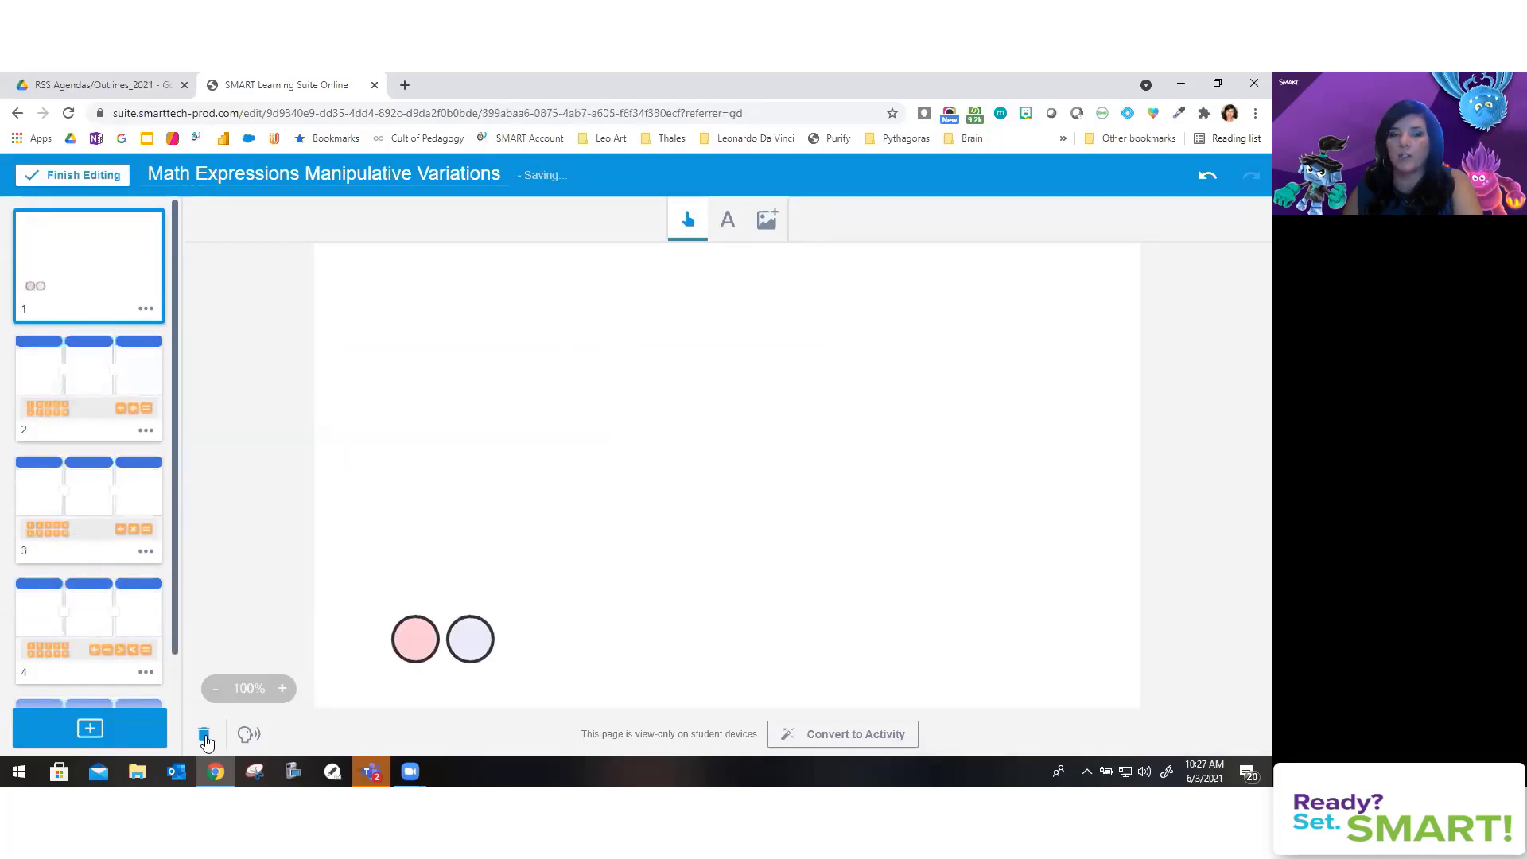
pyautogui.click(205, 740)
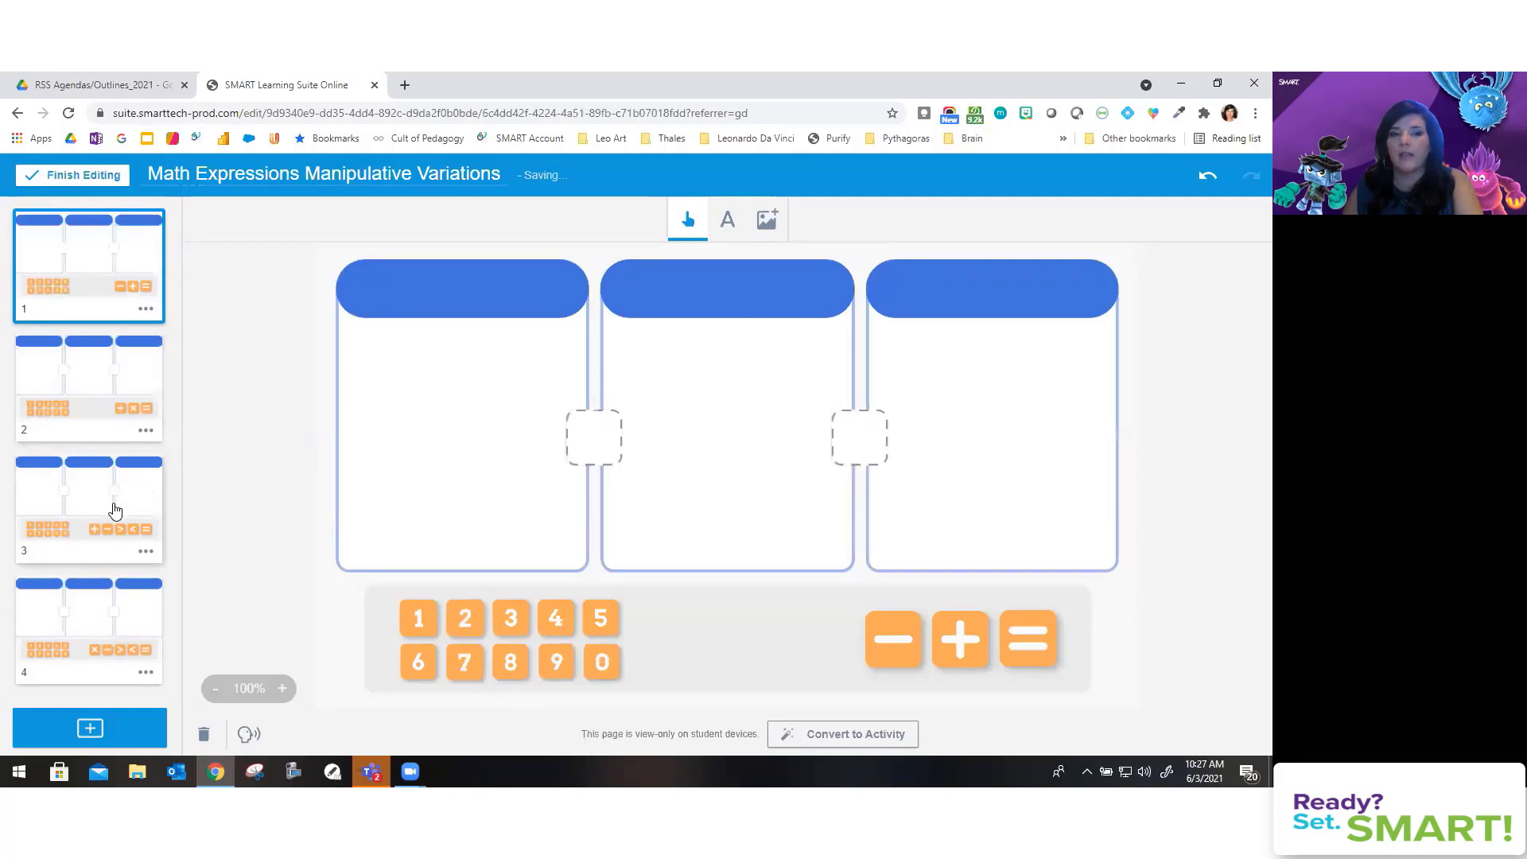
pyautogui.click(123, 417)
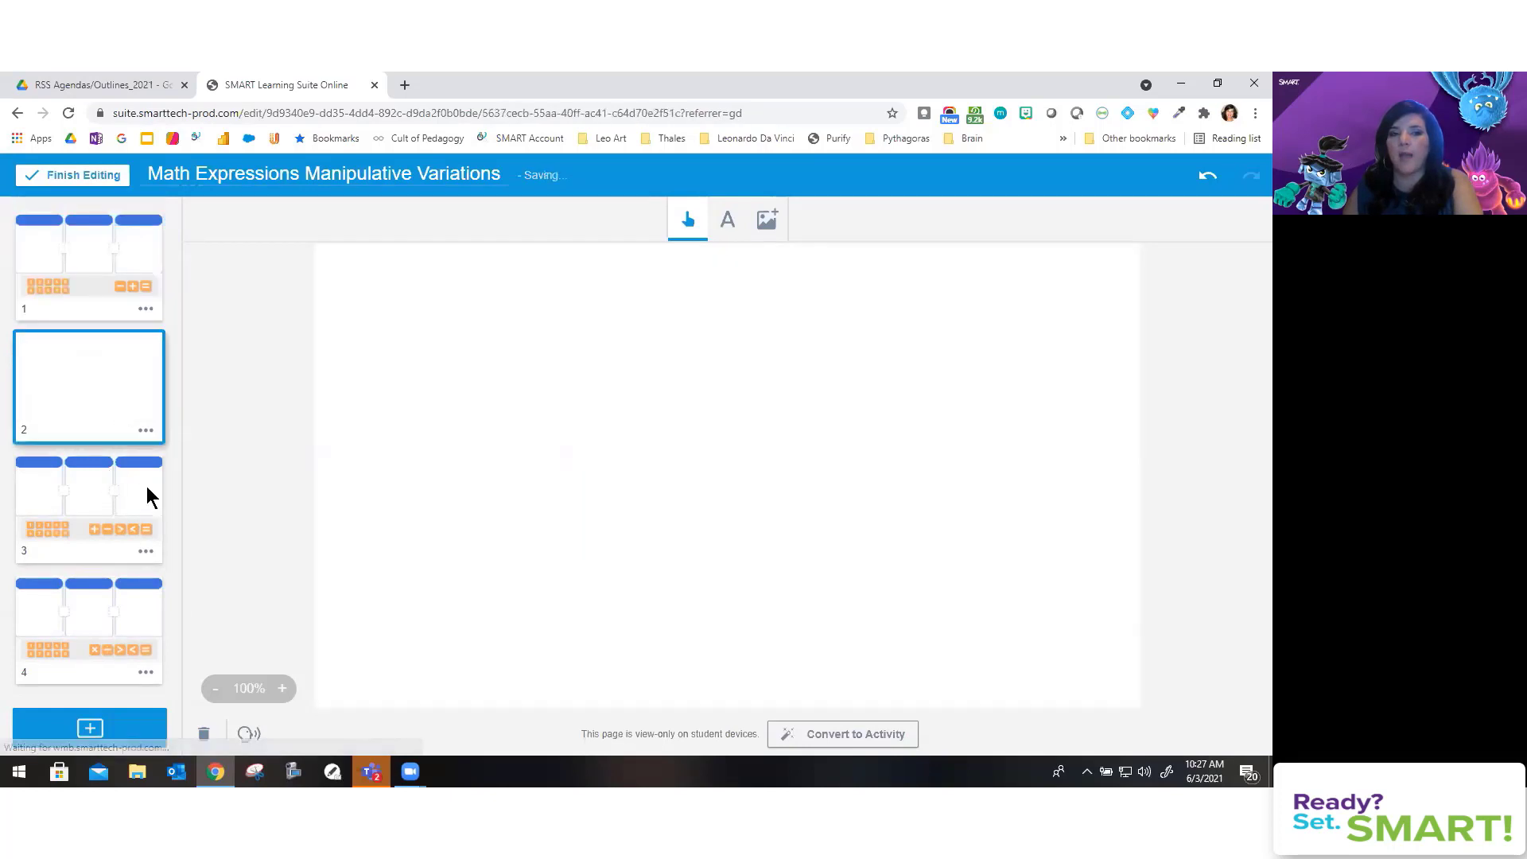
pyautogui.click(204, 740)
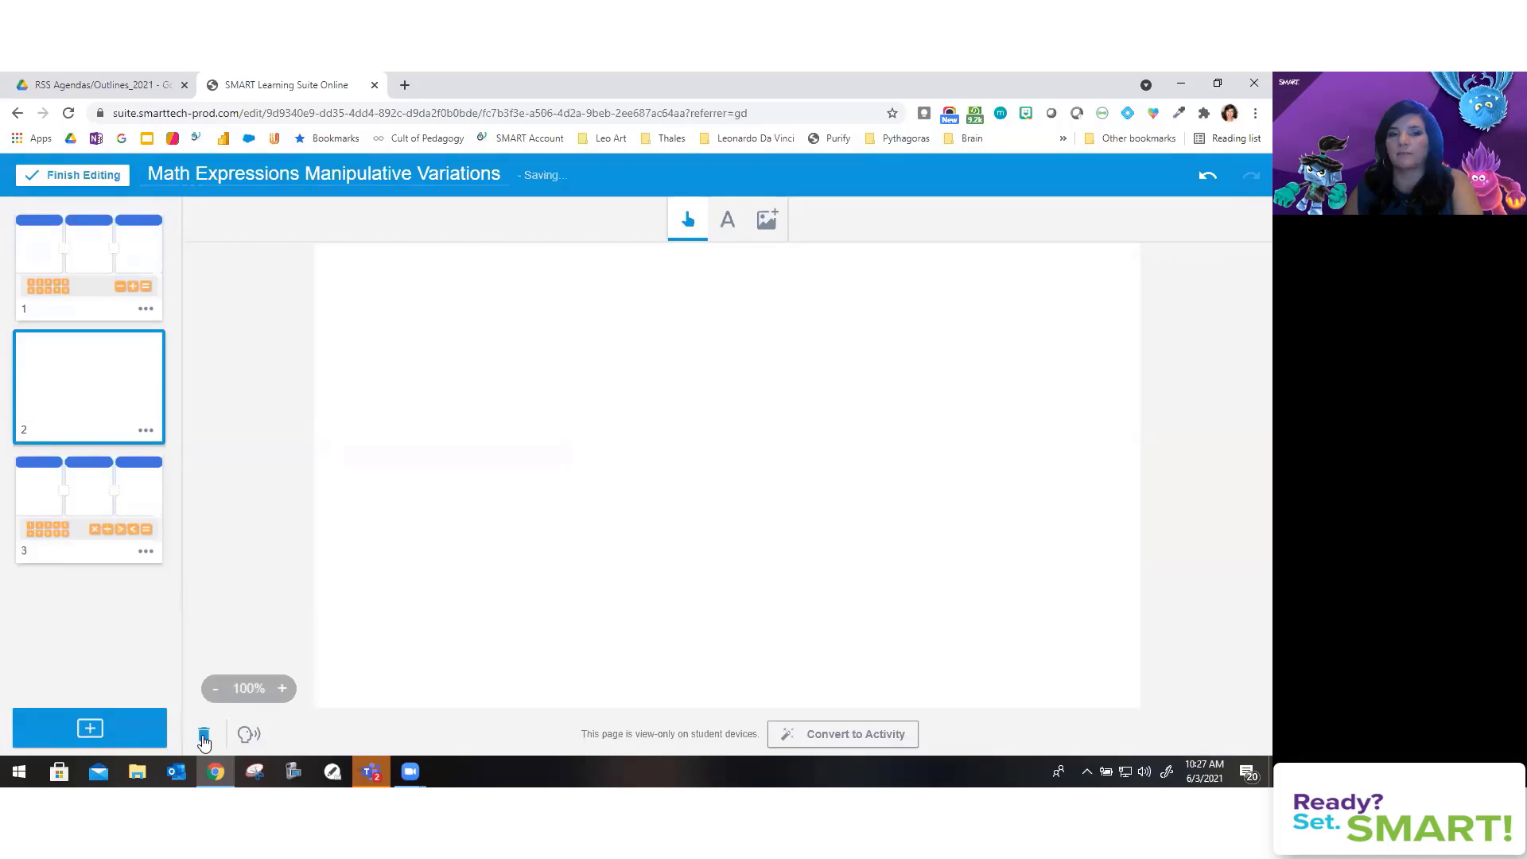
pyautogui.click(204, 740)
pyautogui.click(204, 740)
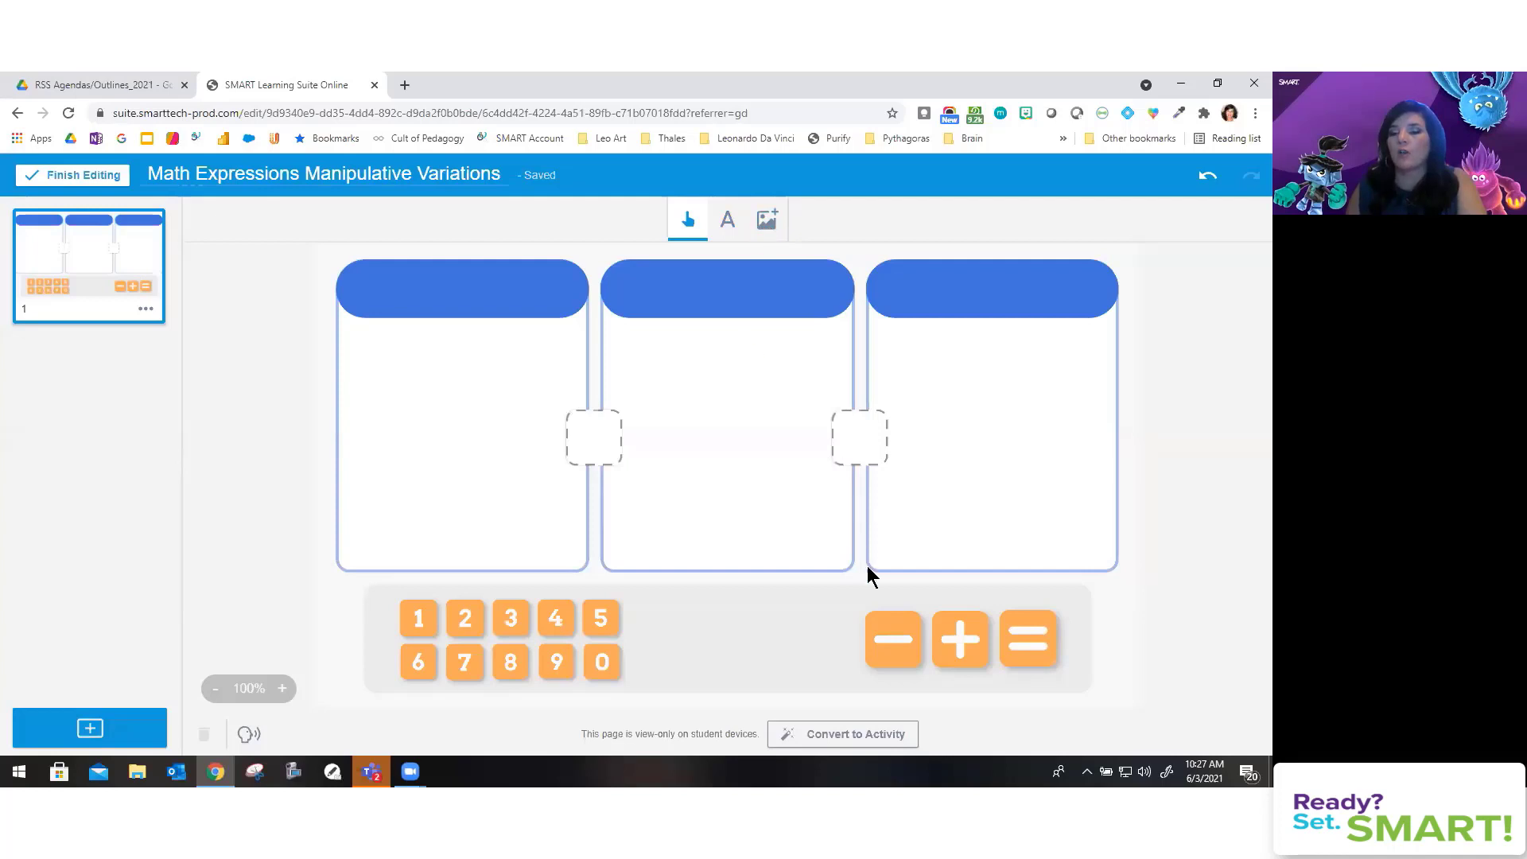
# Step: Place + and = tiles in the gaps and add a 'Double 8' heading over the left box
pyautogui.moveTo(977, 646); pyautogui.dragTo(600, 436)
pyautogui.moveTo(1028, 641); pyautogui.dragTo(860, 441)
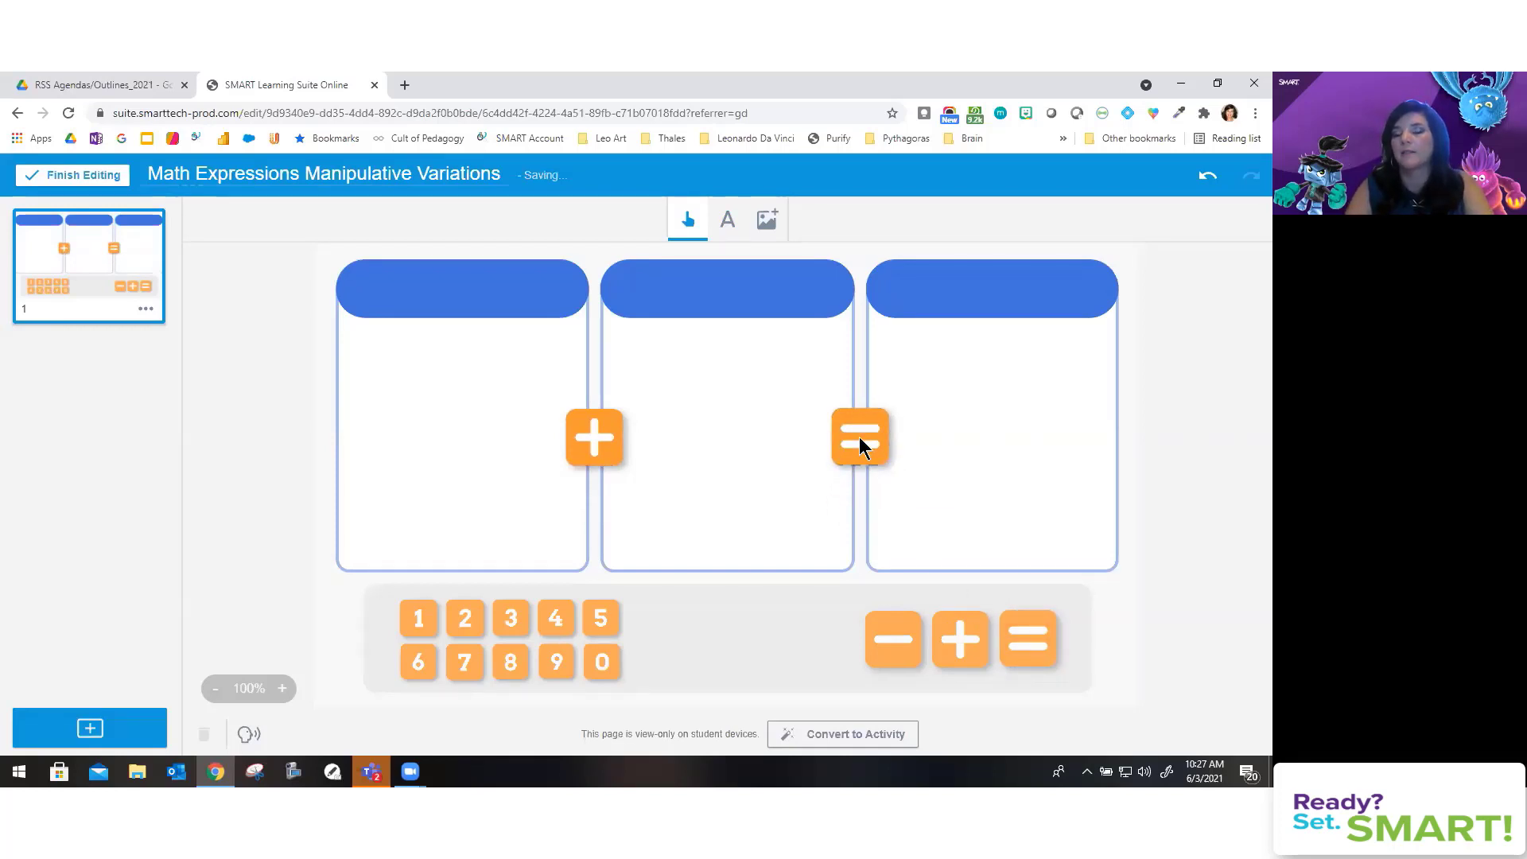
pyautogui.click(741, 229)
pyautogui.click(375, 300)
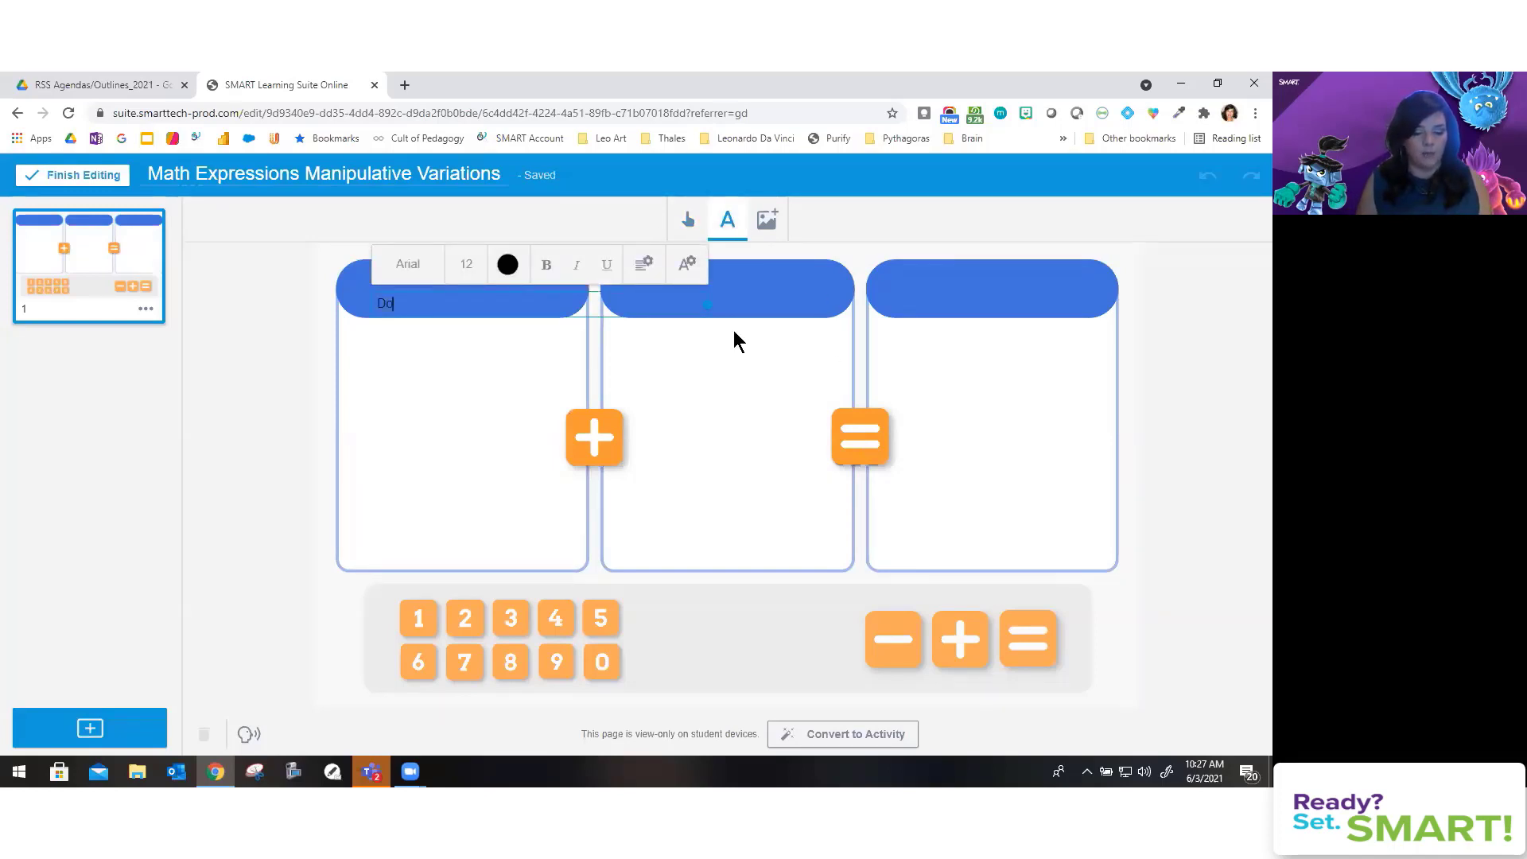
pyautogui.write('Double 8')
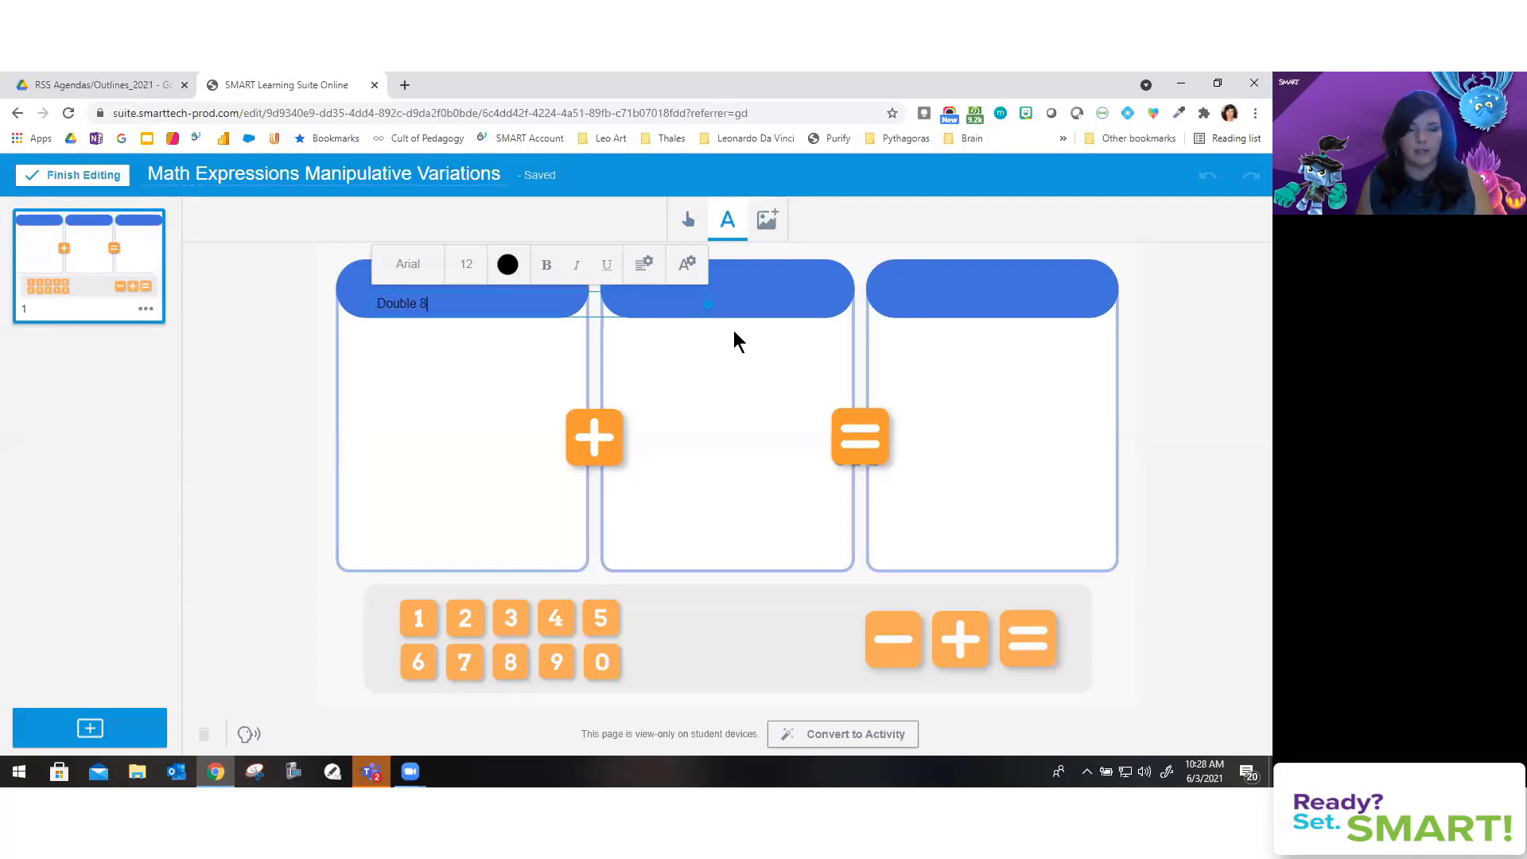
pyautogui.click(395, 402)
pyautogui.moveTo(419, 307); pyautogui.dragTo(519, 312)
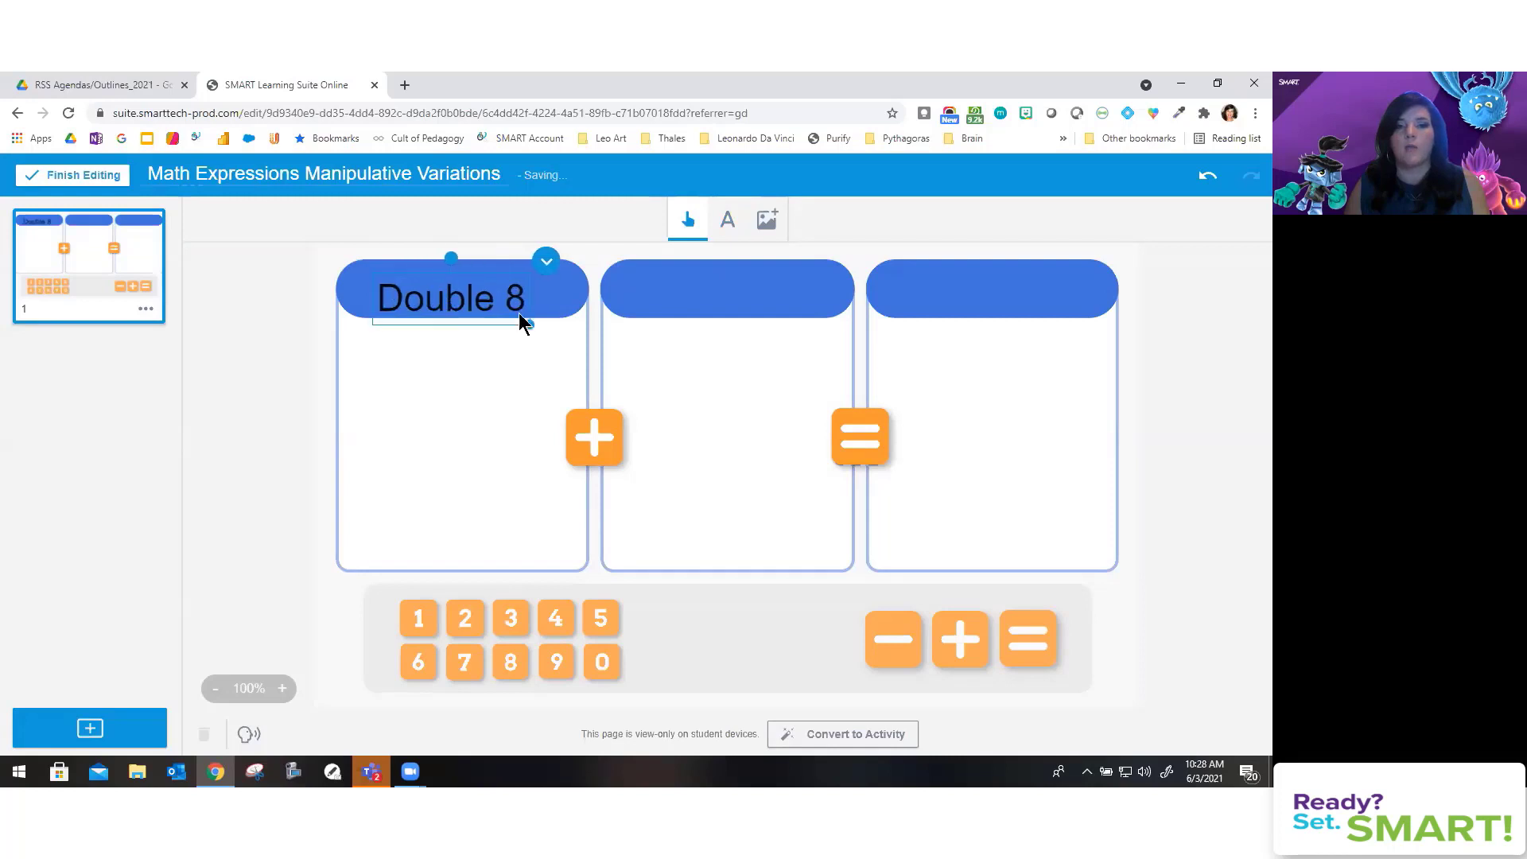
# Step: Duplicate the heading into the middle box and change its text to 'Triple 6'
pyautogui.click(545, 257)
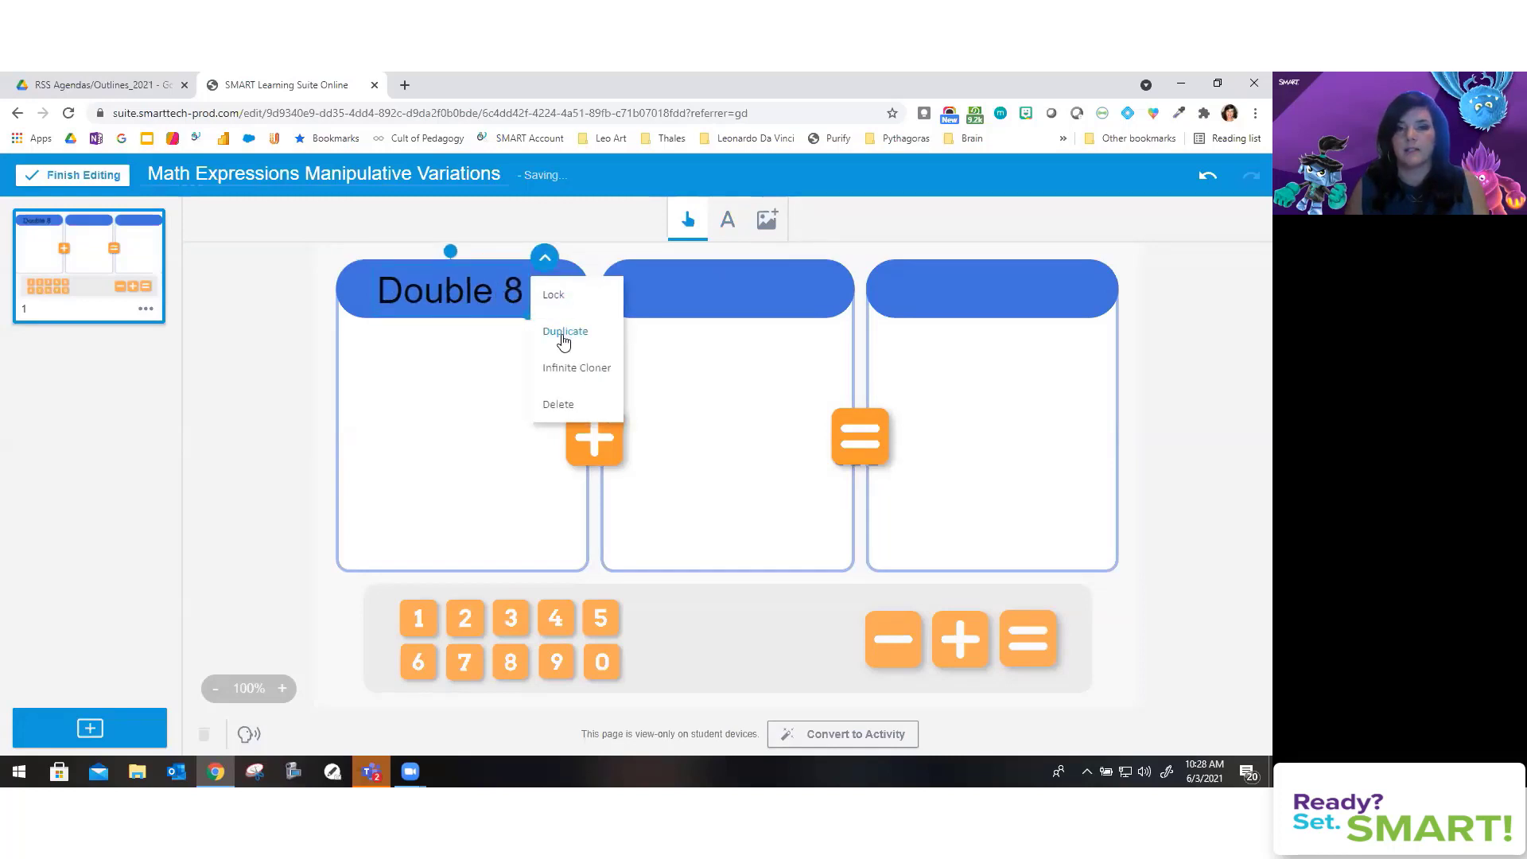
pyautogui.click(564, 334)
pyautogui.moveTo(461, 307); pyautogui.dragTo(838, 309)
pyautogui.doubleClick(680, 294)
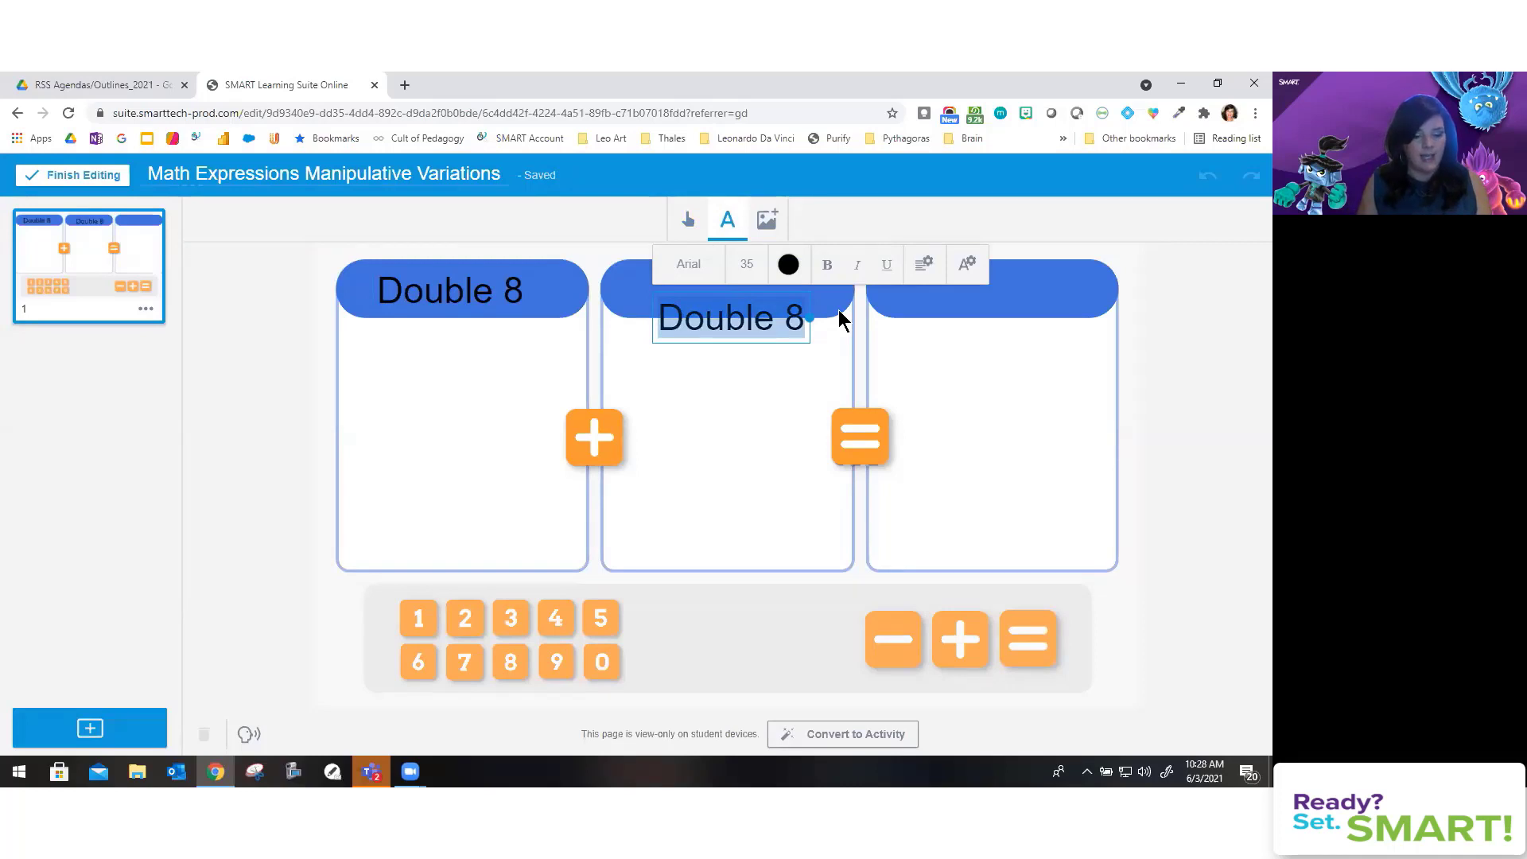
pyautogui.write('Triple ')
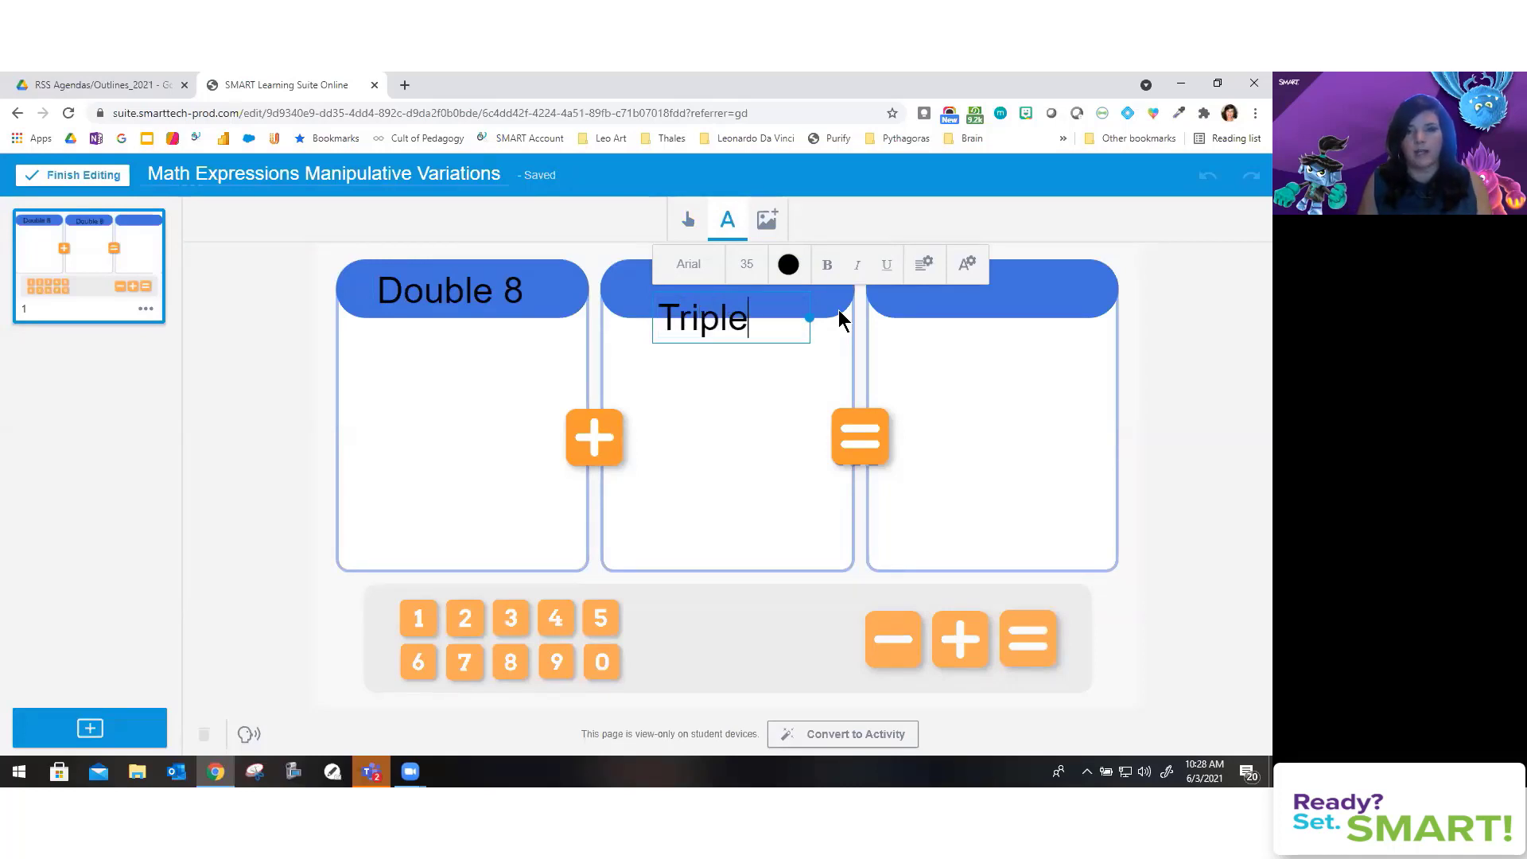
pyautogui.write('6')
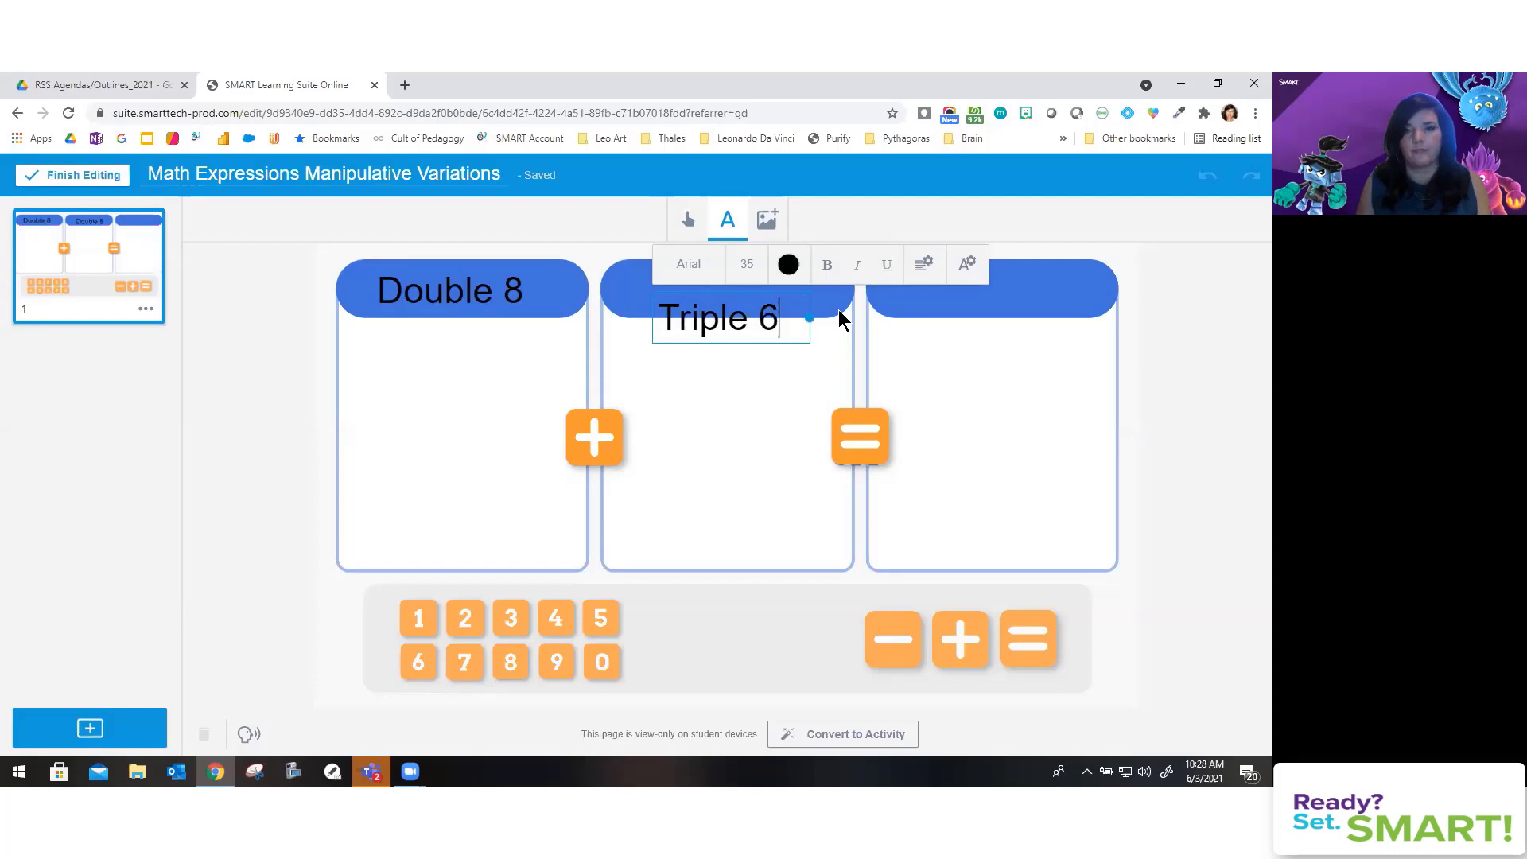
pyautogui.click(760, 382)
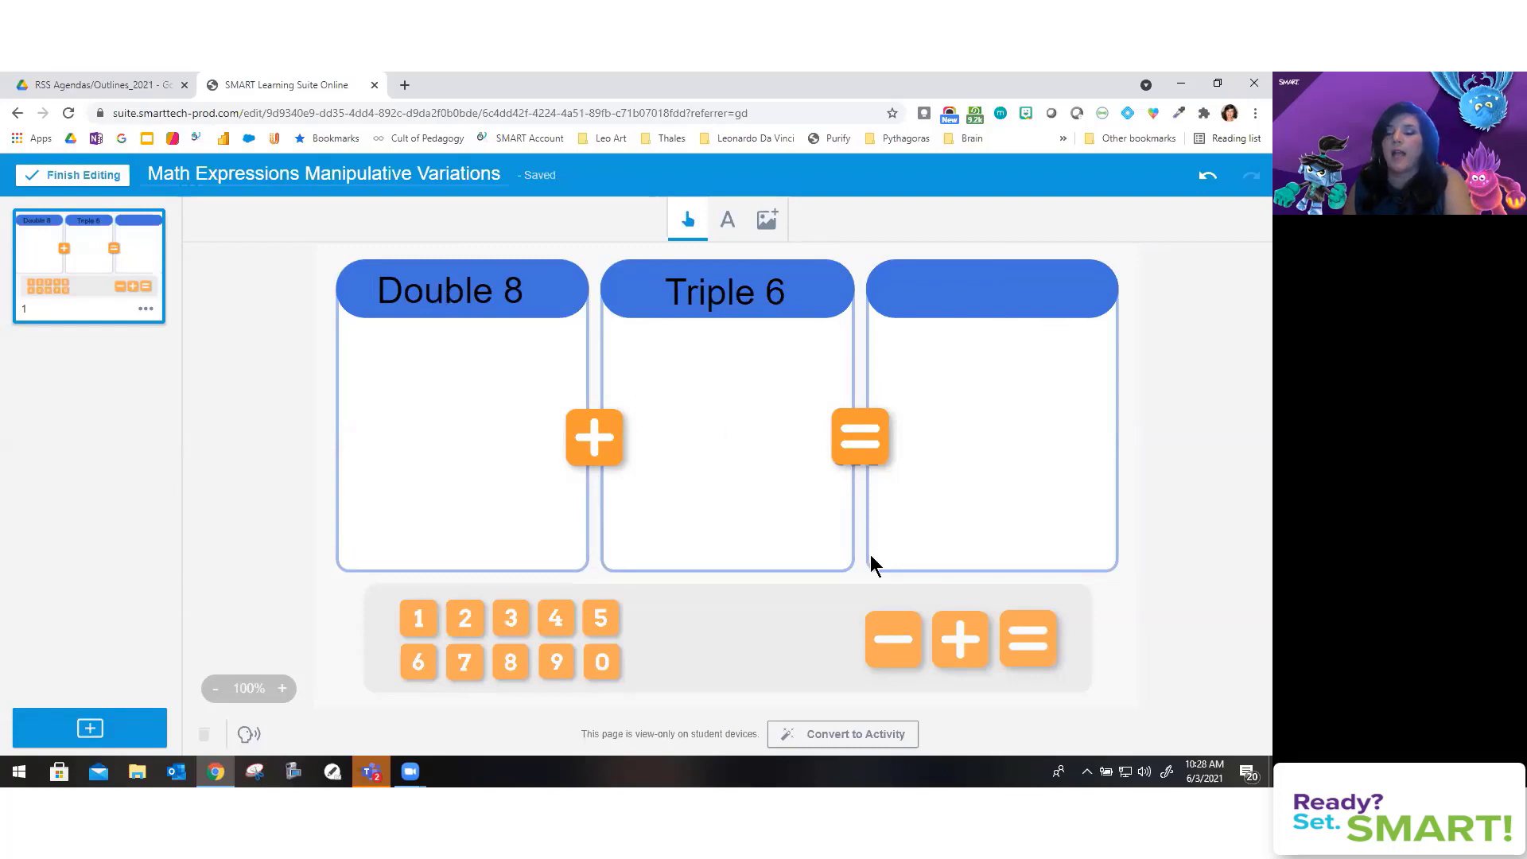
pyautogui.click(857, 736)
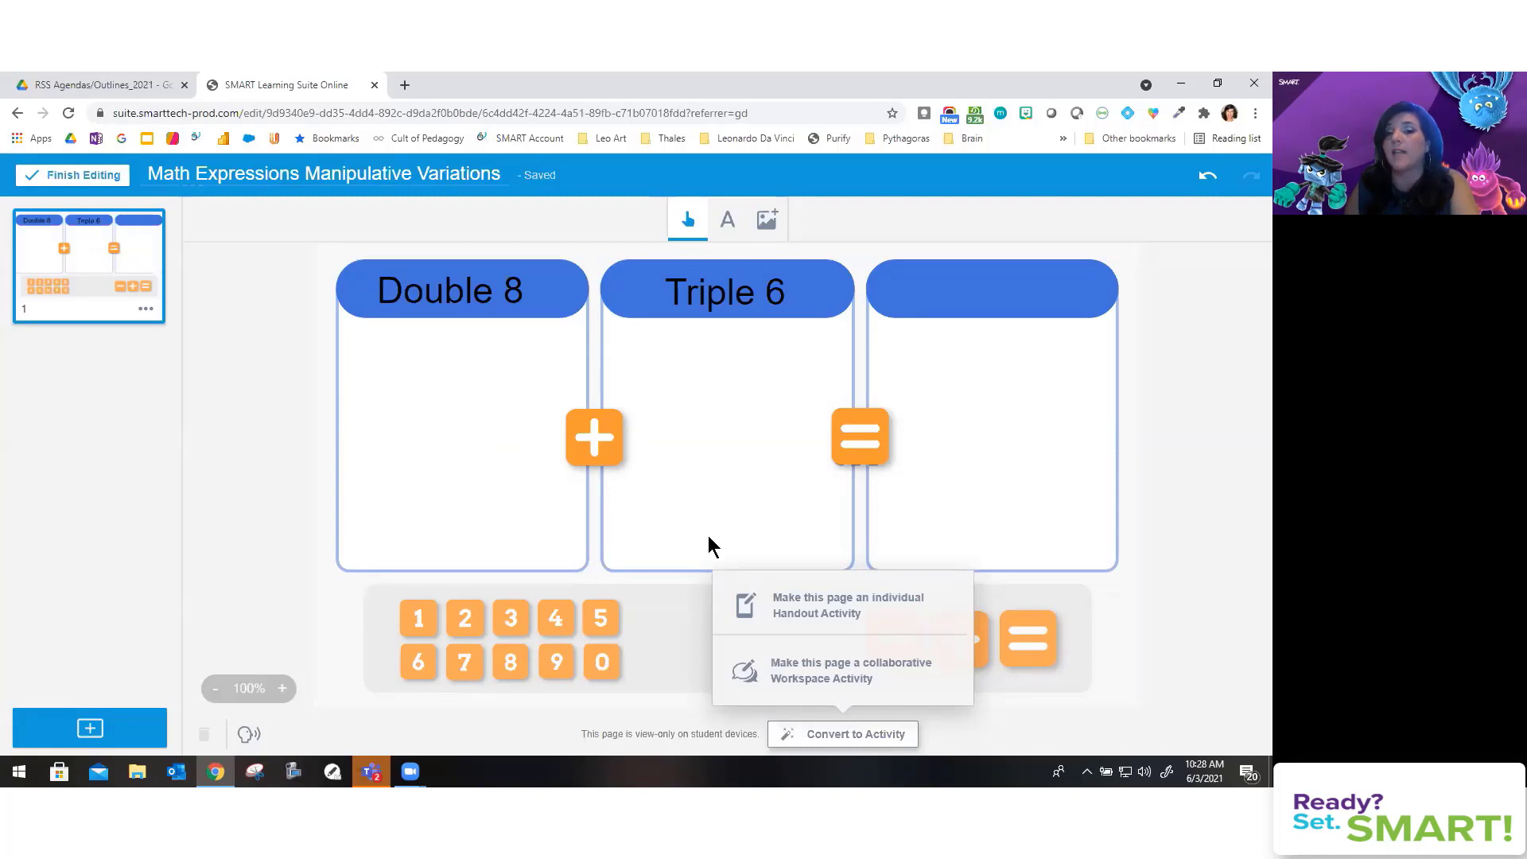
# Step: Close the Convert to Activity popup unconverted and bring up the Insert Image options
pyautogui.click(692, 568)
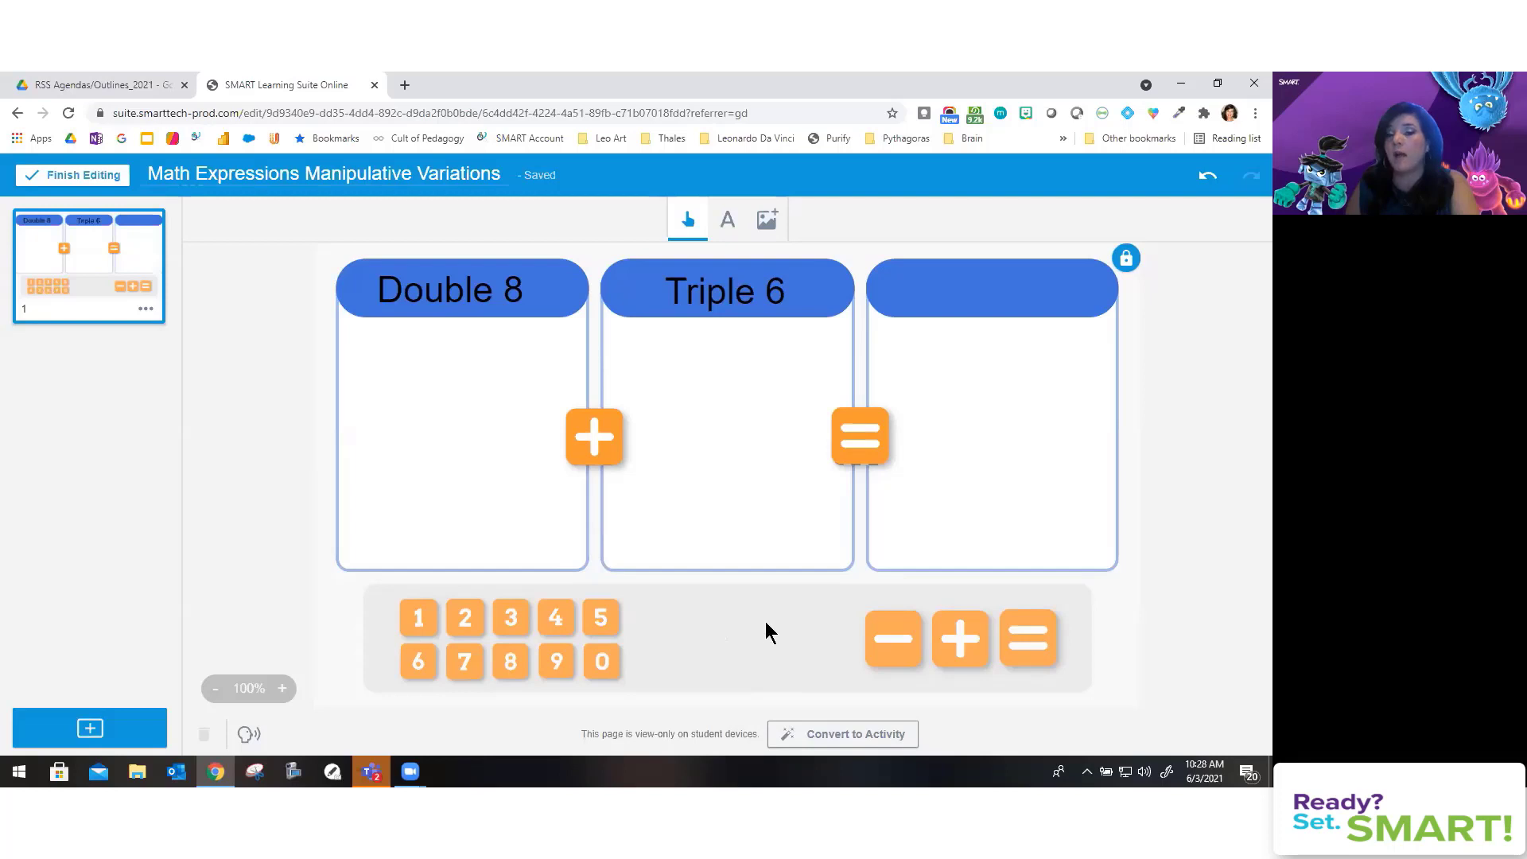
pyautogui.click(767, 223)
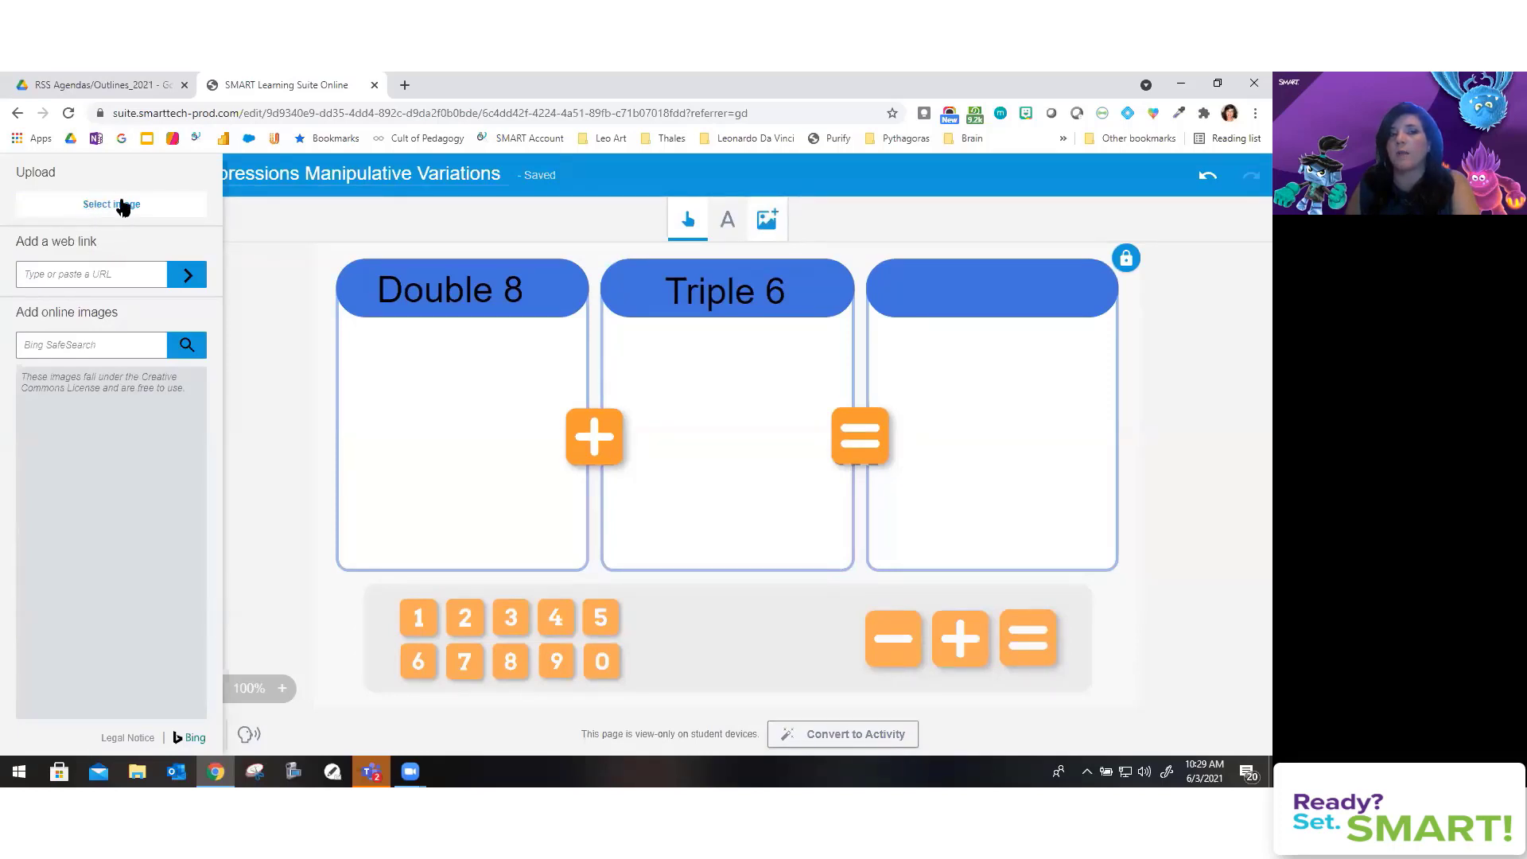
# Step: Insert the teal circle image from the Images folder and shrink it to tile size in the tray
pyautogui.click(121, 208)
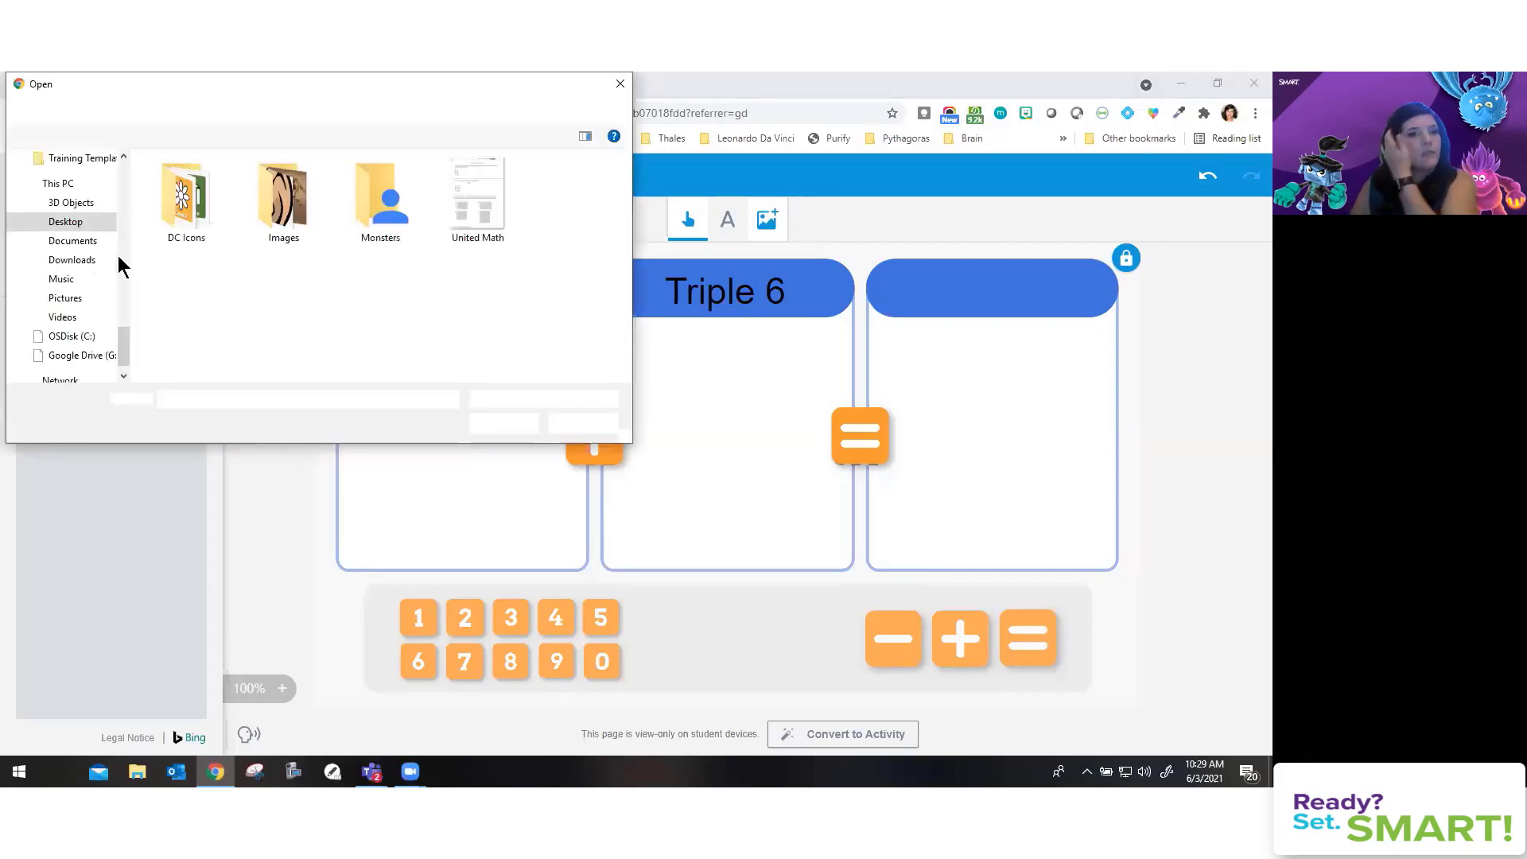
pyautogui.doubleClick(278, 191)
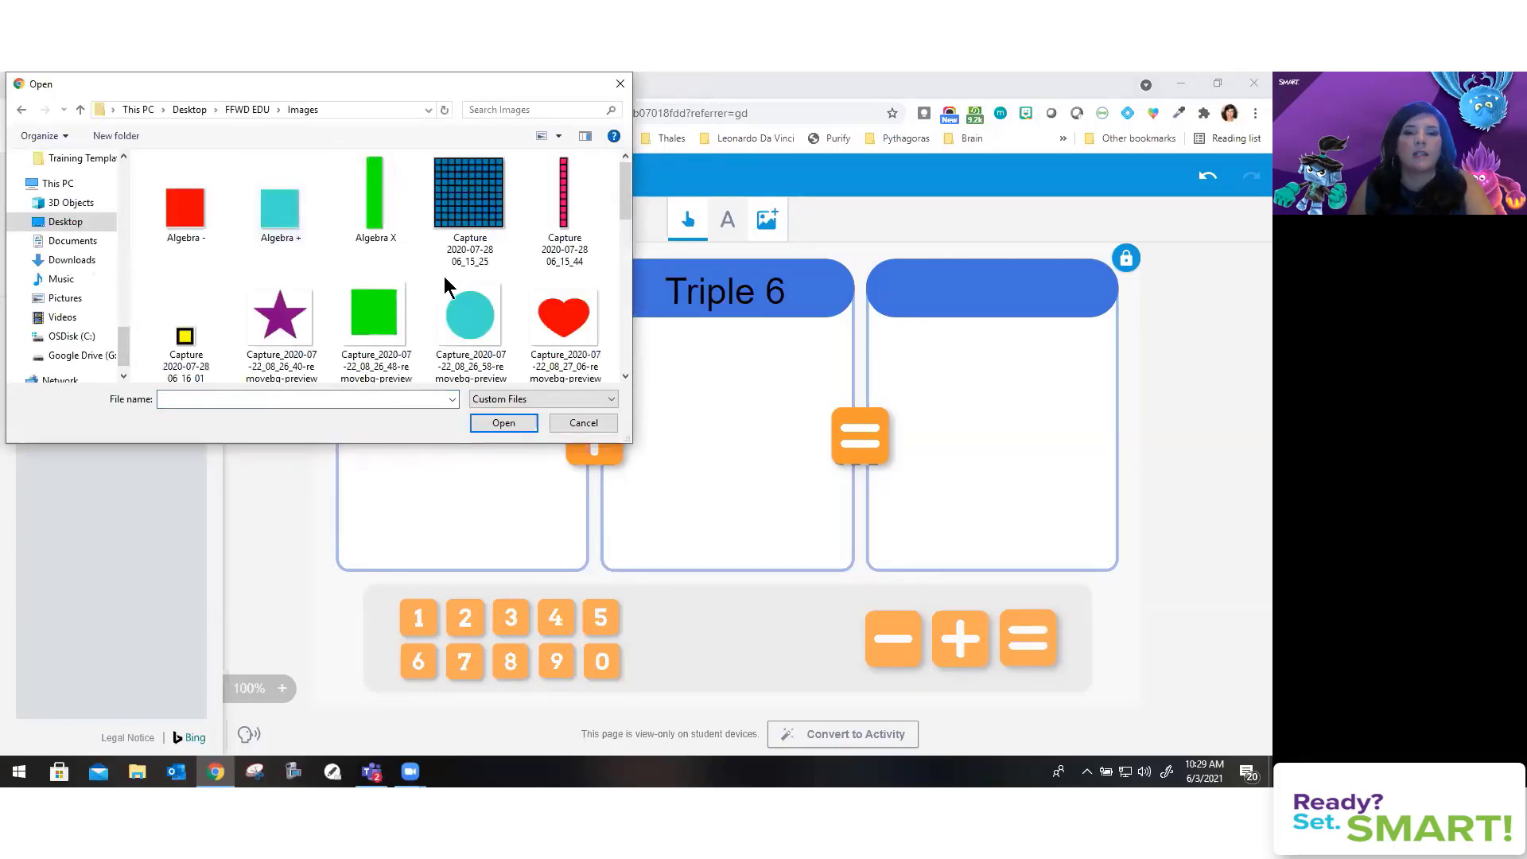
pyautogui.click(475, 324)
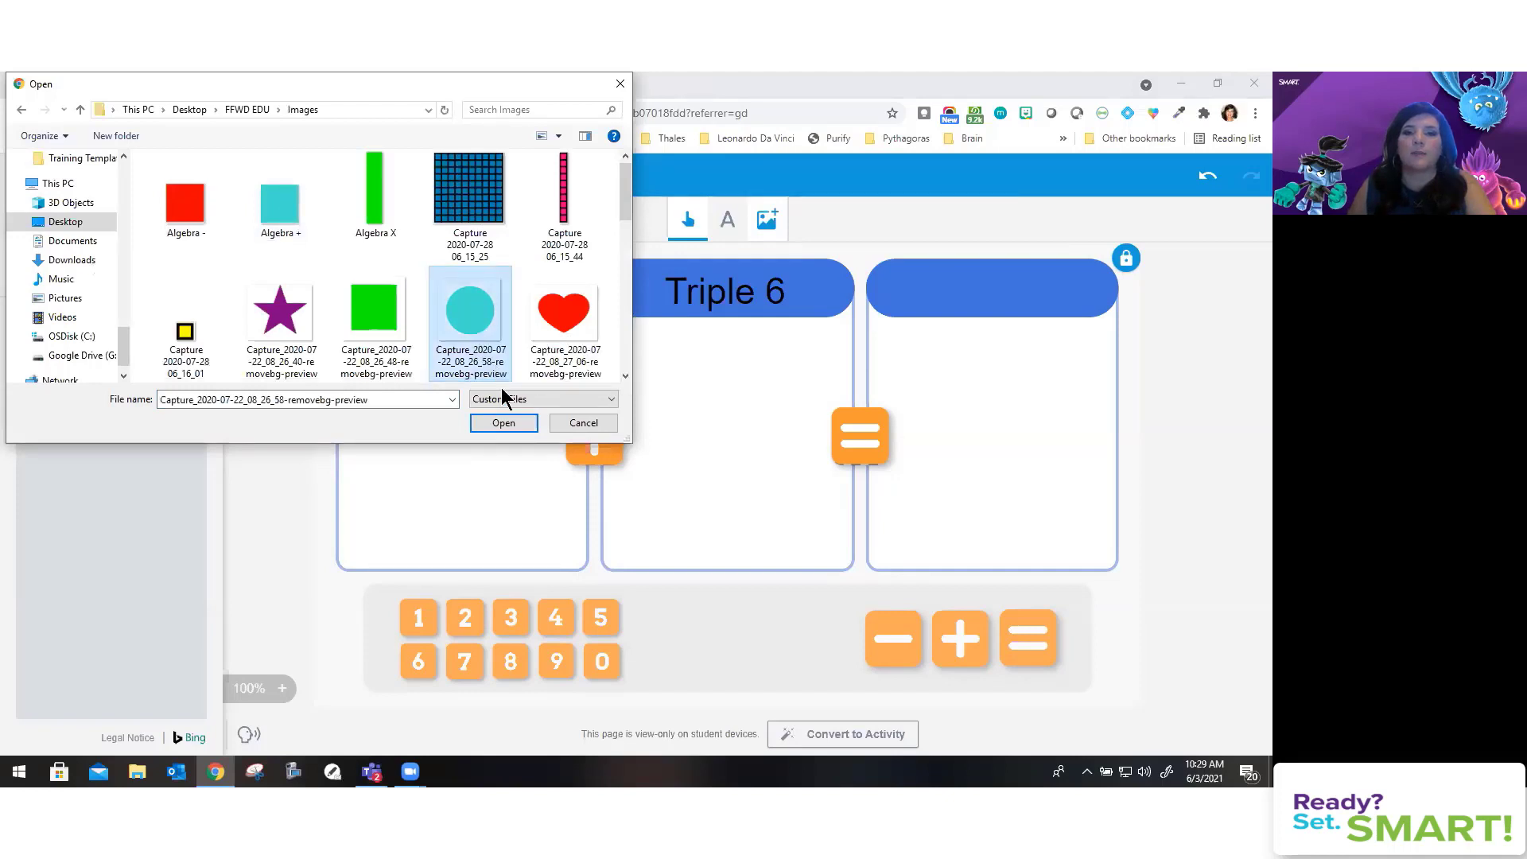
pyautogui.click(503, 423)
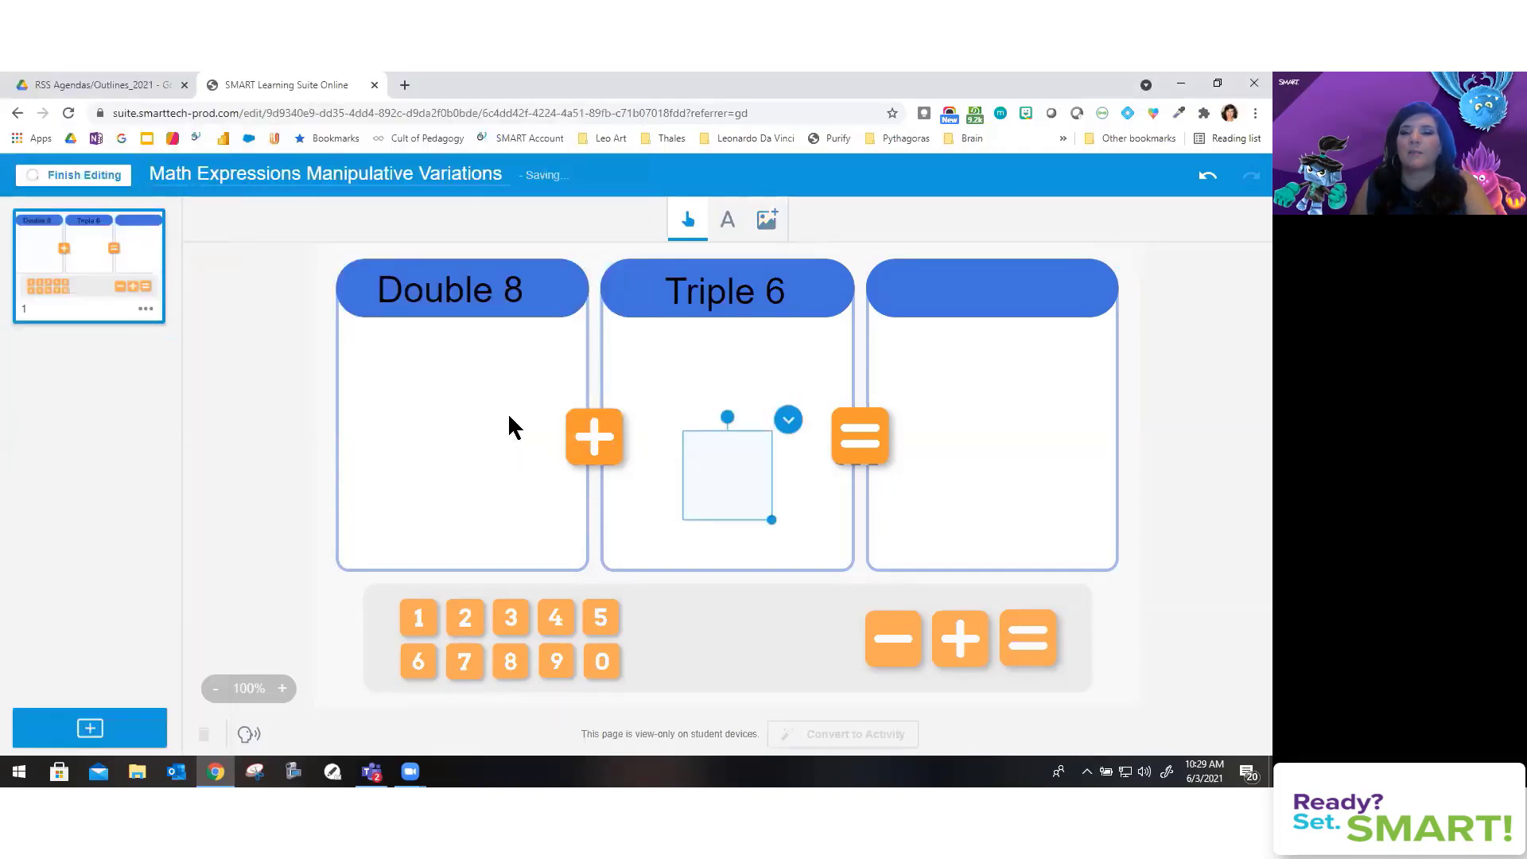
pyautogui.moveTo(771, 521); pyautogui.dragTo(682, 635)
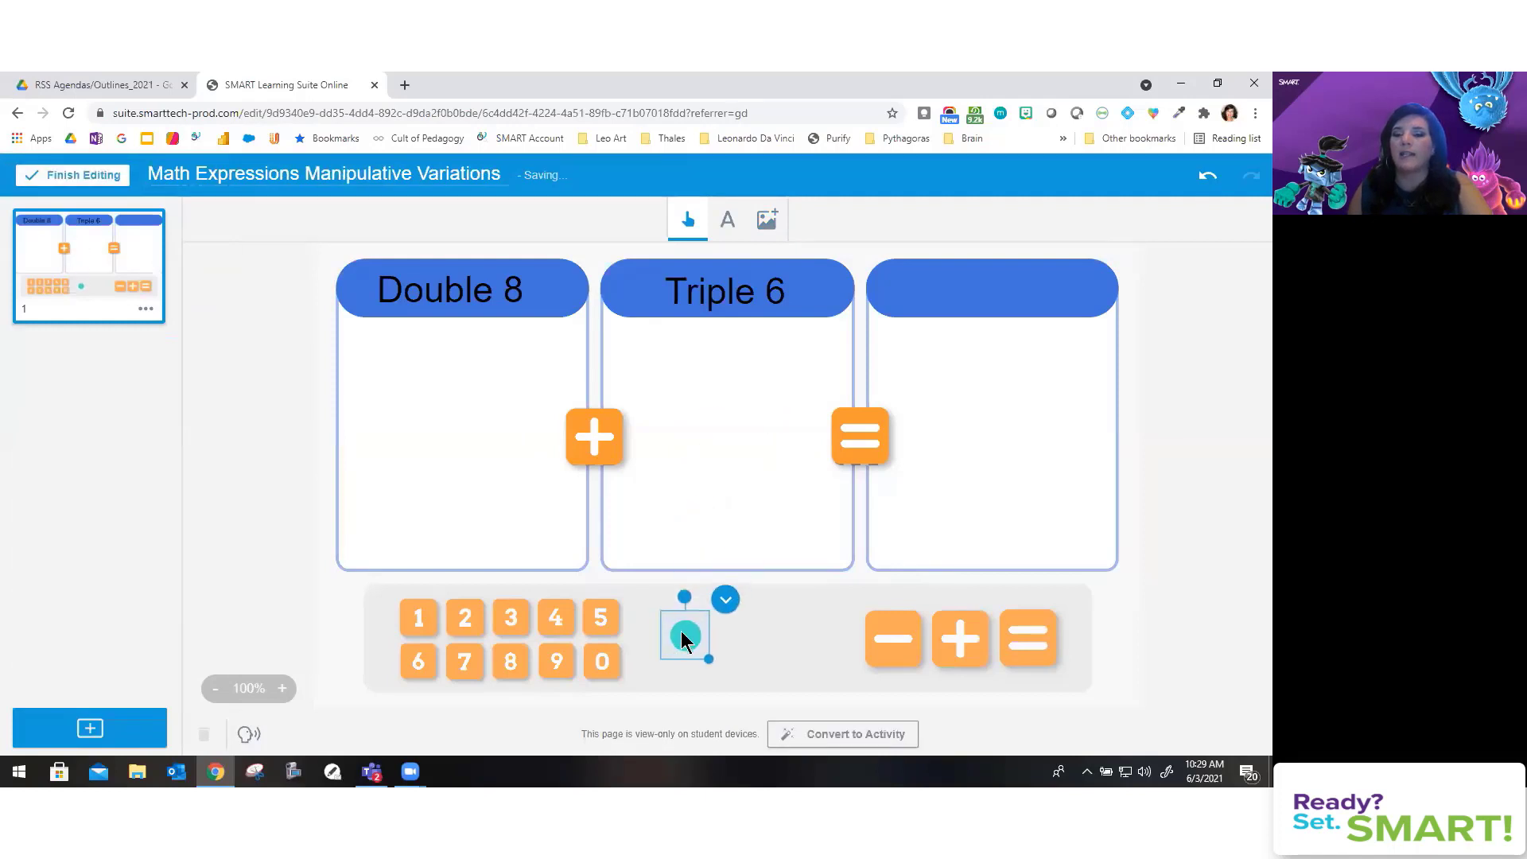
# Step: Set the teal circle to Infinite Cloner from its options menu
pyautogui.click(728, 641)
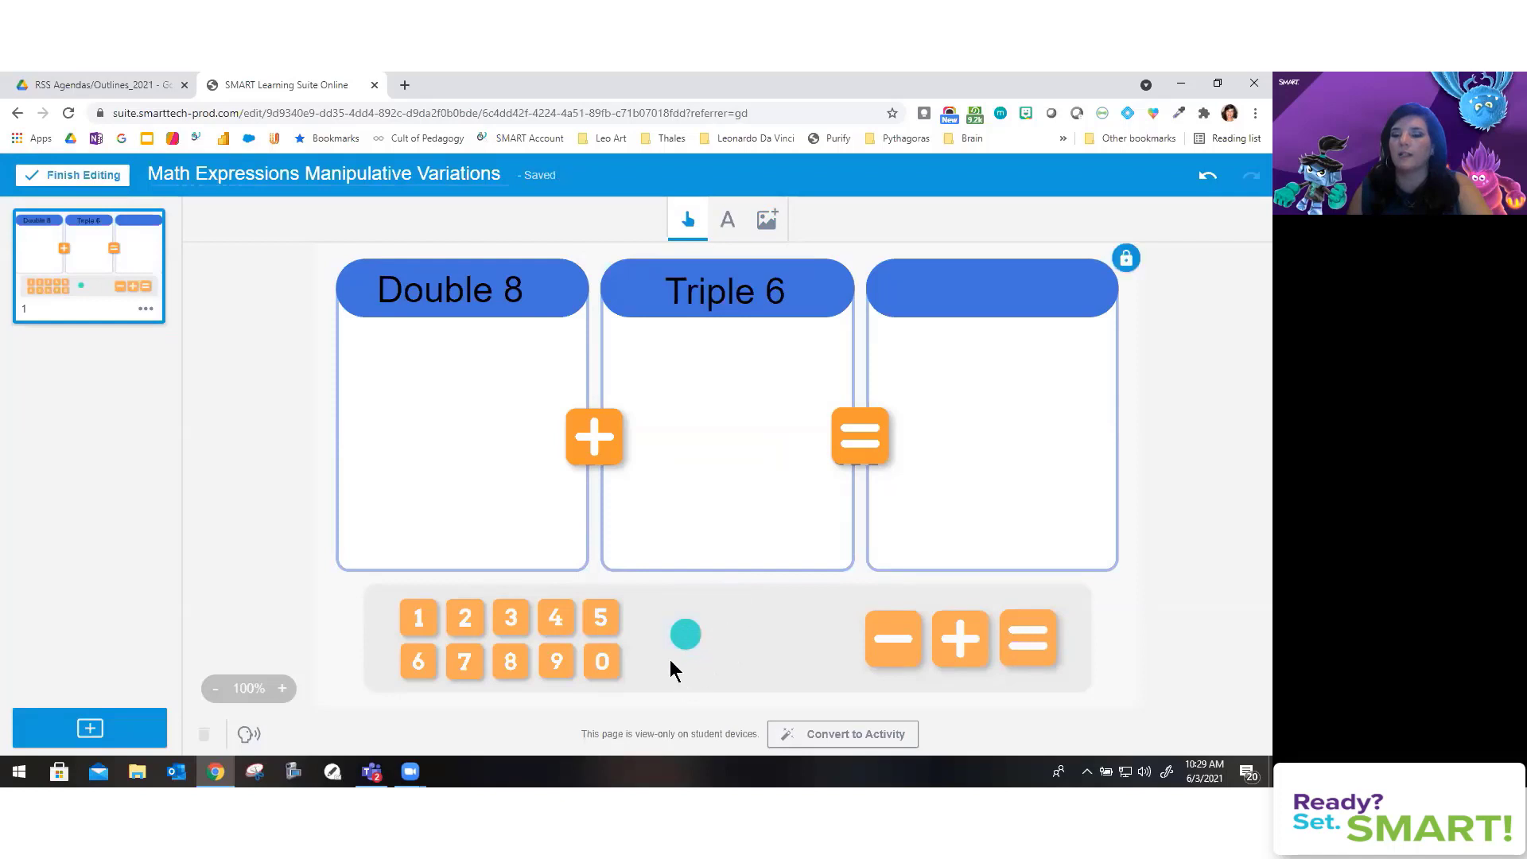
pyautogui.click(687, 640)
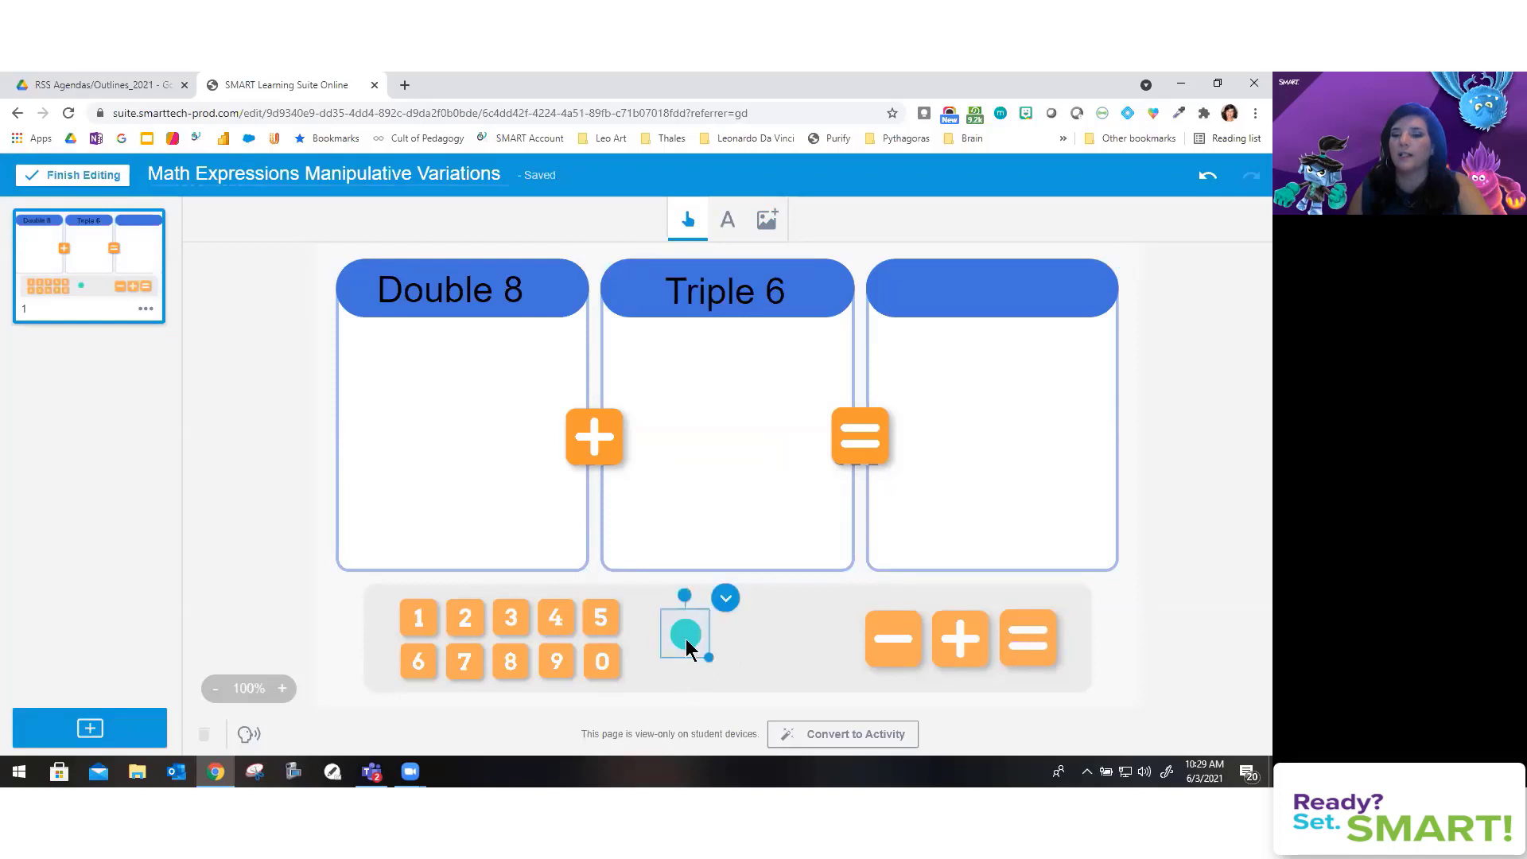
pyautogui.click(726, 602)
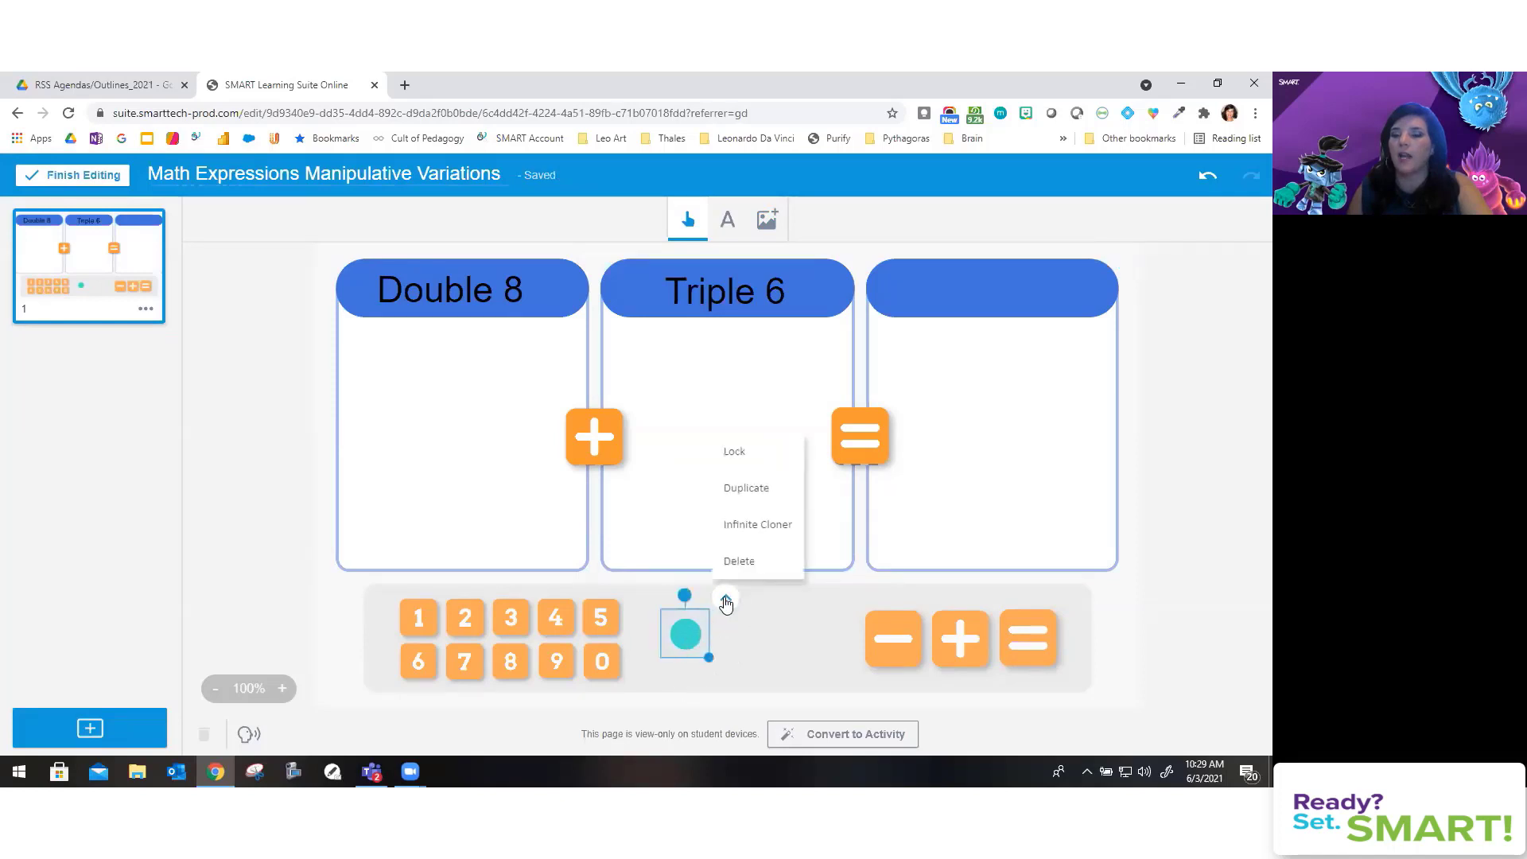
pyautogui.click(763, 531)
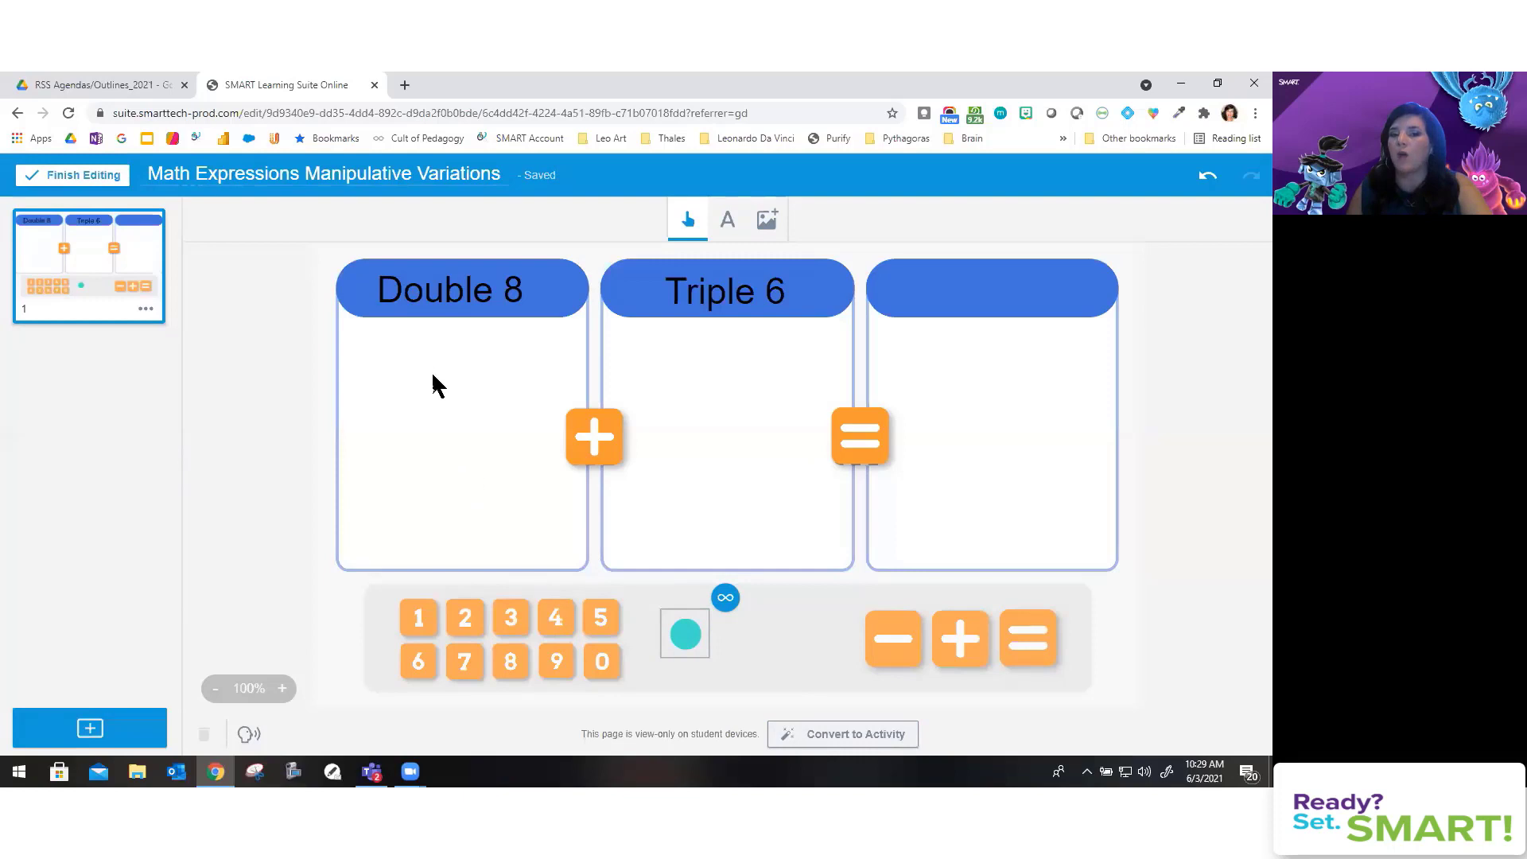
# Step: Convert the page to an individual Handout activity and preview it
pyautogui.click(834, 734)
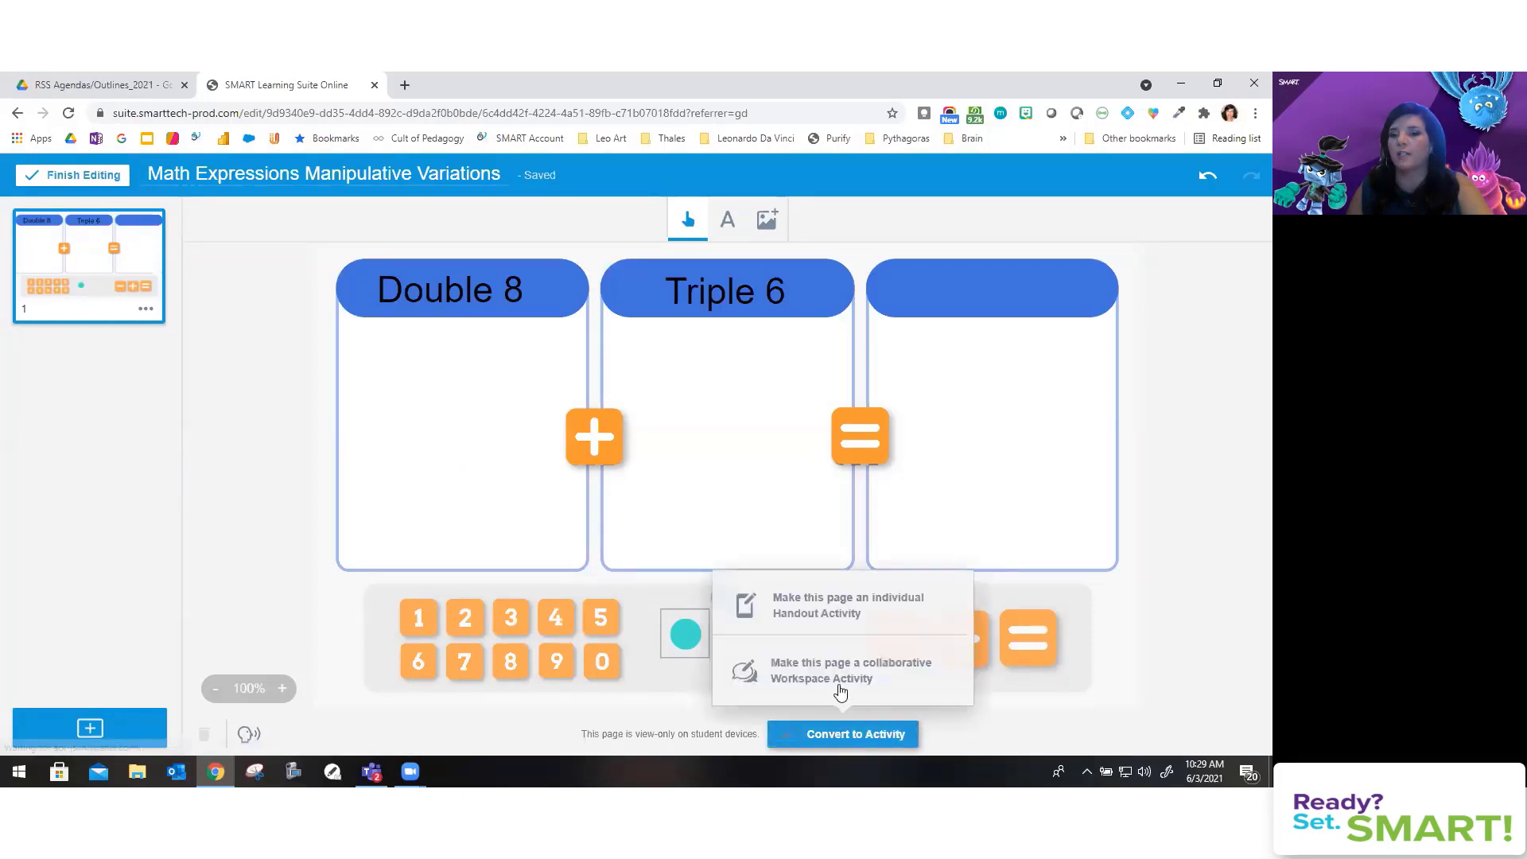
pyautogui.click(845, 610)
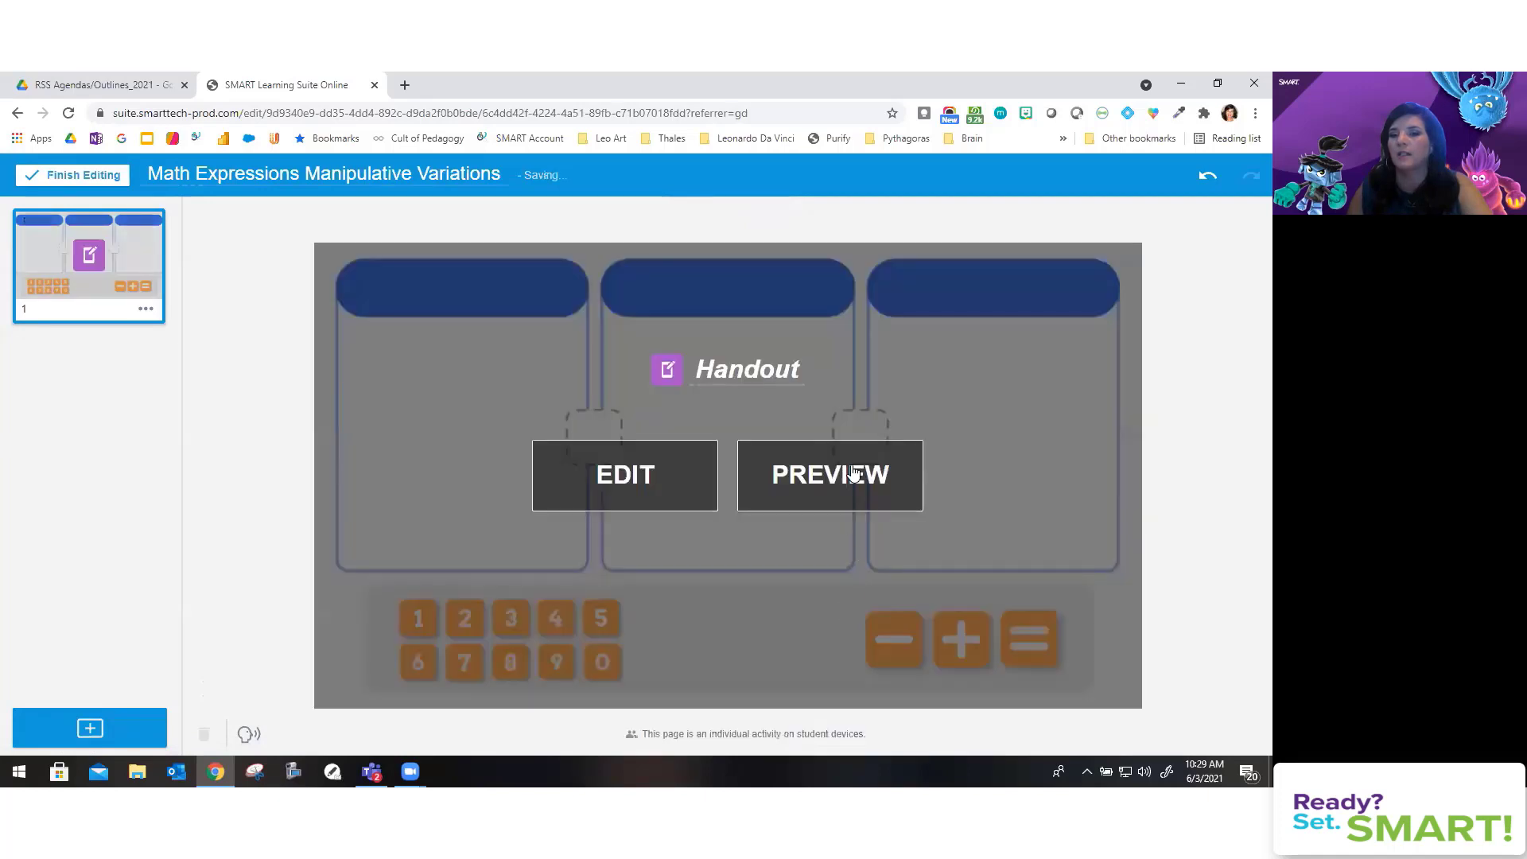
pyautogui.click(851, 465)
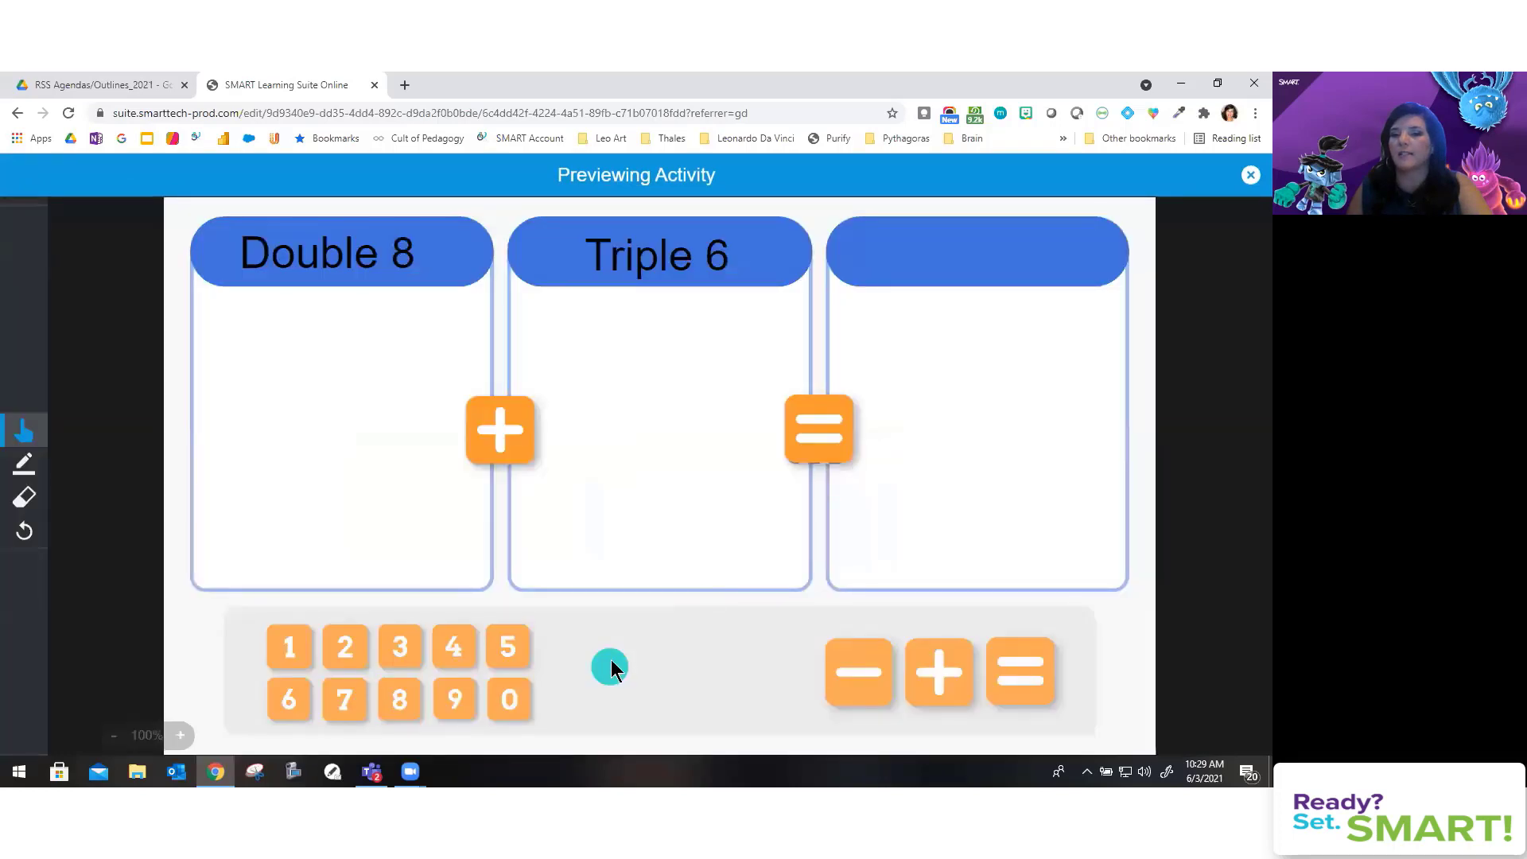
# Step: In the preview, drag eight teal counters into the Double 8 box
pyautogui.moveTo(611, 666); pyautogui.dragTo(276, 345)
pyautogui.moveTo(584, 641); pyautogui.dragTo(340, 350)
pyautogui.moveTo(607, 668); pyautogui.dragTo(400, 341)
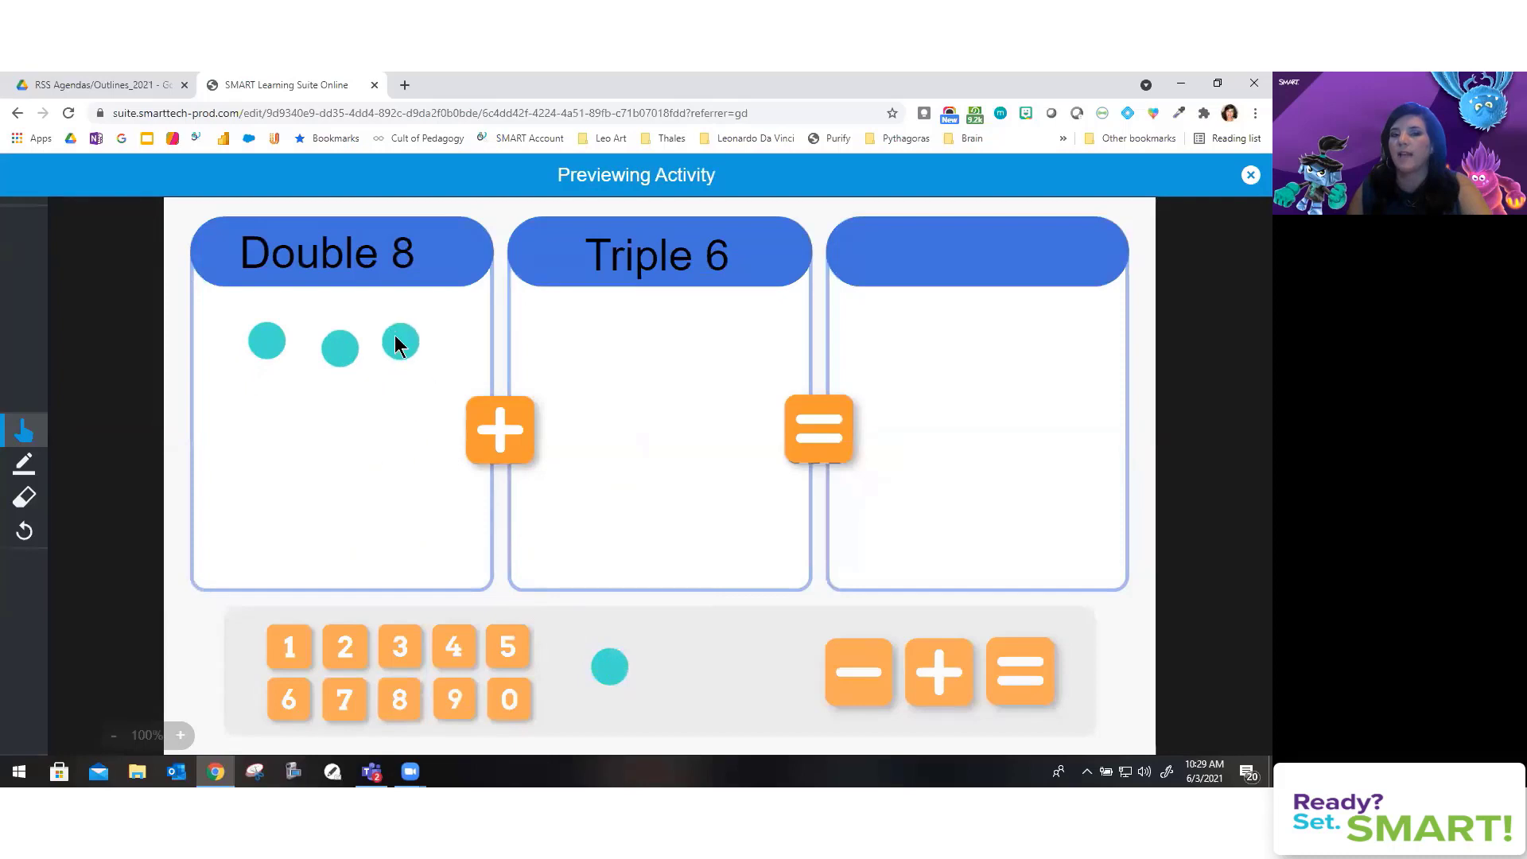
pyautogui.moveTo(609, 667); pyautogui.dragTo(459, 353)
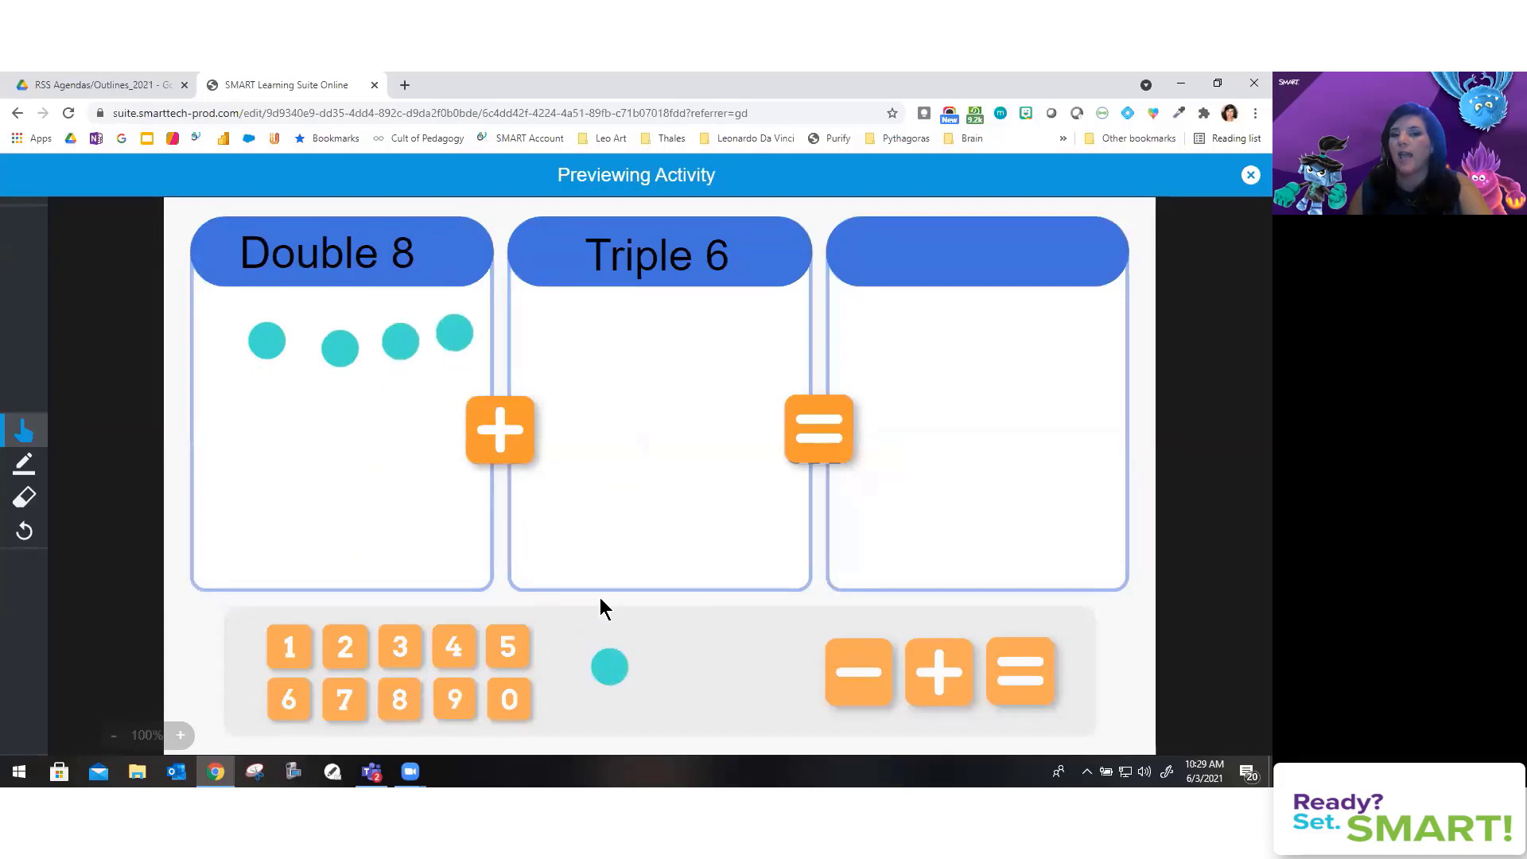
pyautogui.moveTo(615, 676); pyautogui.dragTo(275, 388)
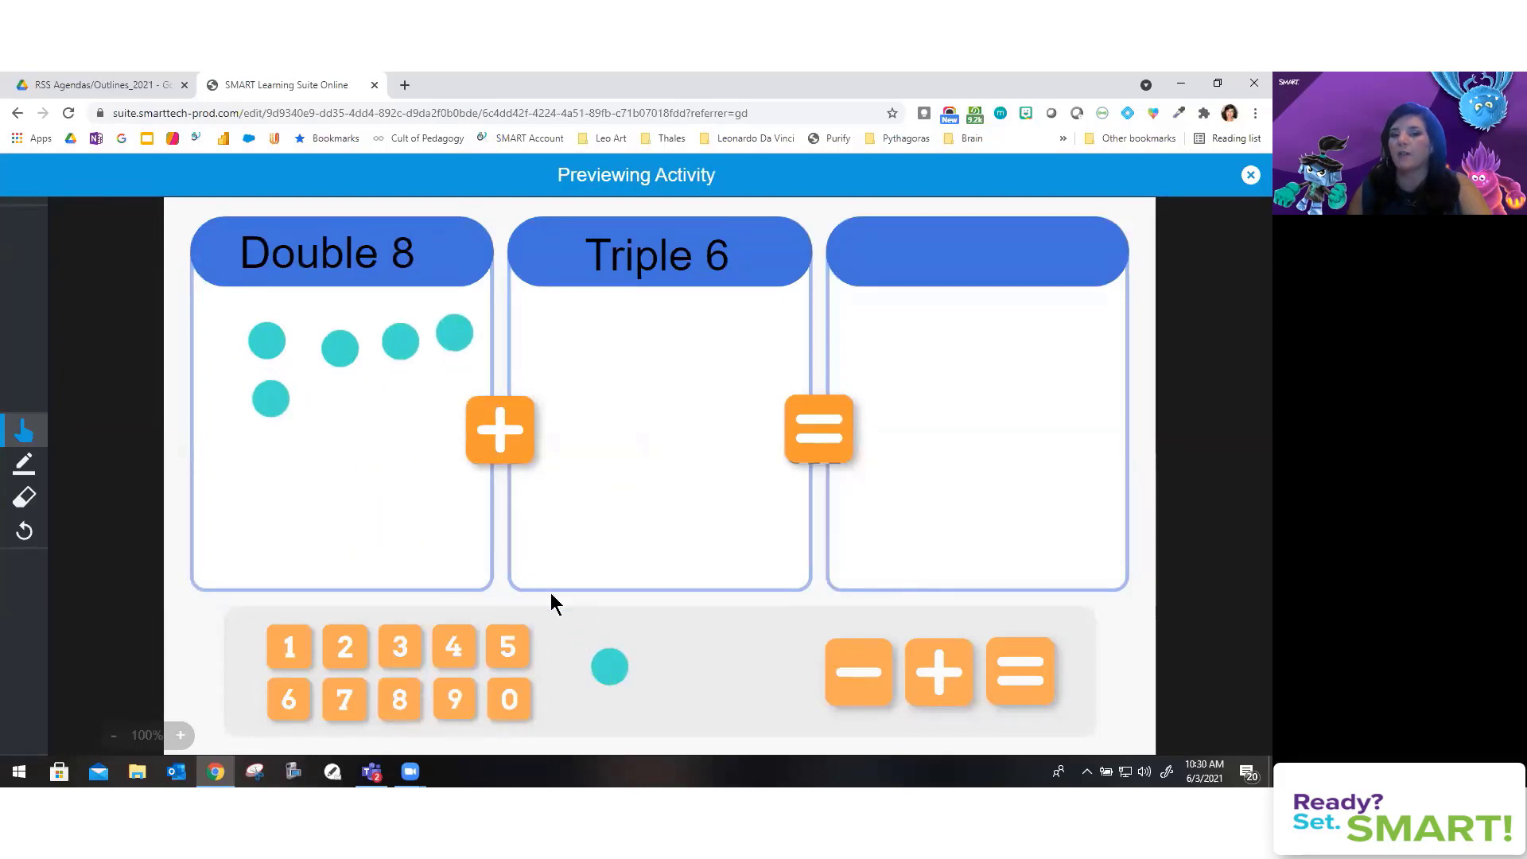
pyautogui.moveTo(601, 676); pyautogui.dragTo(357, 443)
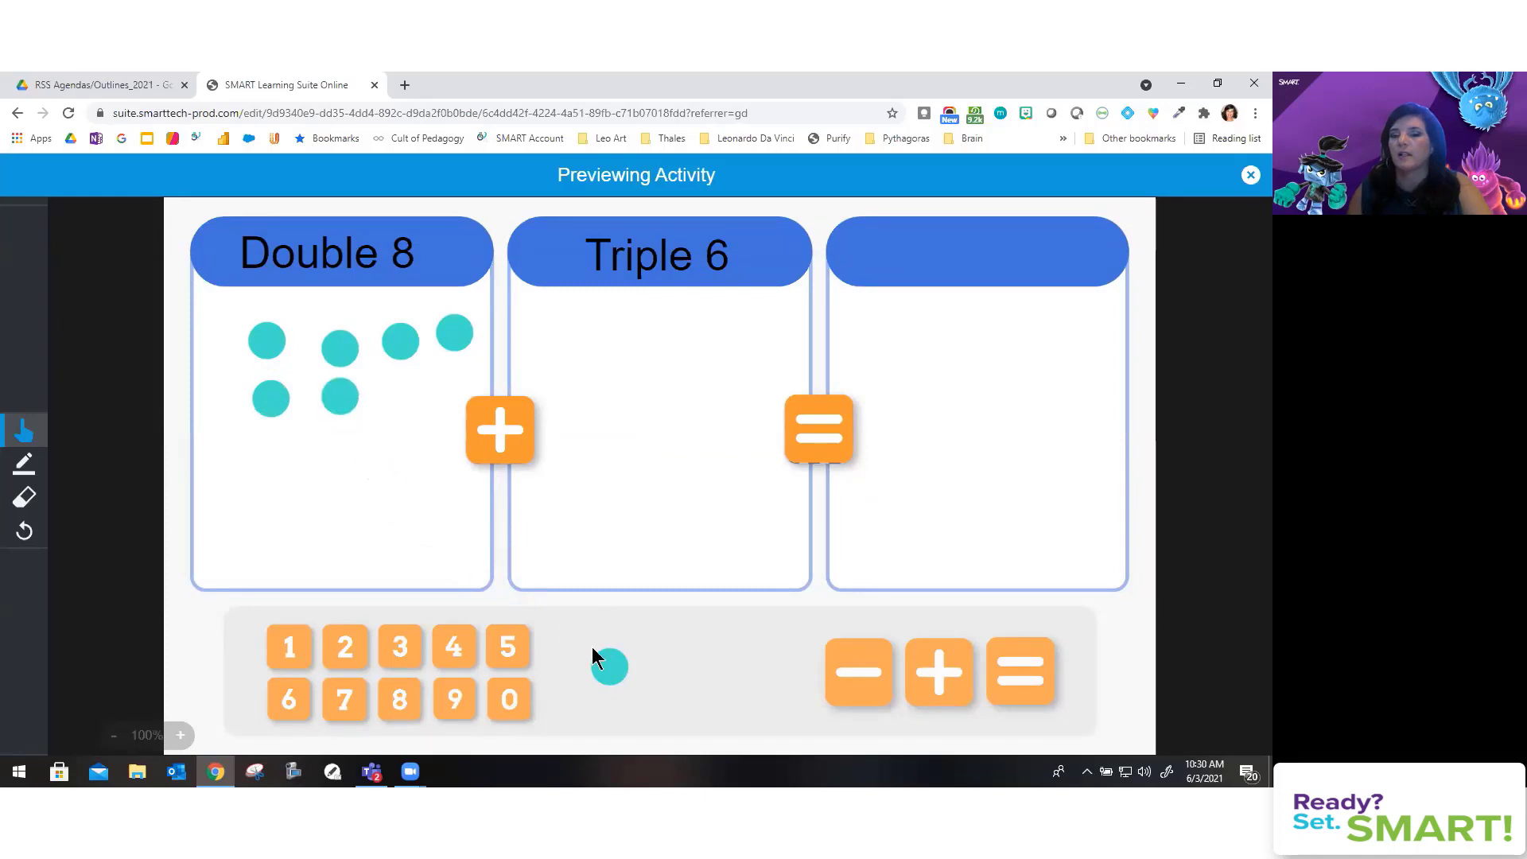
pyautogui.moveTo(598, 654); pyautogui.dragTo(395, 403)
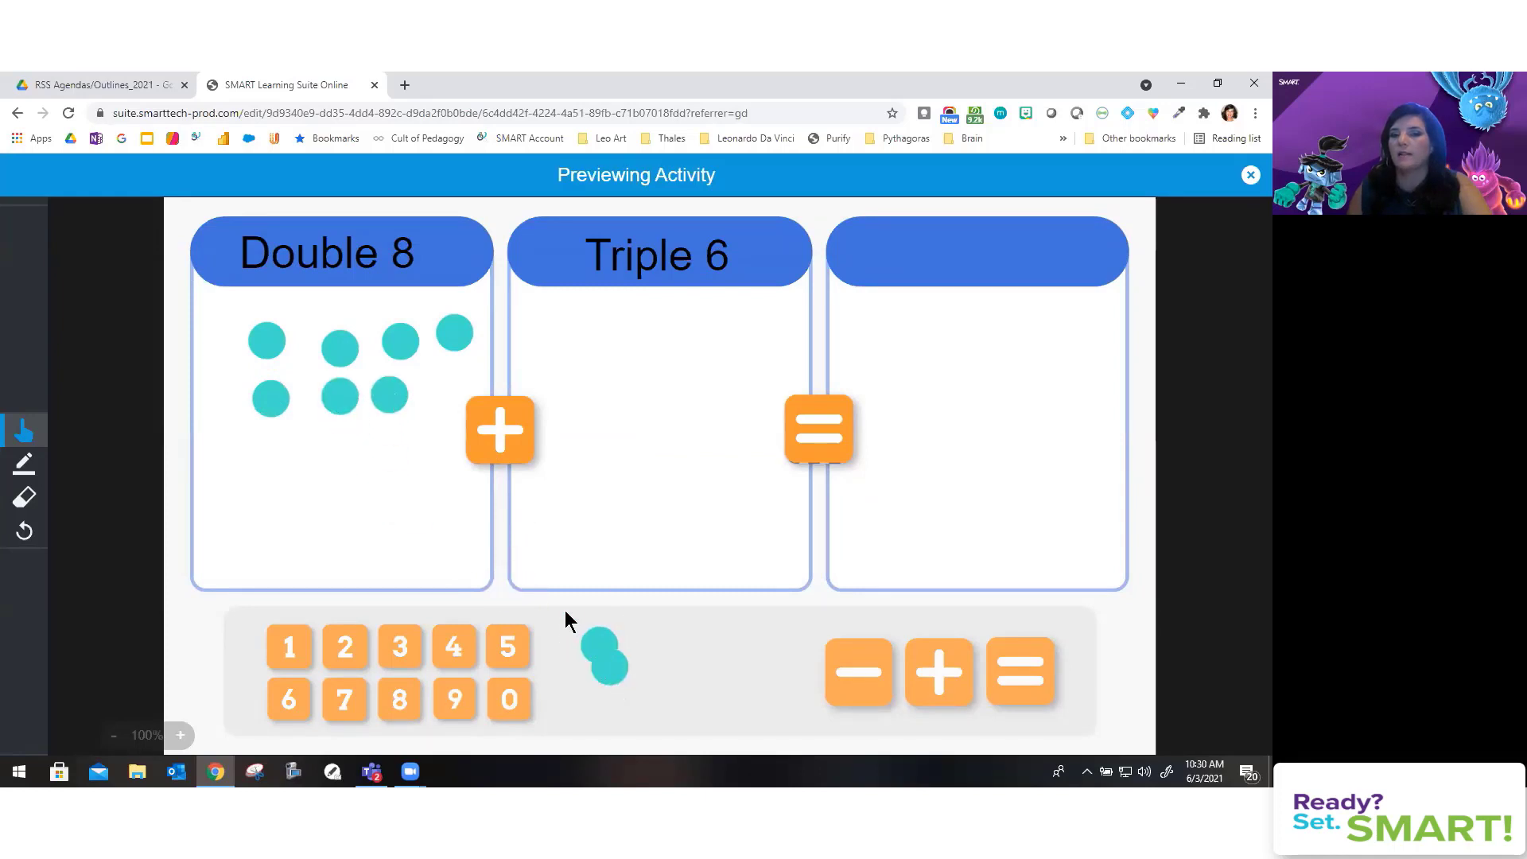
pyautogui.moveTo(601, 644); pyautogui.dragTo(442, 391)
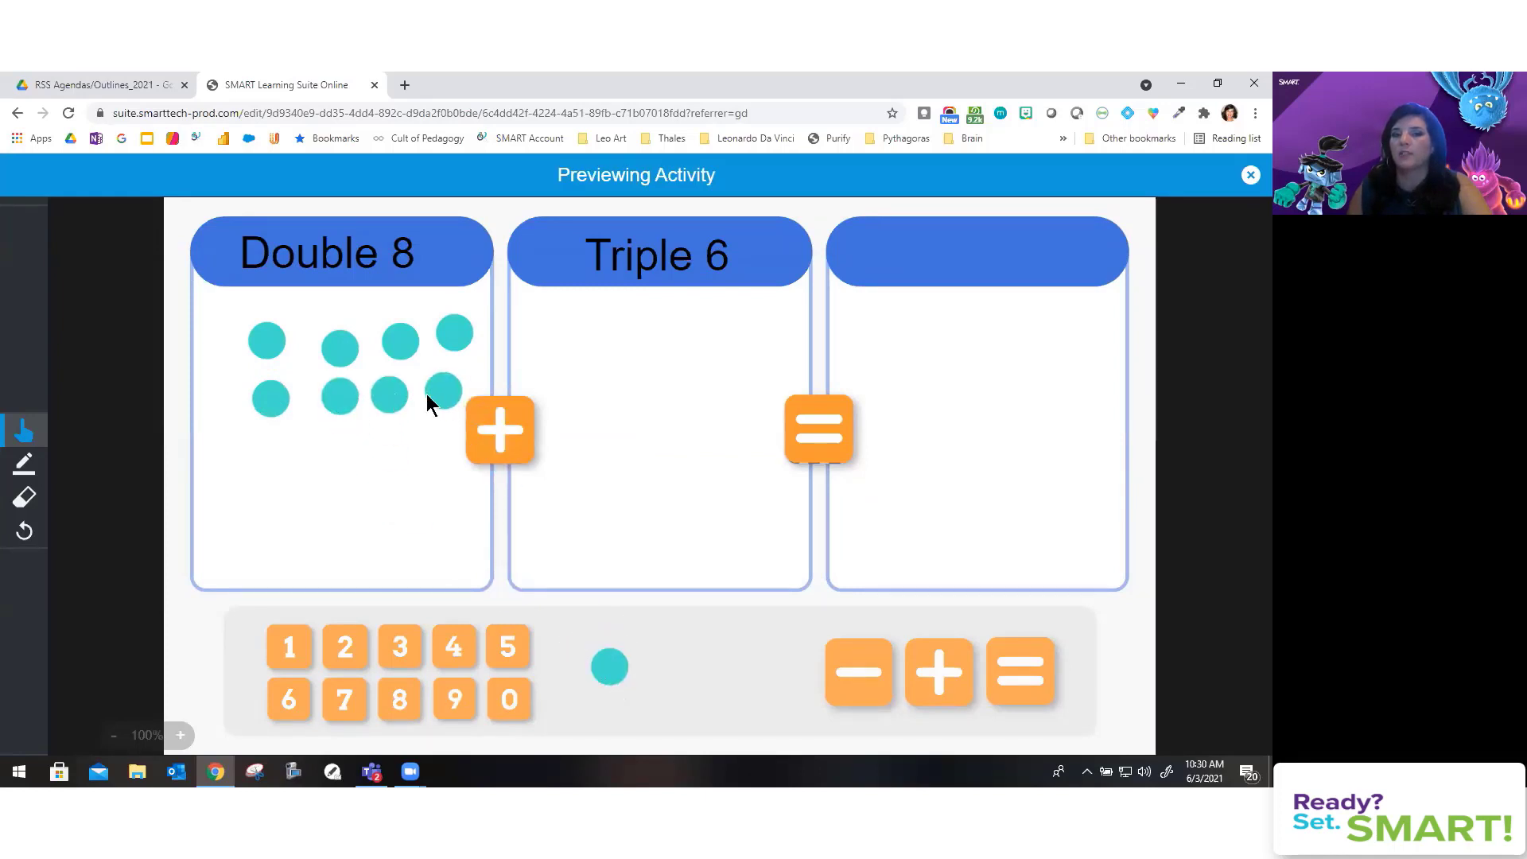
# Step: Draw with the pen on the first Double 8 counter, then close the preview
pyautogui.click(24, 466)
pyautogui.moveTo(268, 330)
pyautogui.mouseDown()
pyautogui.moveTo(266, 351)
pyautogui.moveTo(342, 350)
pyautogui.mouseUp()
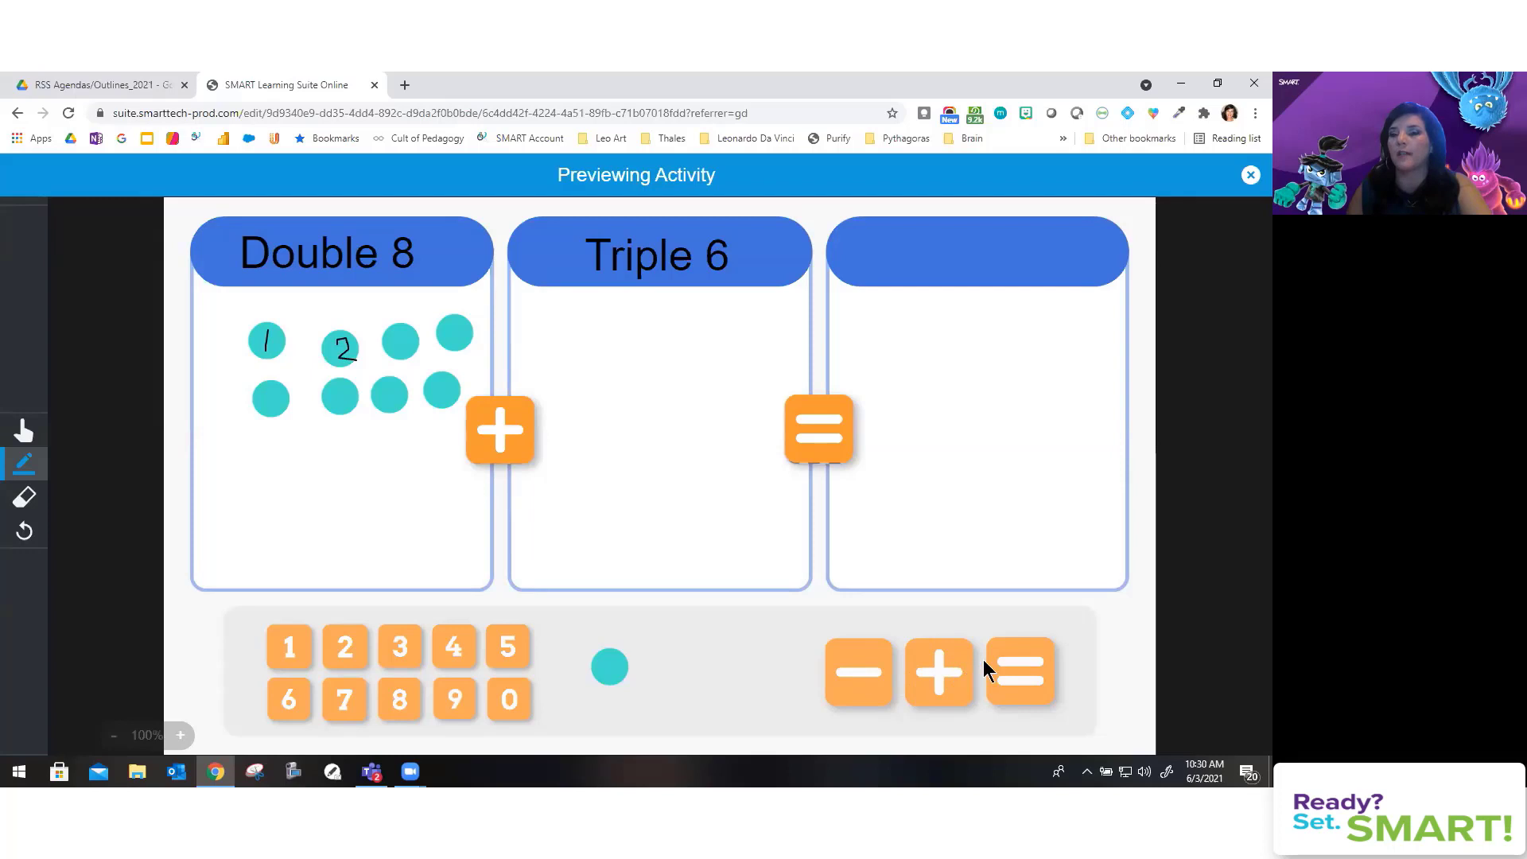
pyautogui.click(1250, 176)
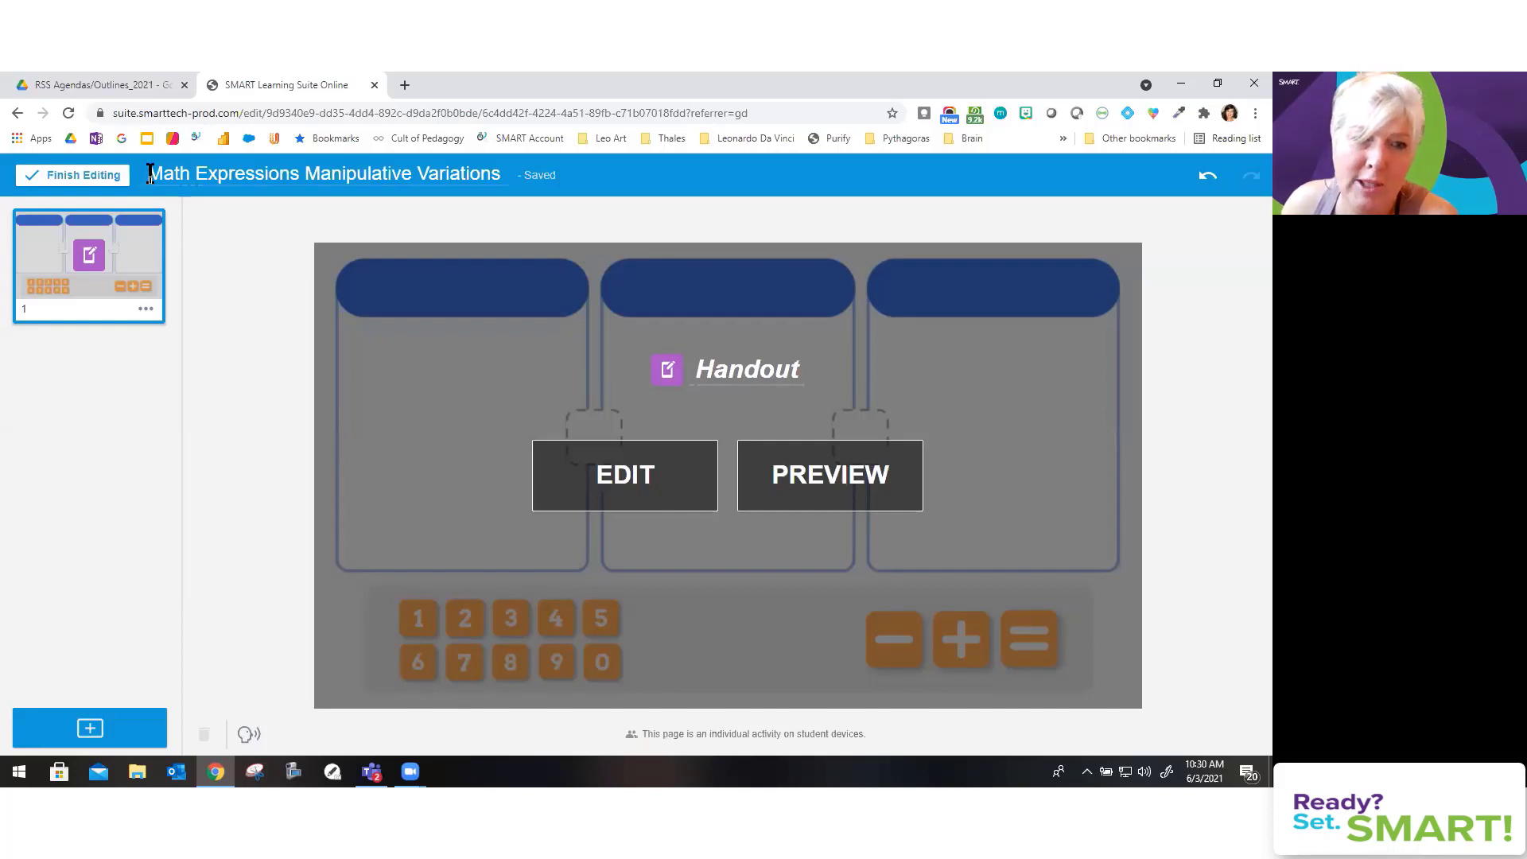
# Step: Click Finish Editing to save the Math Expressions lesson
pyautogui.click(42, 175)
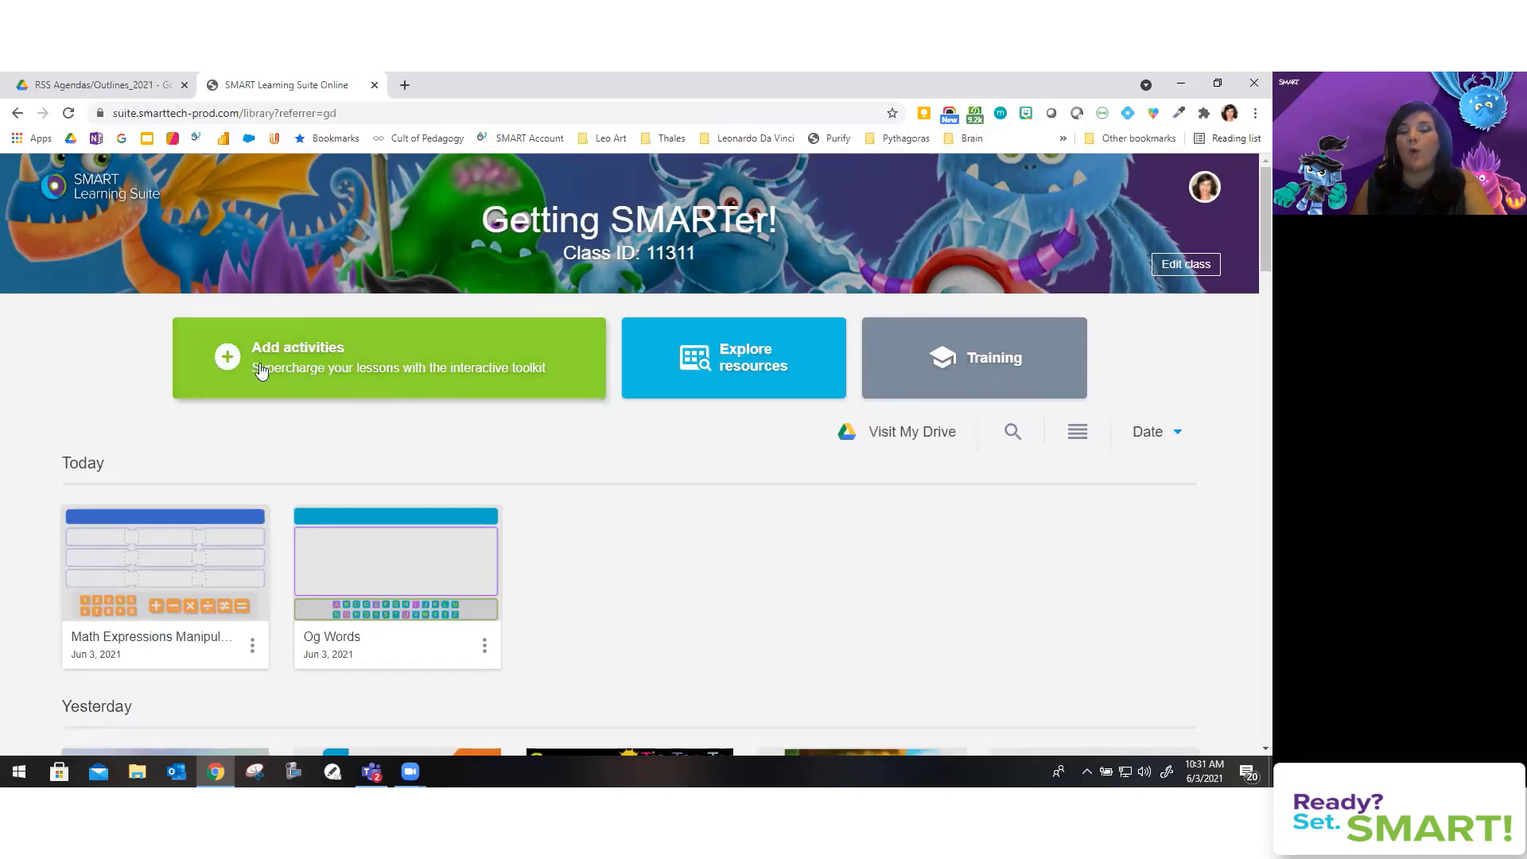
# Step: Open Add activities and its Import resource sources, then close the Add content window
pyautogui.click(343, 373)
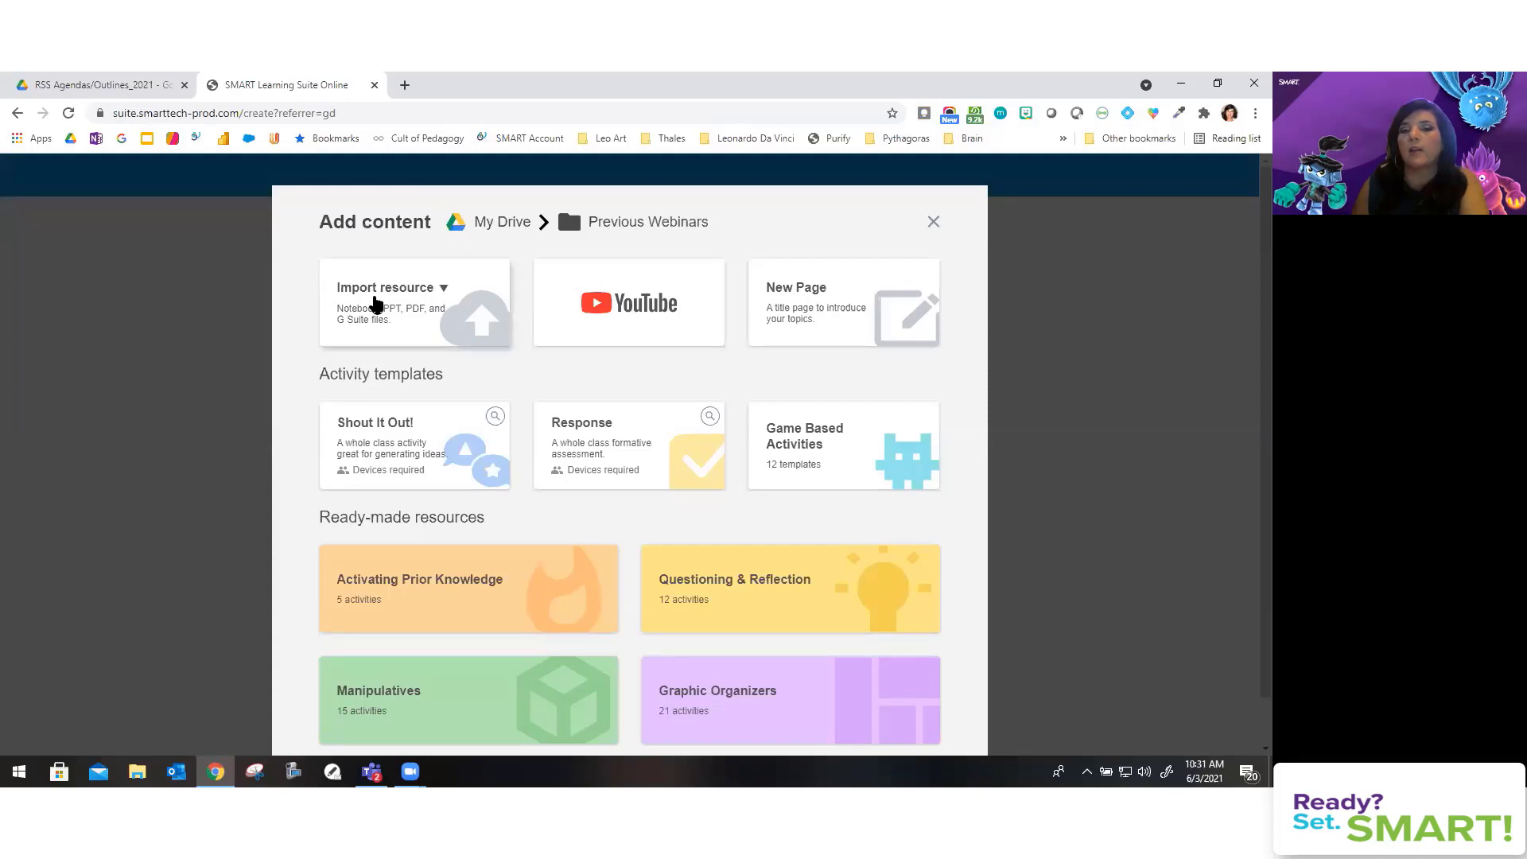
pyautogui.click(376, 303)
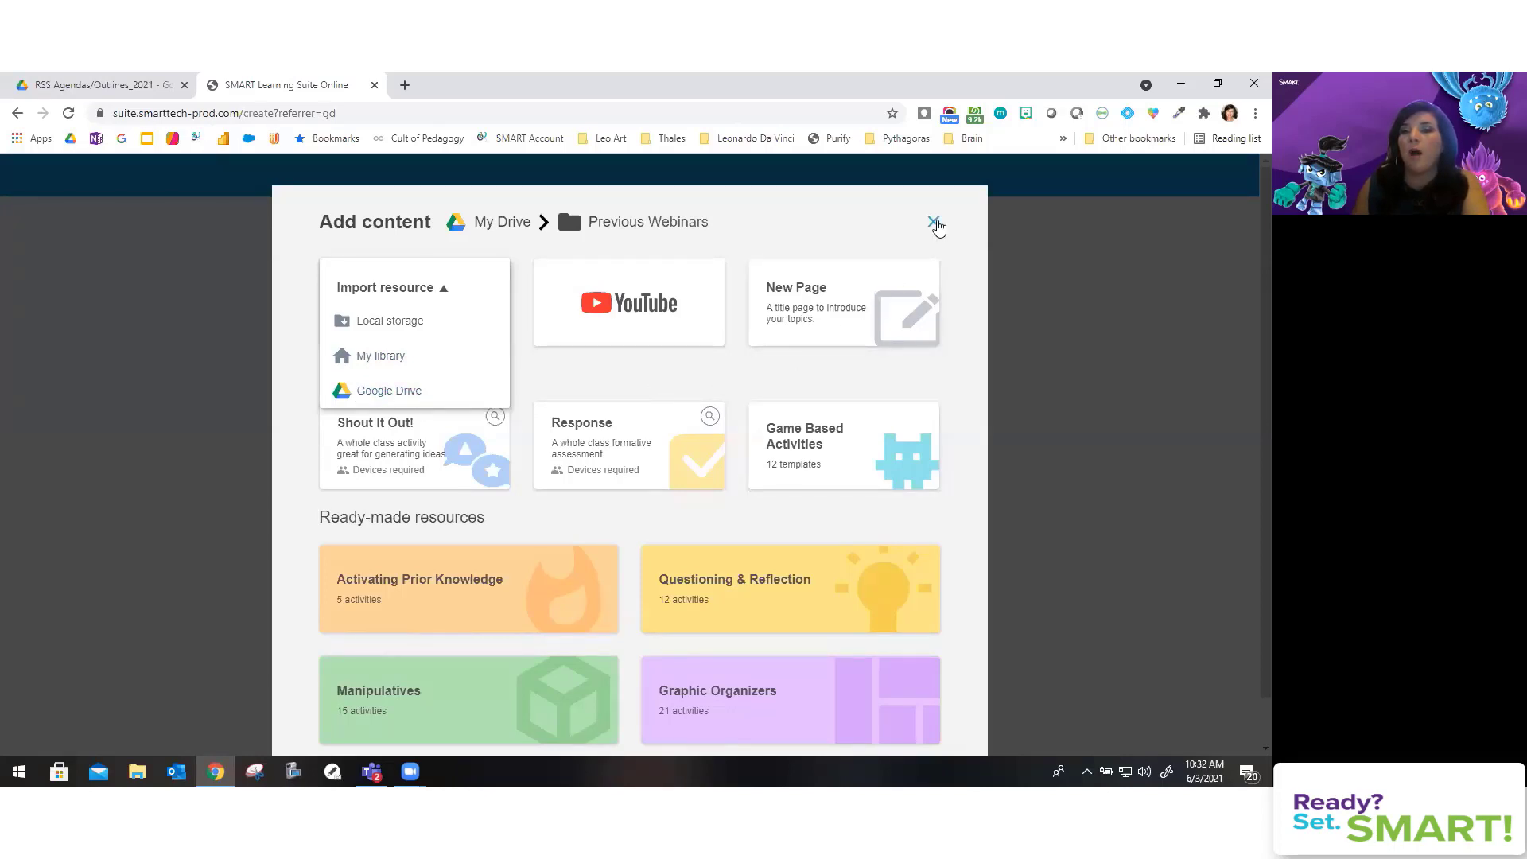
pyautogui.click(938, 229)
pyautogui.click(938, 224)
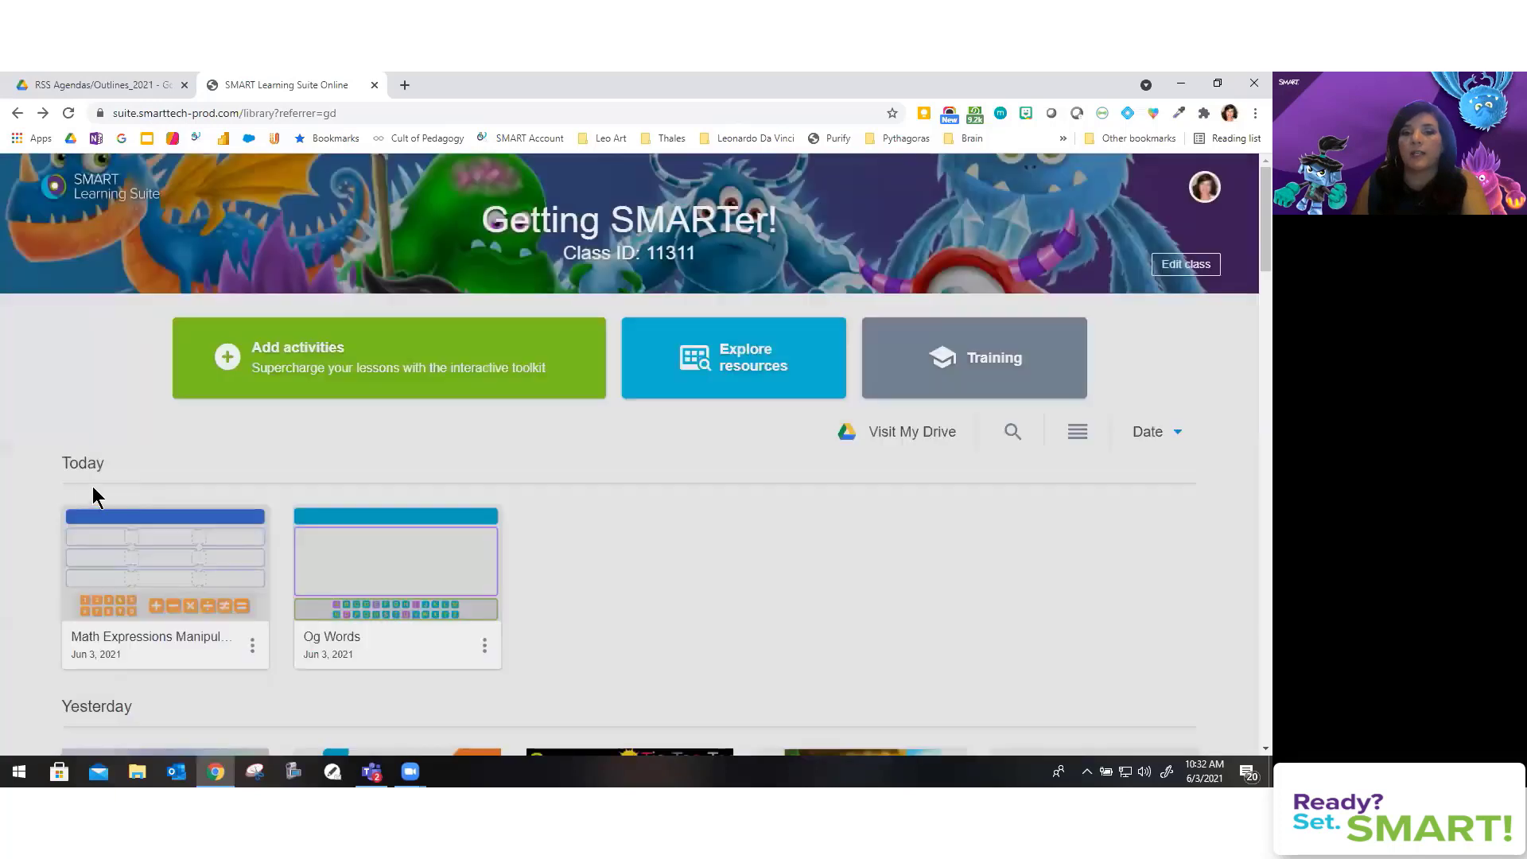
# Step: Choose EDIT on the Math Expressions Manipulative Variations card
pyautogui.moveTo(246, 611)
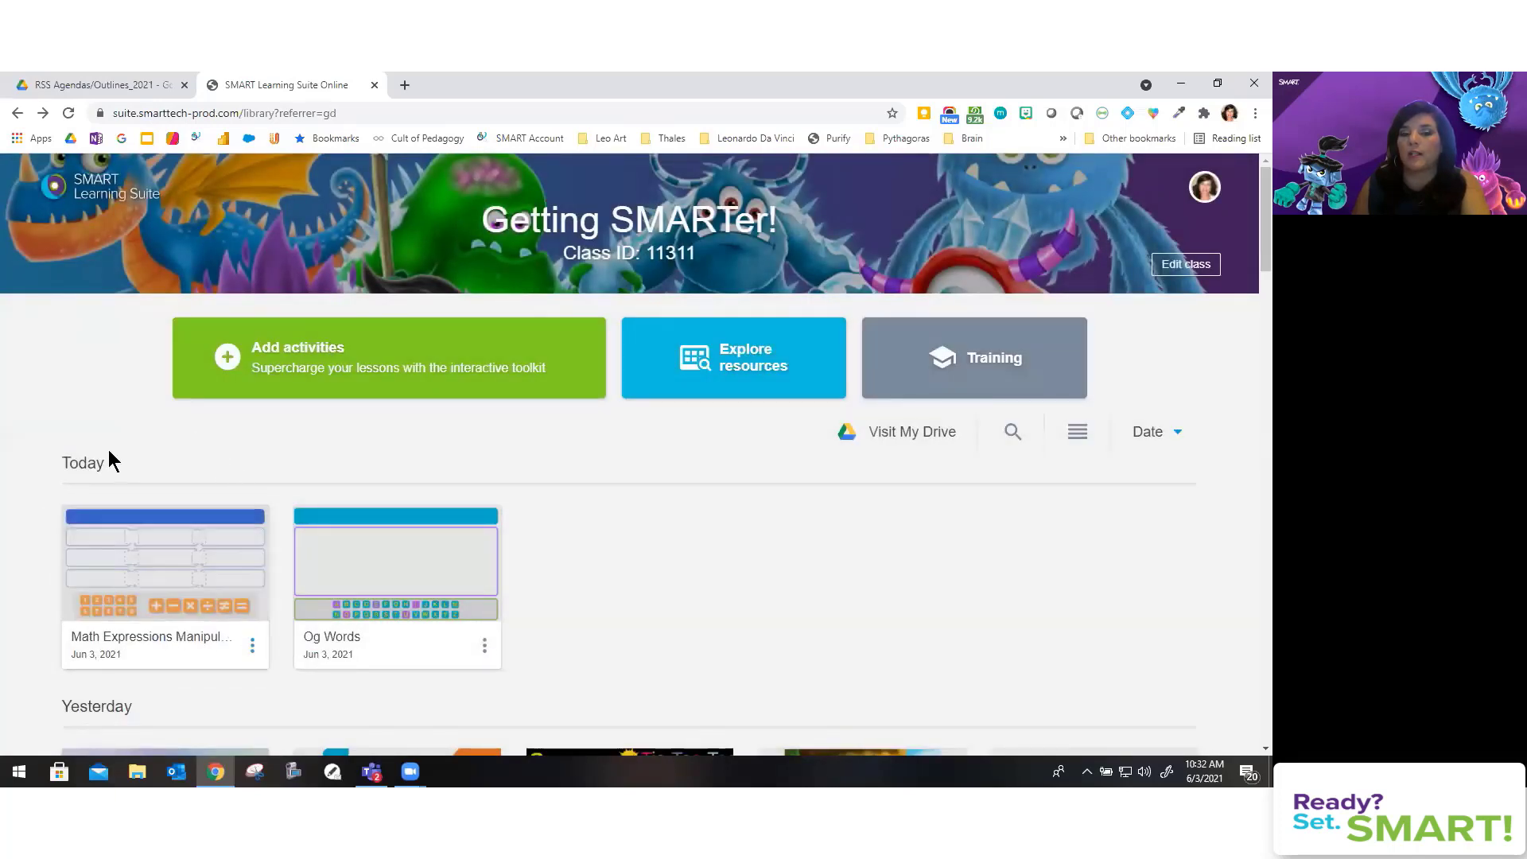
pyautogui.moveTo(159, 540)
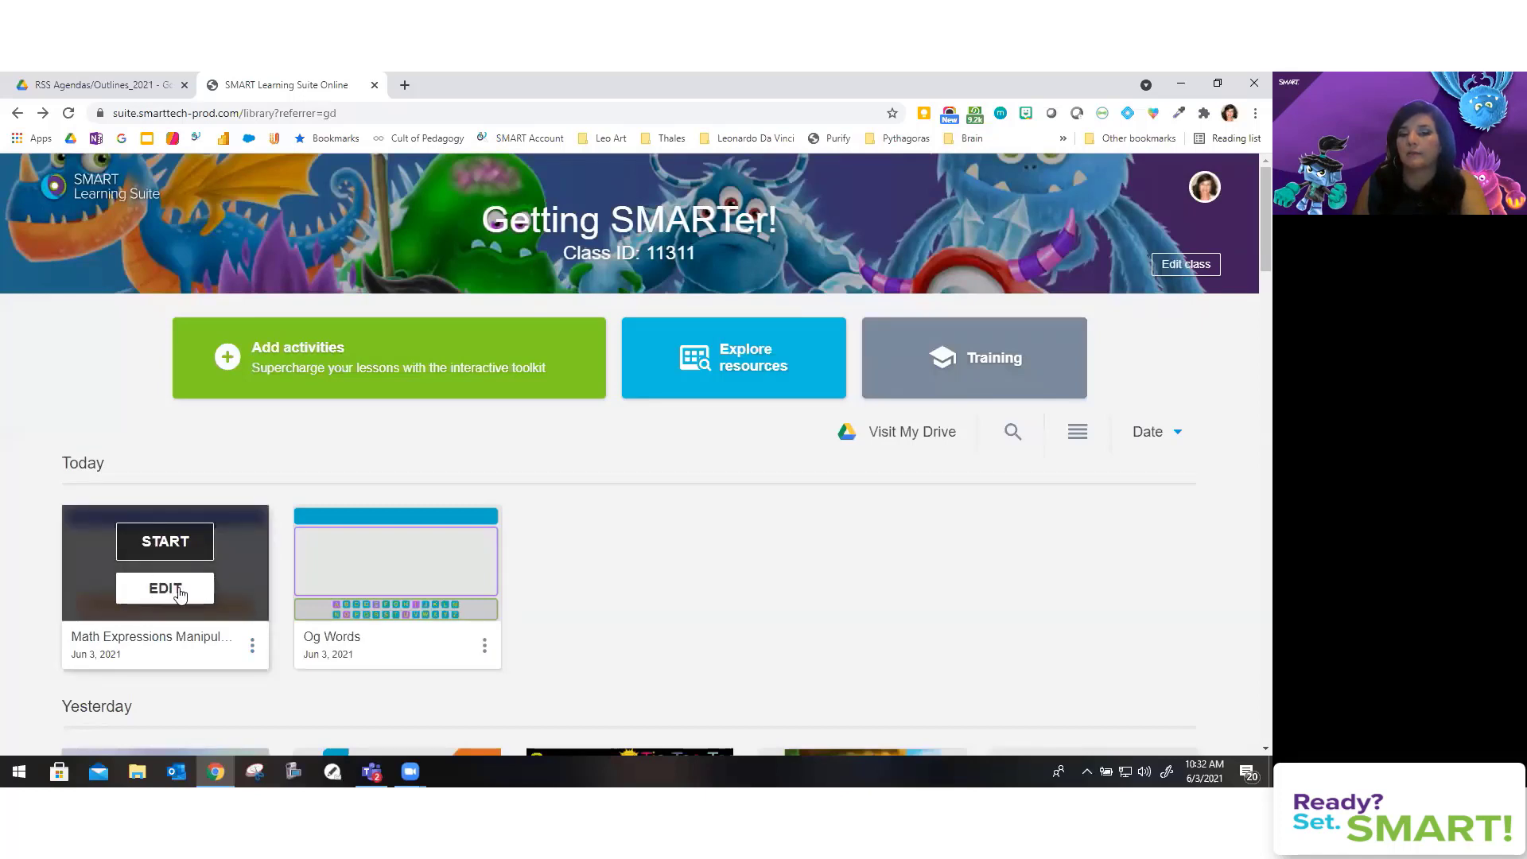
pyautogui.click(179, 589)
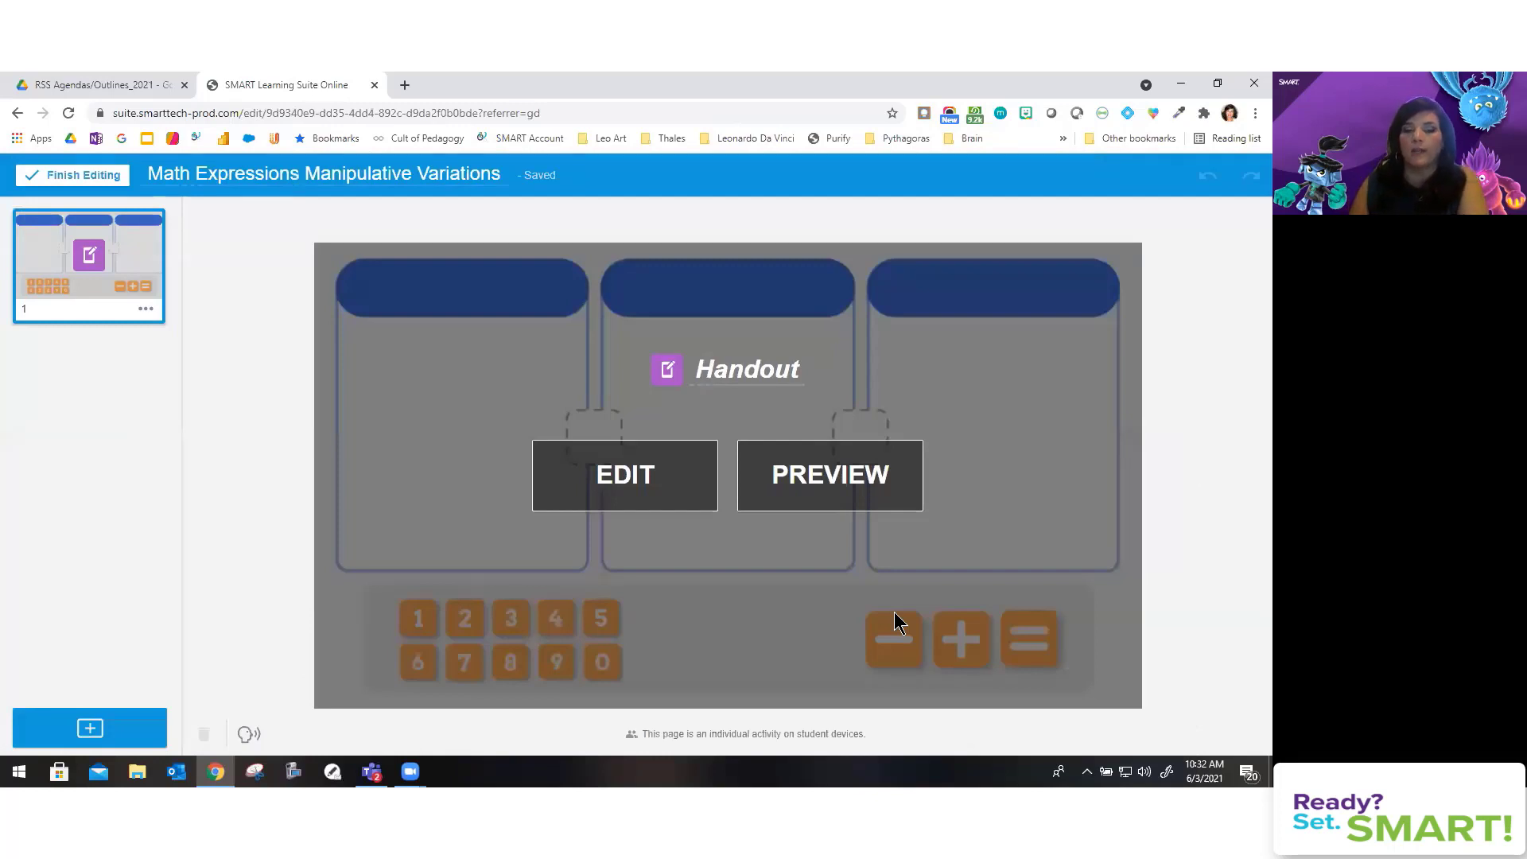
# Step: Add a new page and choose Google Drive as the import source
pyautogui.click(124, 706)
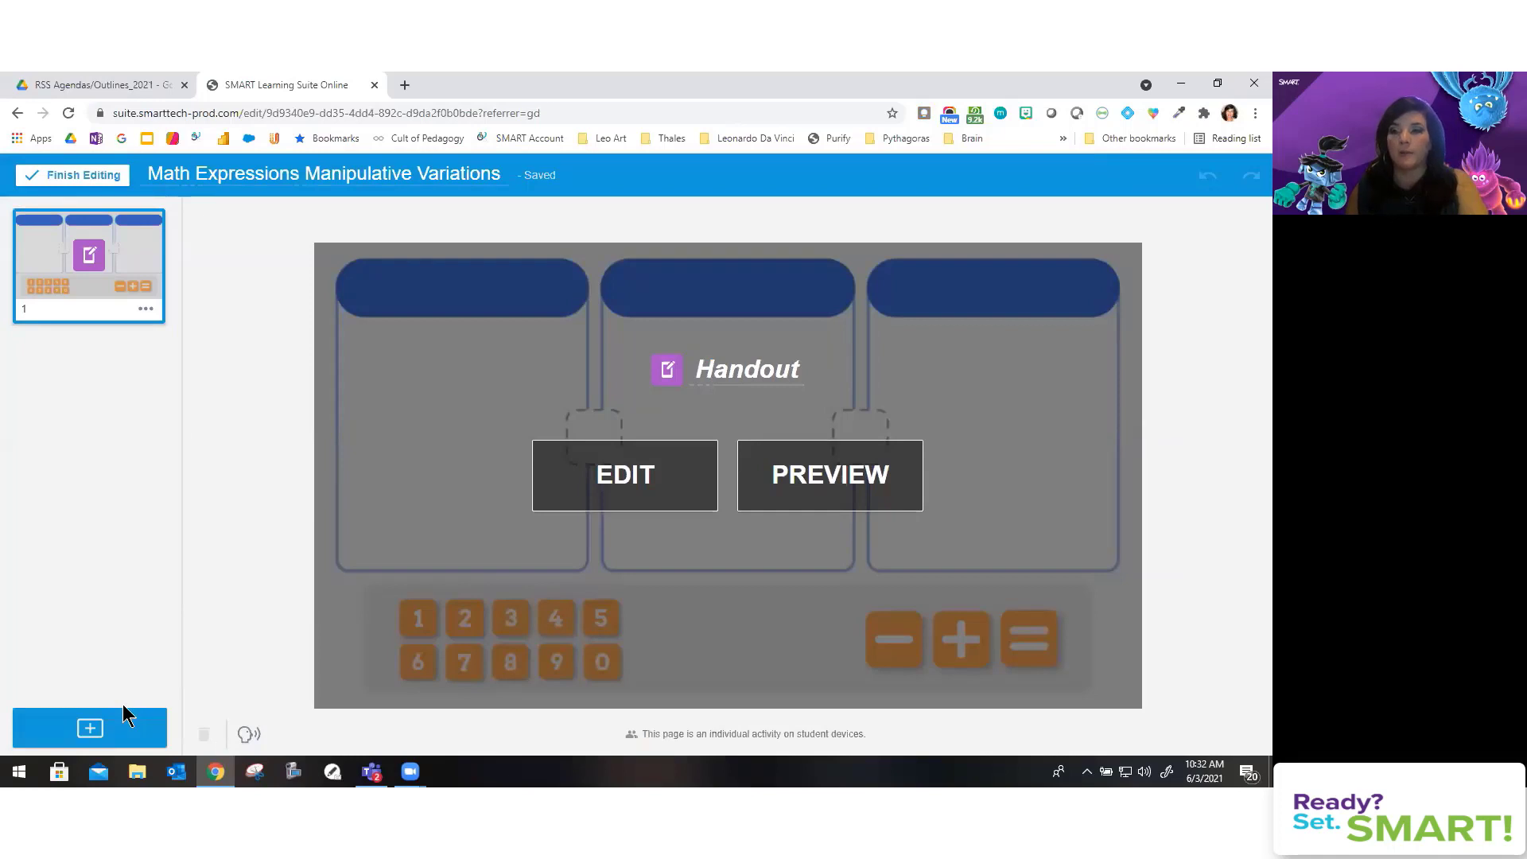
pyautogui.click(90, 730)
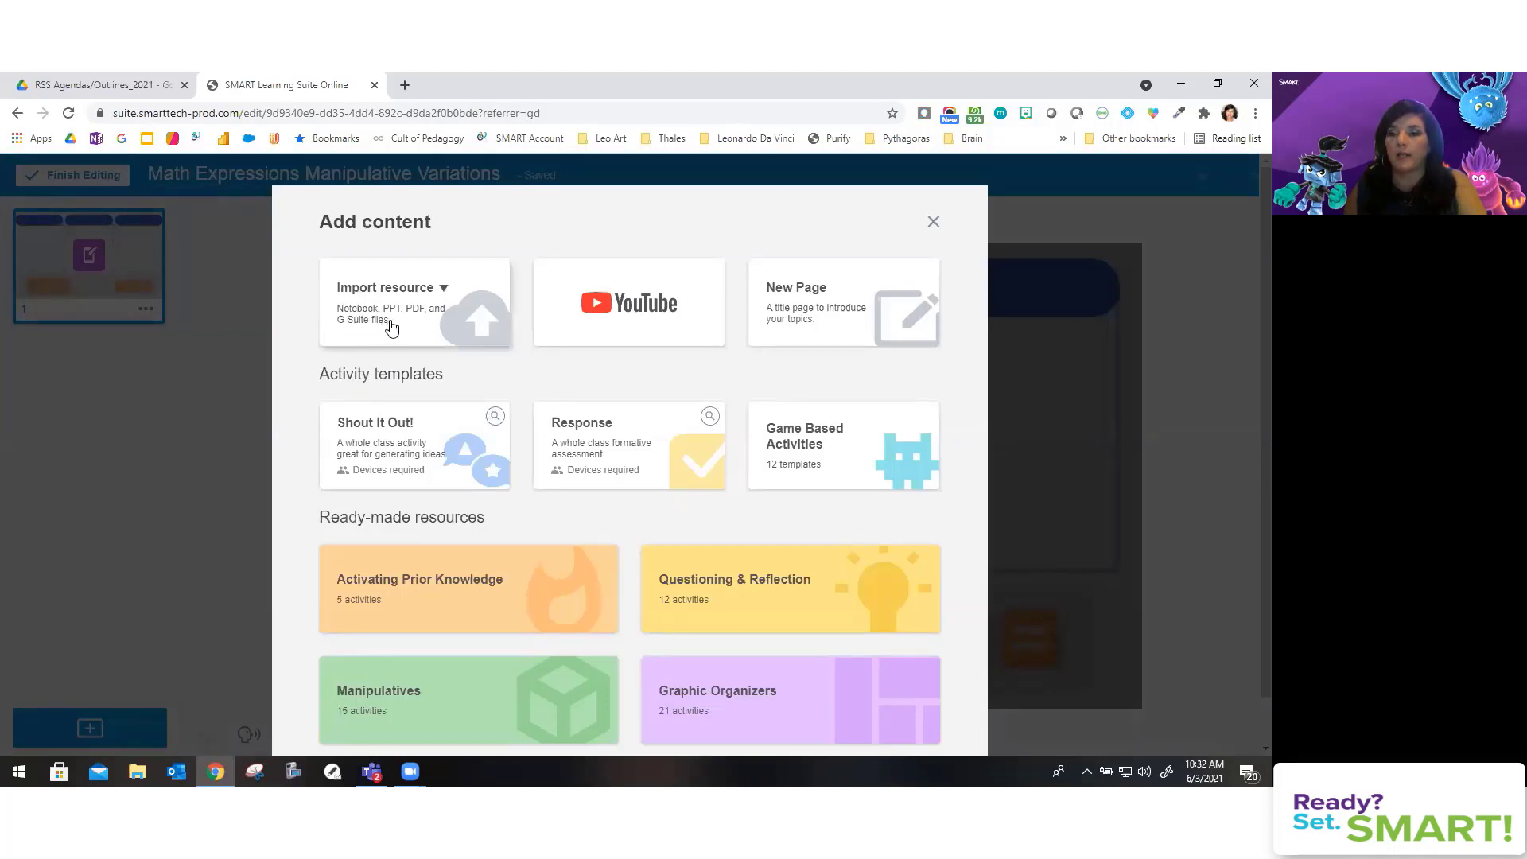
pyautogui.click(443, 304)
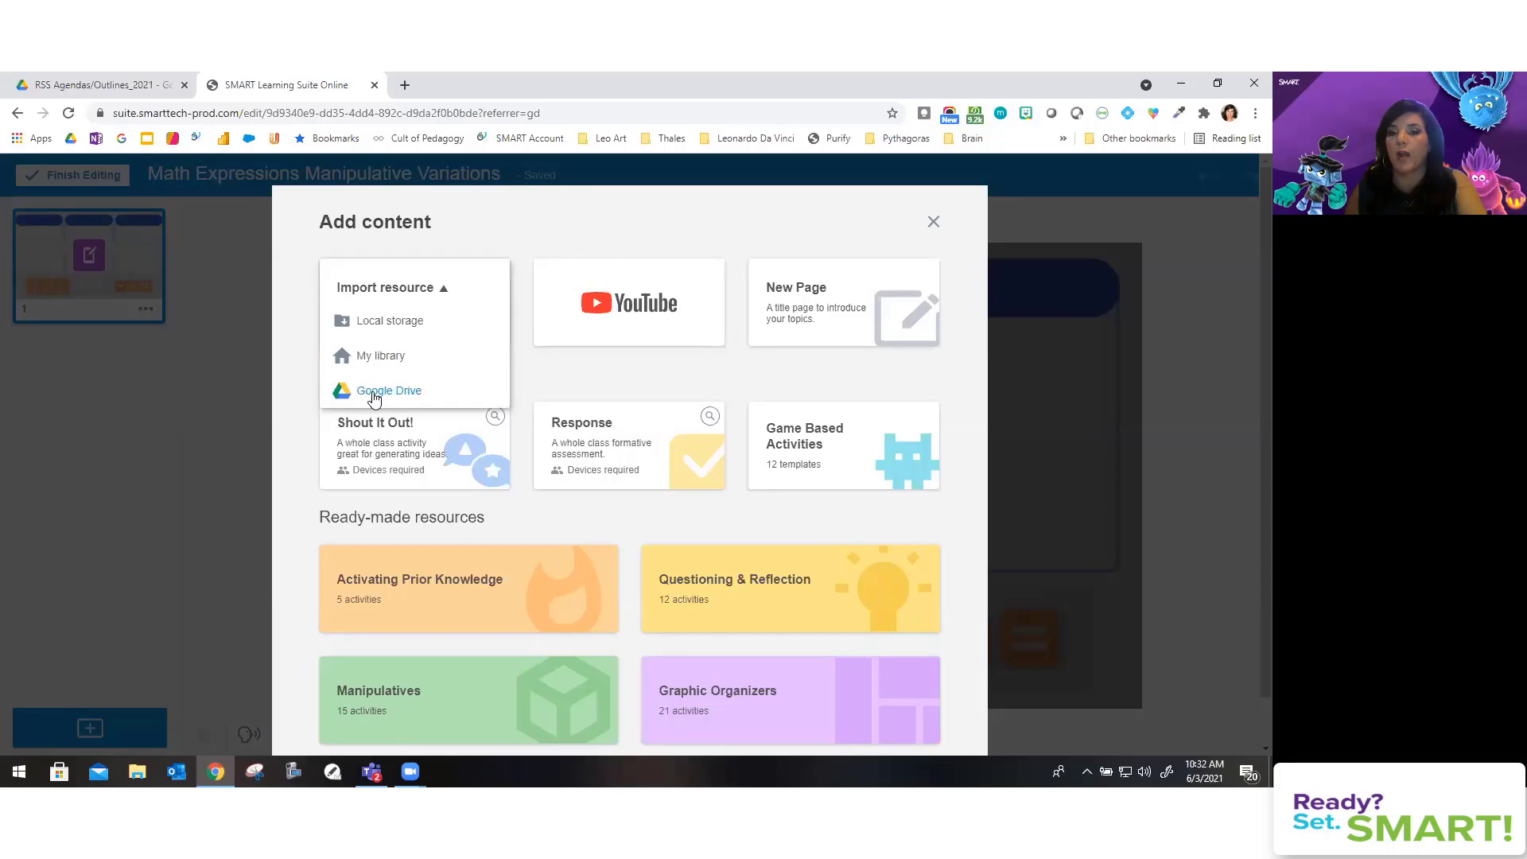
pyautogui.click(407, 396)
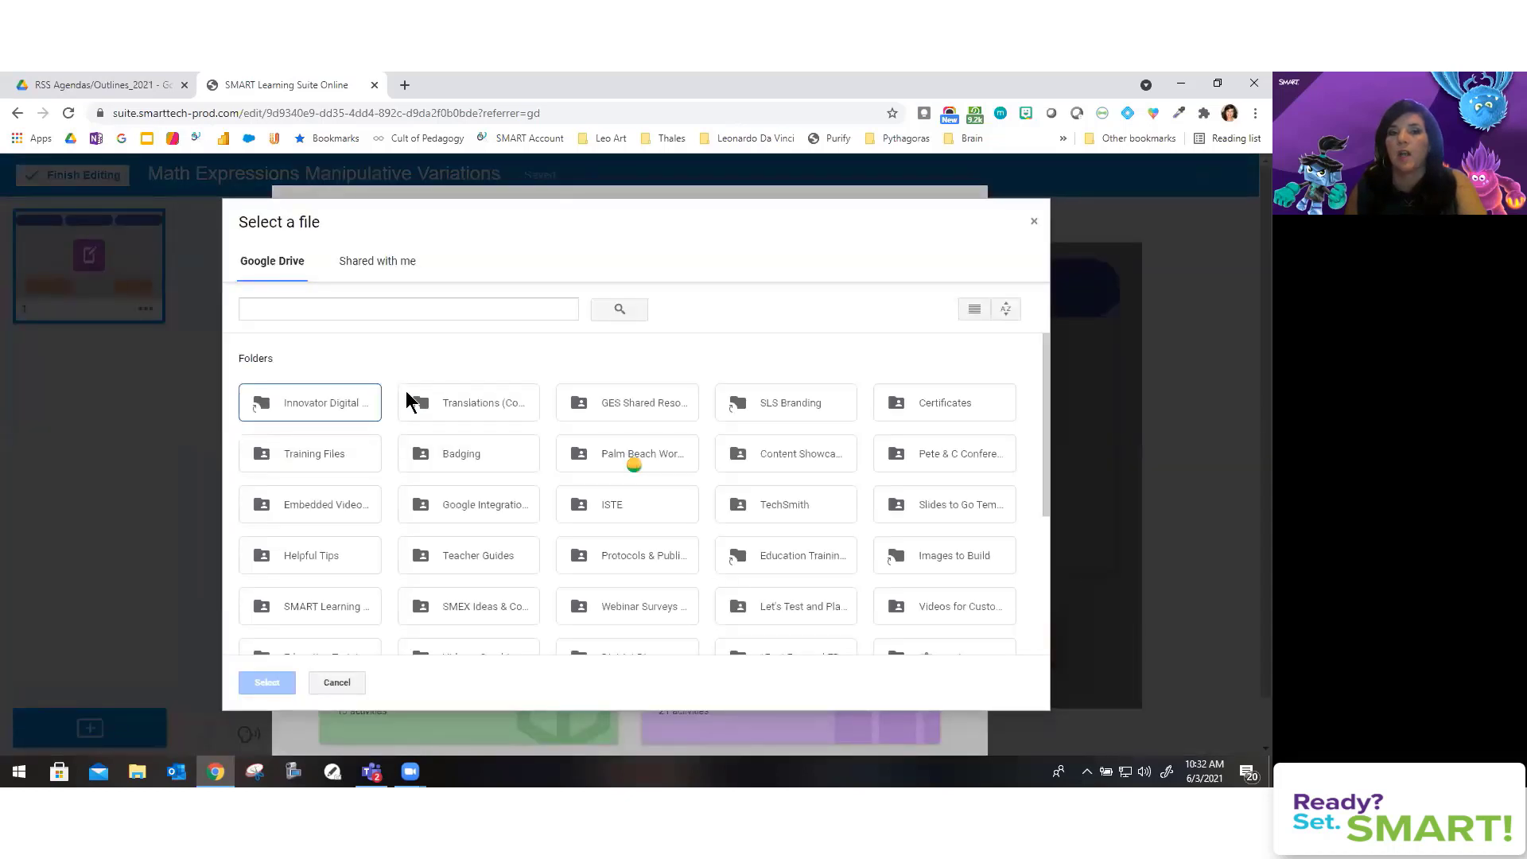
# Step: Search Drive for 'base ten blocks', then 'google', and browse the Google Integration Trainings folder
pyautogui.click(315, 303)
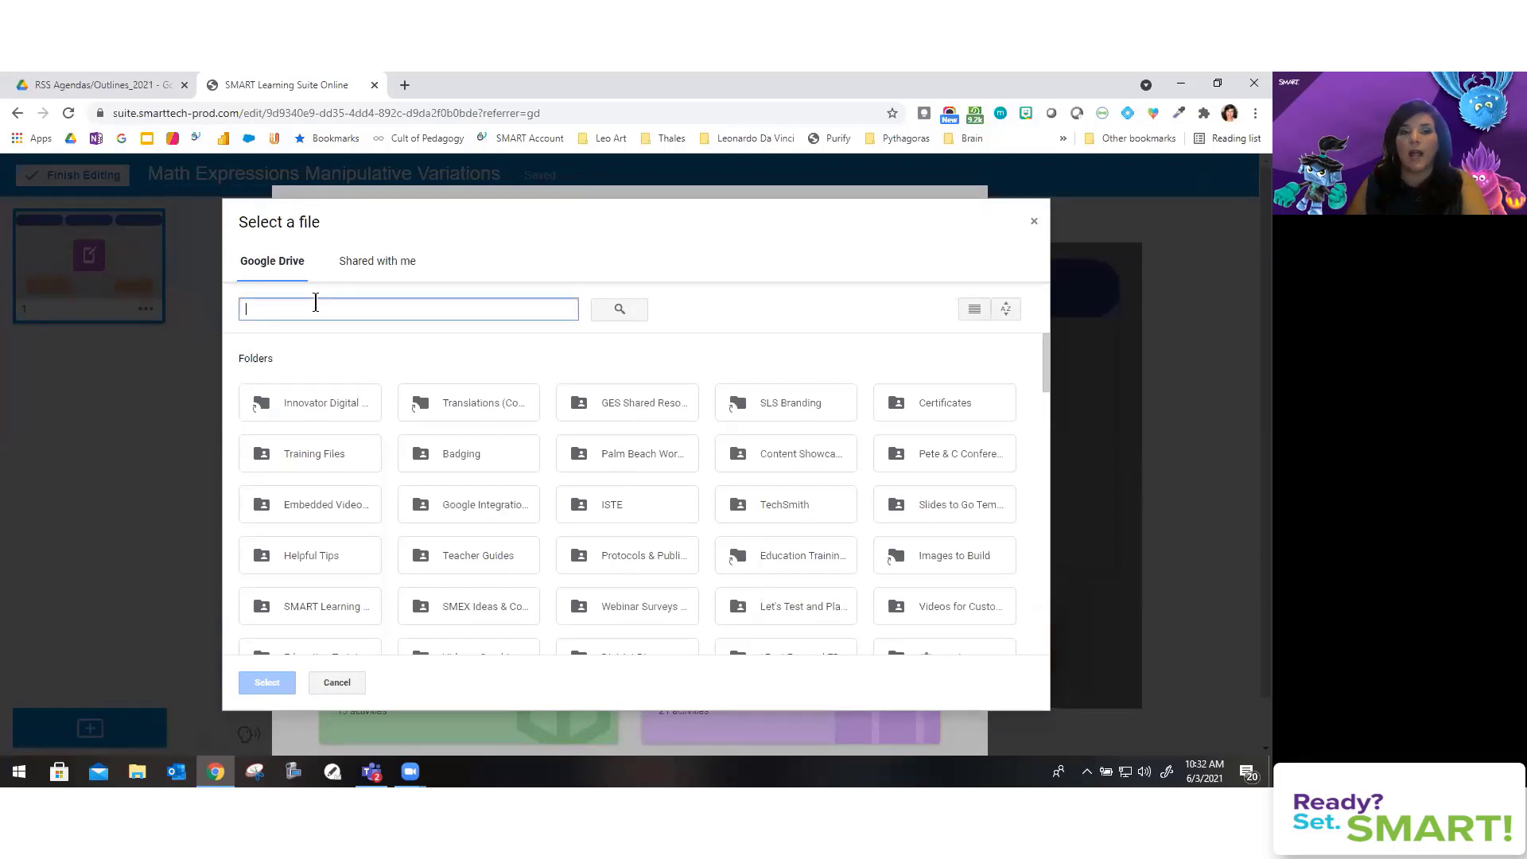
pyautogui.write('bas')
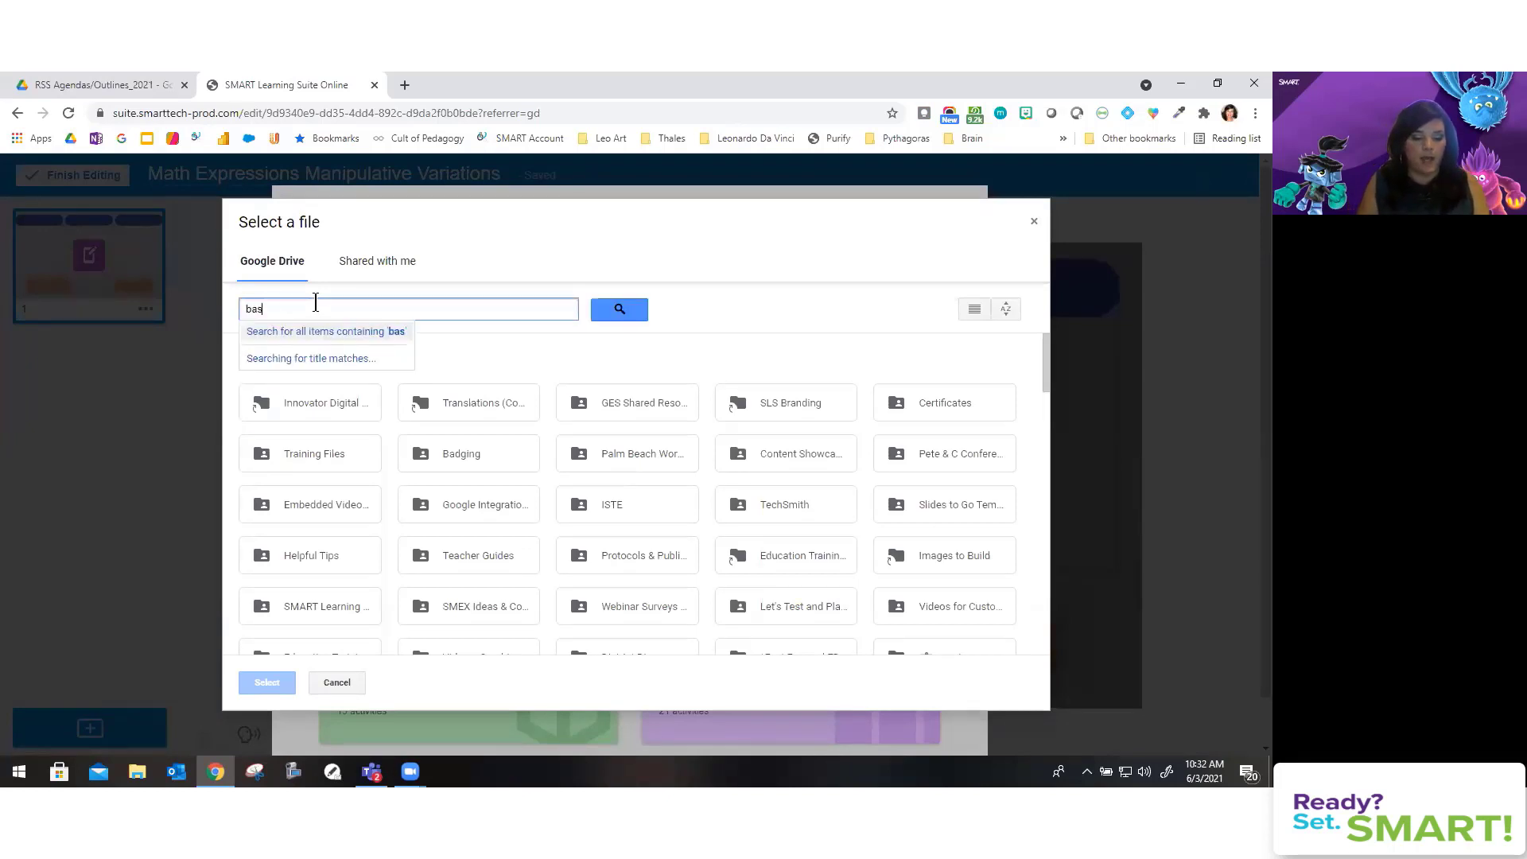
pyautogui.write('e ten')
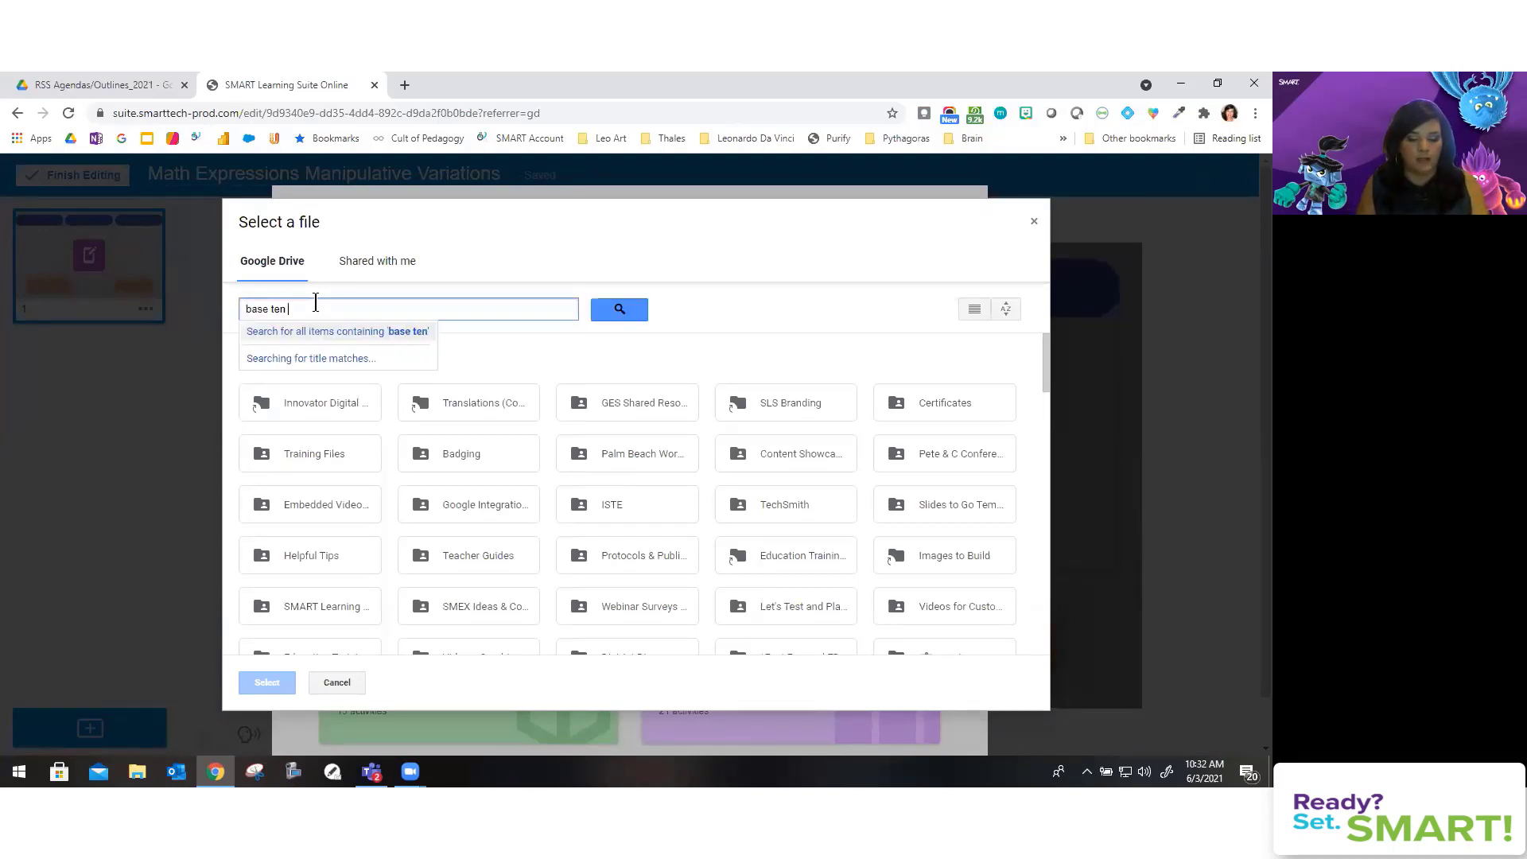
pyautogui.write(' blocks')
pyautogui.press('Return')
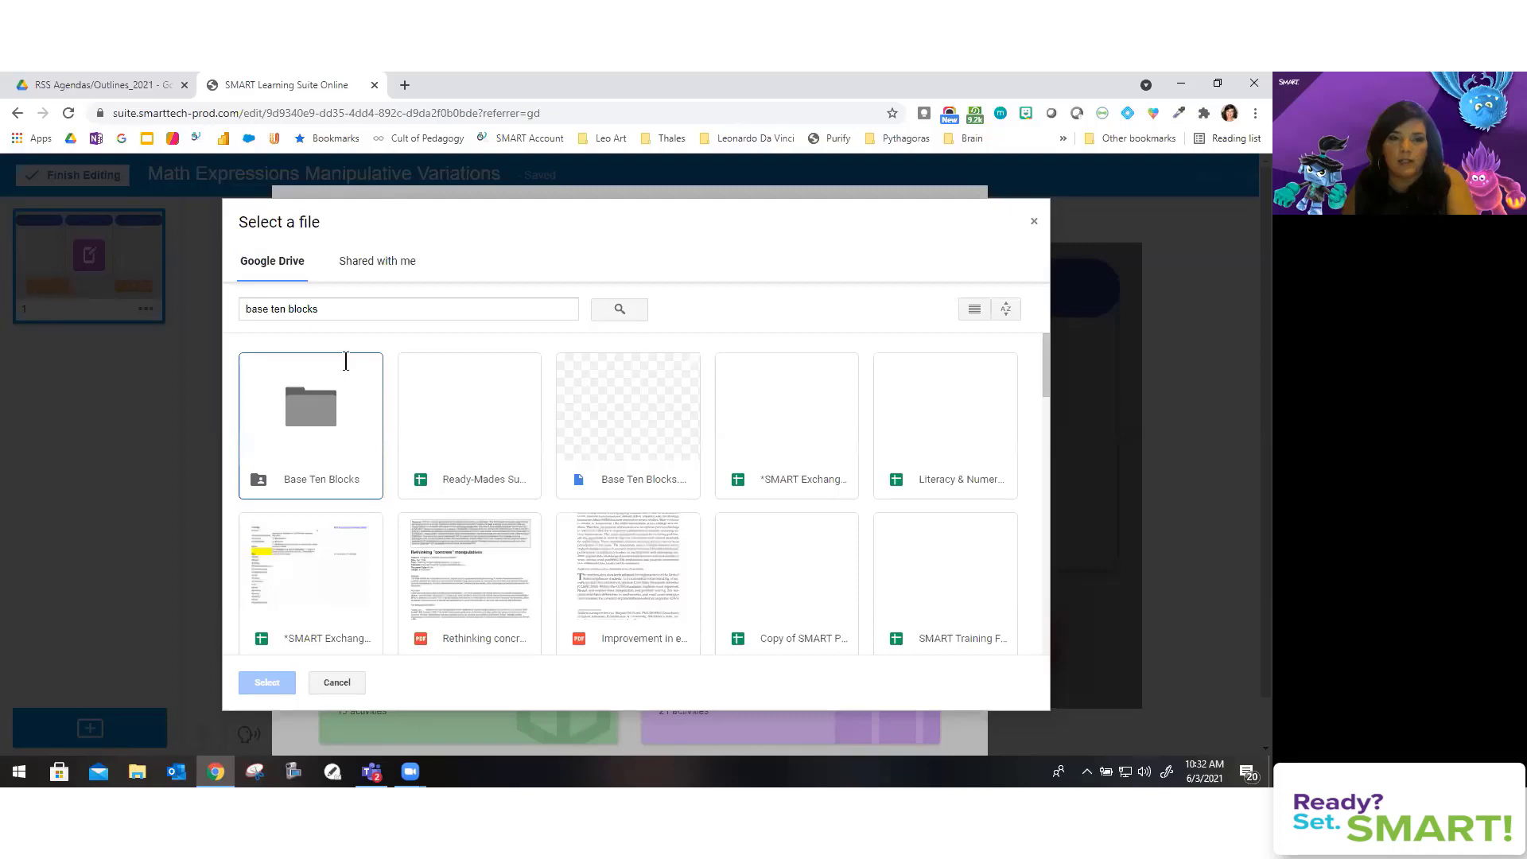
pyautogui.click(255, 309)
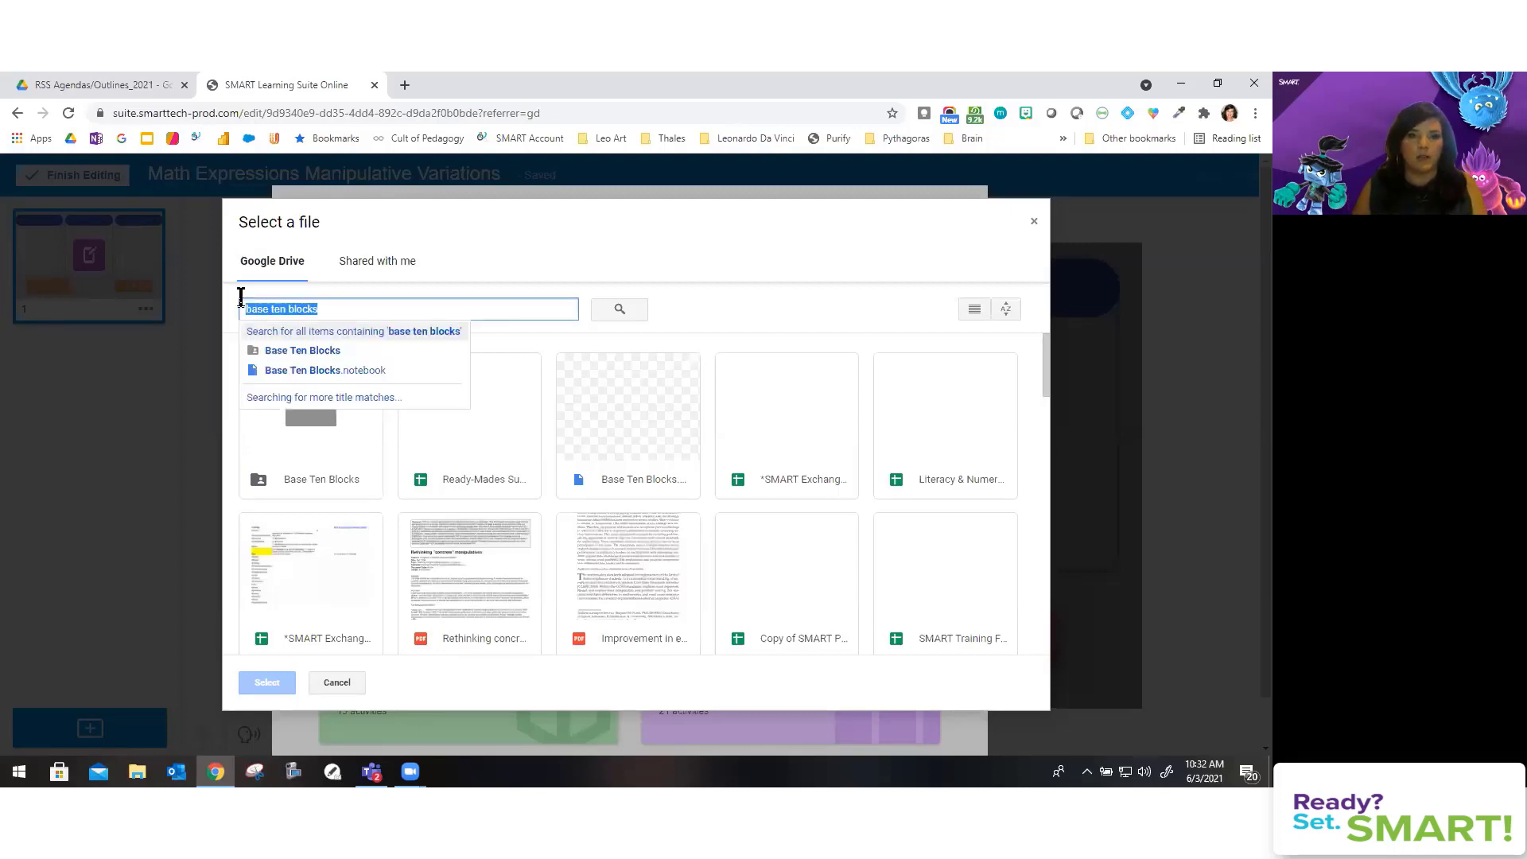
pyautogui.write('google')
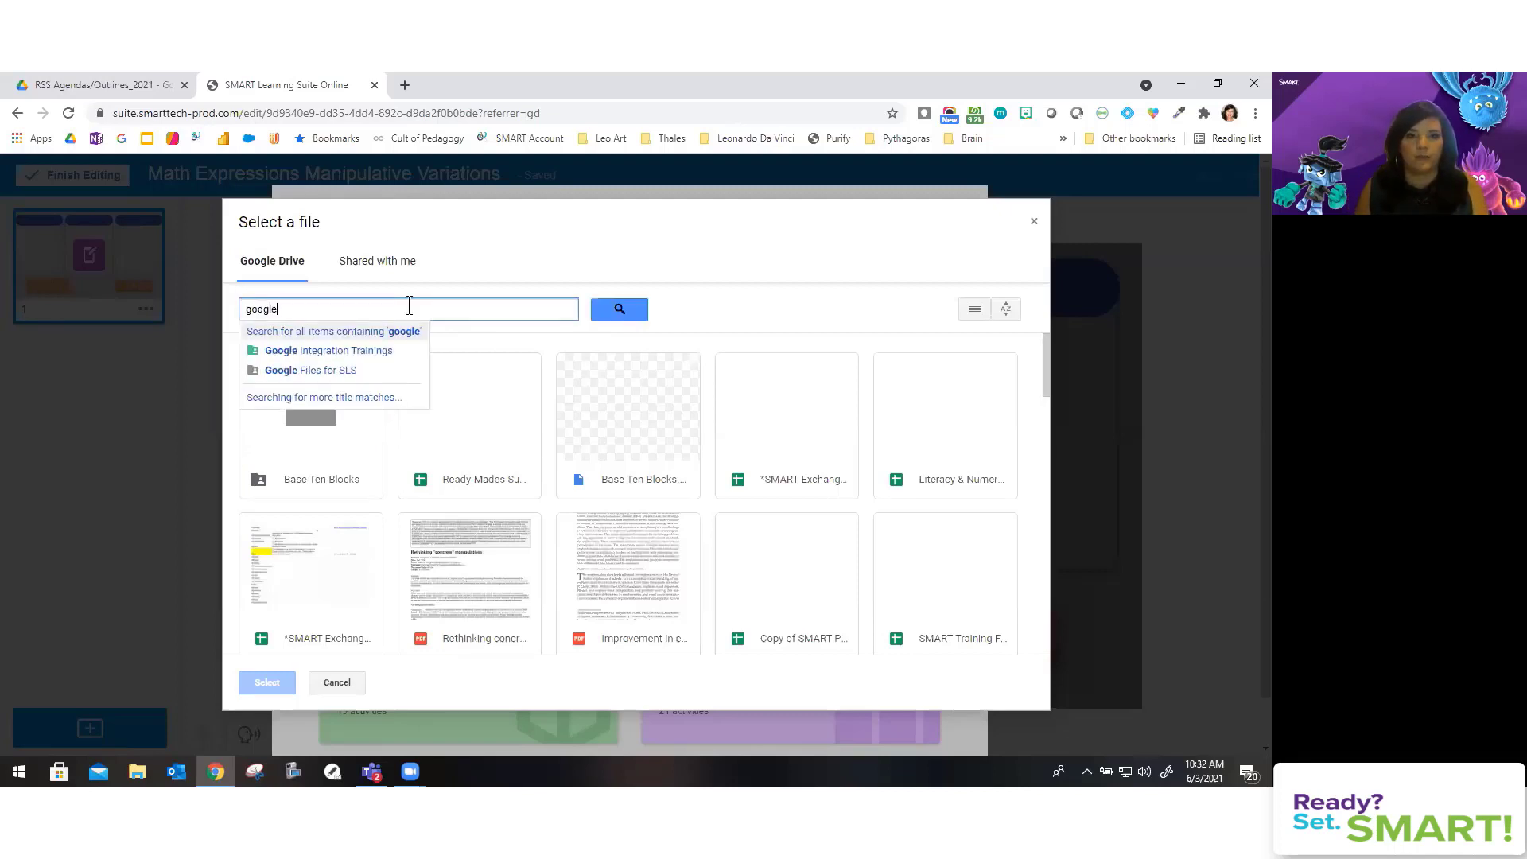
pyautogui.click(316, 351)
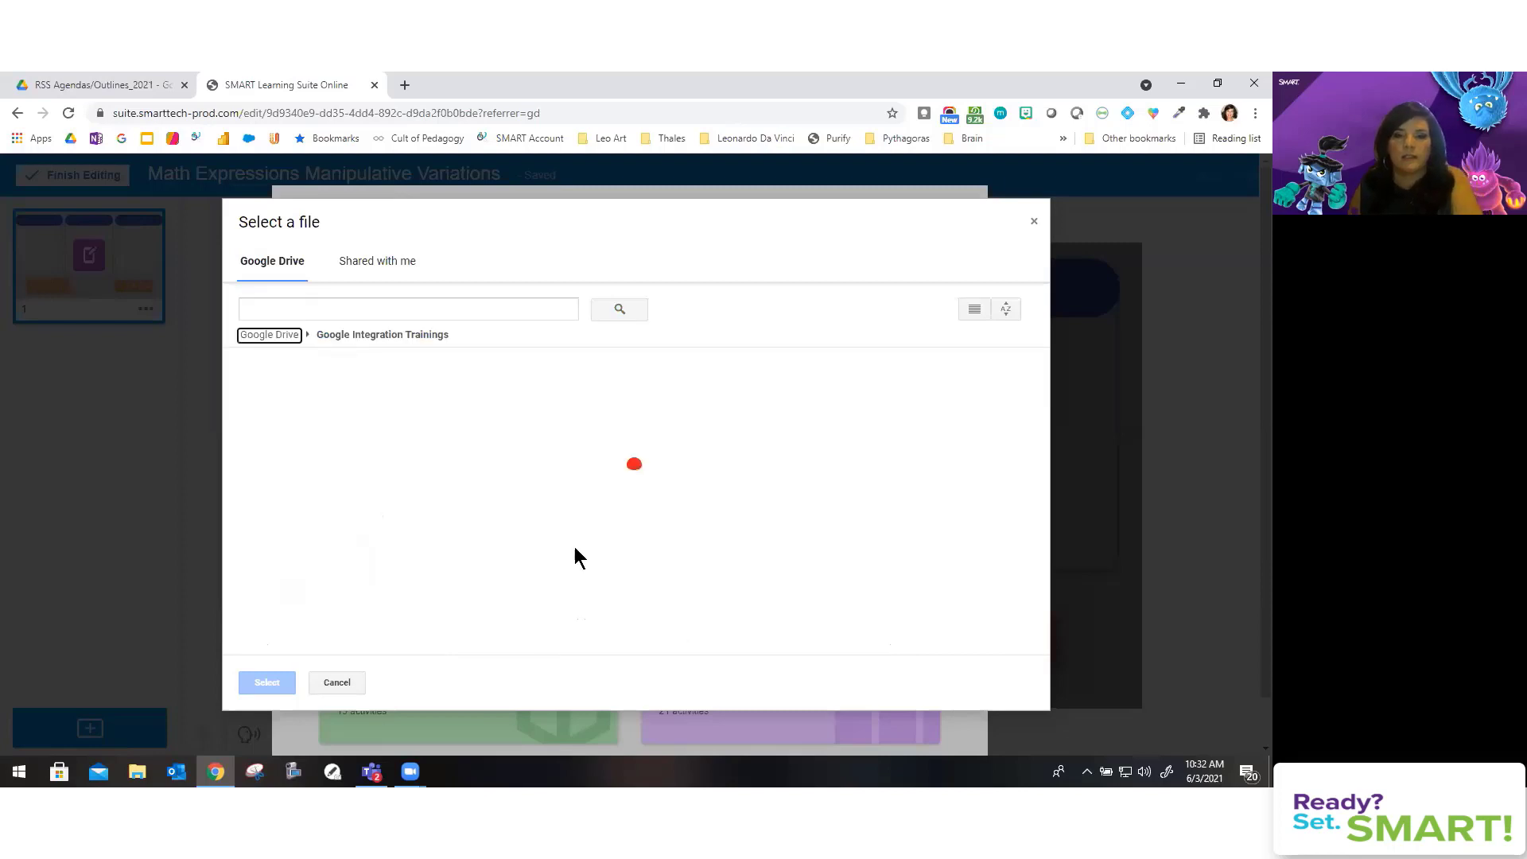
pyautogui.scroll(-3, 688, 501)
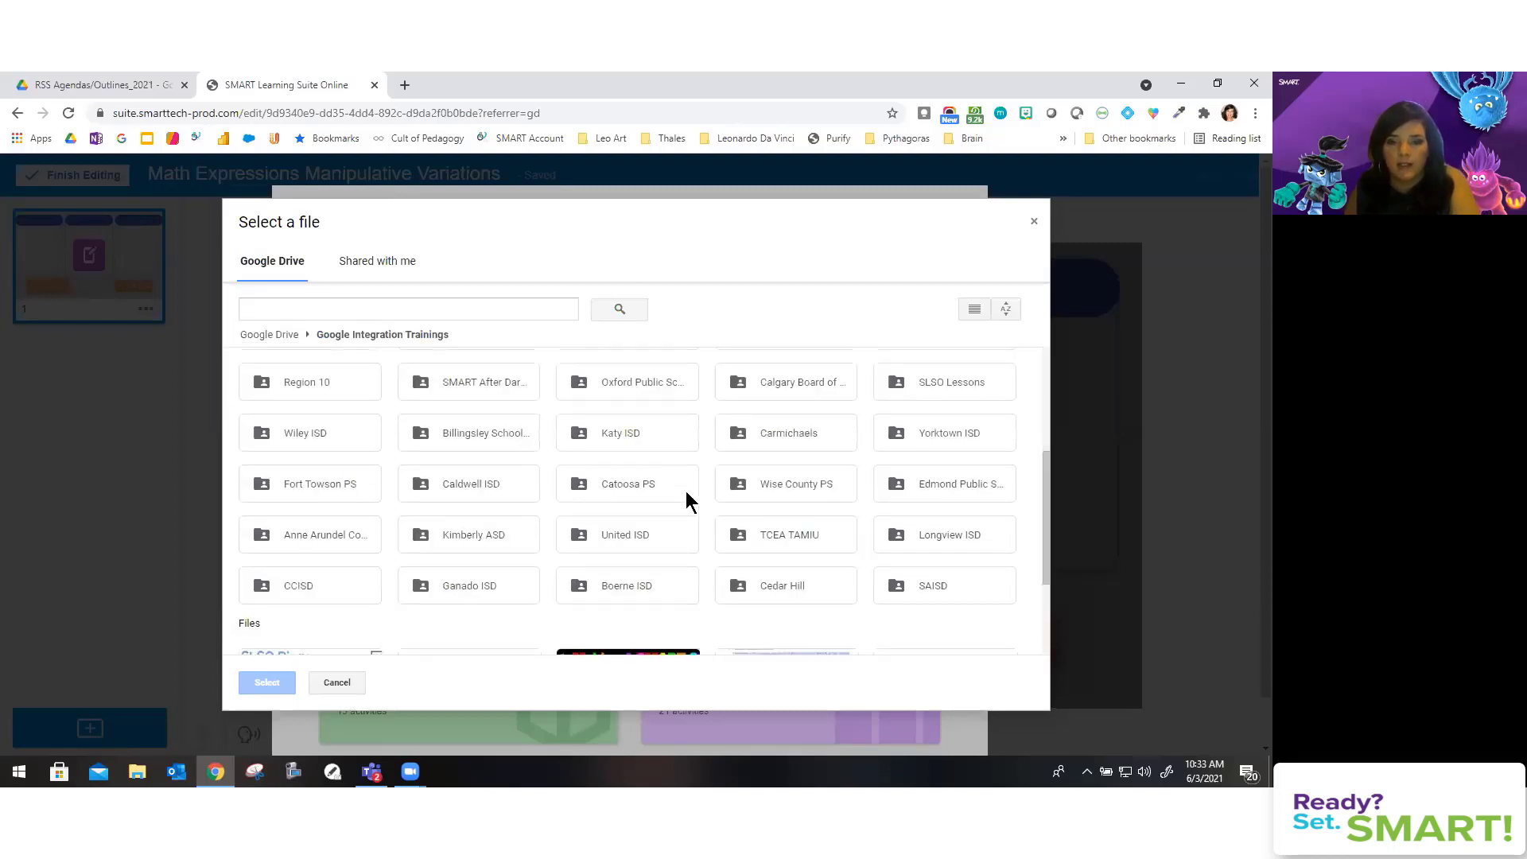
pyautogui.scroll(3, 689, 501)
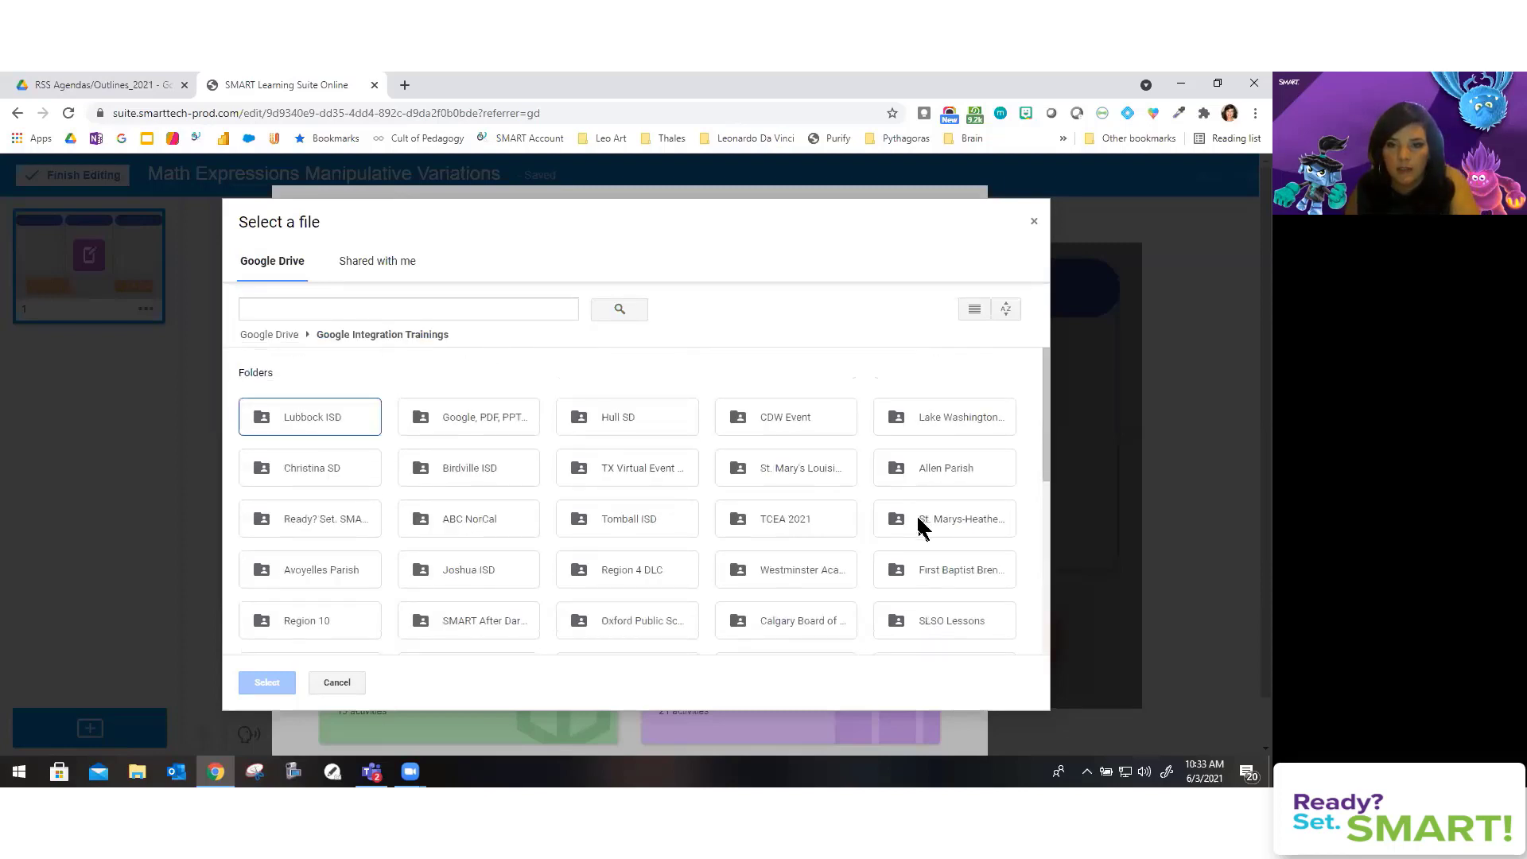
pyautogui.scroll(-1, 274, 302)
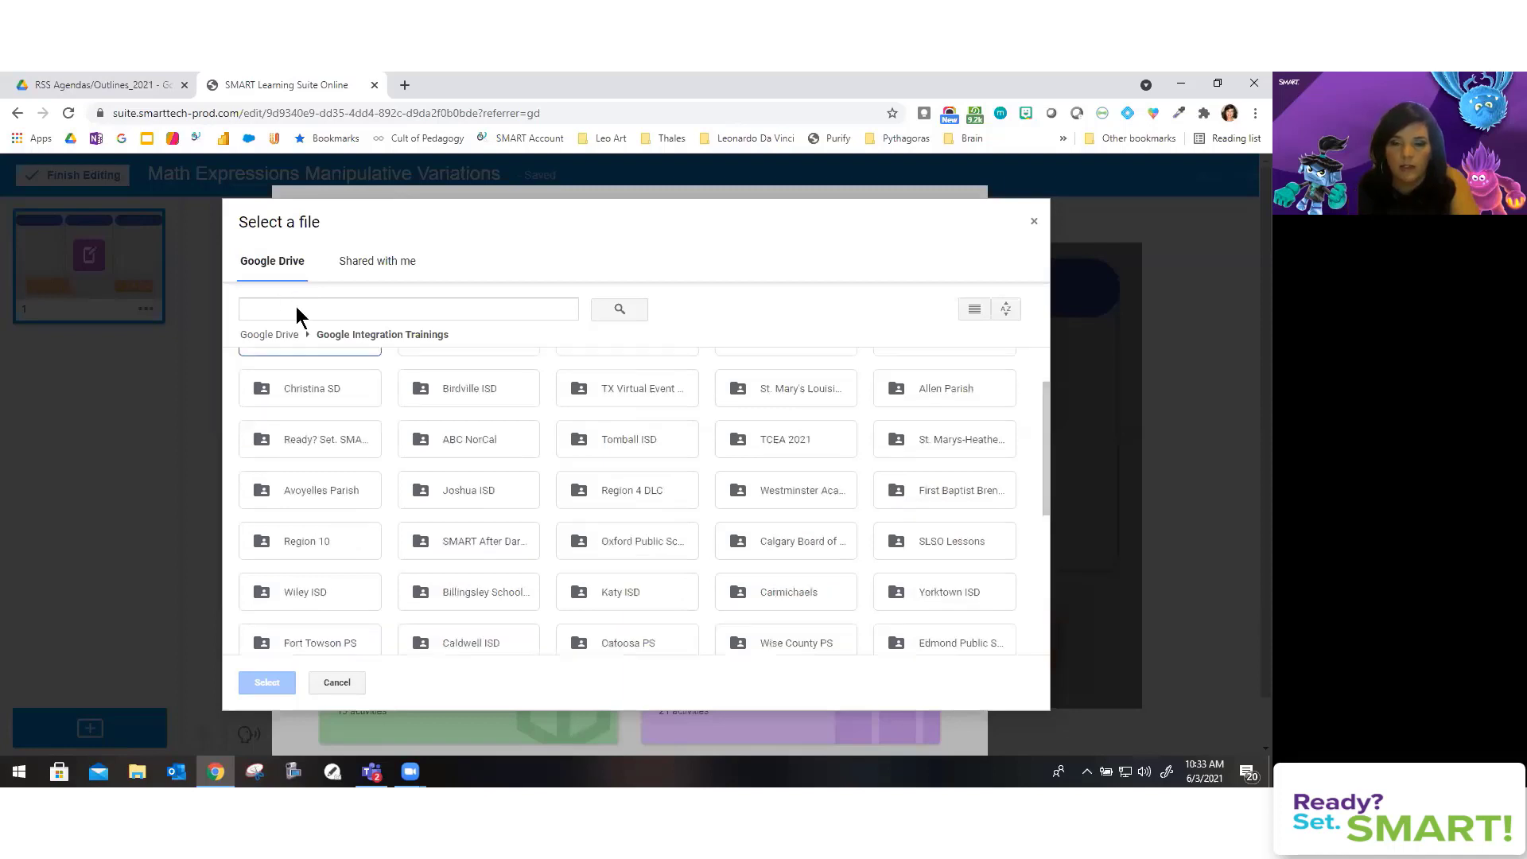
pyautogui.scroll(-1, 744, 512)
pyautogui.scroll(-1, 744, 512)
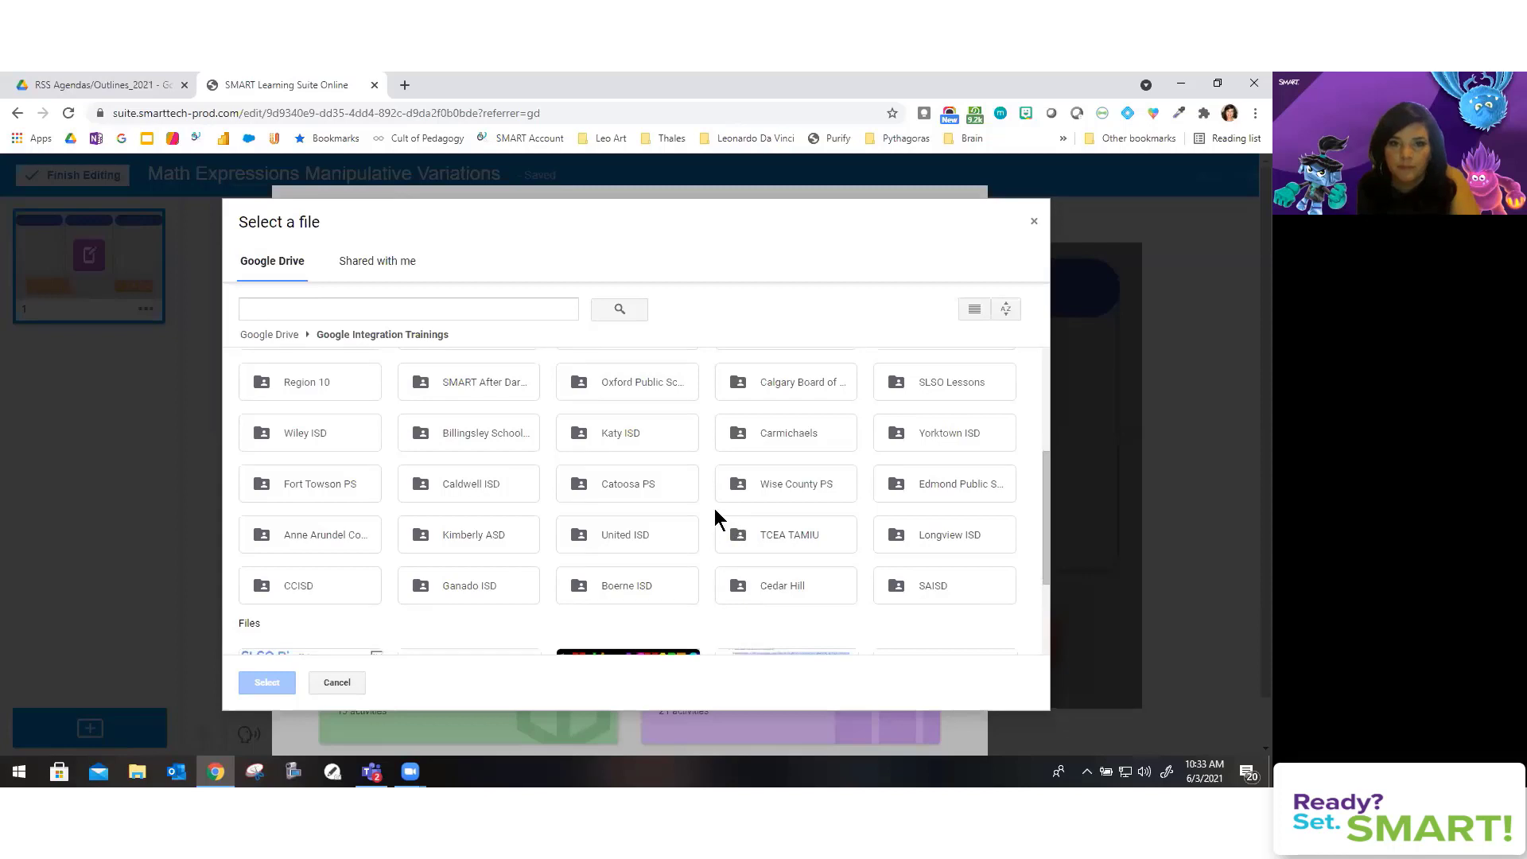
pyautogui.scroll(2, 606, 450)
# Step: Search 'ppt' and open Google, PDF, PPTs & More > *Content > Math > Elementary, selecting Ten Frame
pyautogui.click(288, 309)
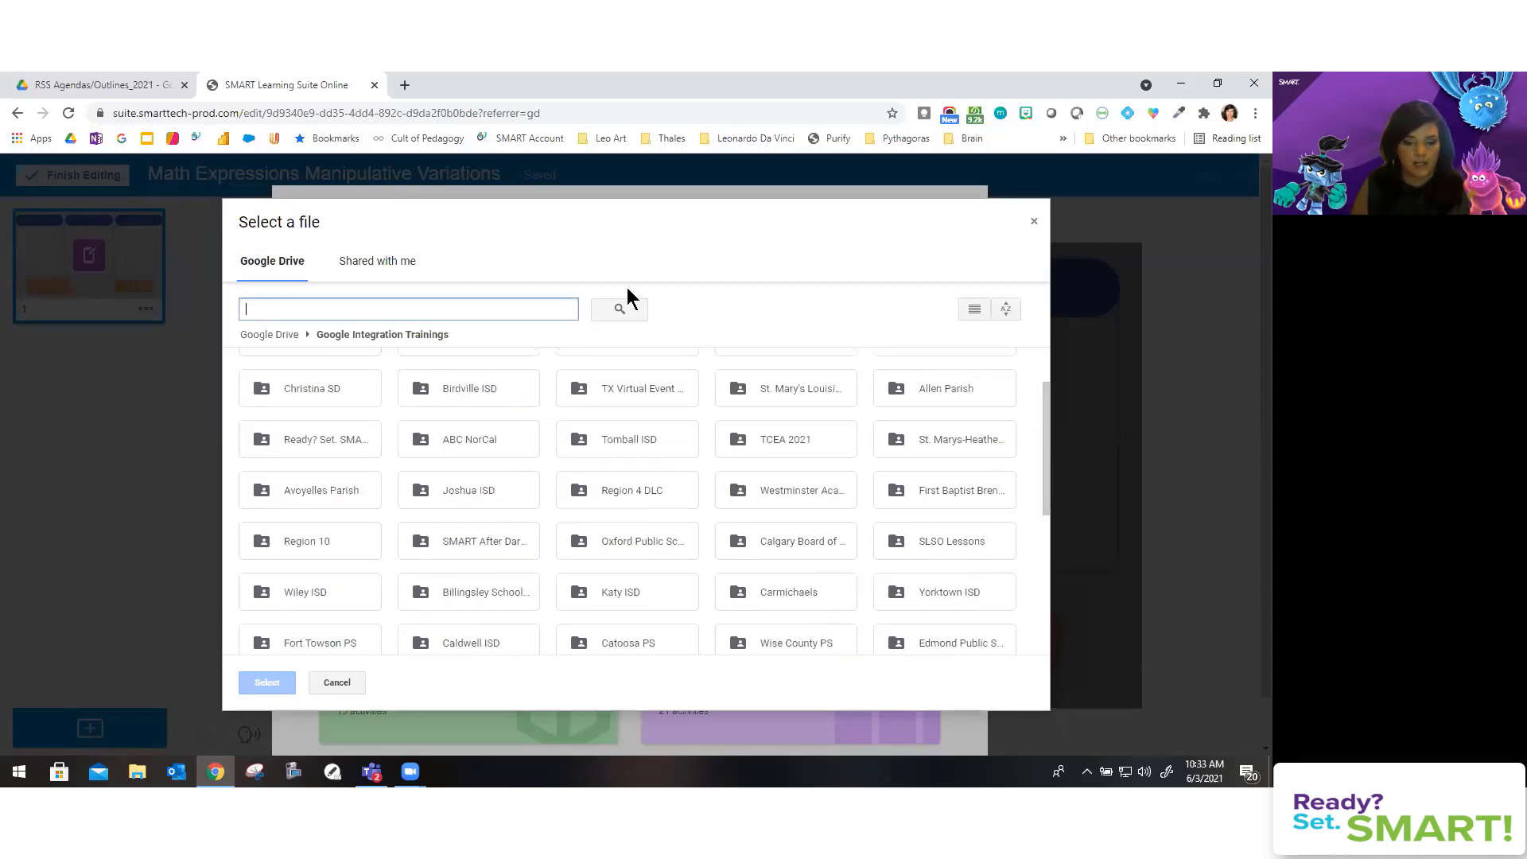
pyautogui.write('p')
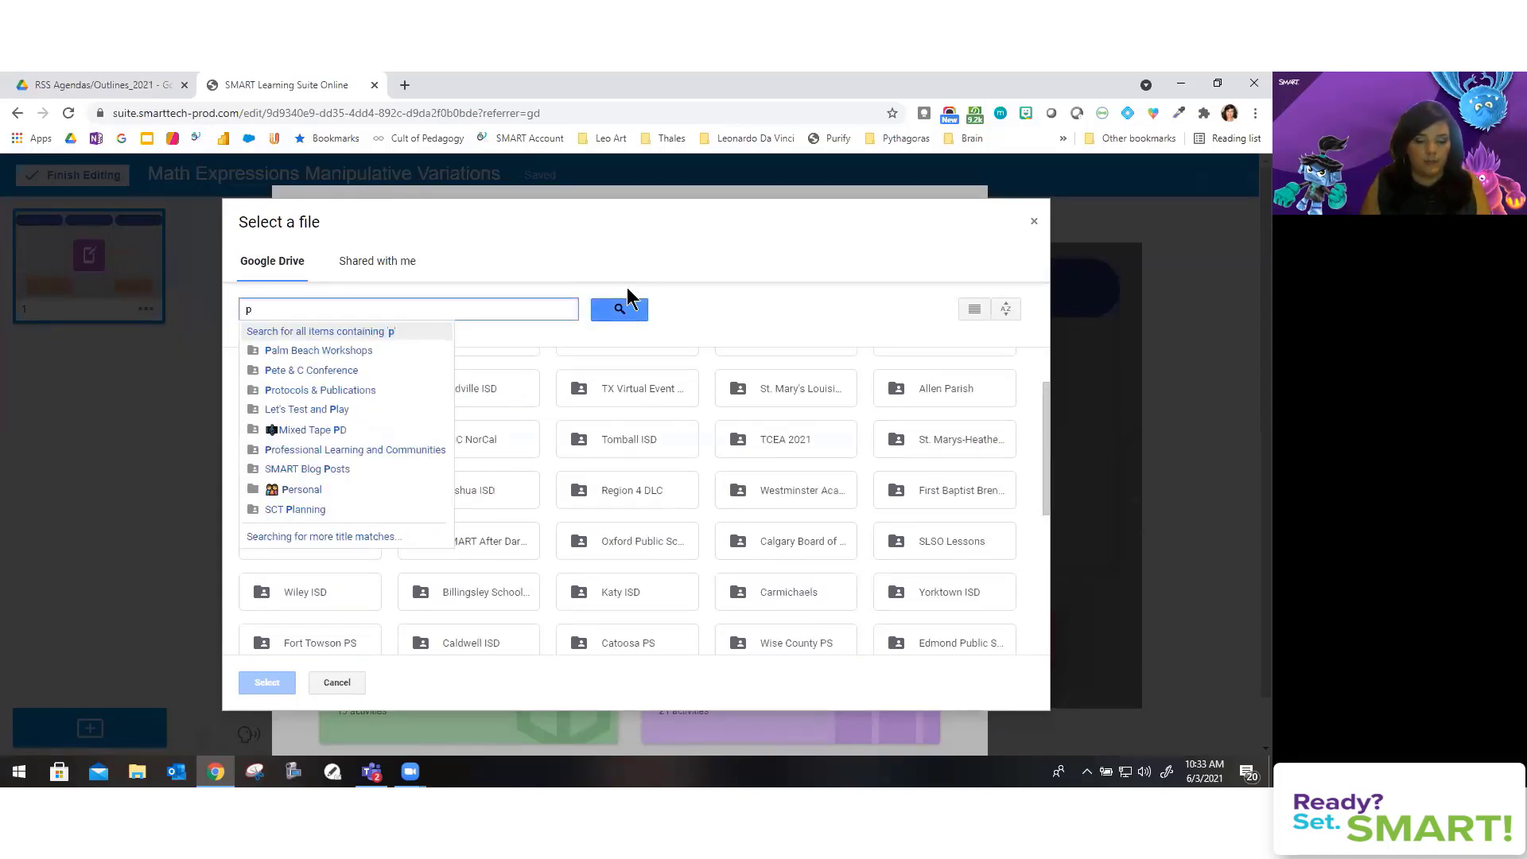
pyautogui.press('BackSpace')
pyautogui.write('ppt')
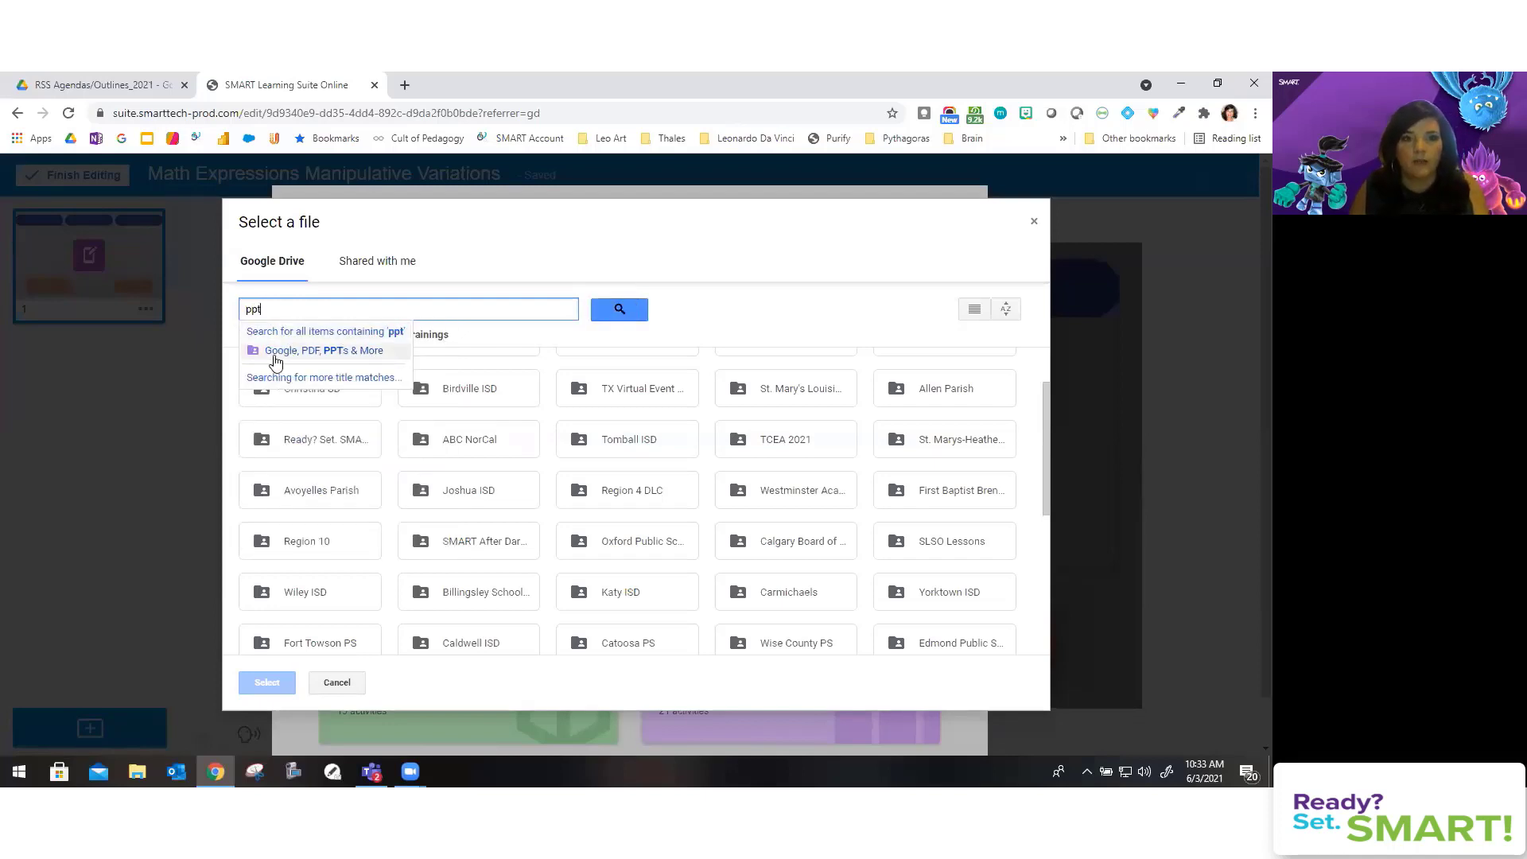
pyautogui.click(262, 362)
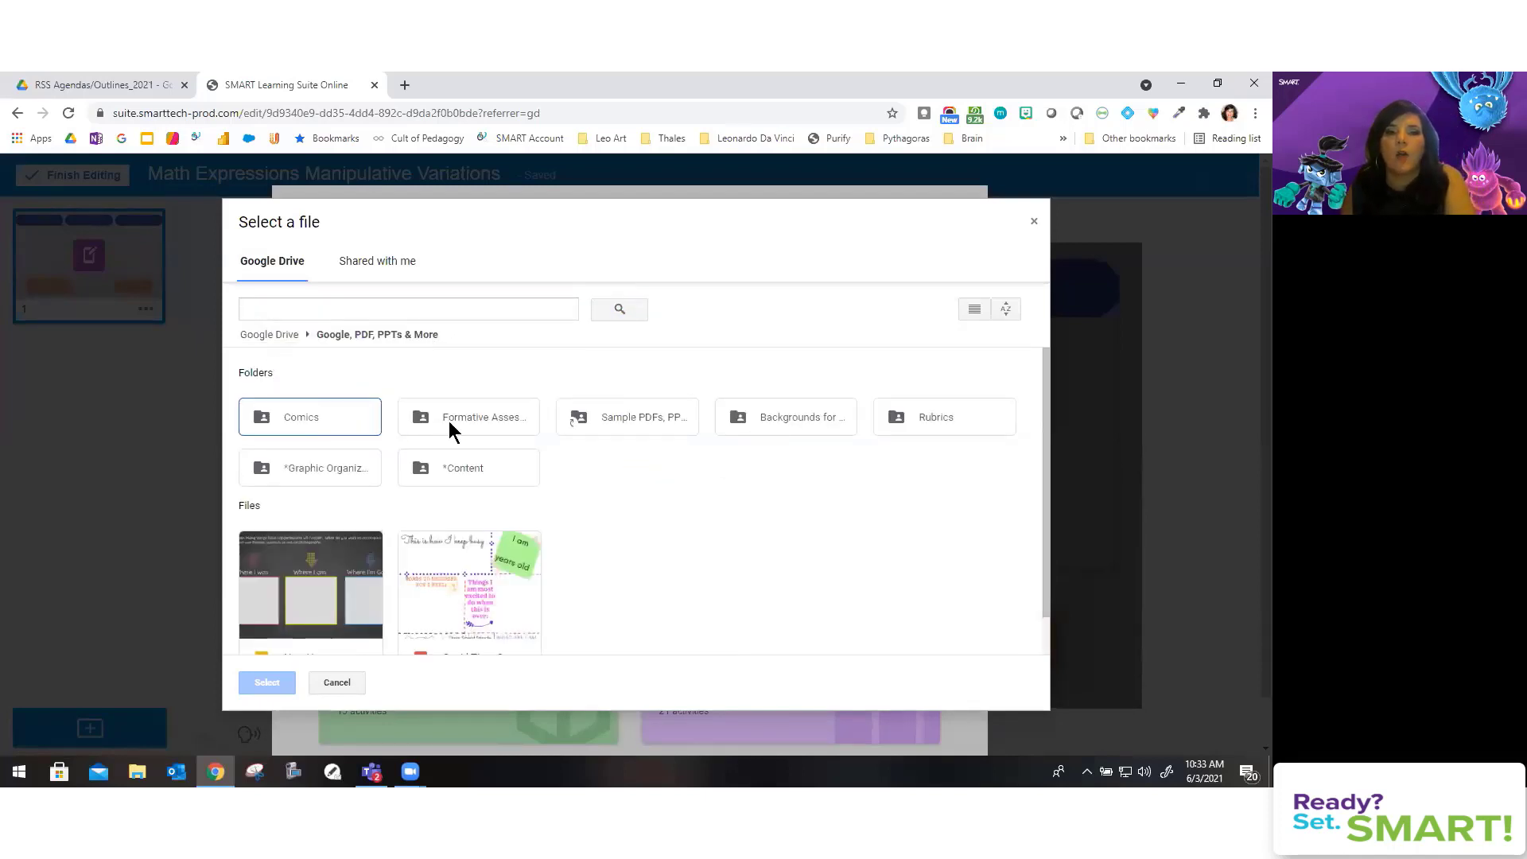
pyautogui.doubleClick(451, 477)
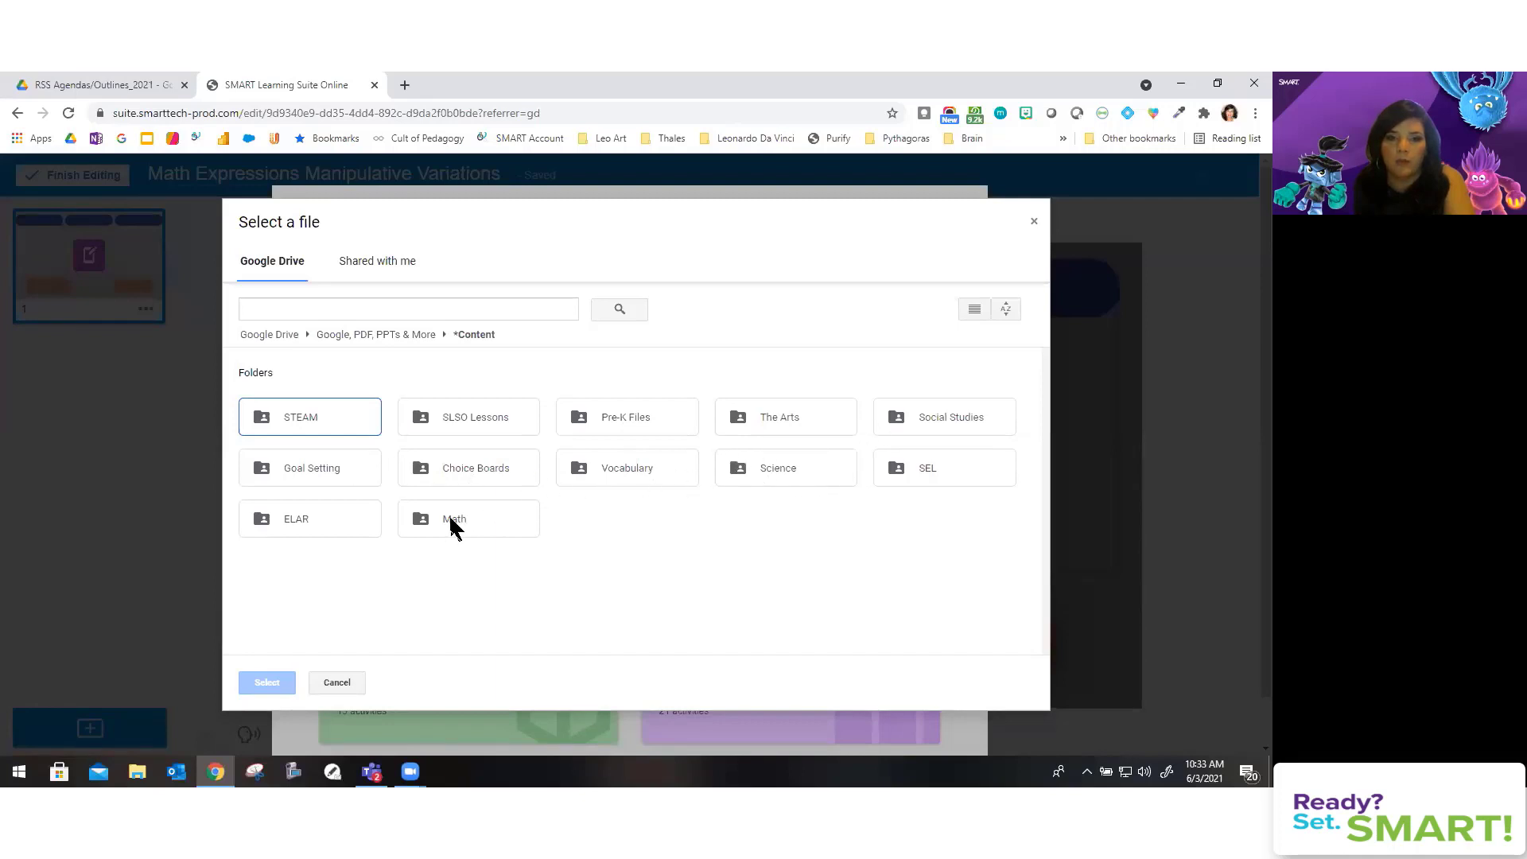
pyautogui.doubleClick(452, 517)
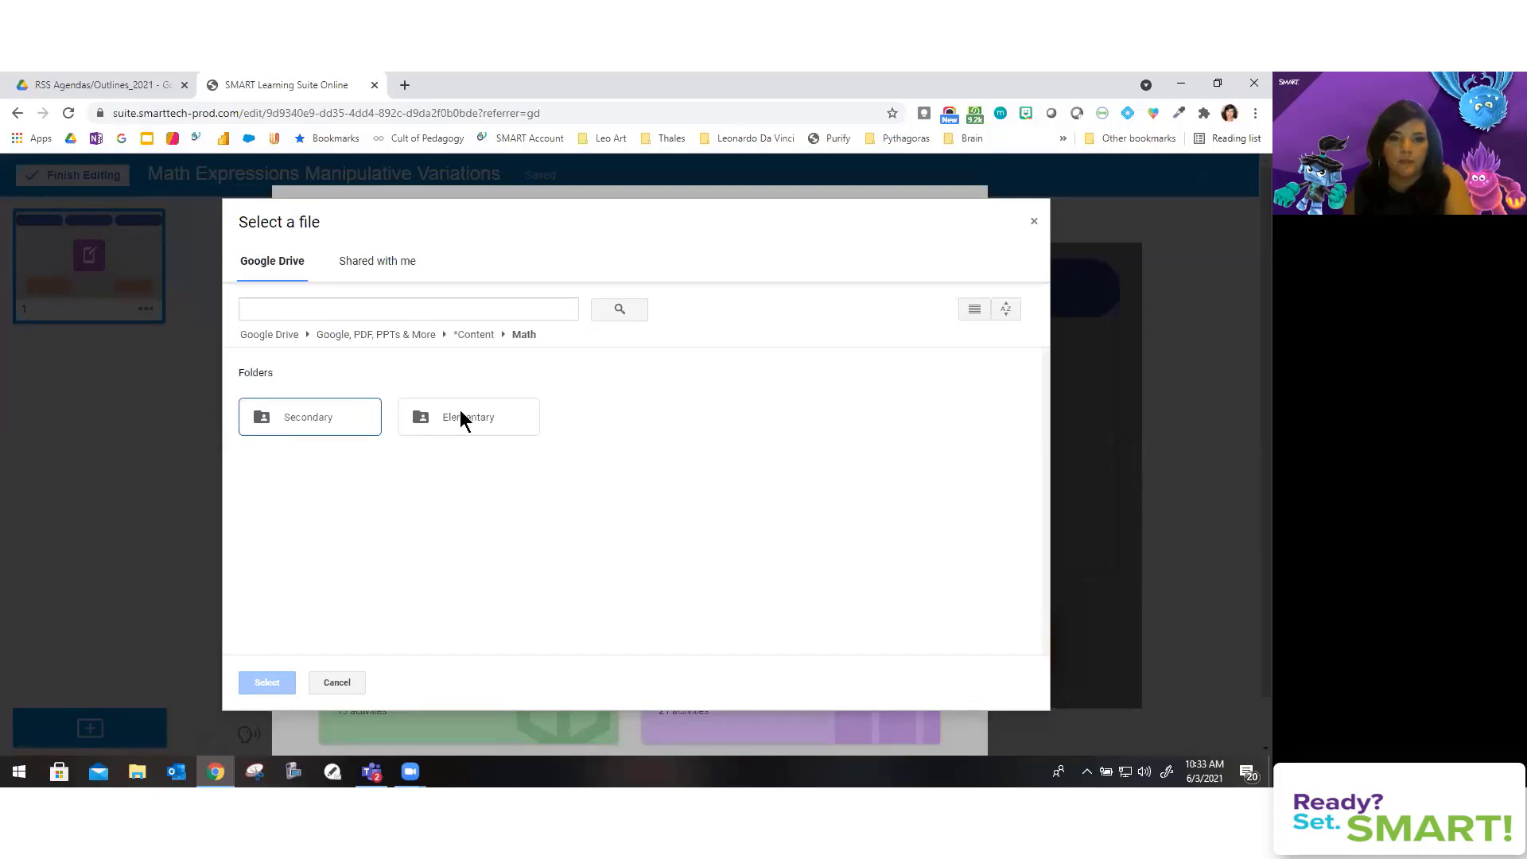
pyautogui.doubleClick(460, 413)
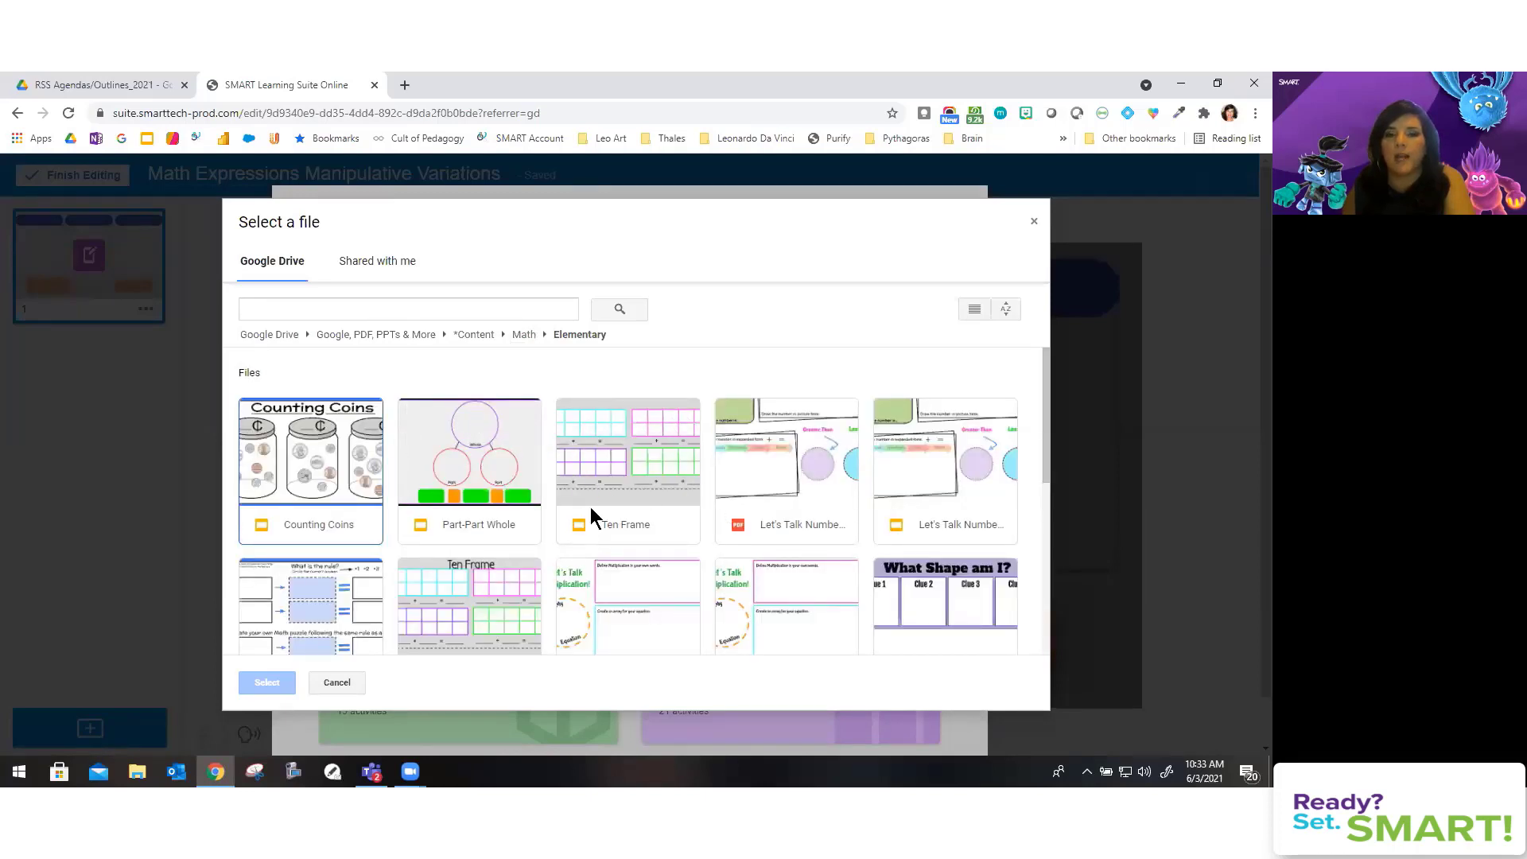
pyautogui.click(649, 449)
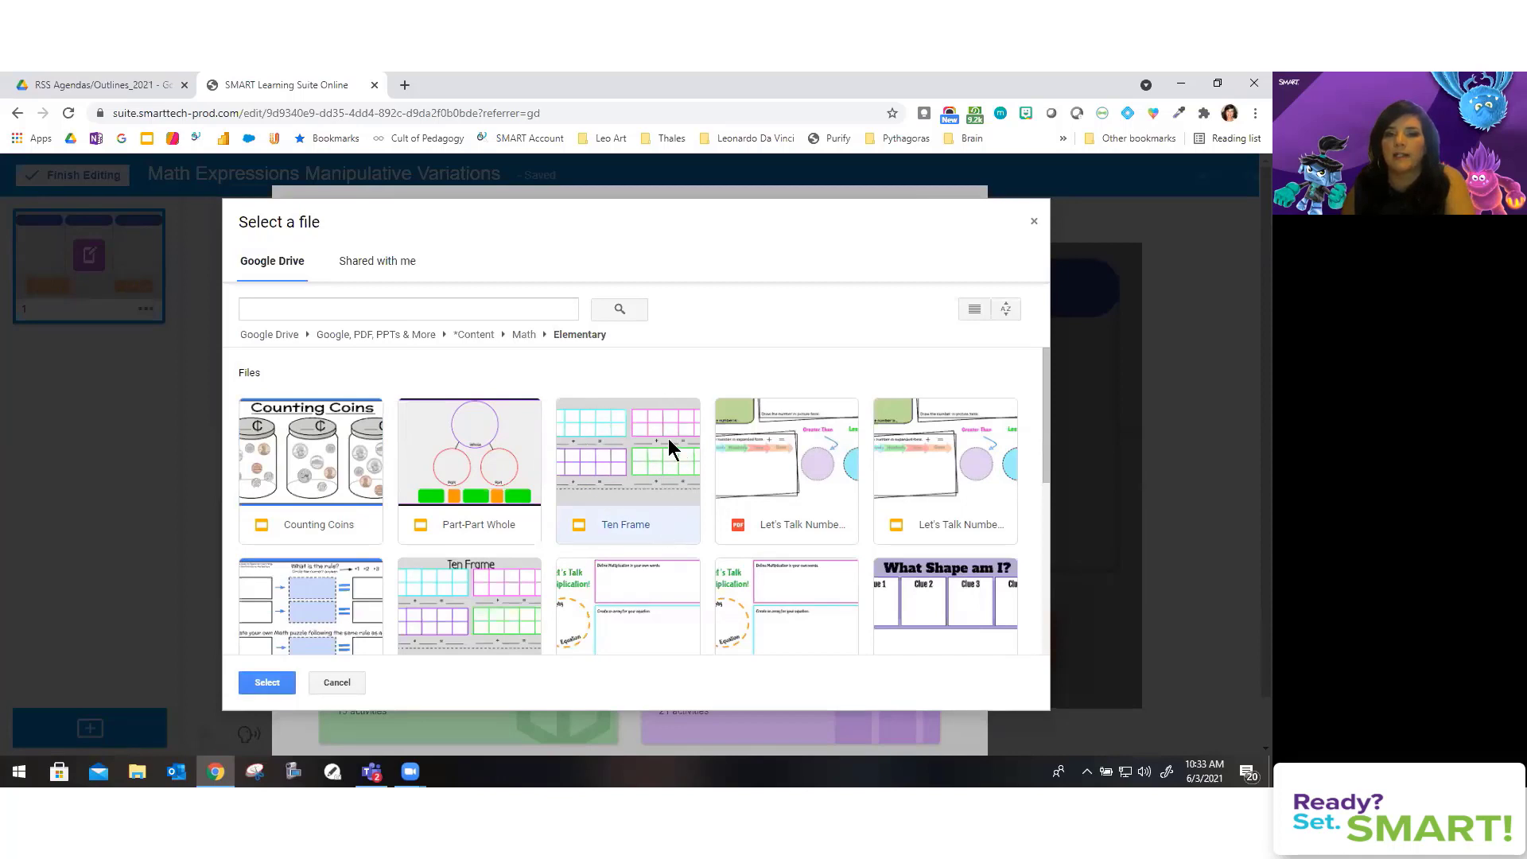
# Step: Import the Ten Frame file into the lesson and go to the new page 2
pyautogui.click(267, 684)
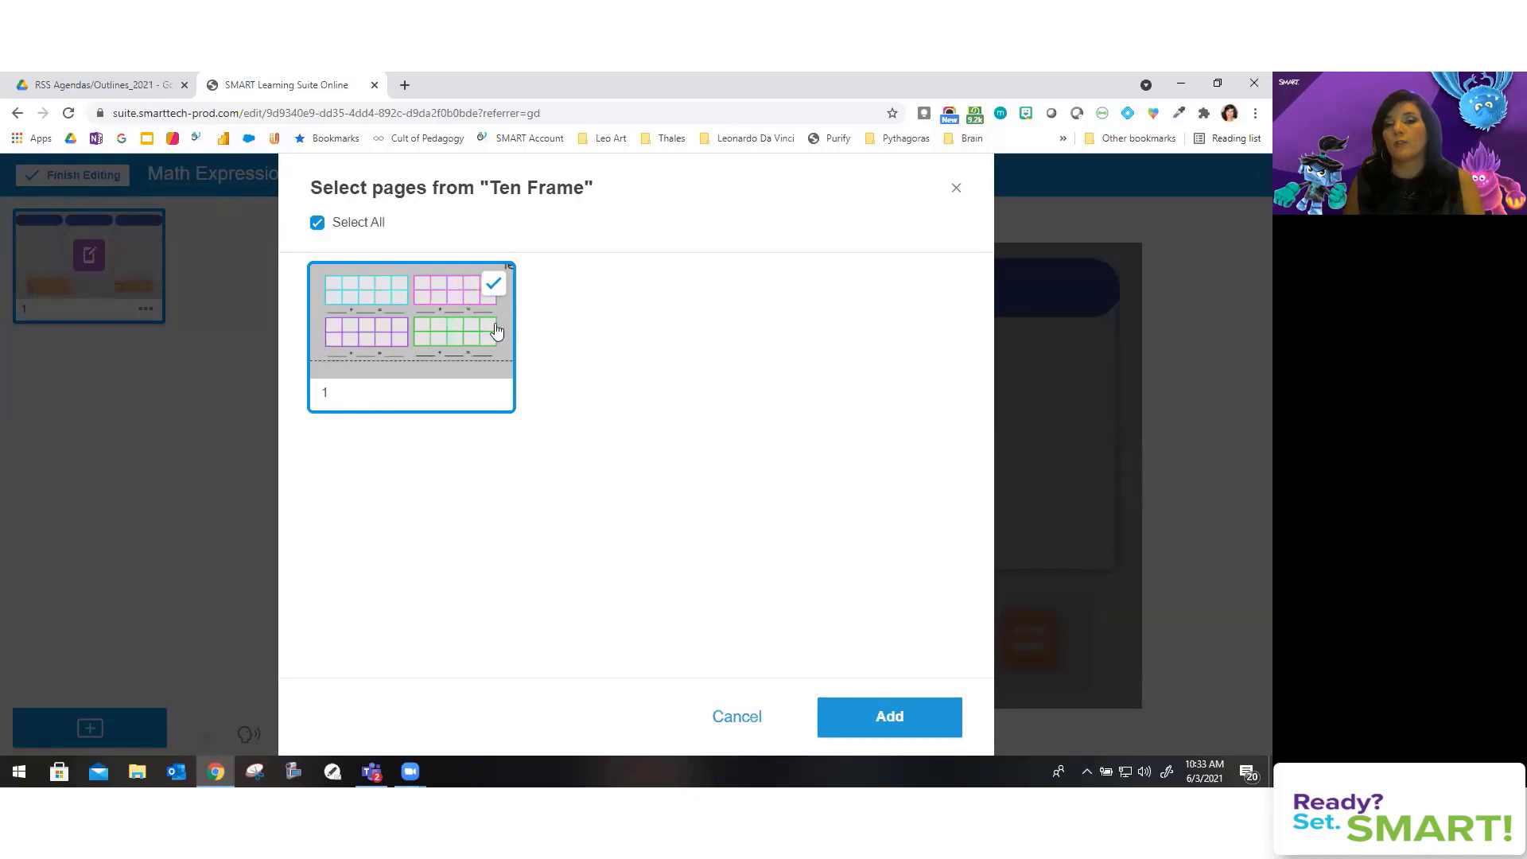
pyautogui.click(877, 719)
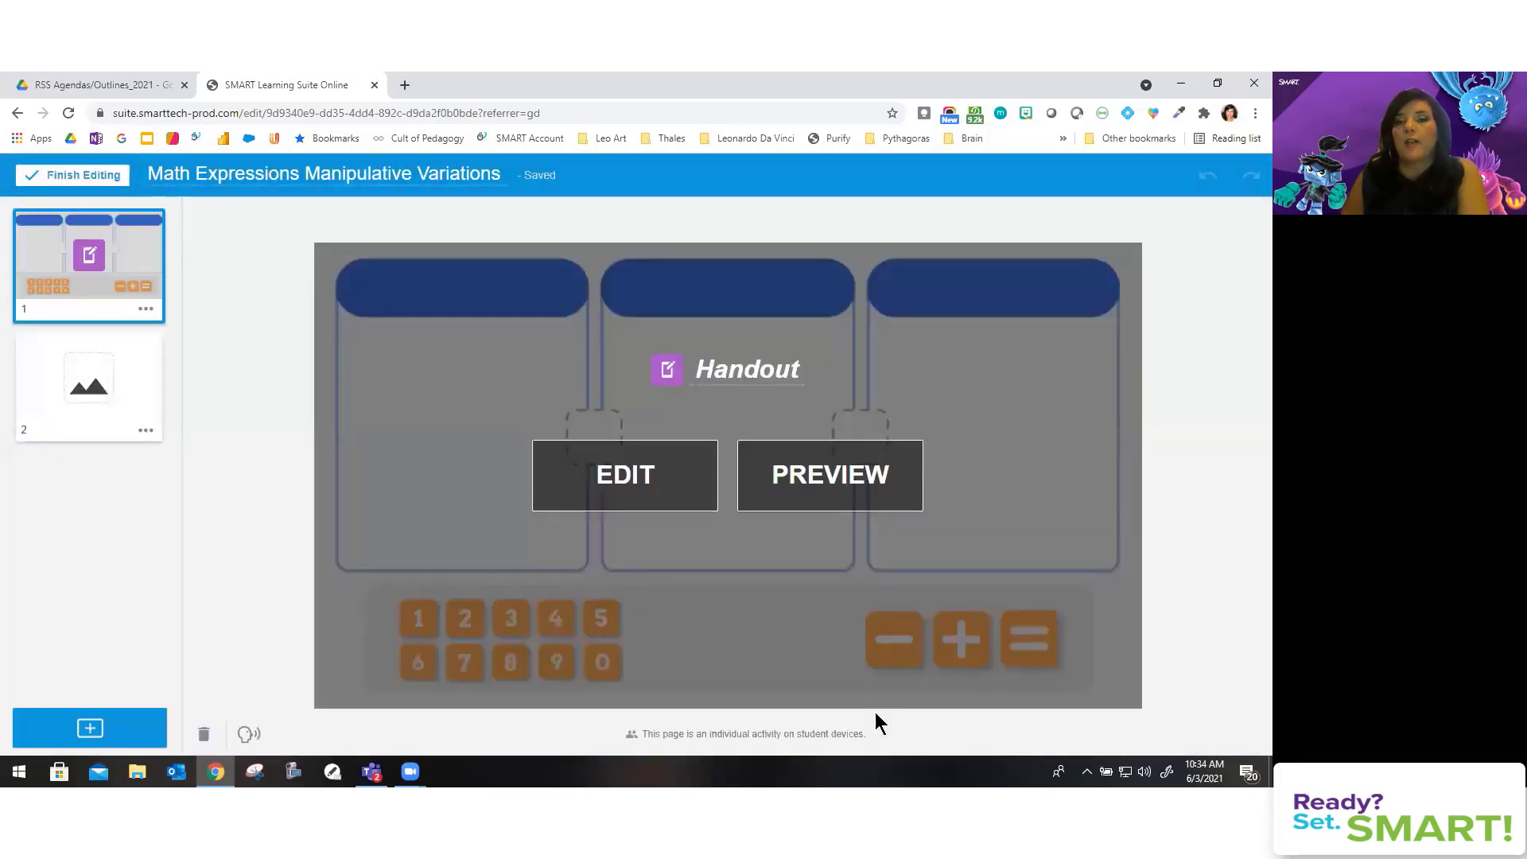
pyautogui.click(131, 380)
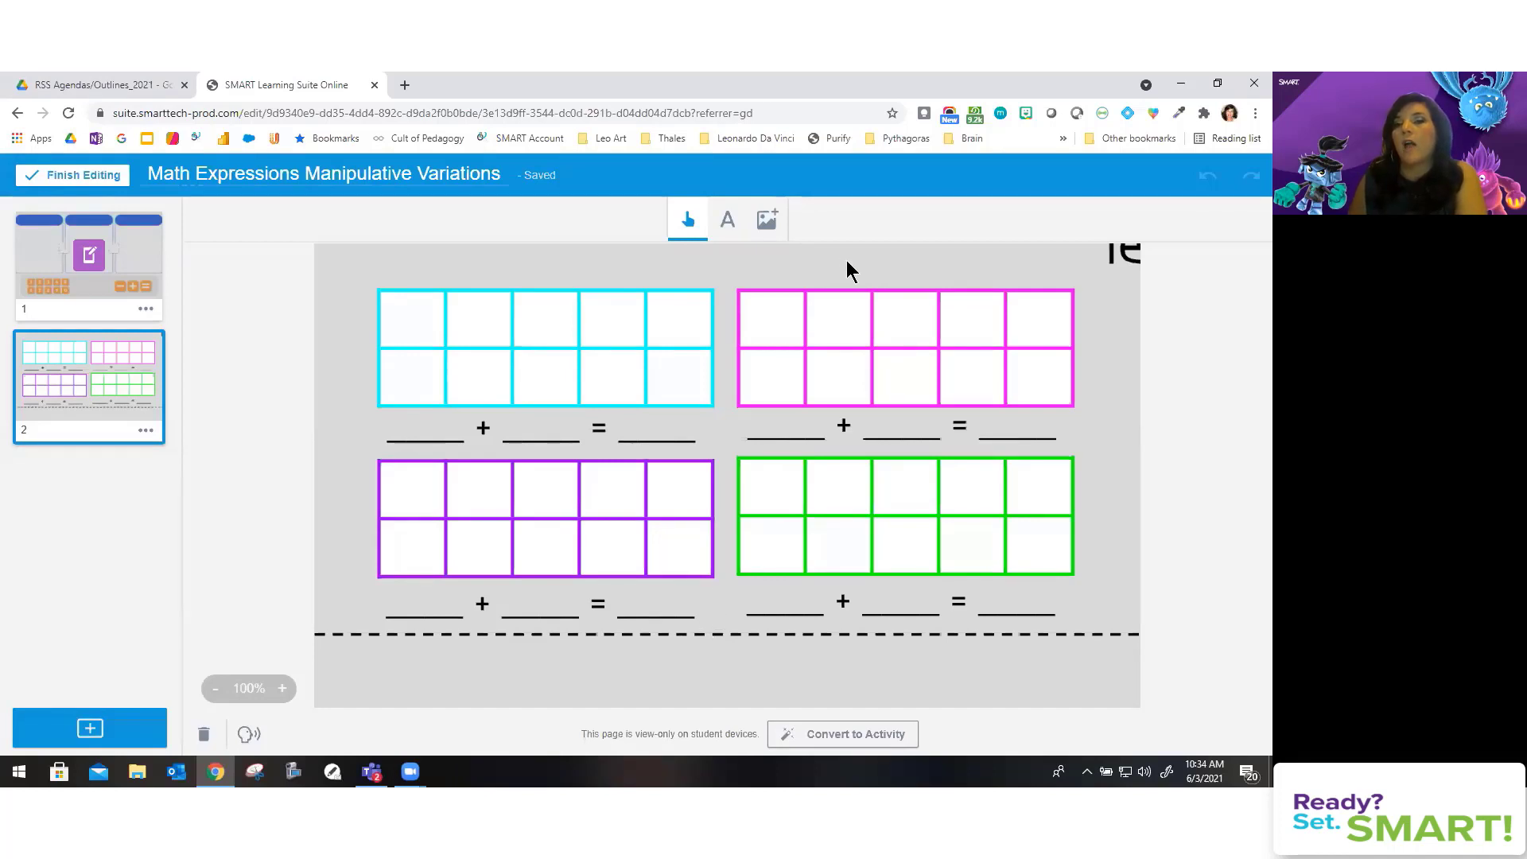
# Step: Insert the purple star and red heart images onto page 2
pyautogui.click(768, 222)
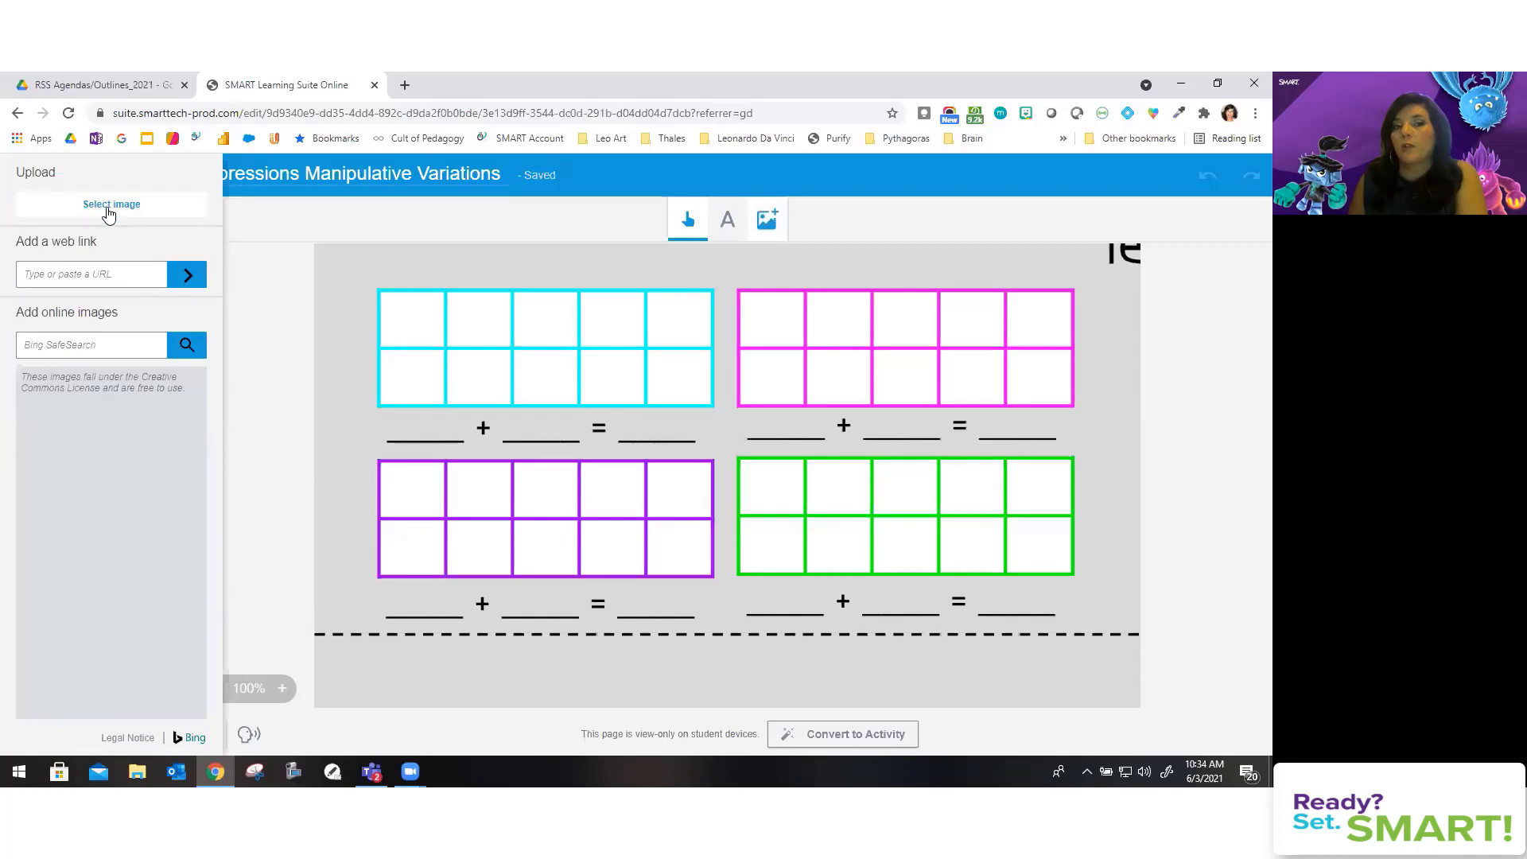
pyautogui.click(110, 209)
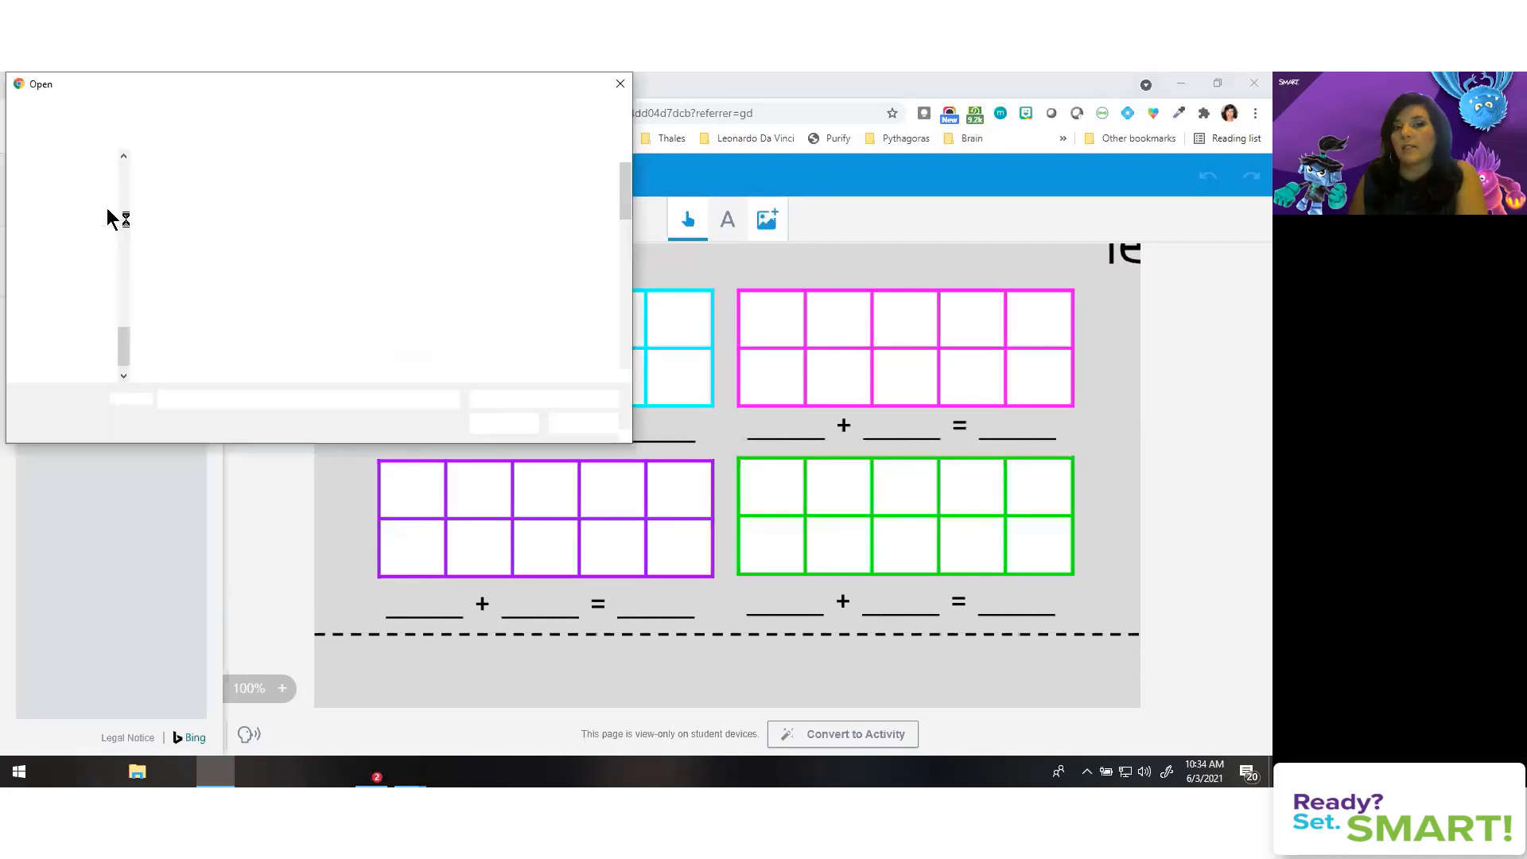
pyautogui.click(302, 329)
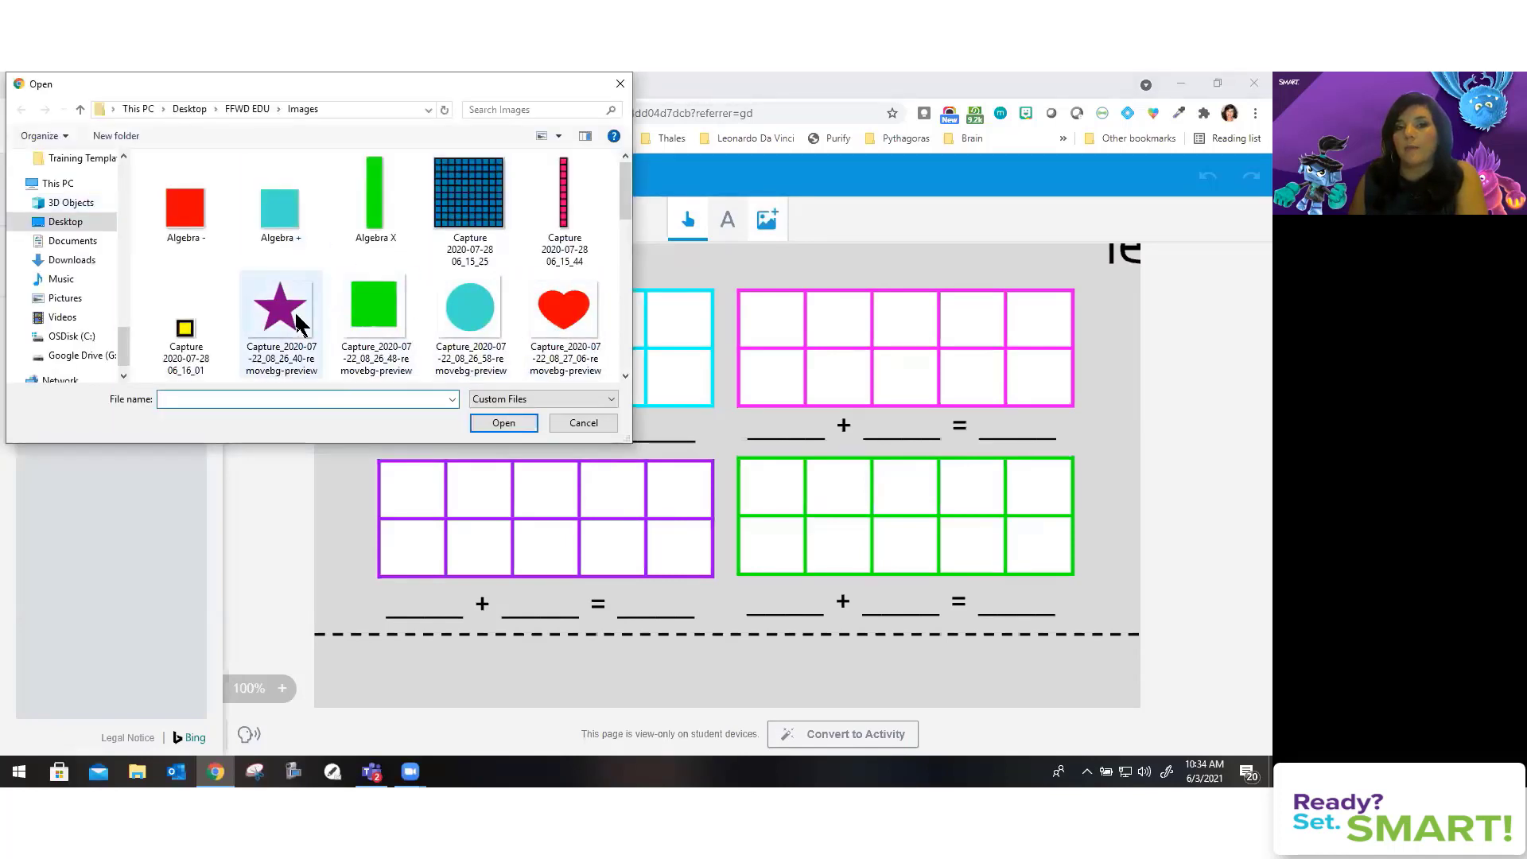
pyautogui.click(503, 422)
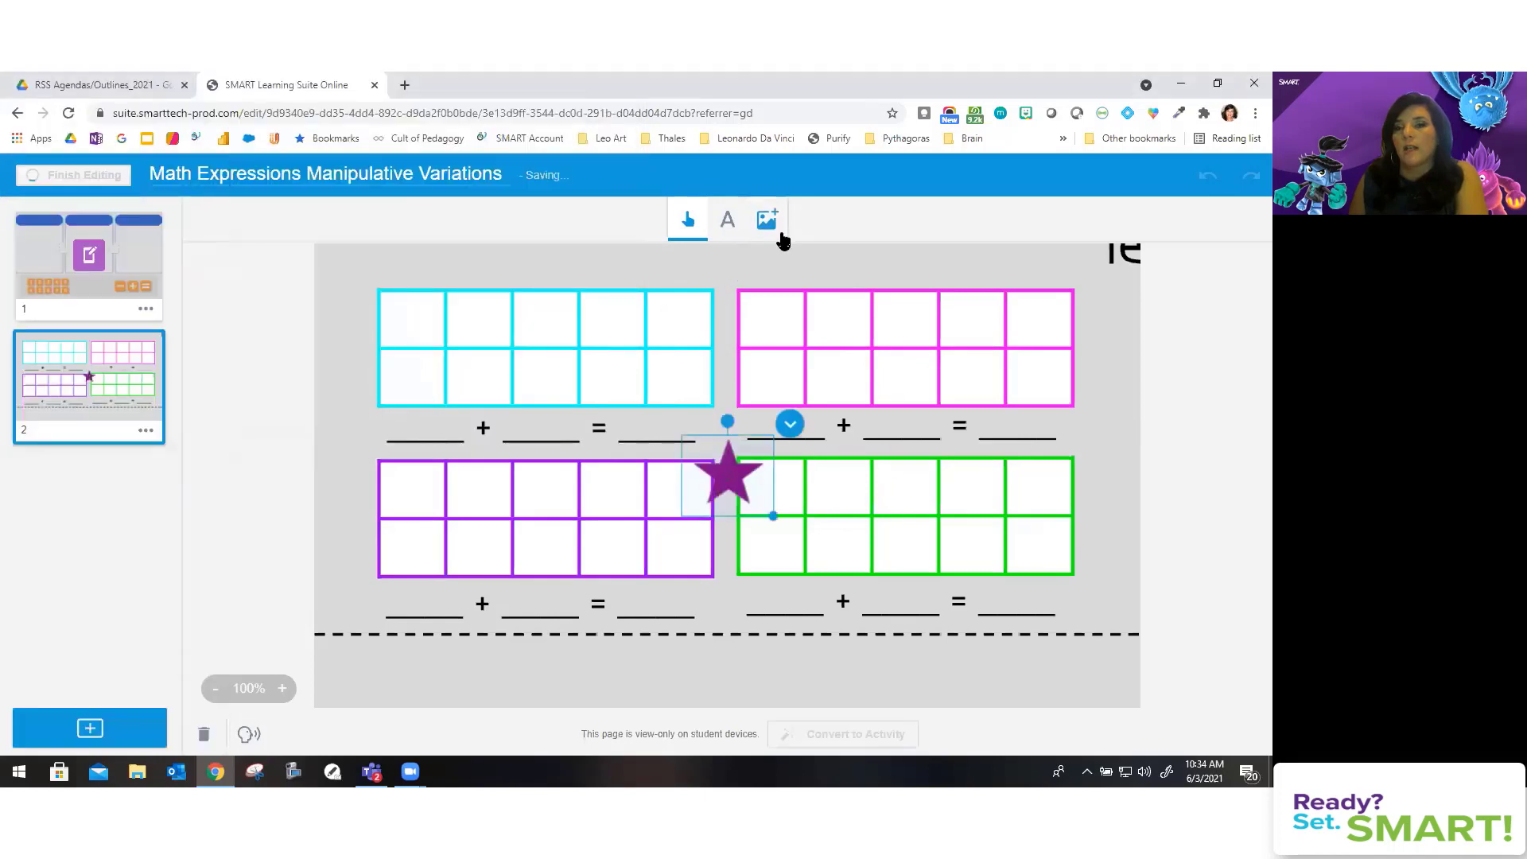
pyautogui.click(768, 222)
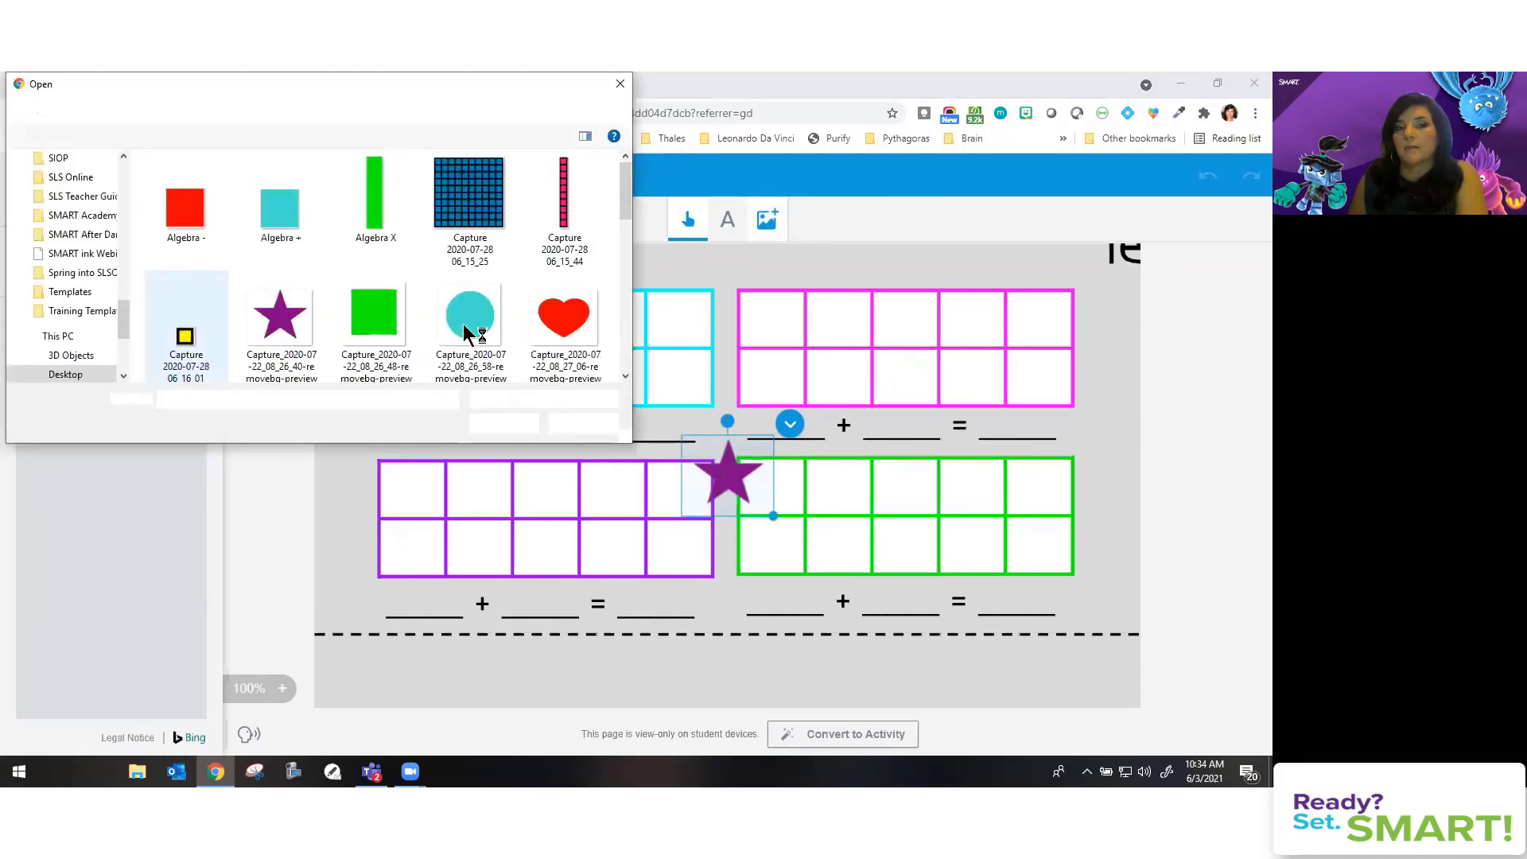
pyautogui.click(564, 314)
pyautogui.click(502, 424)
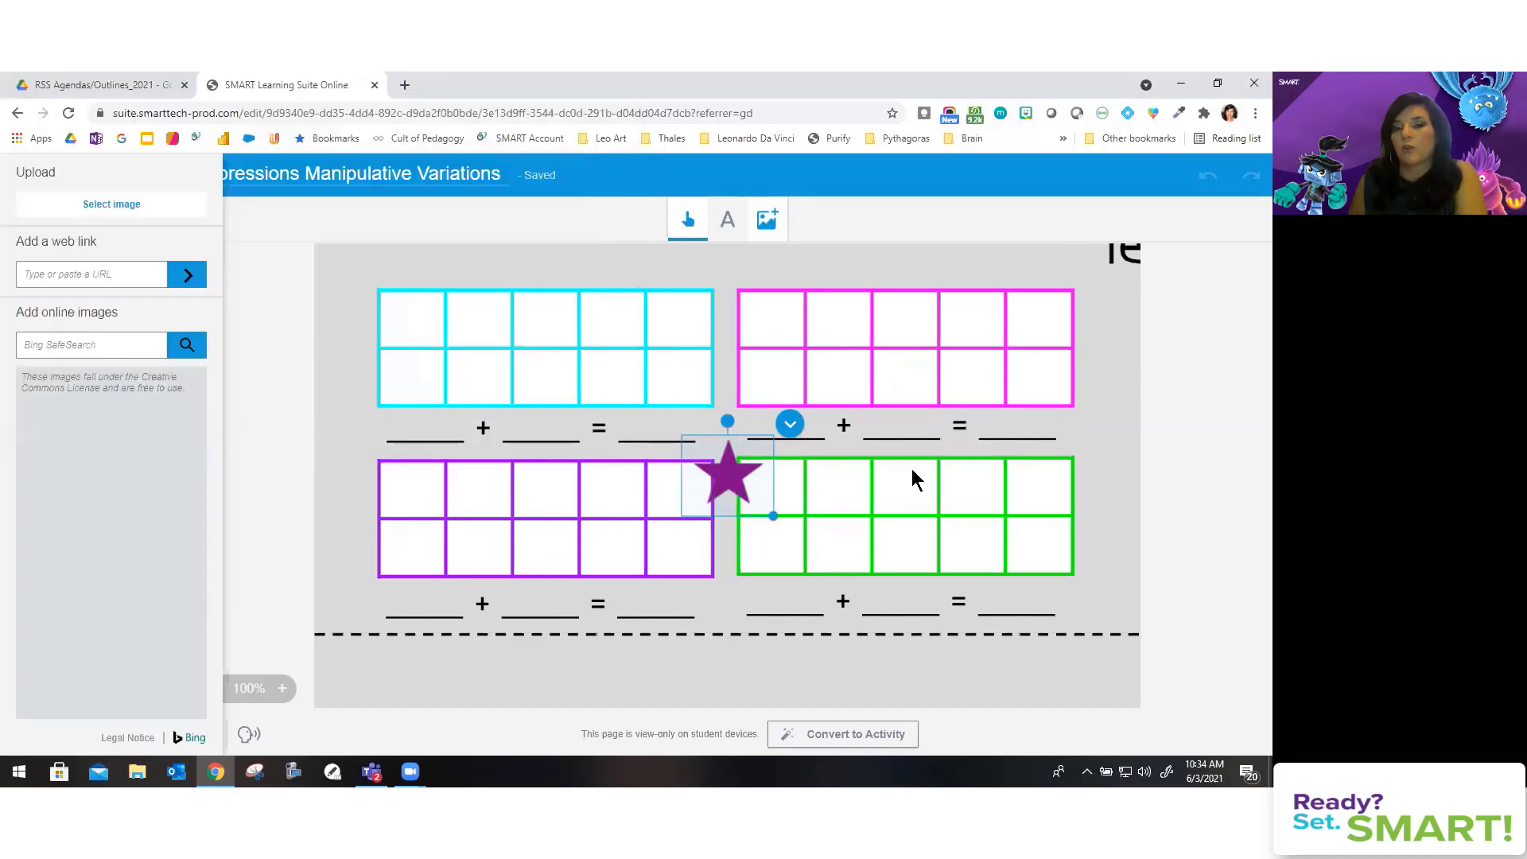
# Step: Place the heart and star side by side below the dashed line, shrinking the star to match
pyautogui.moveTo(728, 475); pyautogui.dragTo(398, 322)
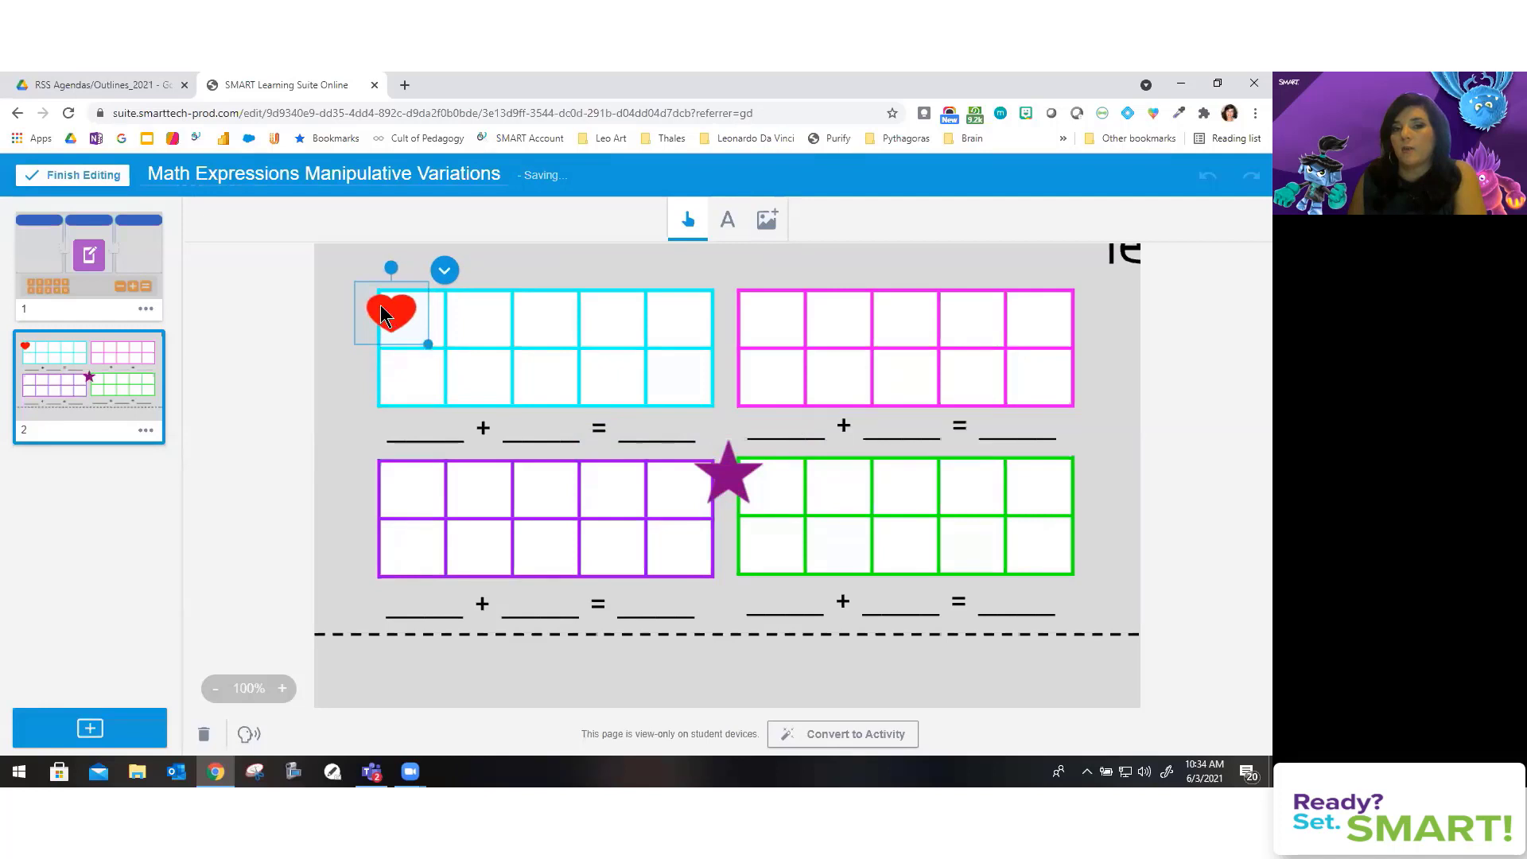
pyautogui.moveTo(380, 312); pyautogui.dragTo(386, 668)
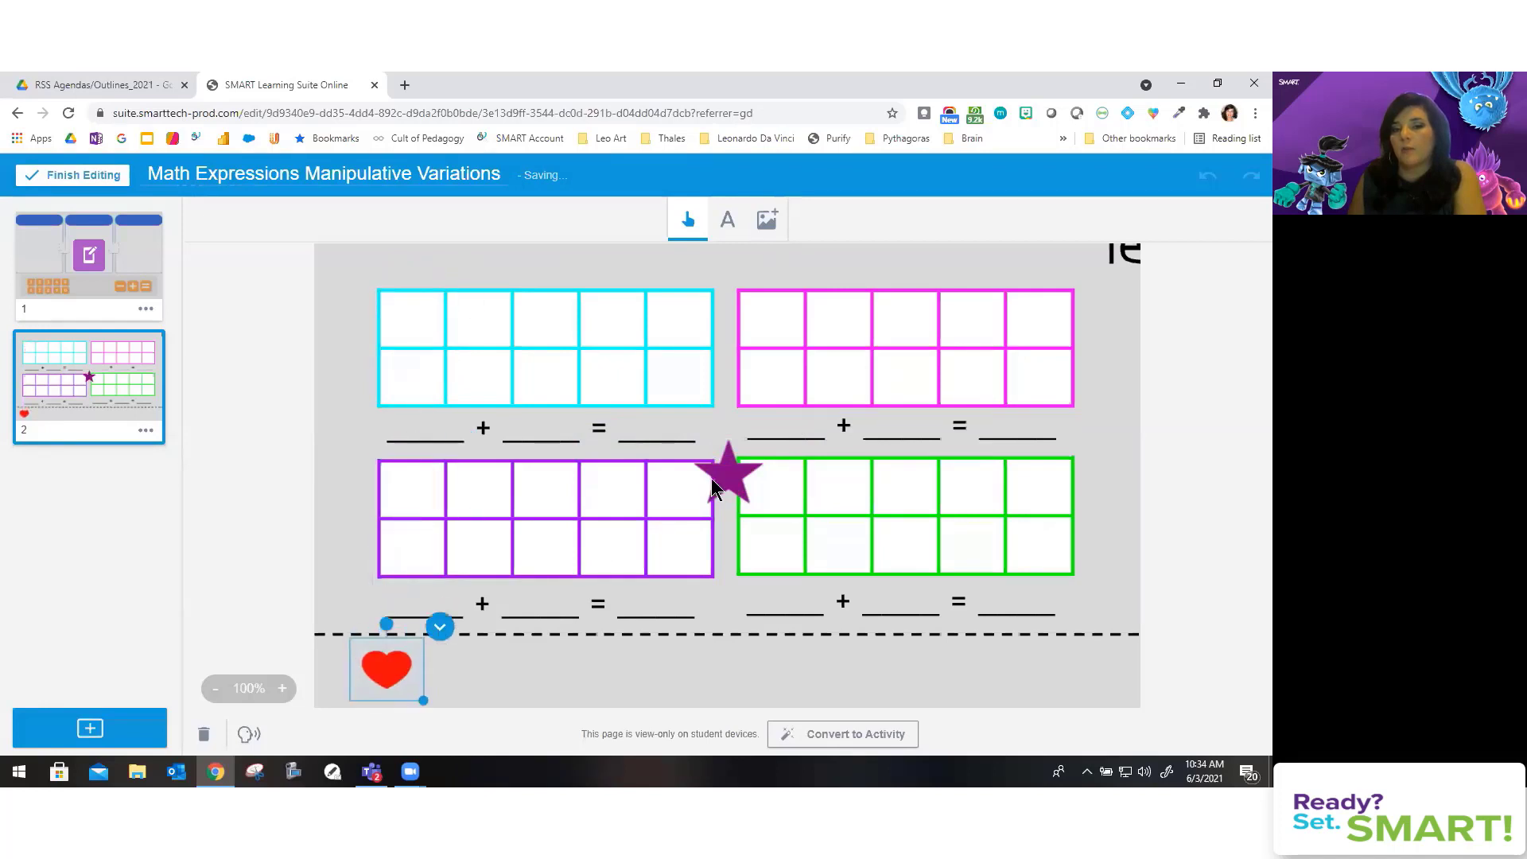
pyautogui.moveTo(727, 463); pyautogui.dragTo(460, 663)
pyautogui.click(413, 323)
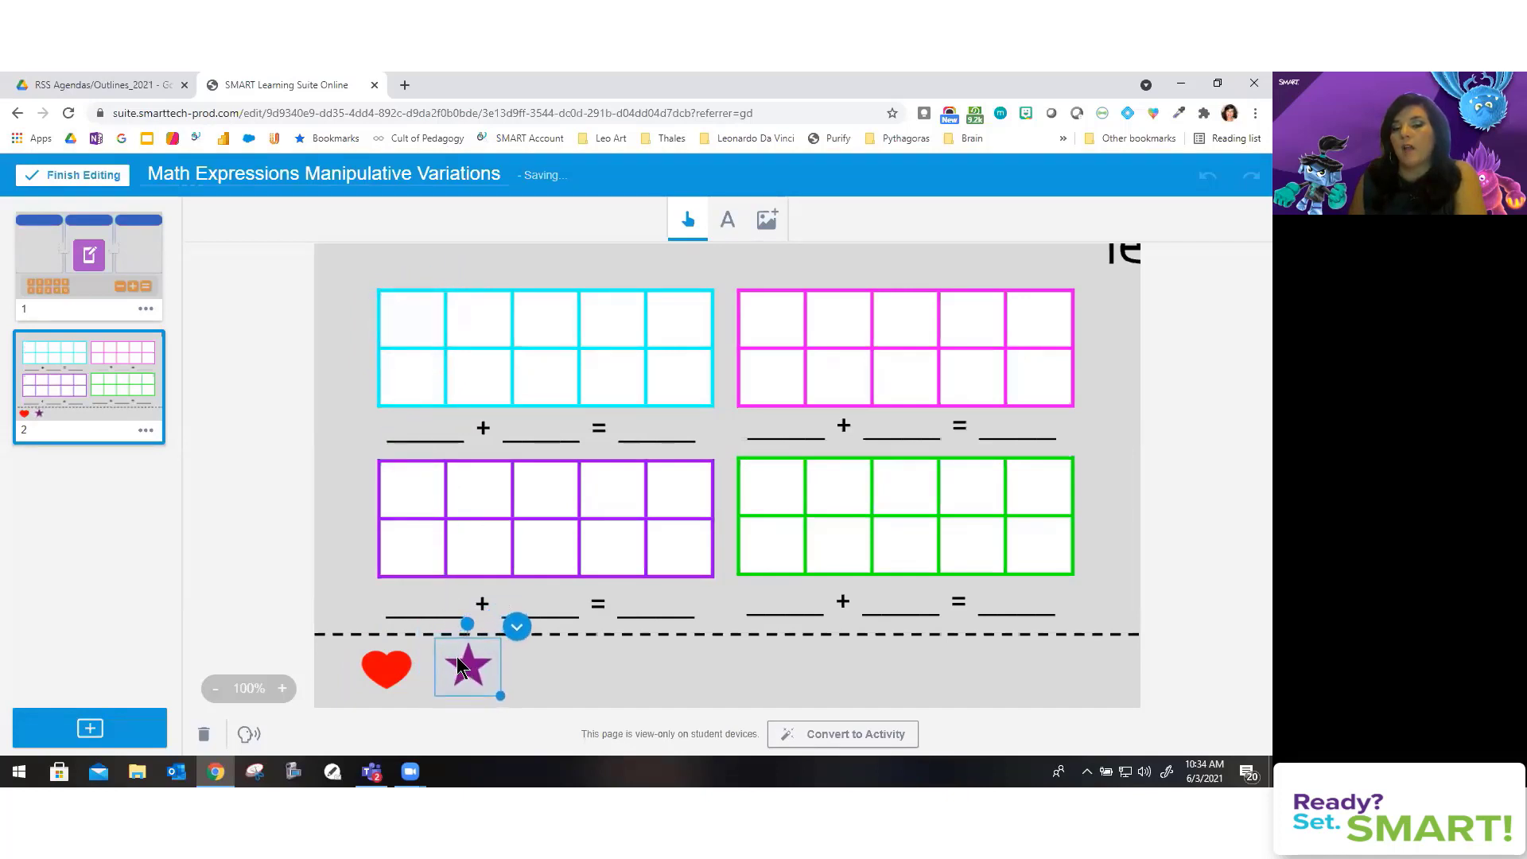
pyautogui.click(593, 682)
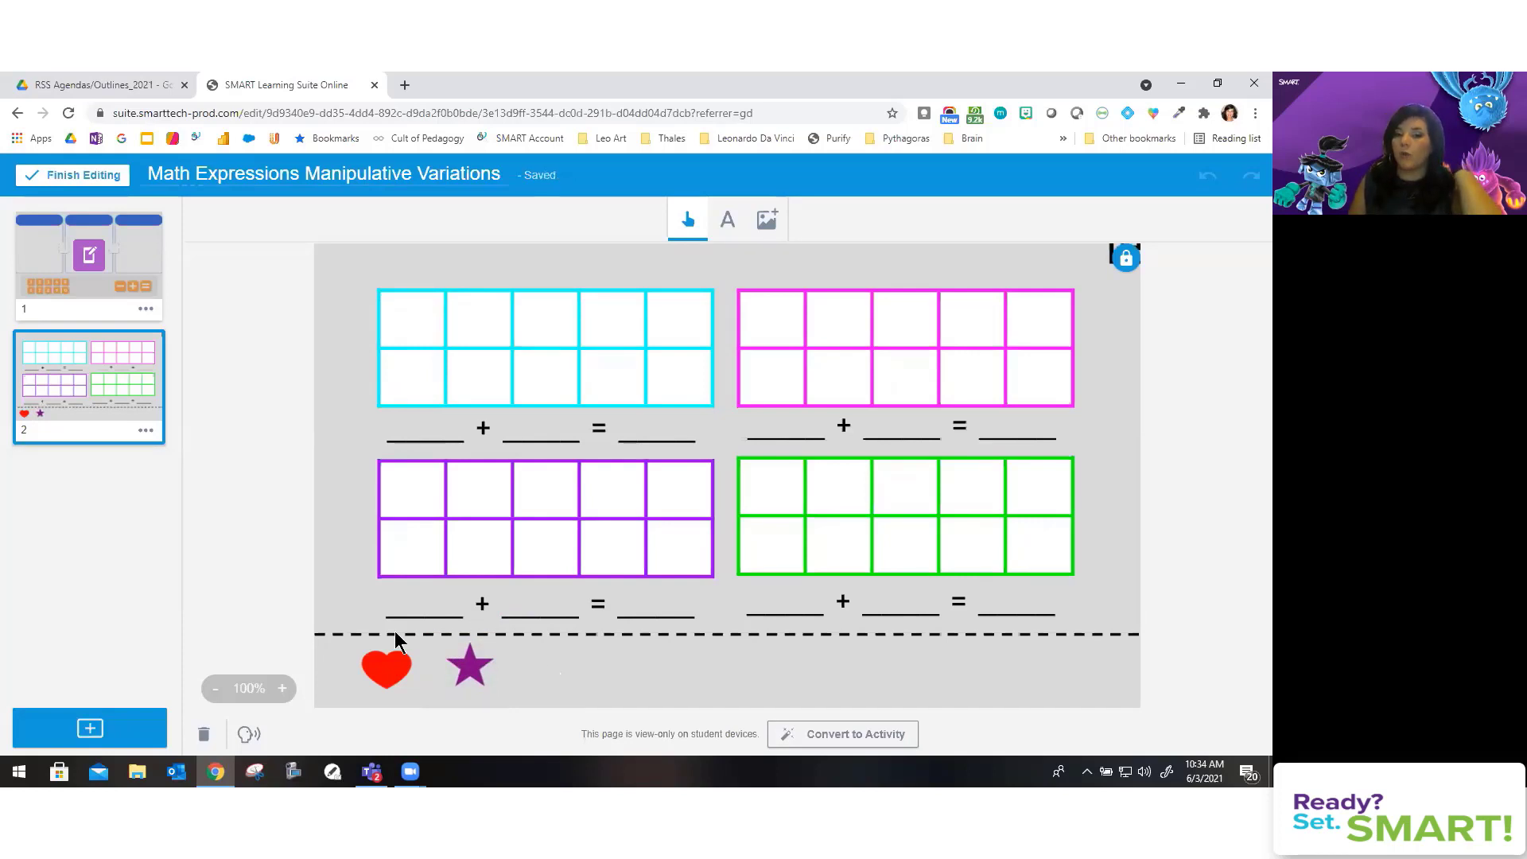
# Step: Set both the heart and the star to Infinite Cloner
pyautogui.click(386, 665)
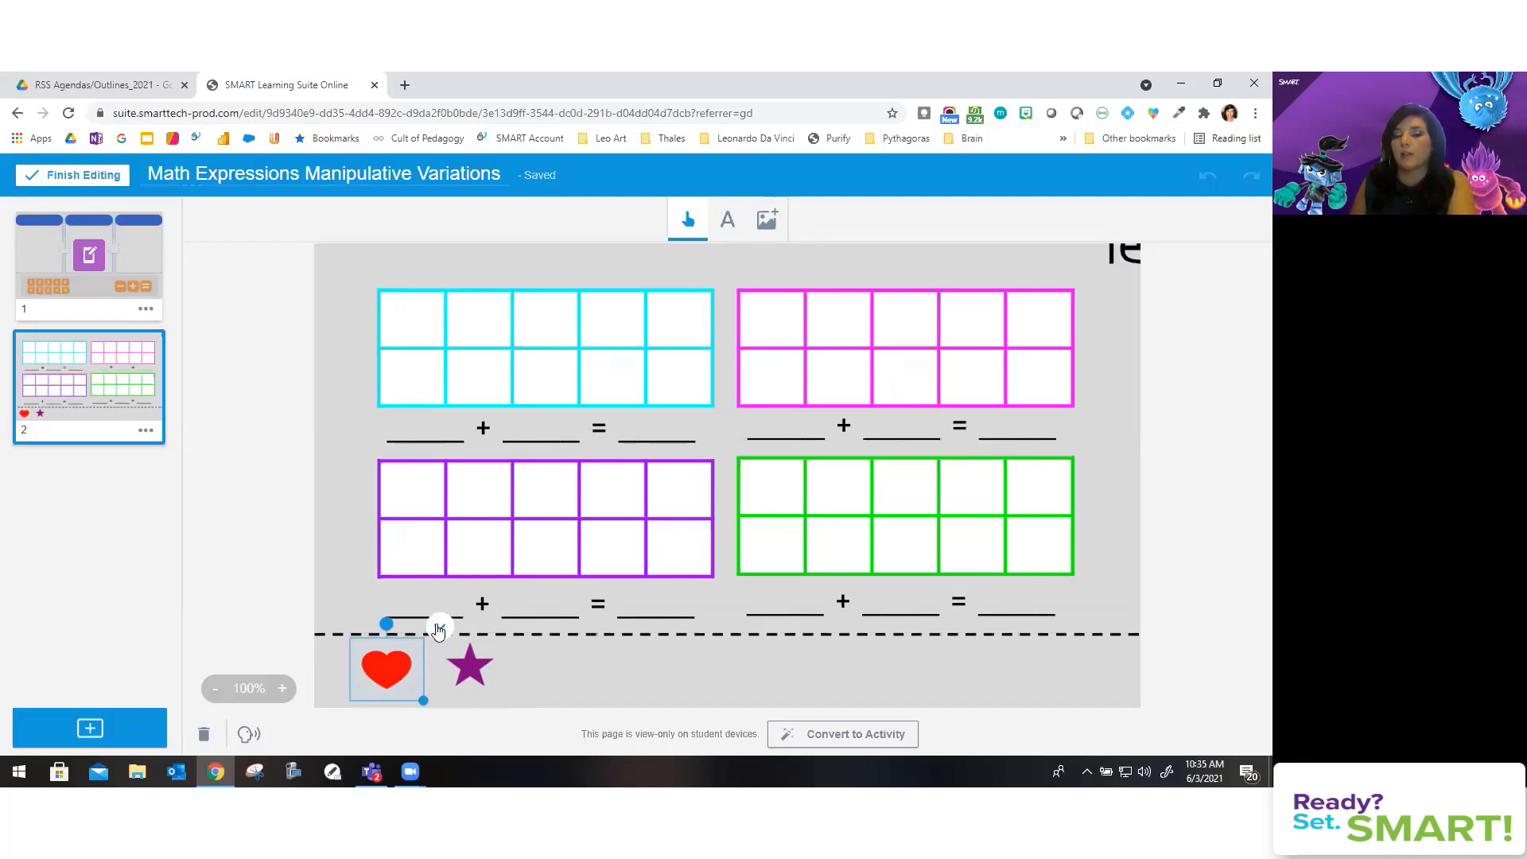
pyautogui.click(439, 630)
pyautogui.click(450, 556)
pyautogui.click(468, 663)
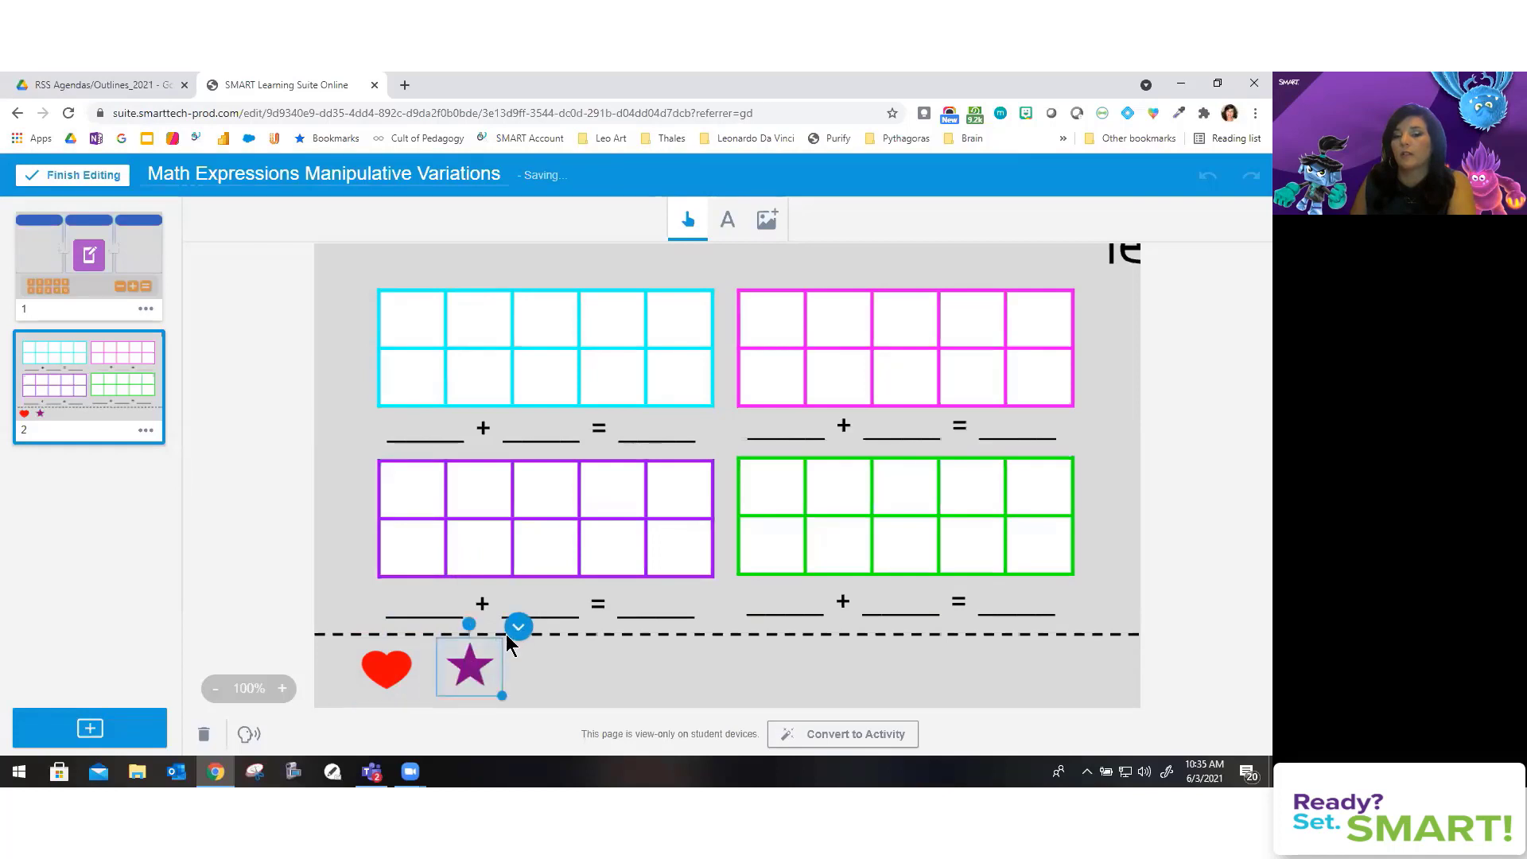
pyautogui.click(518, 628)
pyautogui.click(530, 558)
pyautogui.click(613, 669)
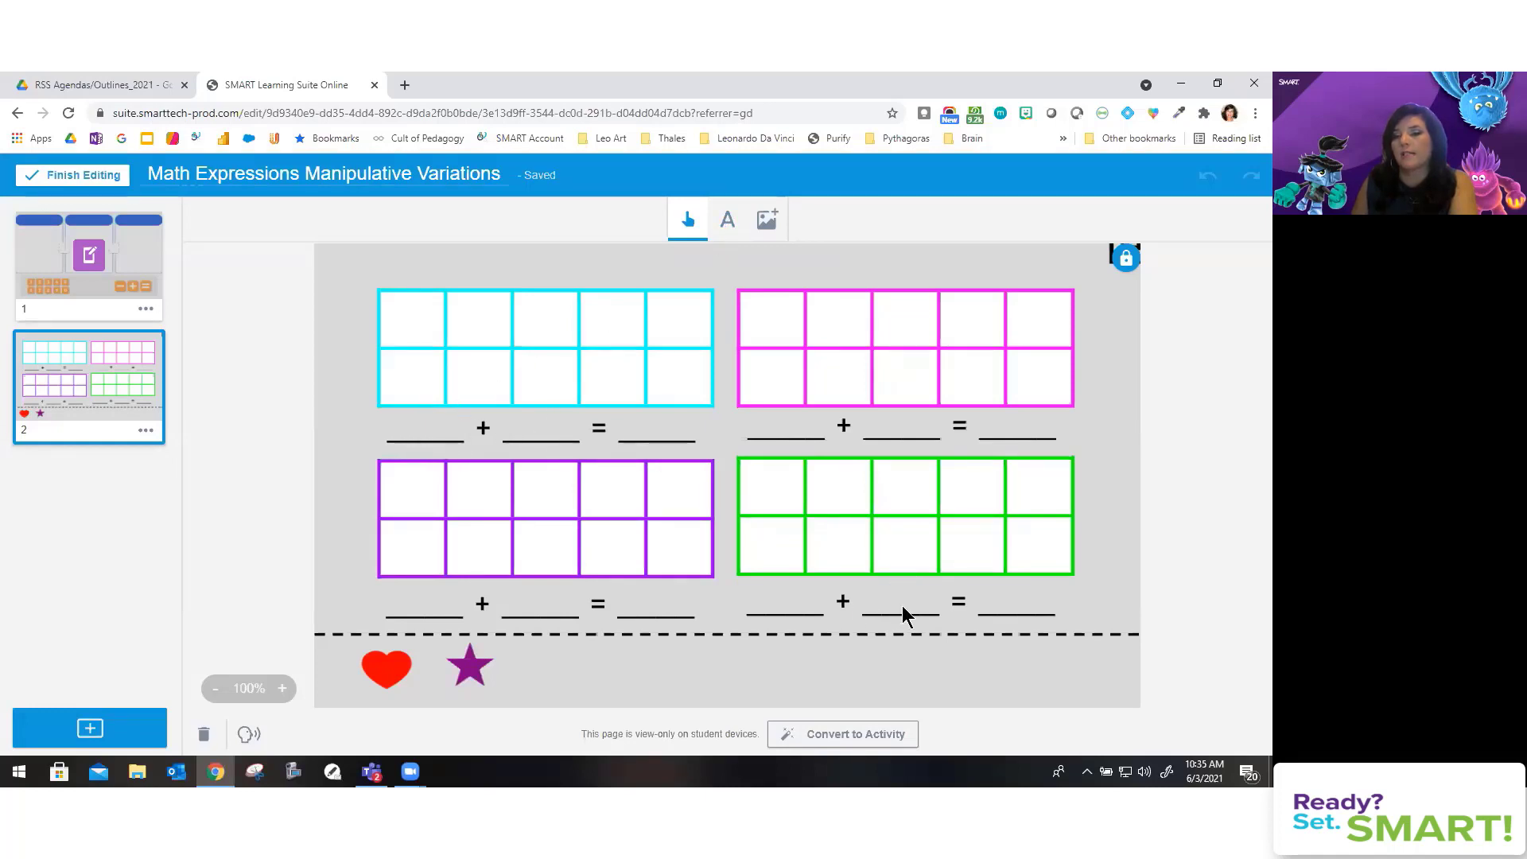
pyautogui.click(849, 738)
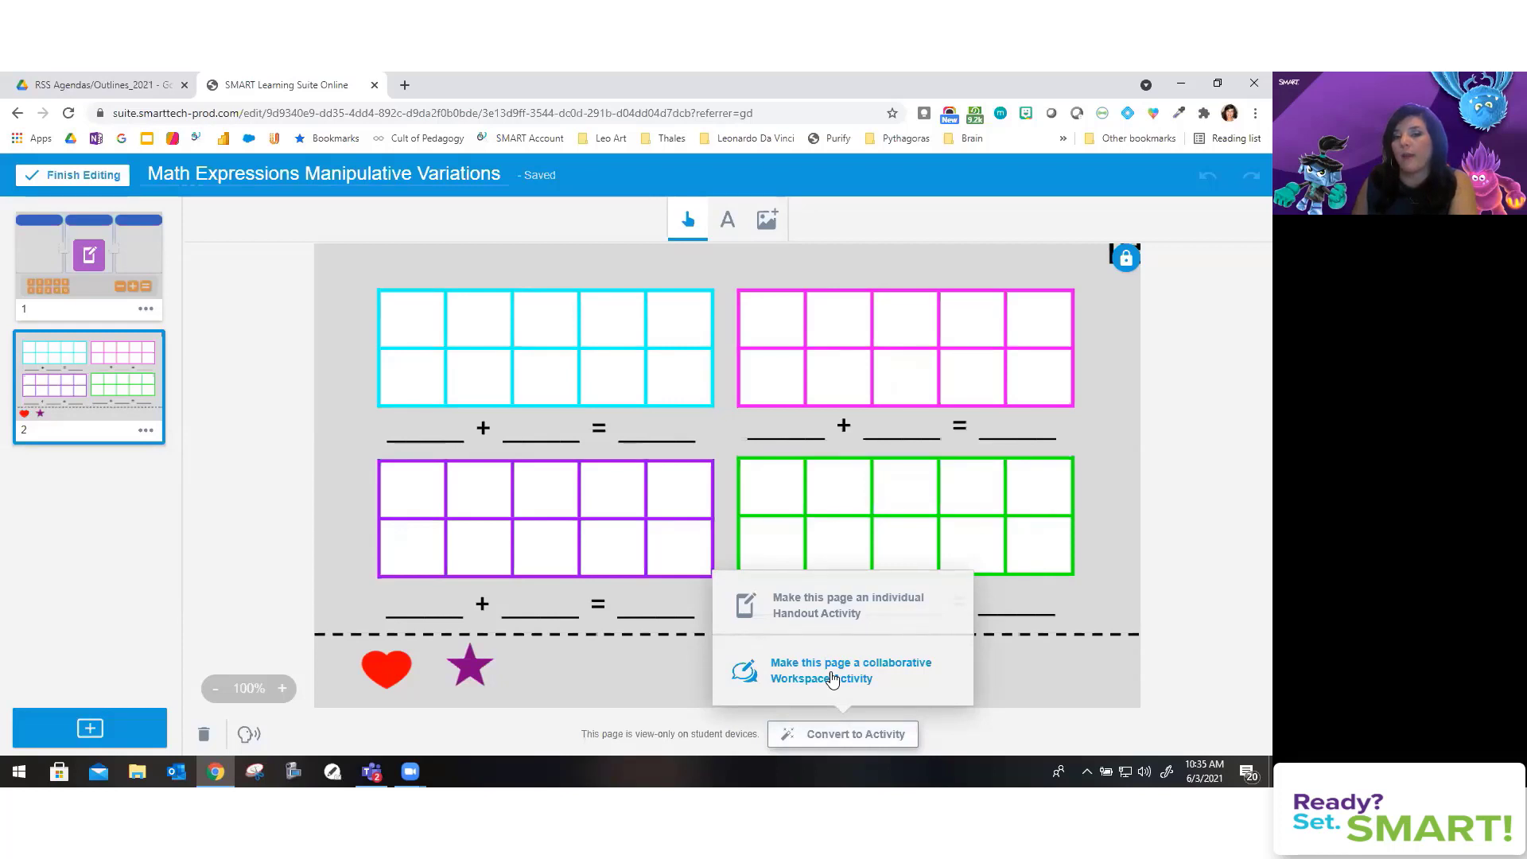
pyautogui.click(832, 682)
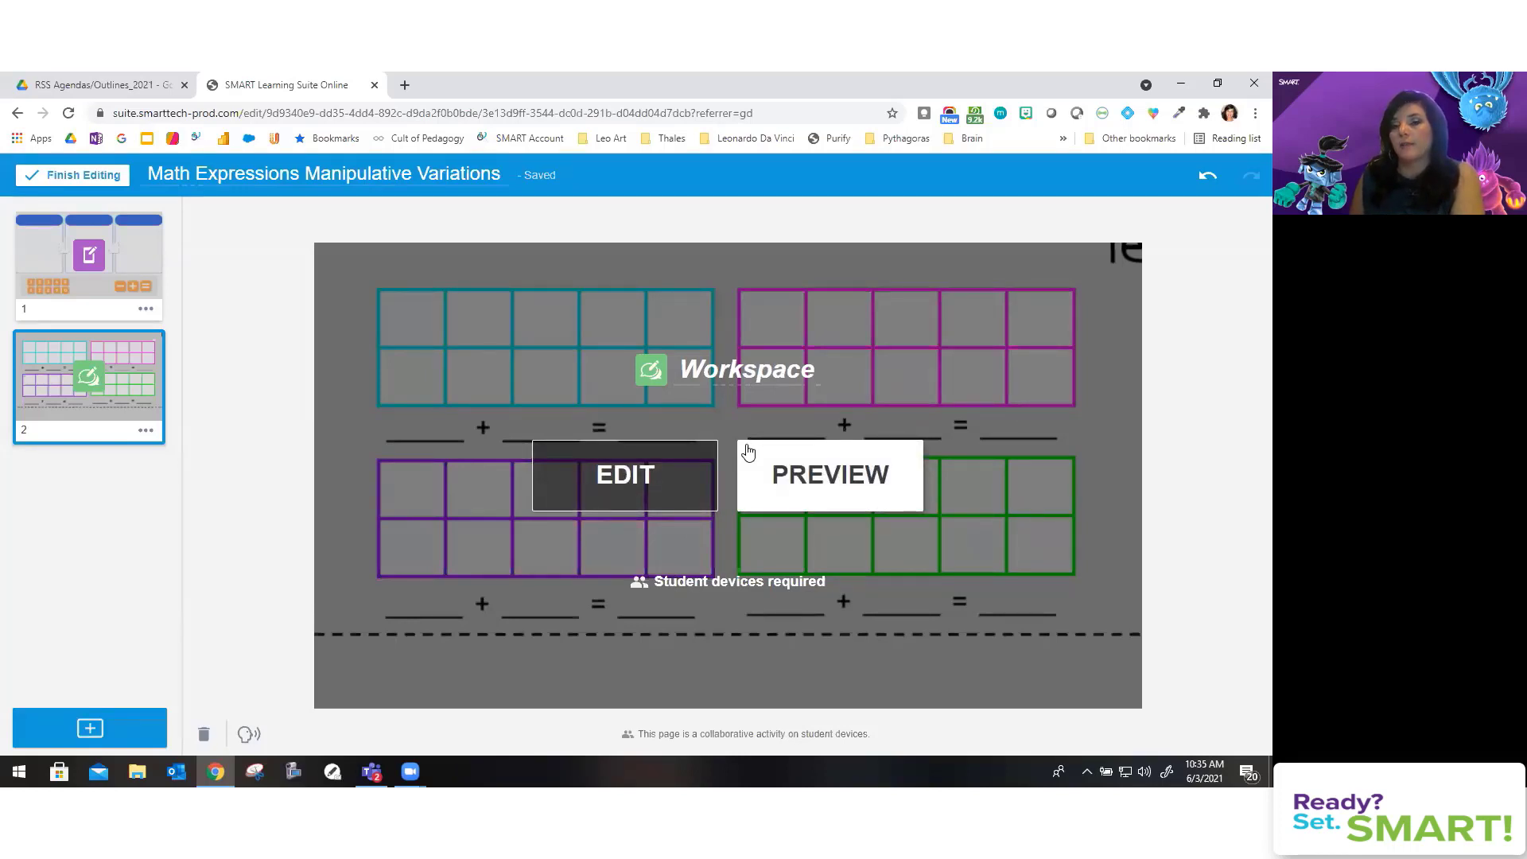
# Step: Import from My library, choosing the SEL Check-ins lesson
pyautogui.click(99, 725)
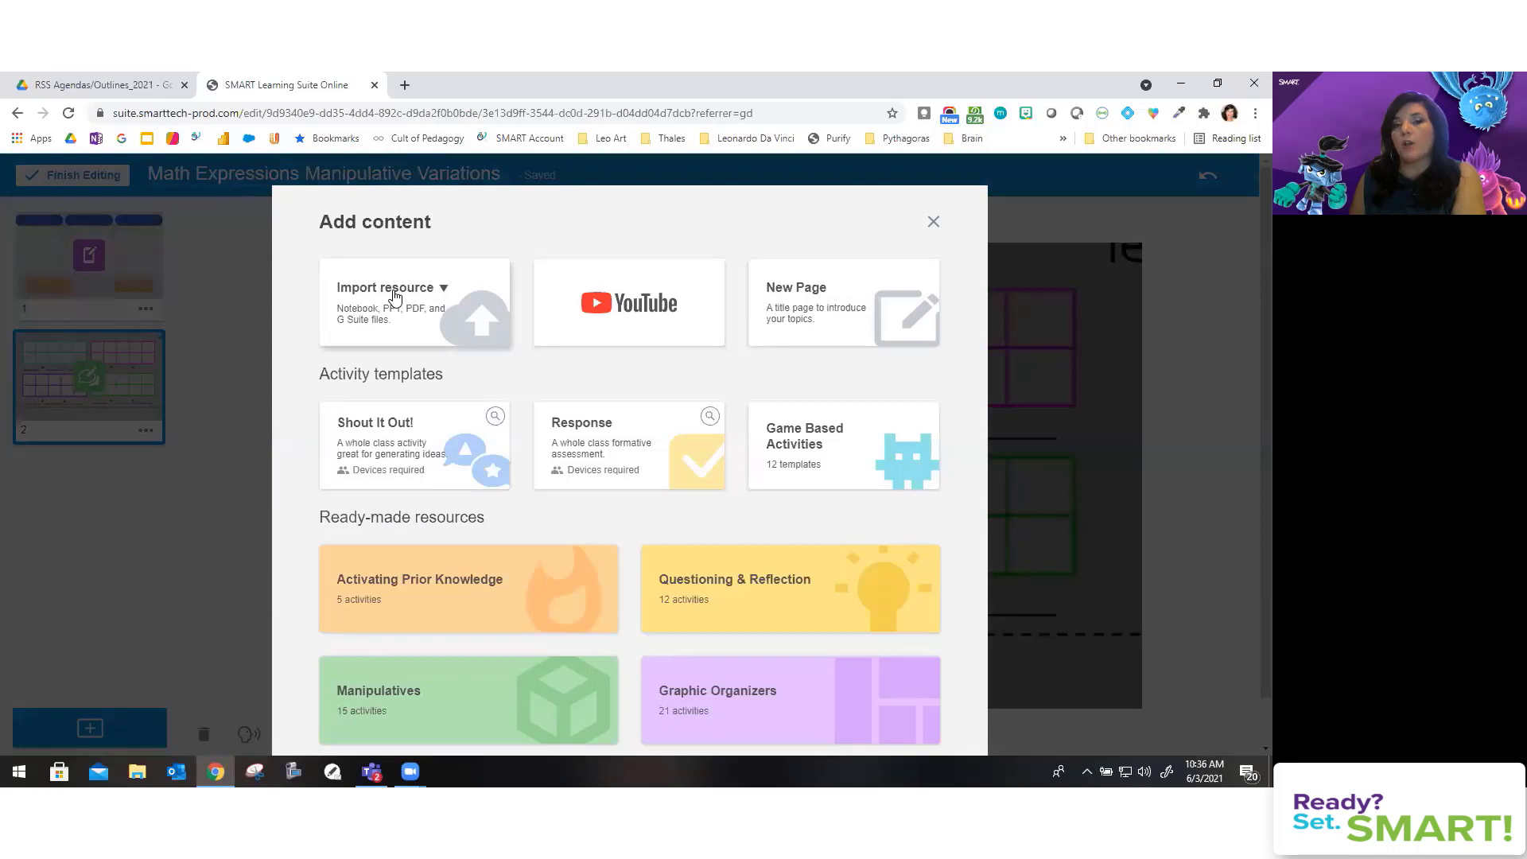
pyautogui.click(394, 295)
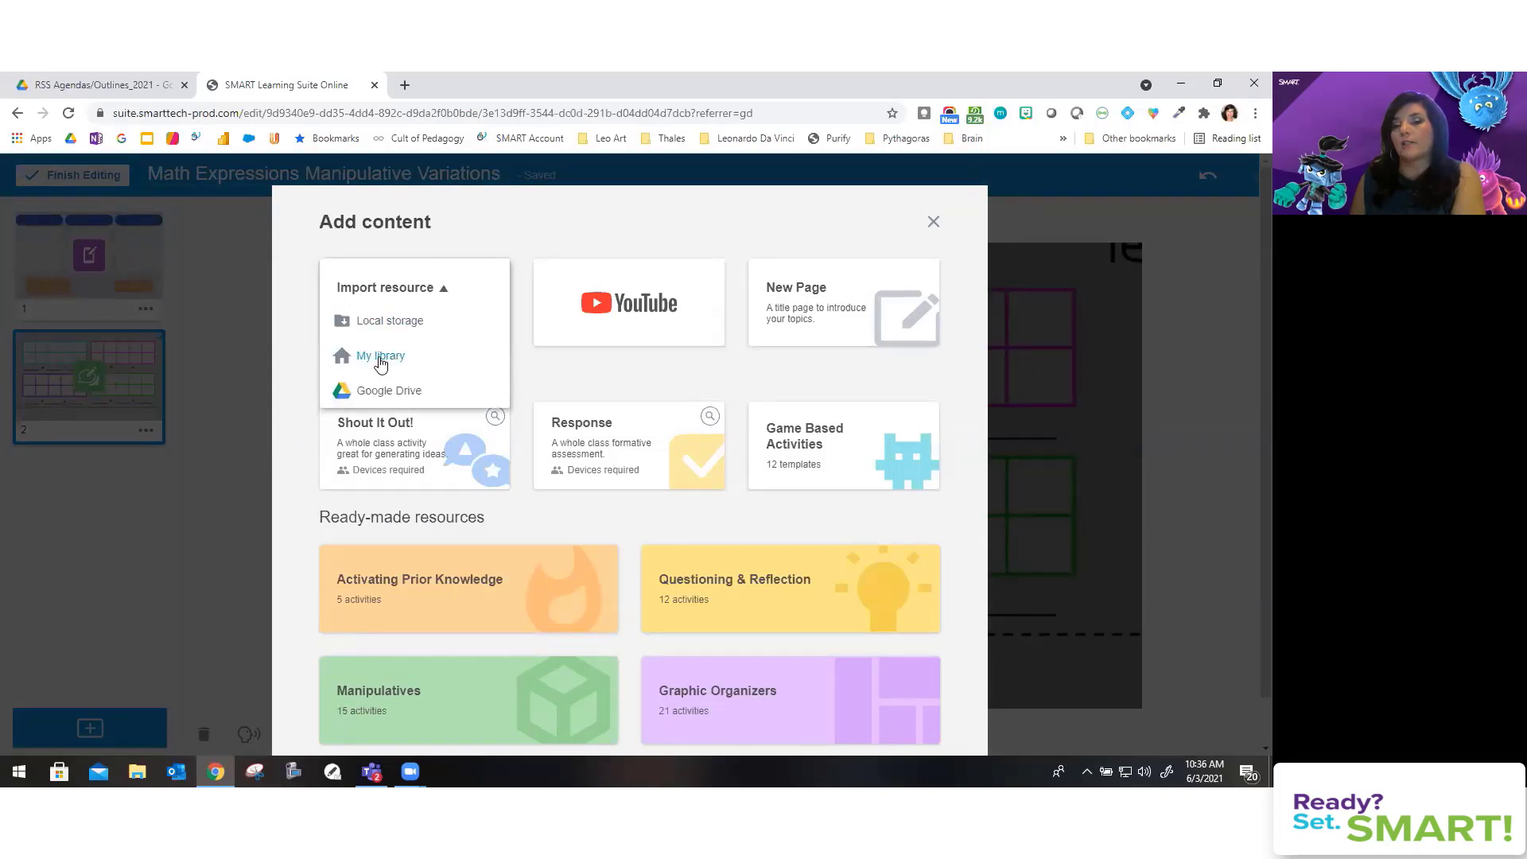
pyautogui.click(380, 358)
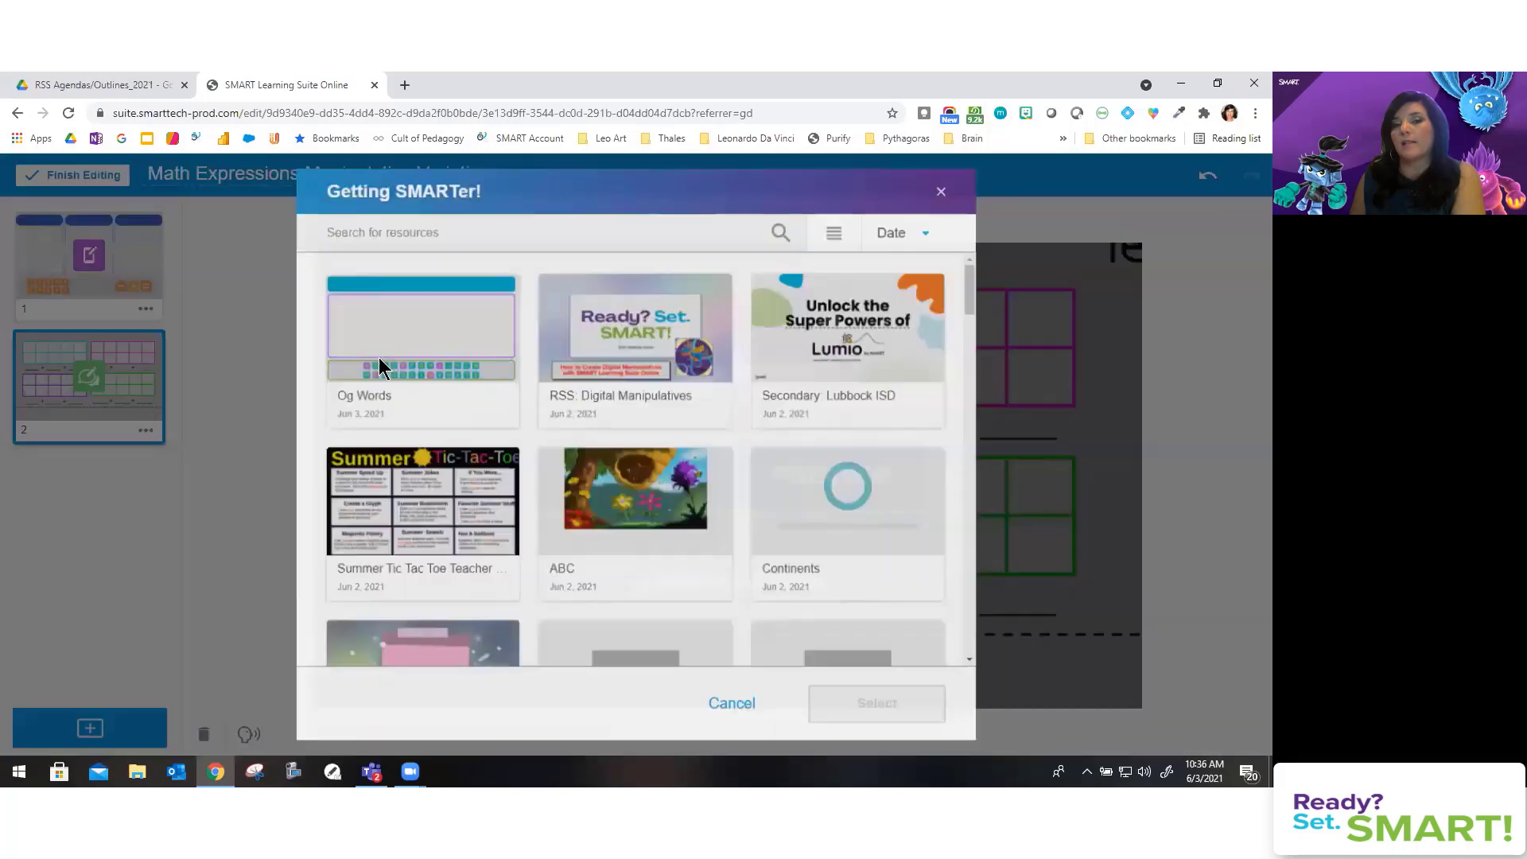
pyautogui.scroll(-5, 620, 402)
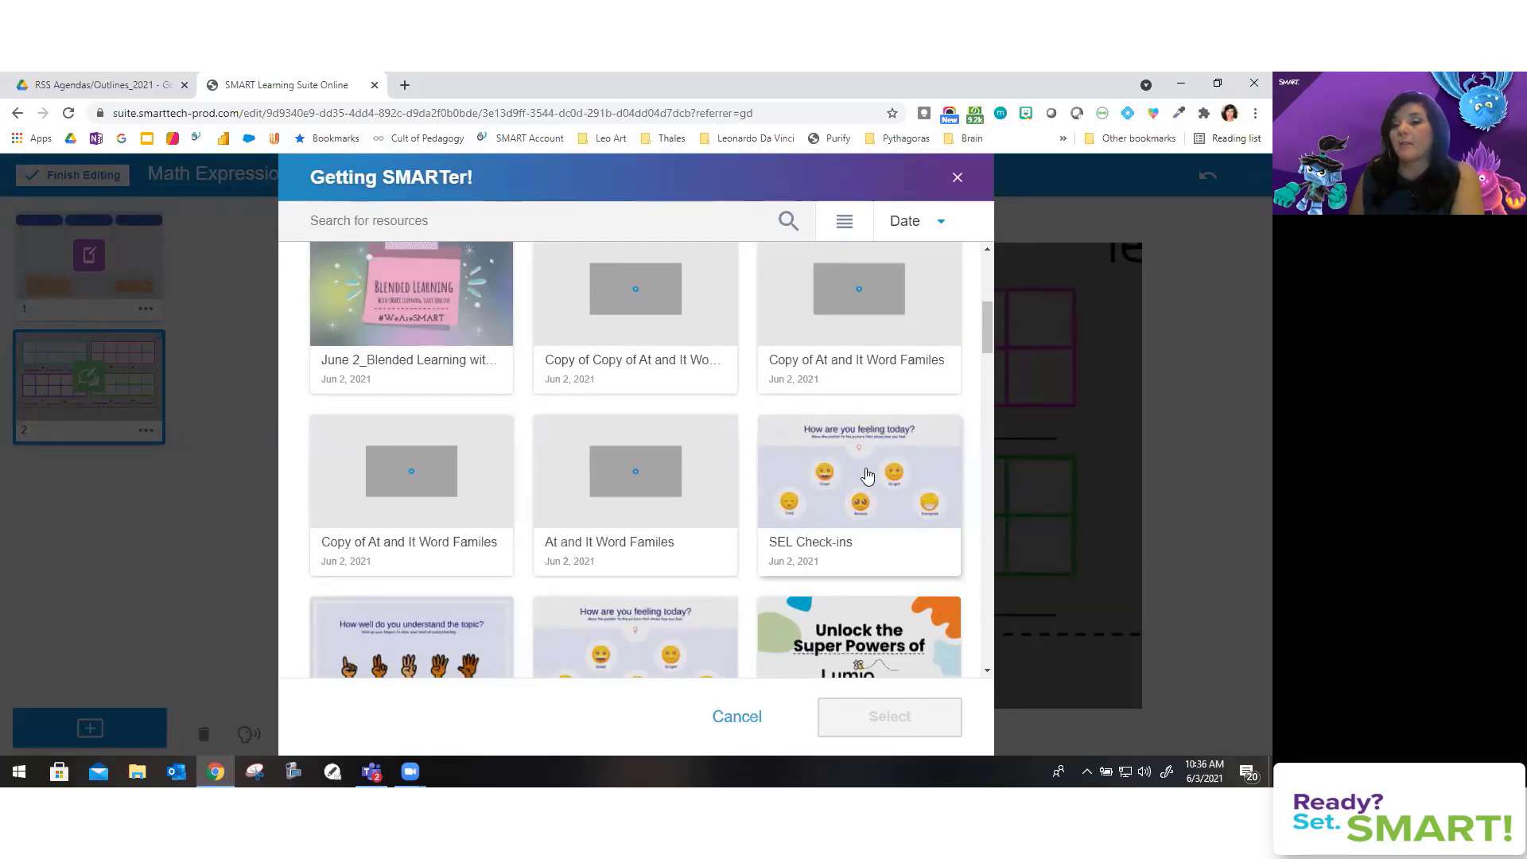
pyautogui.click(868, 476)
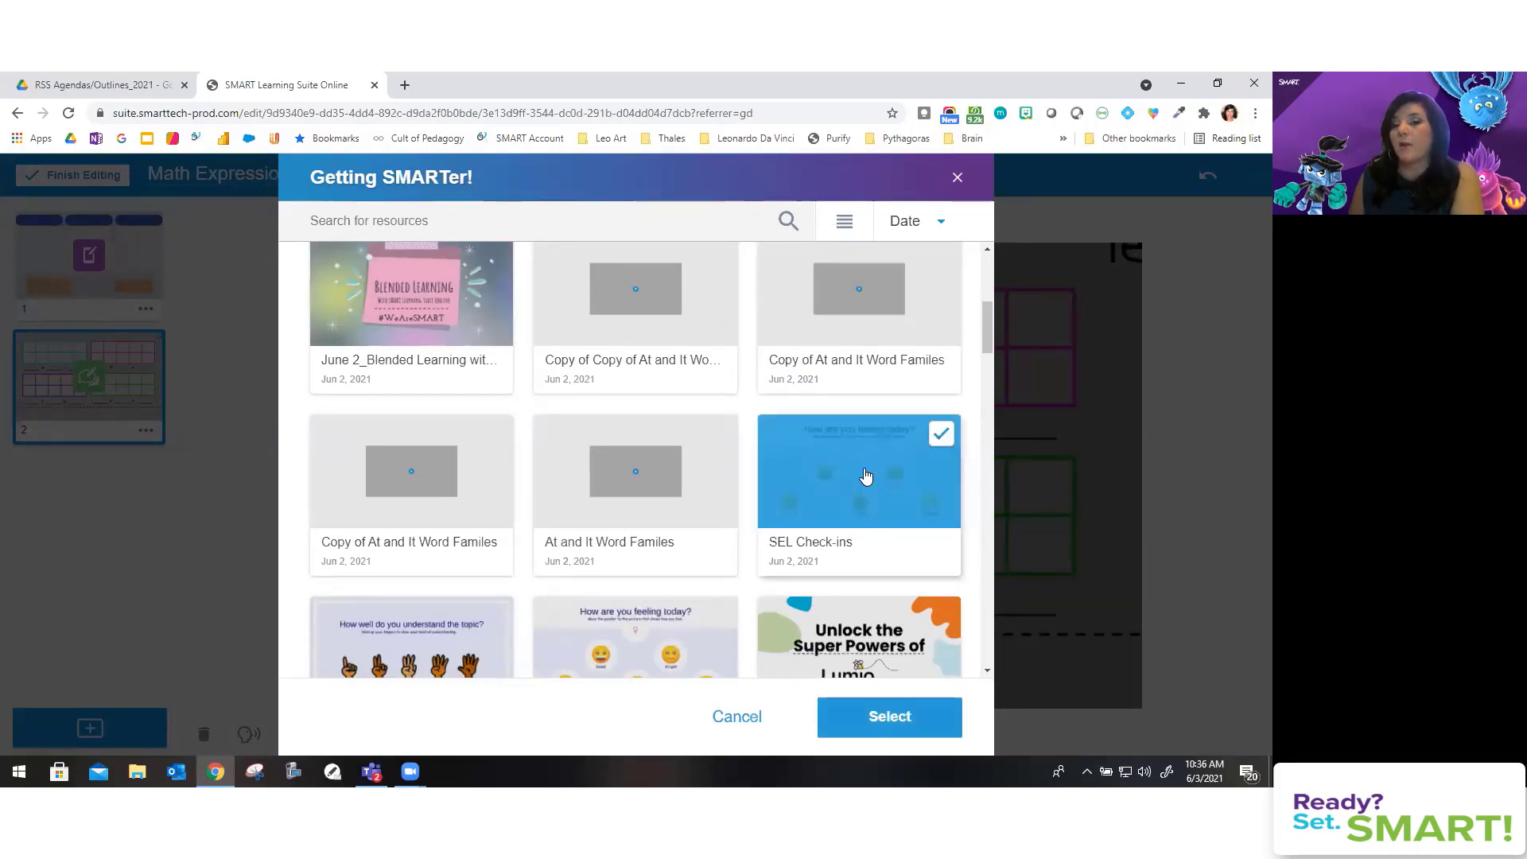
pyautogui.click(918, 704)
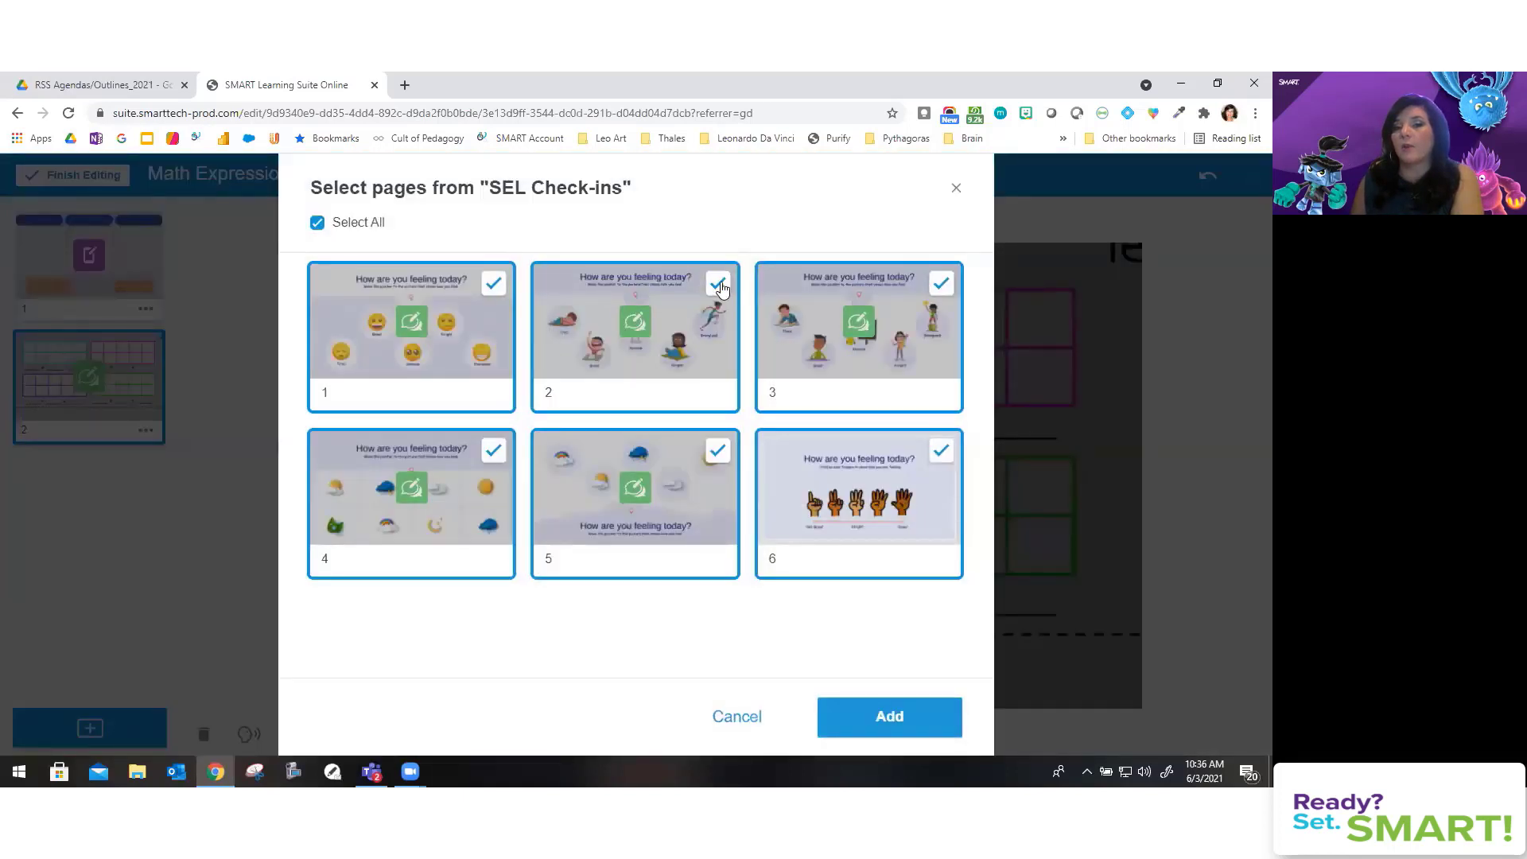
# Step: Uncheck SEL Check-ins pages 2–6 and add only page 1 to the lesson
pyautogui.click(720, 288)
pyautogui.click(906, 300)
pyautogui.click(819, 487)
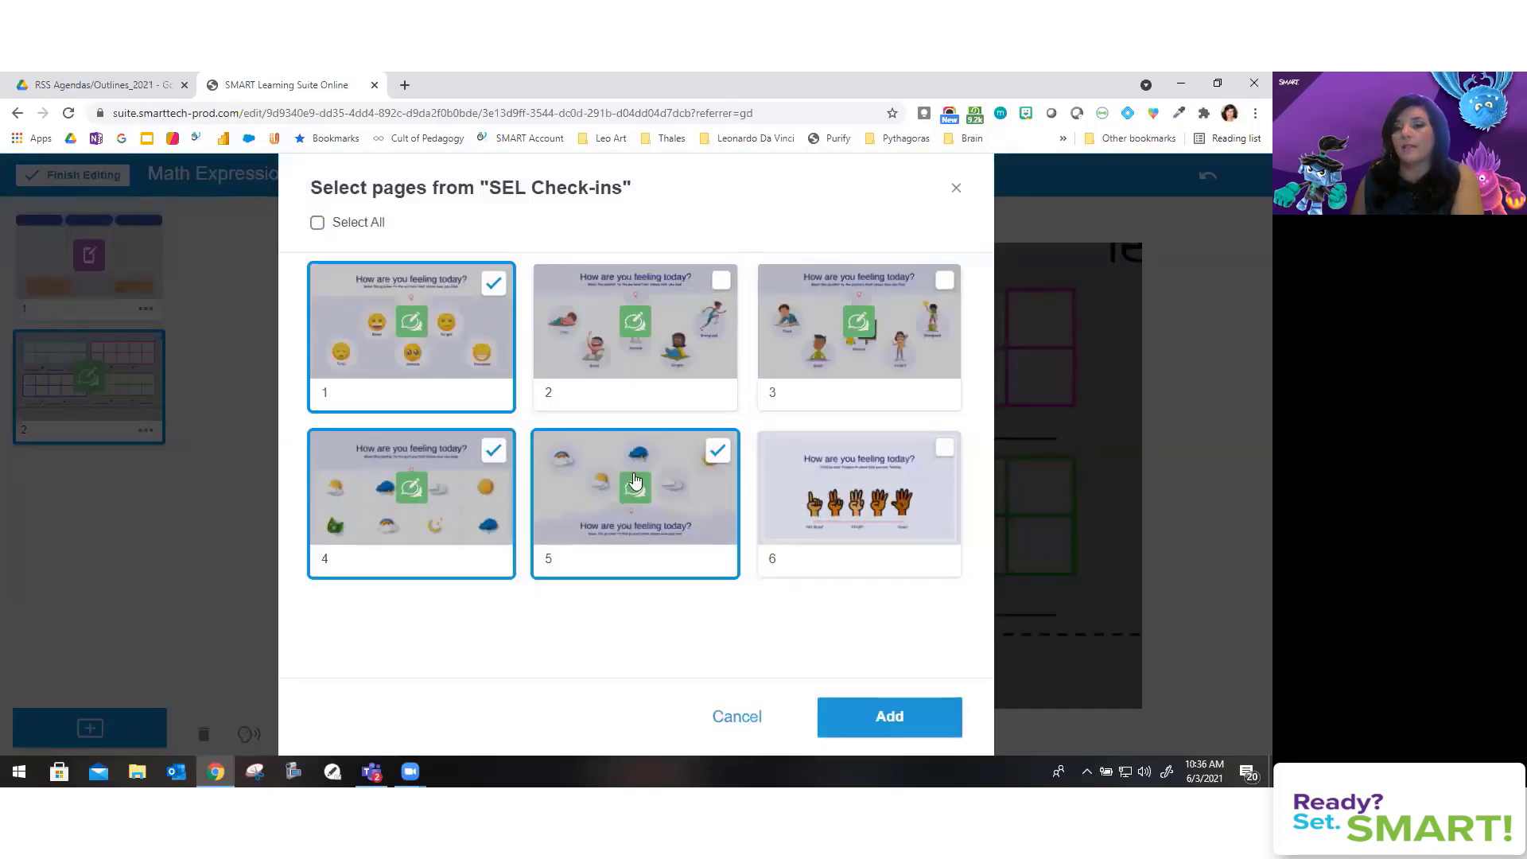
pyautogui.click(576, 479)
pyautogui.click(424, 495)
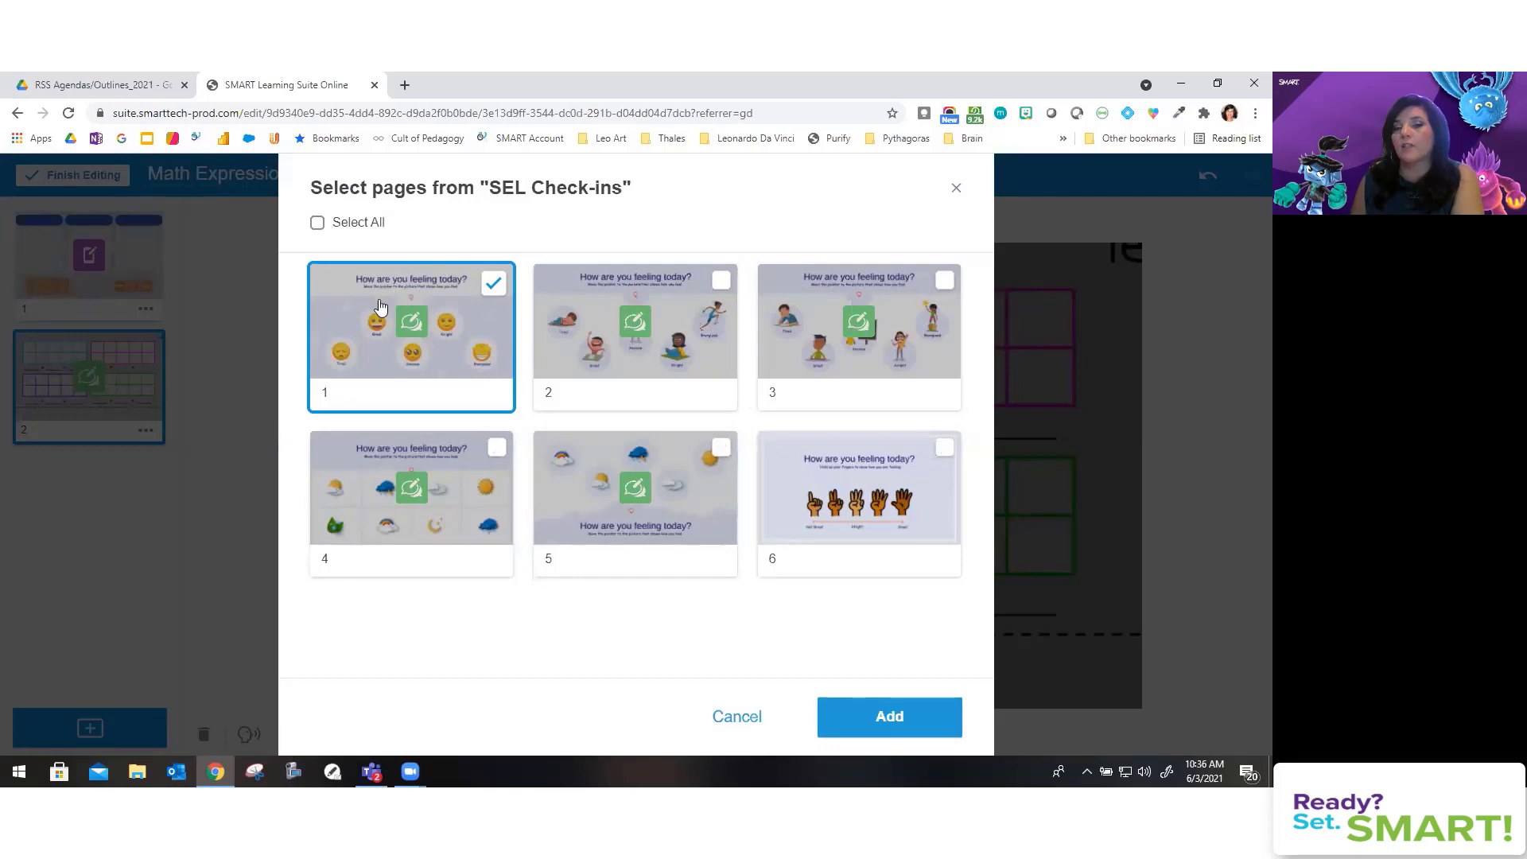
pyautogui.click(874, 720)
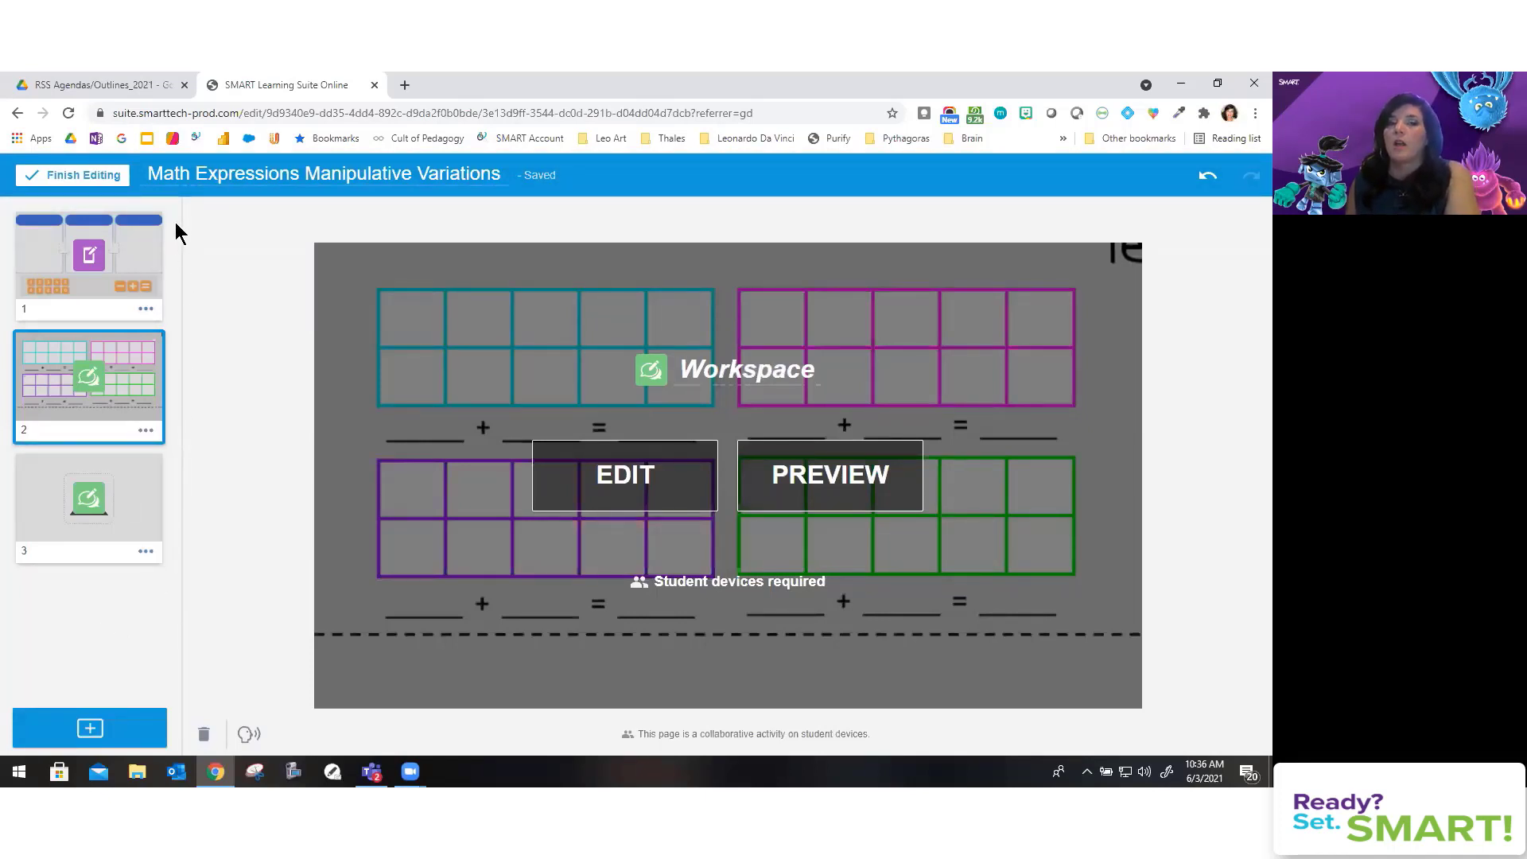
# Step: Click Finish Editing, then open Add activities' import sources and close the Add content window
pyautogui.click(101, 185)
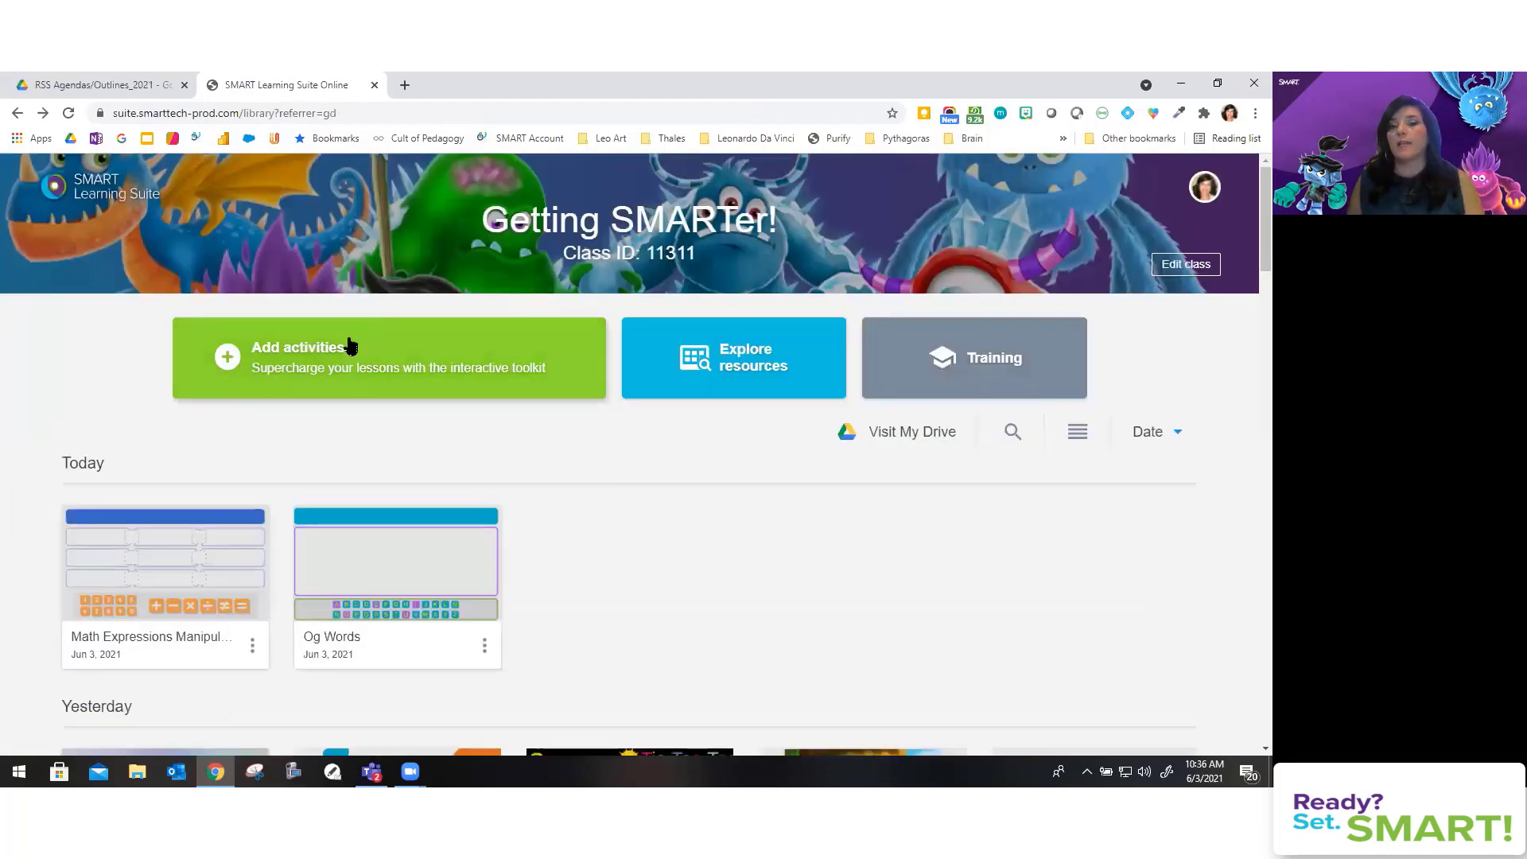
pyautogui.click(351, 347)
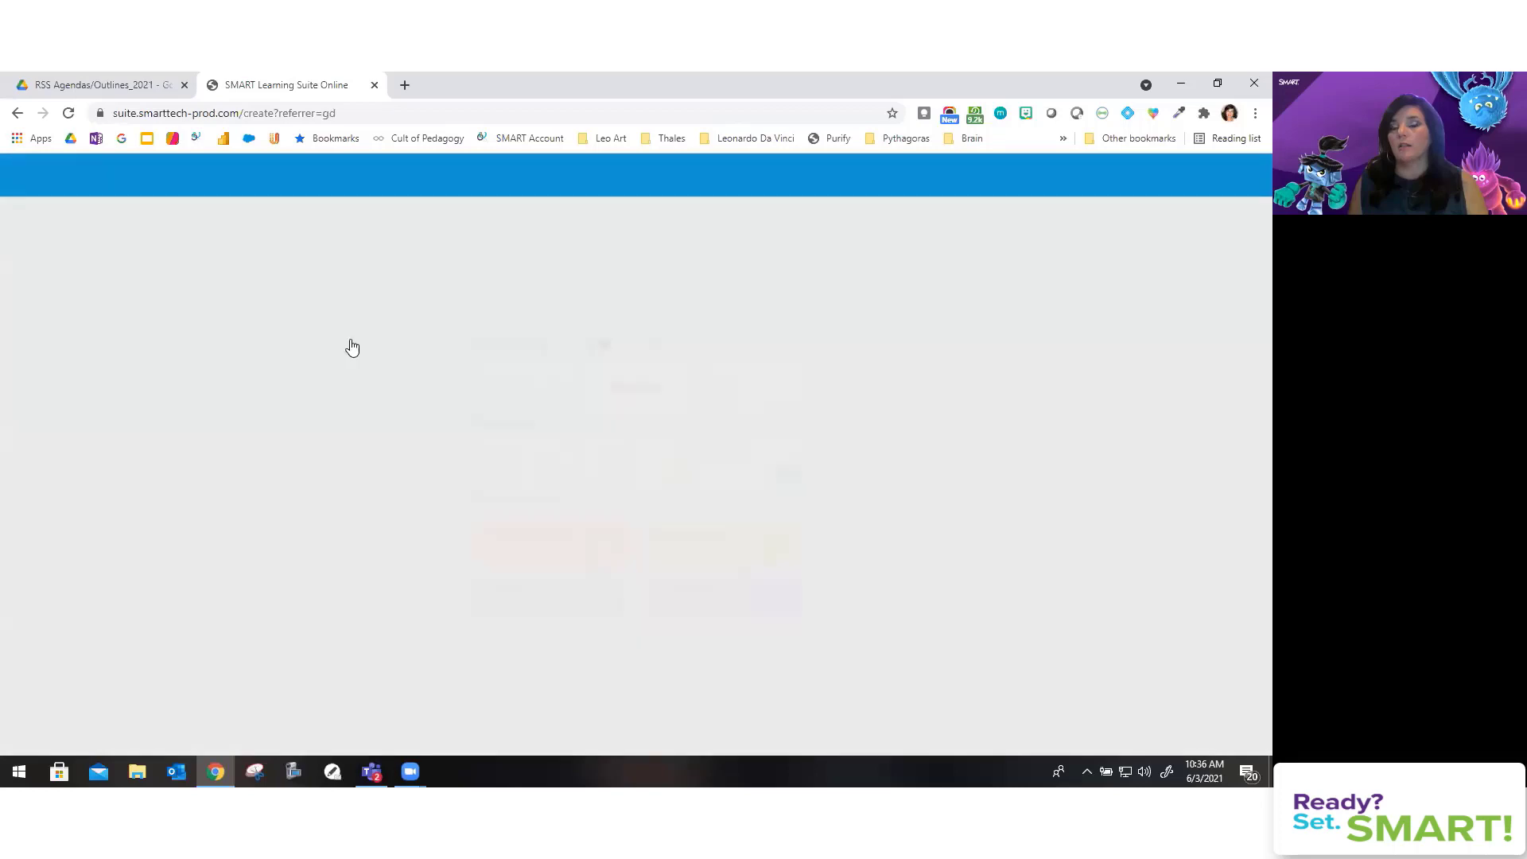
pyautogui.scroll(-1, 490, 651)
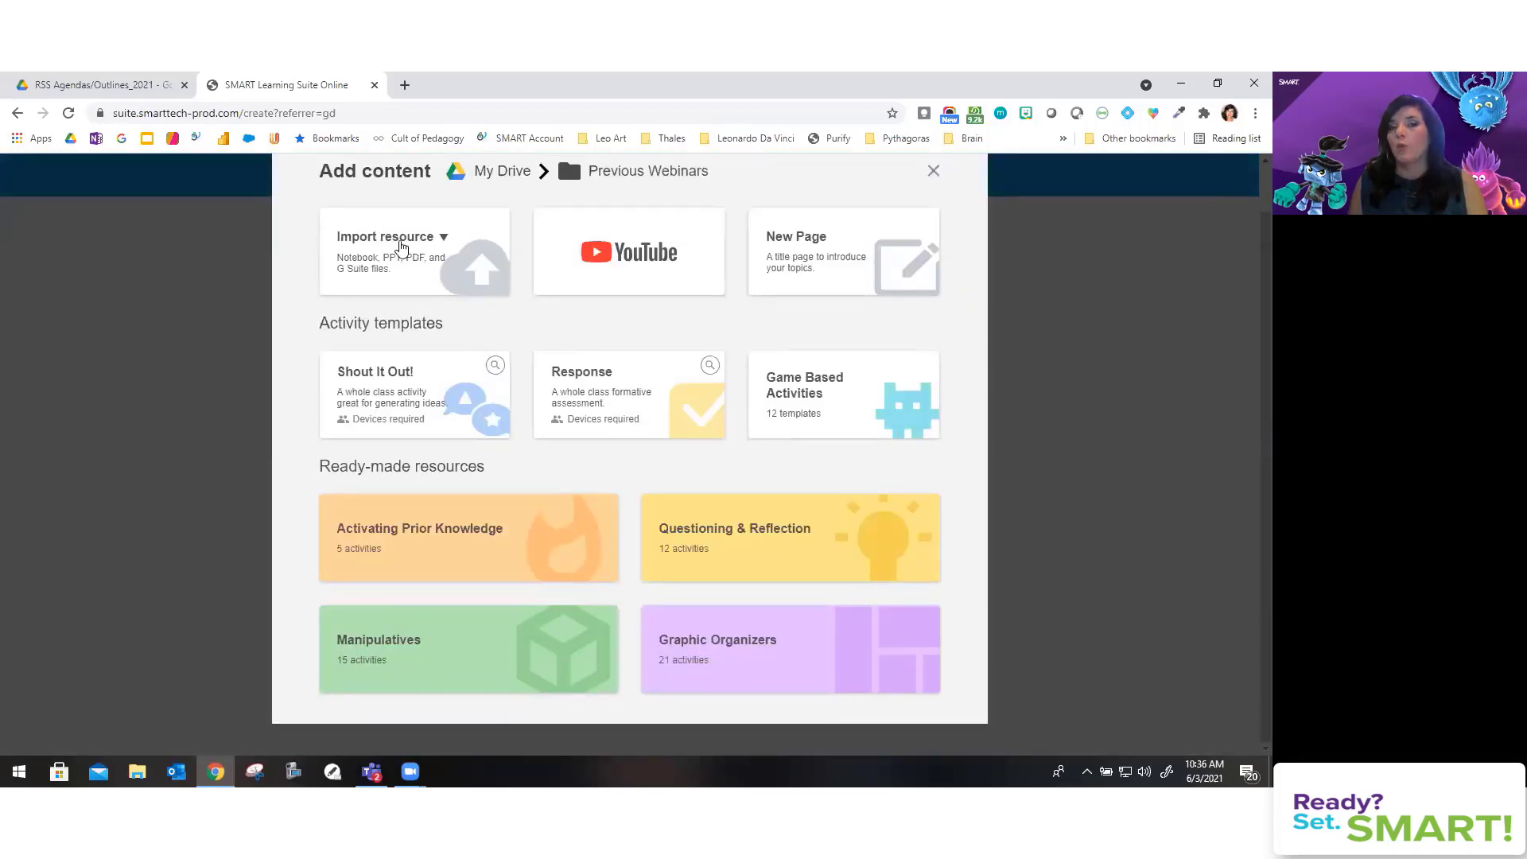
pyautogui.click(398, 244)
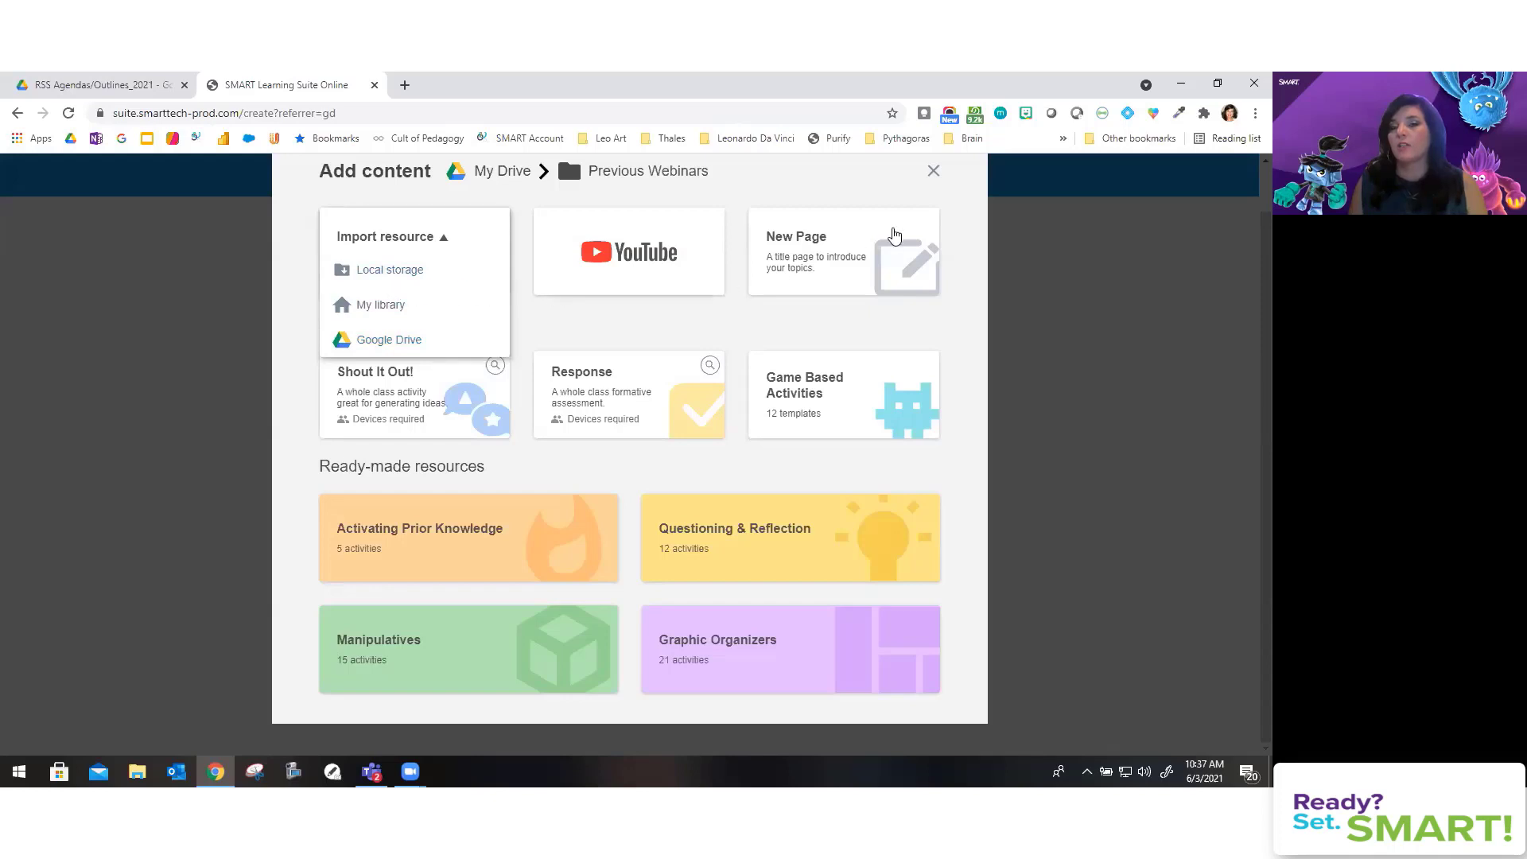
pyautogui.click(937, 171)
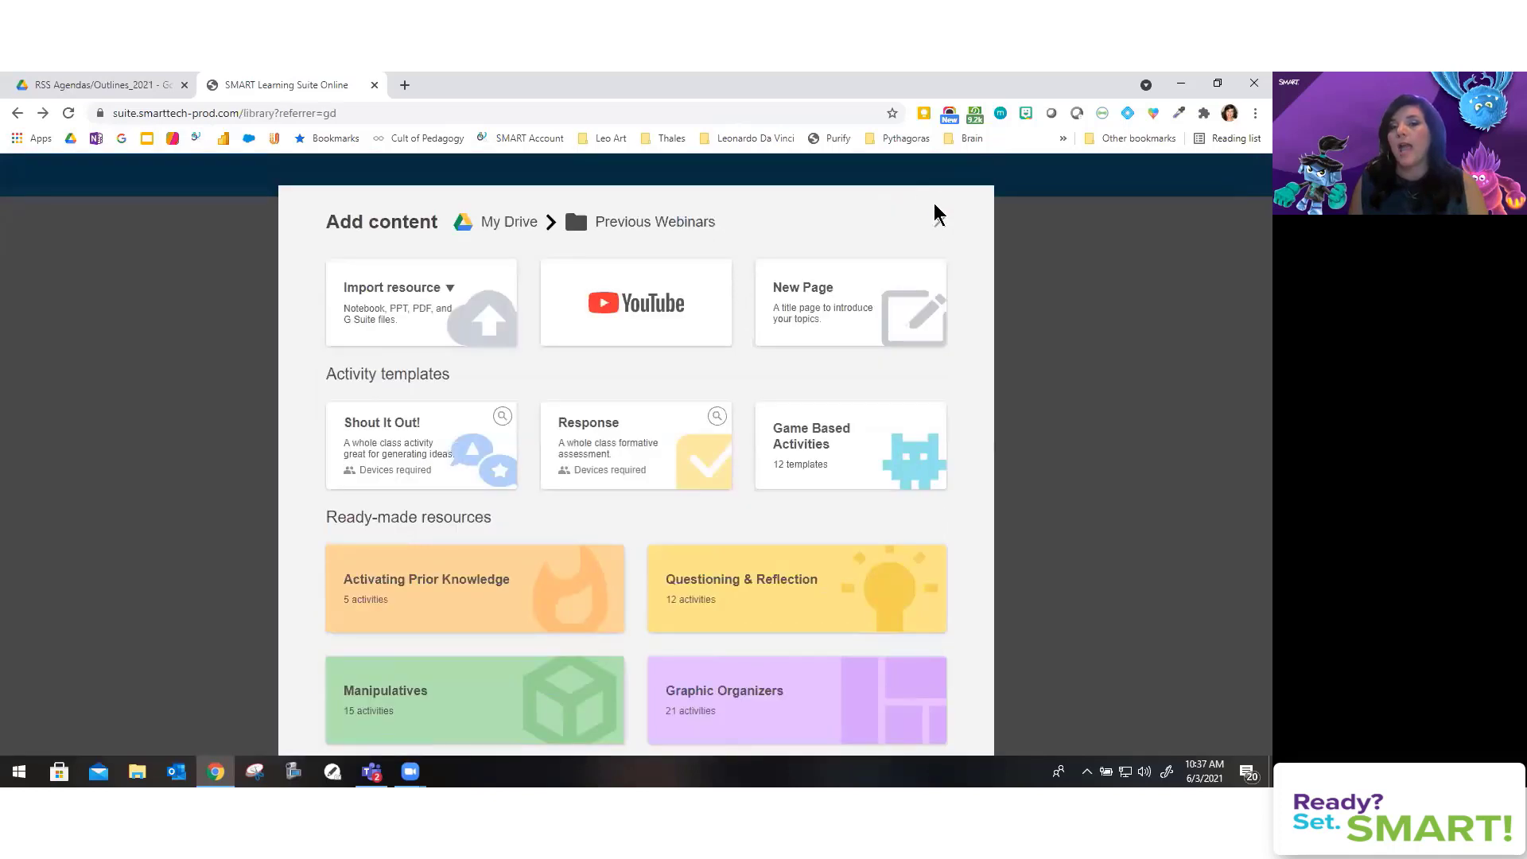
pyautogui.click(934, 211)
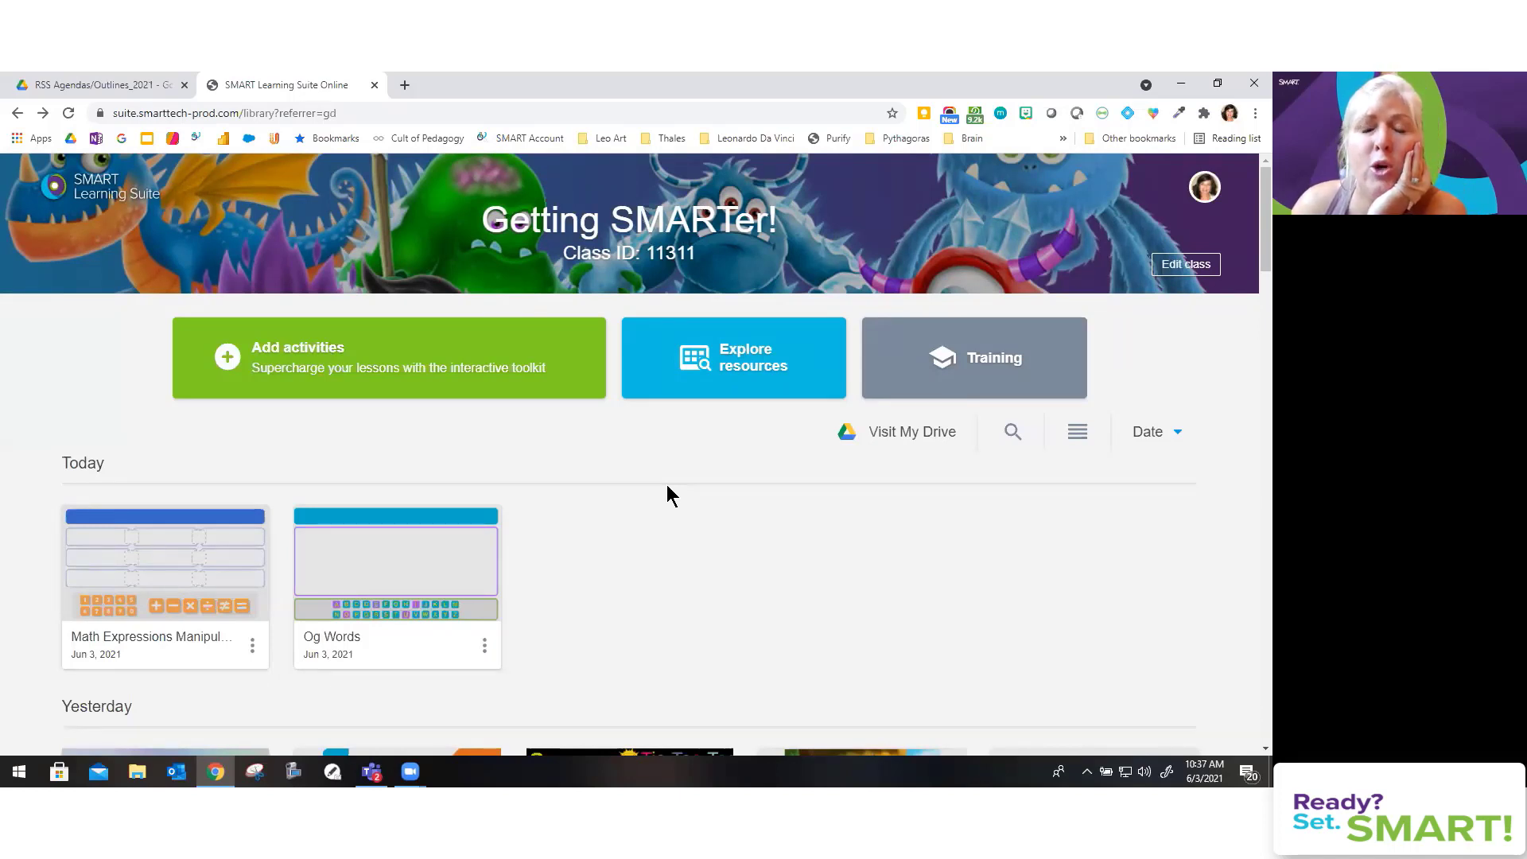
# Step: Open Add activities and expand Import resource to show Local storage, My library and Google Drive
pyautogui.click(431, 345)
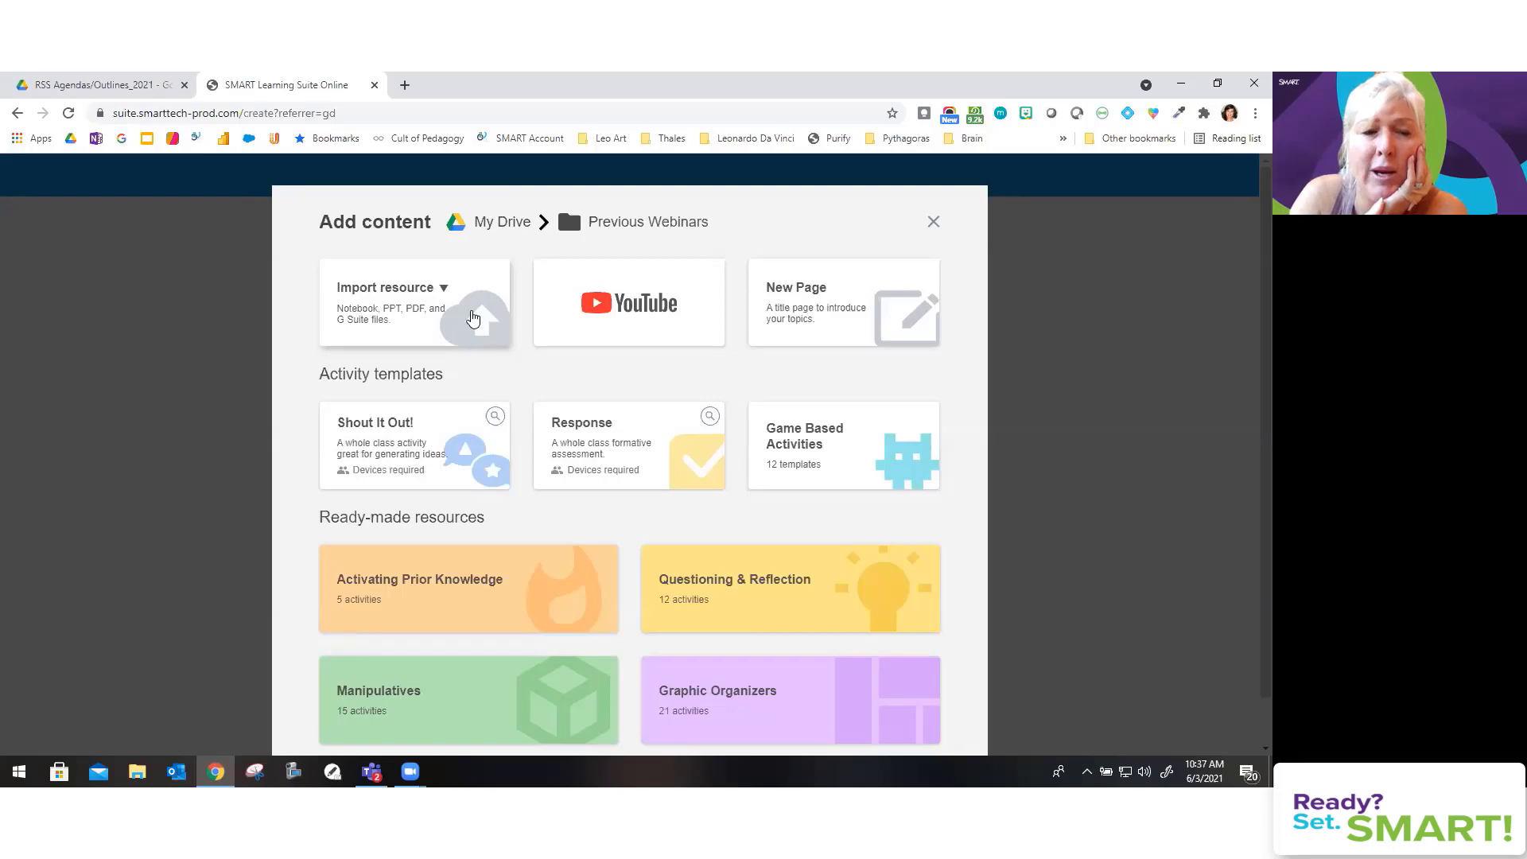
pyautogui.click(473, 318)
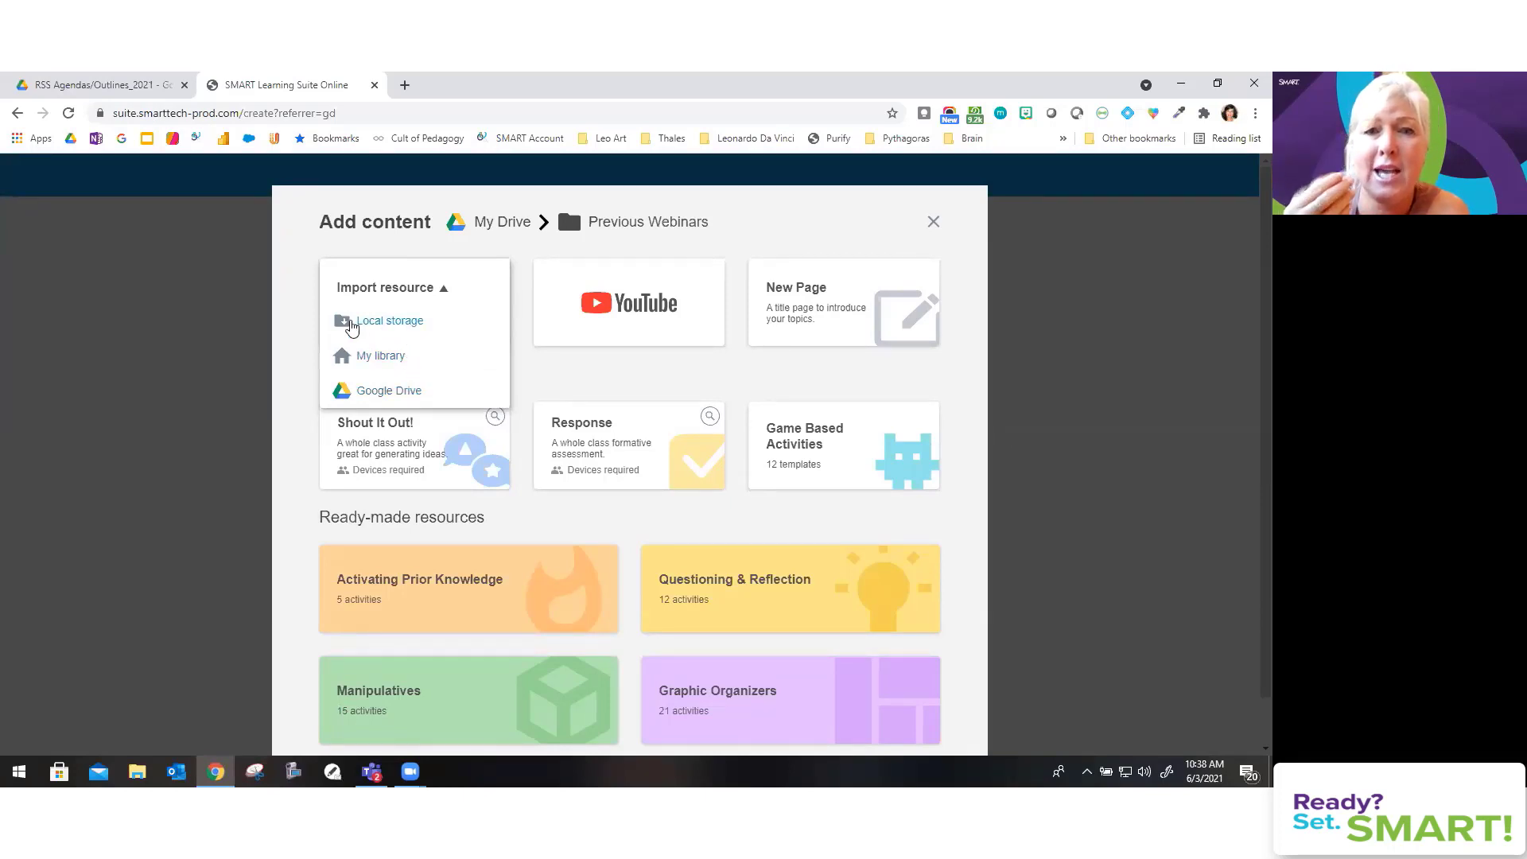
# Step: Import multiplication-star-arrays.pdf from Local storage in Desktop > FFWD EDU > Images
pyautogui.click(380, 325)
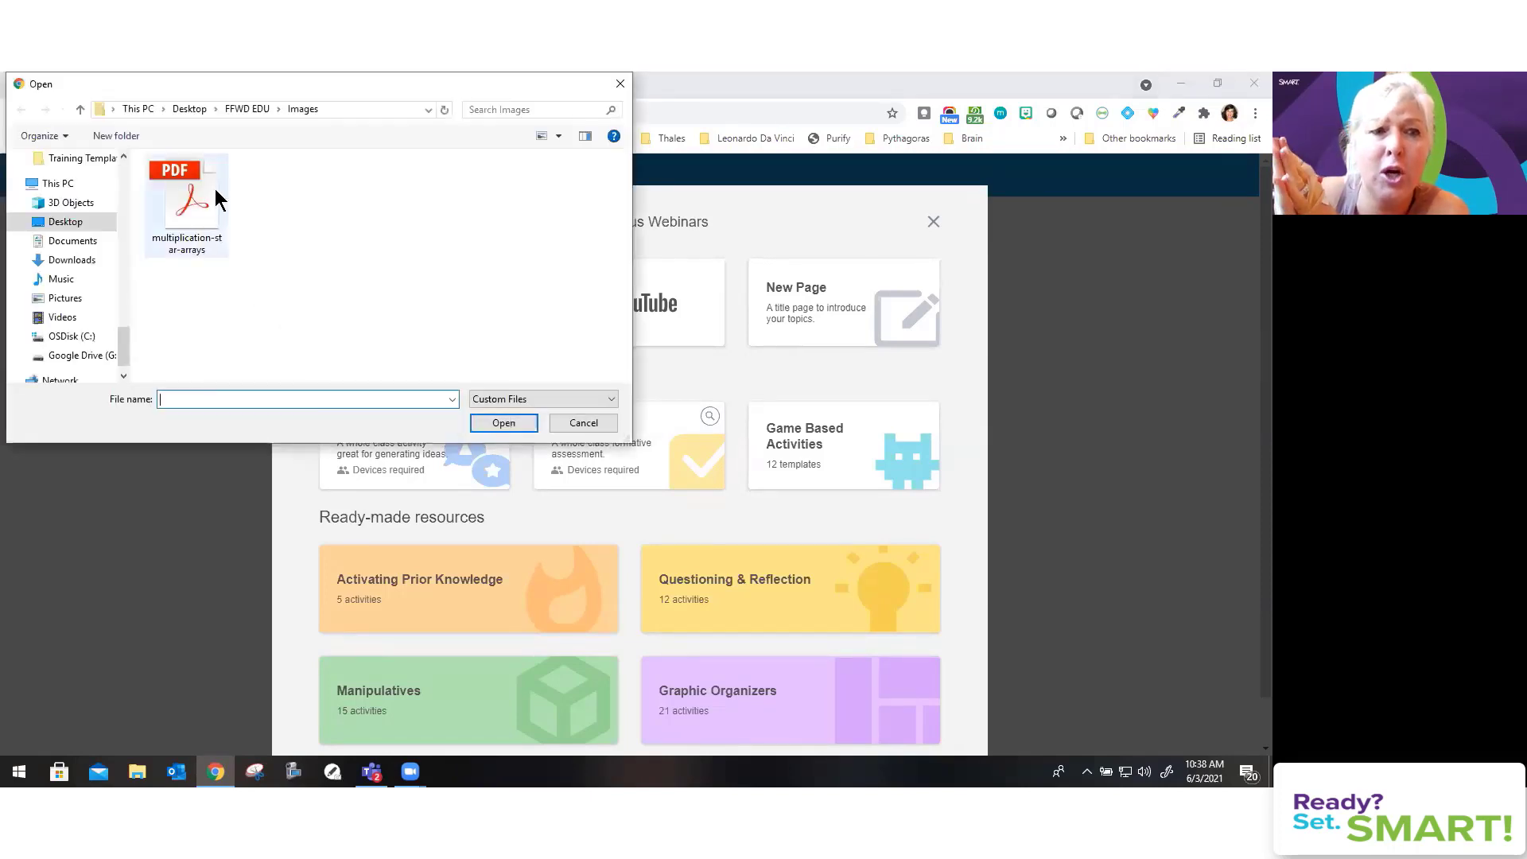
pyautogui.click(188, 189)
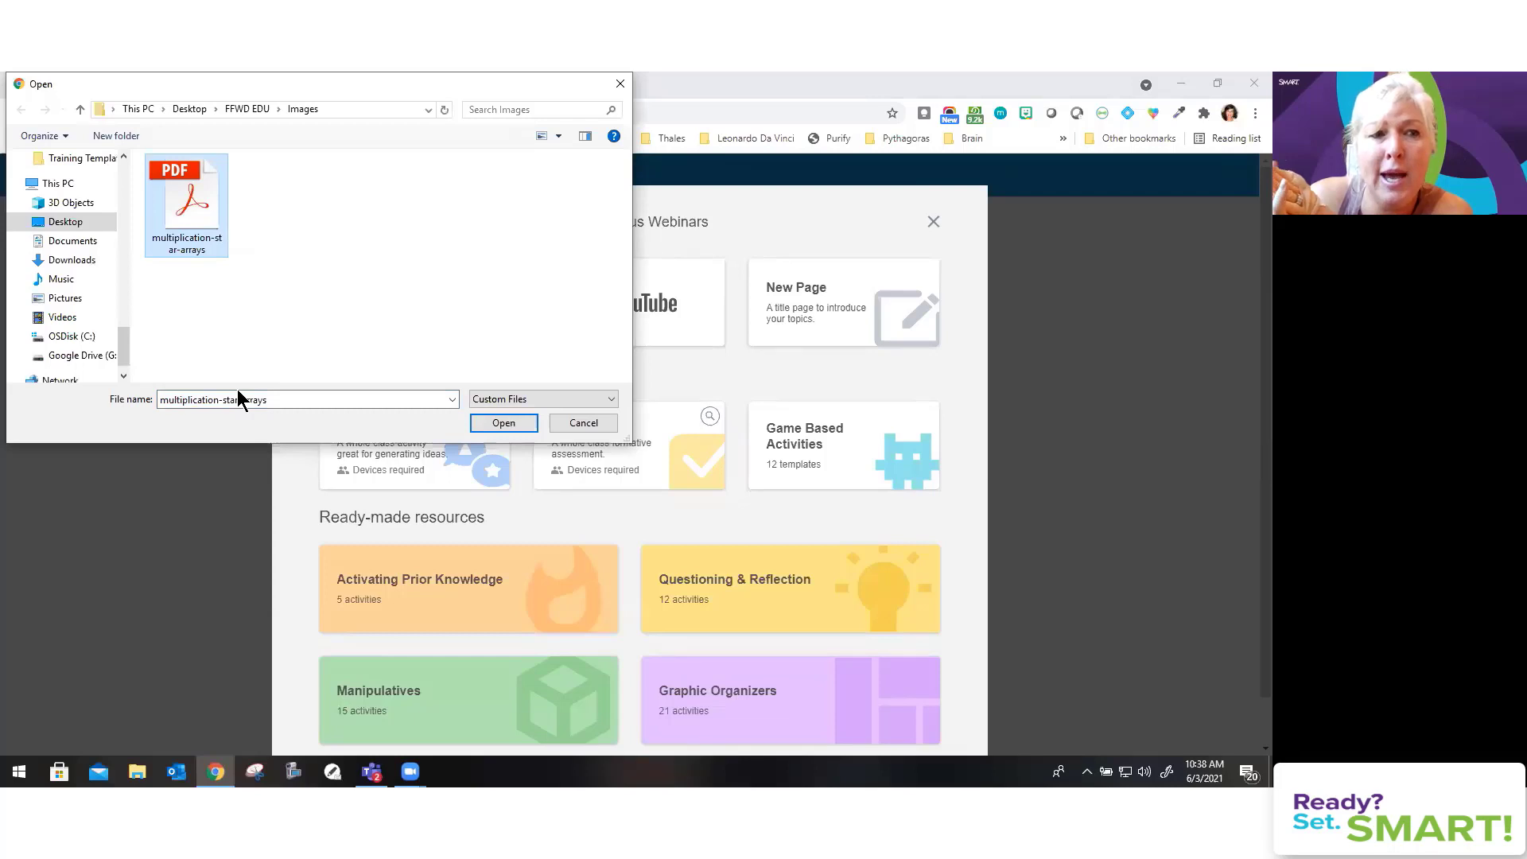
pyautogui.click(504, 424)
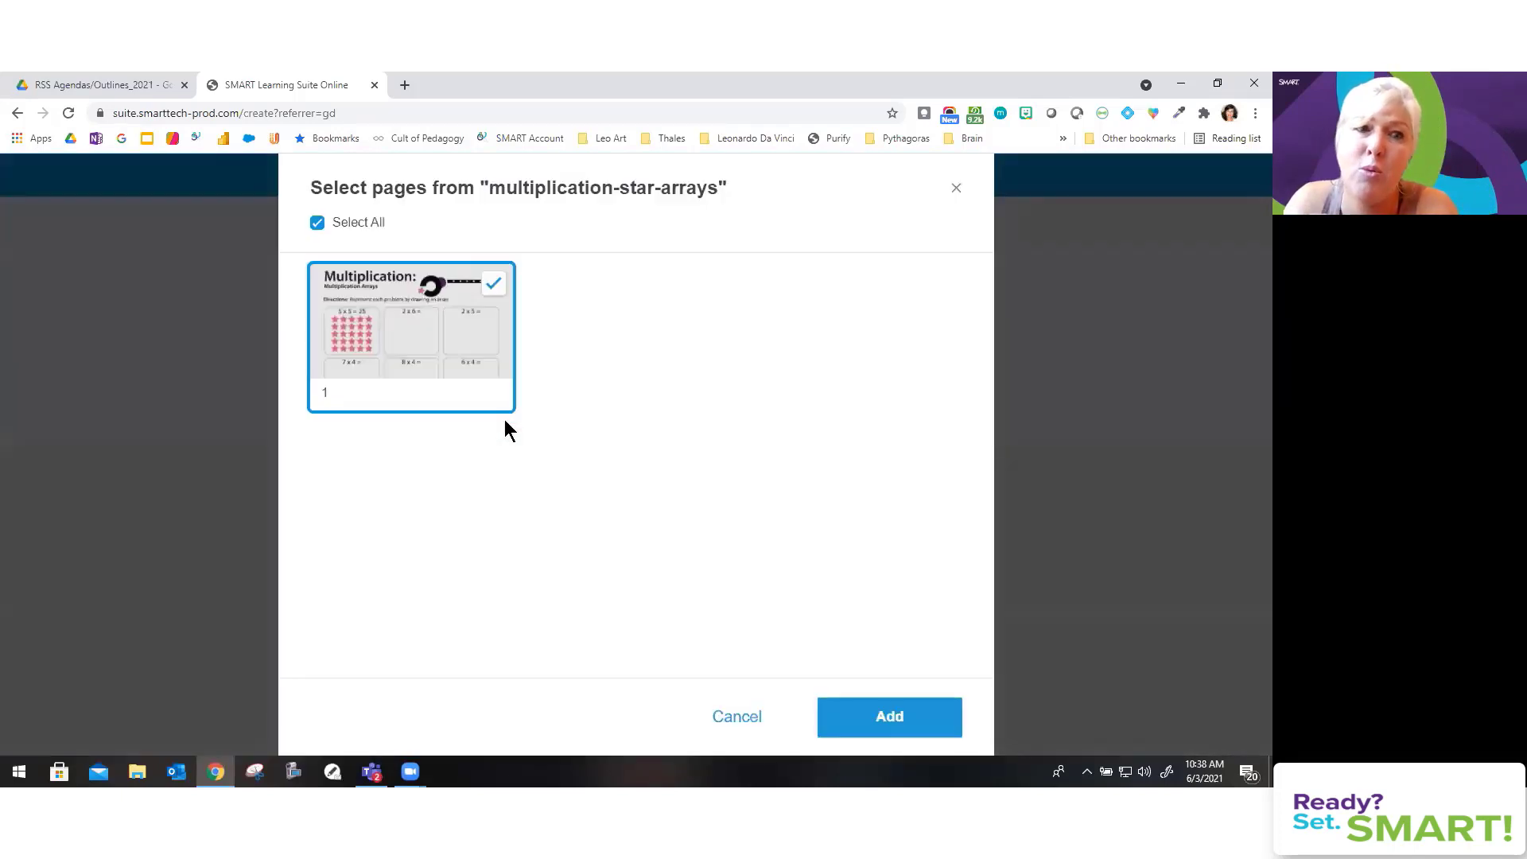
# Step: Add the PDF's single worksheet page to the lesson, preview Add content import sources, then dismiss it
pyautogui.click(888, 718)
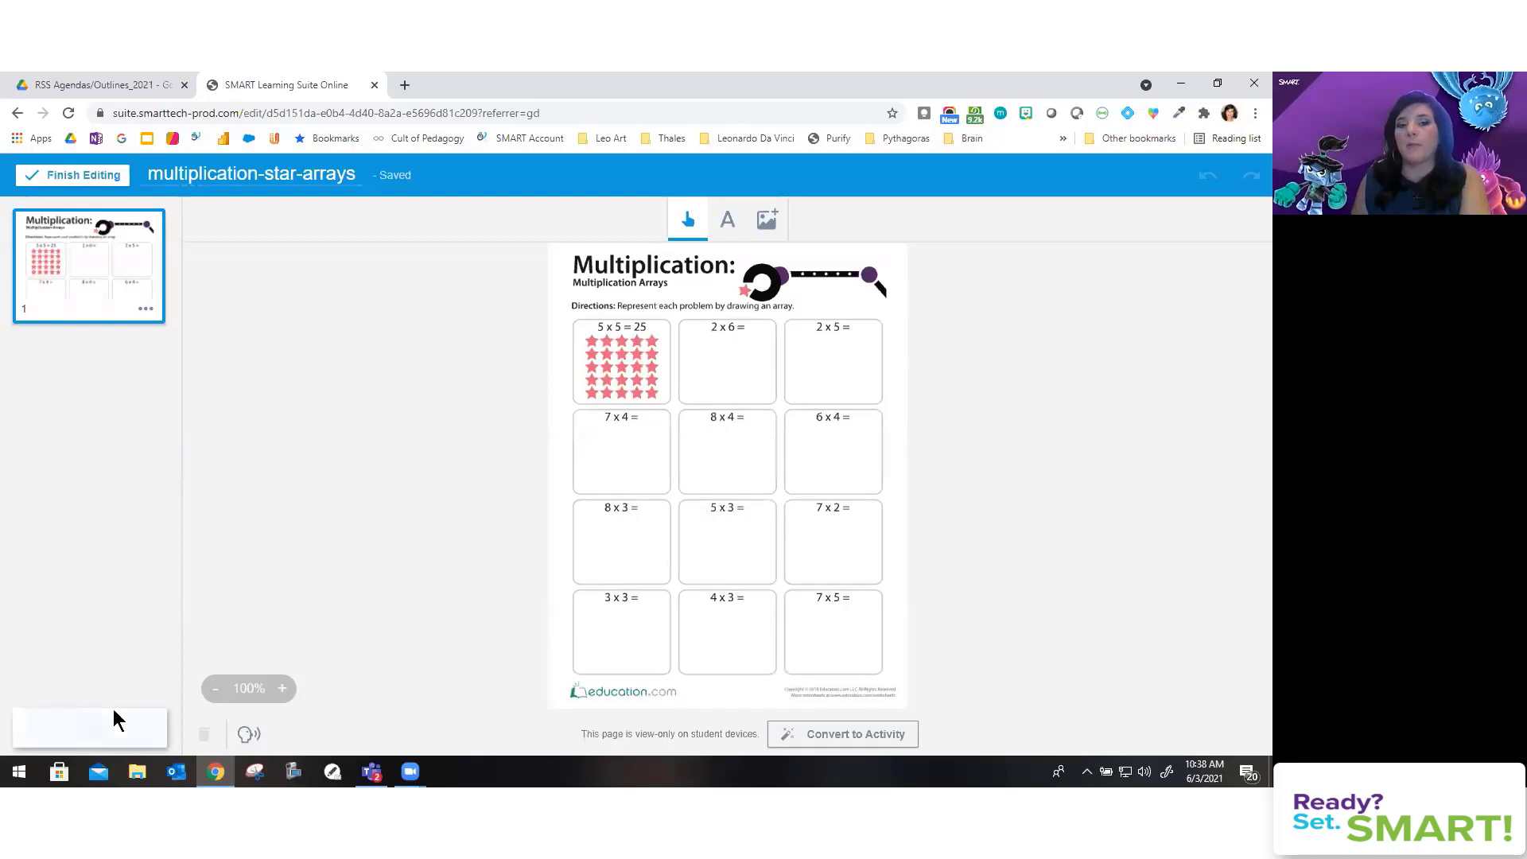
pyautogui.click(113, 715)
pyautogui.click(433, 312)
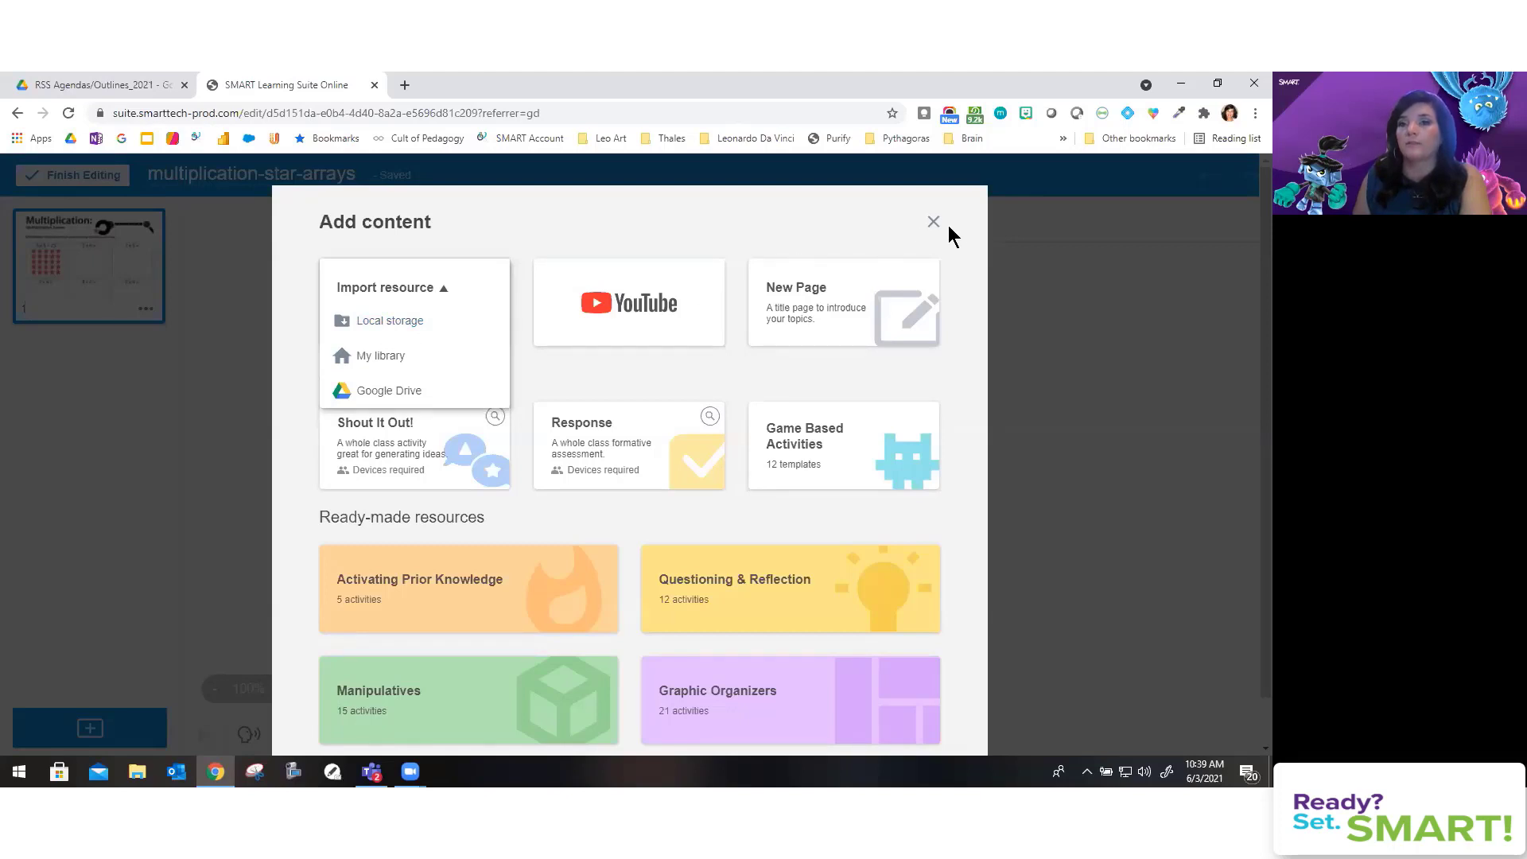
pyautogui.press('Escape')
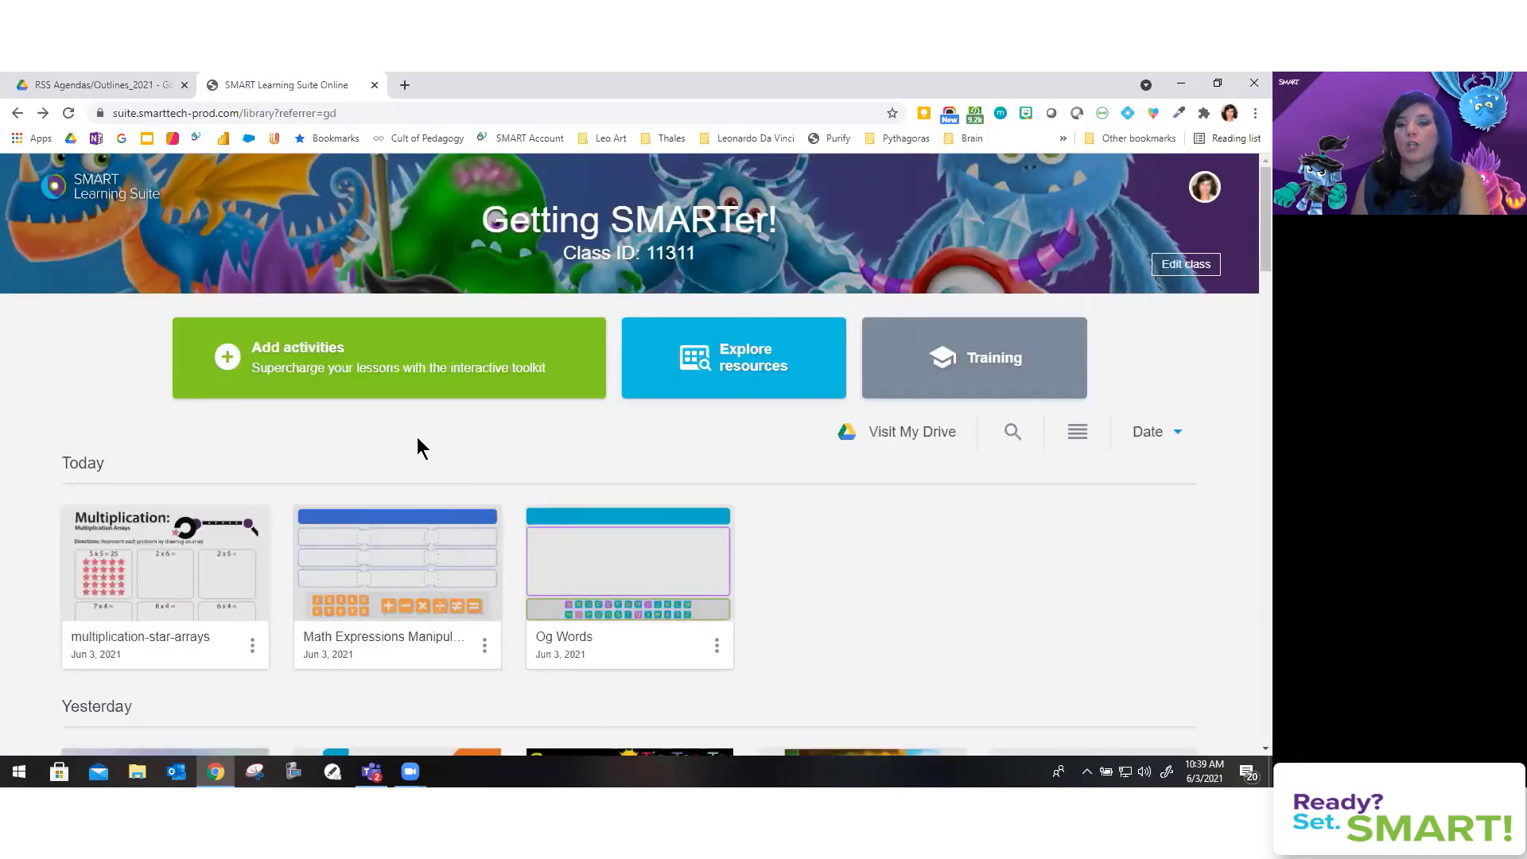
# Step: Launch the Math Expressions lesson from its library card
pyautogui.moveTo(401, 545)
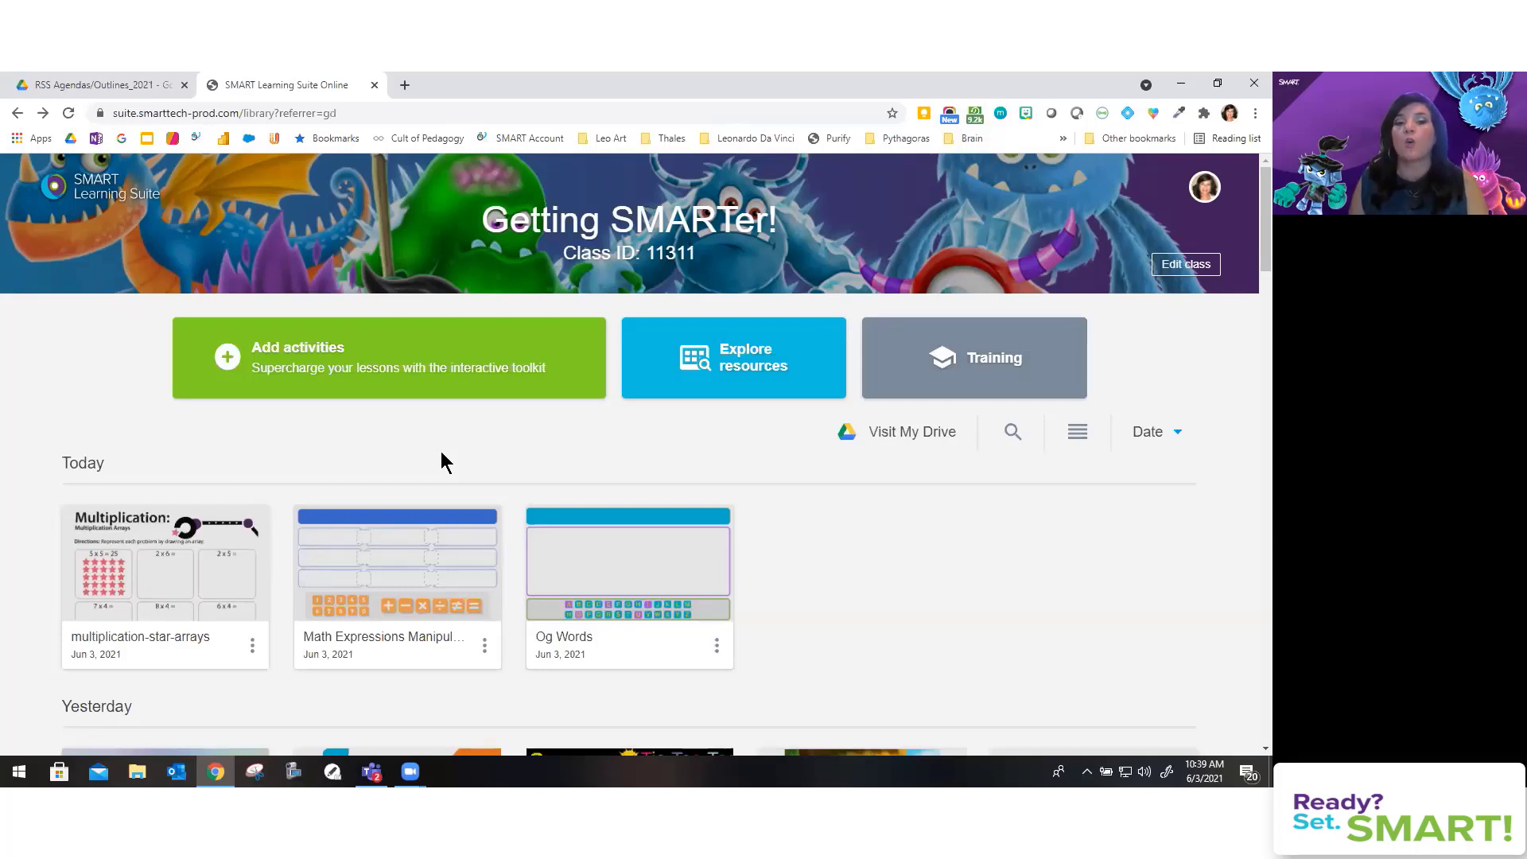
pyautogui.click(424, 540)
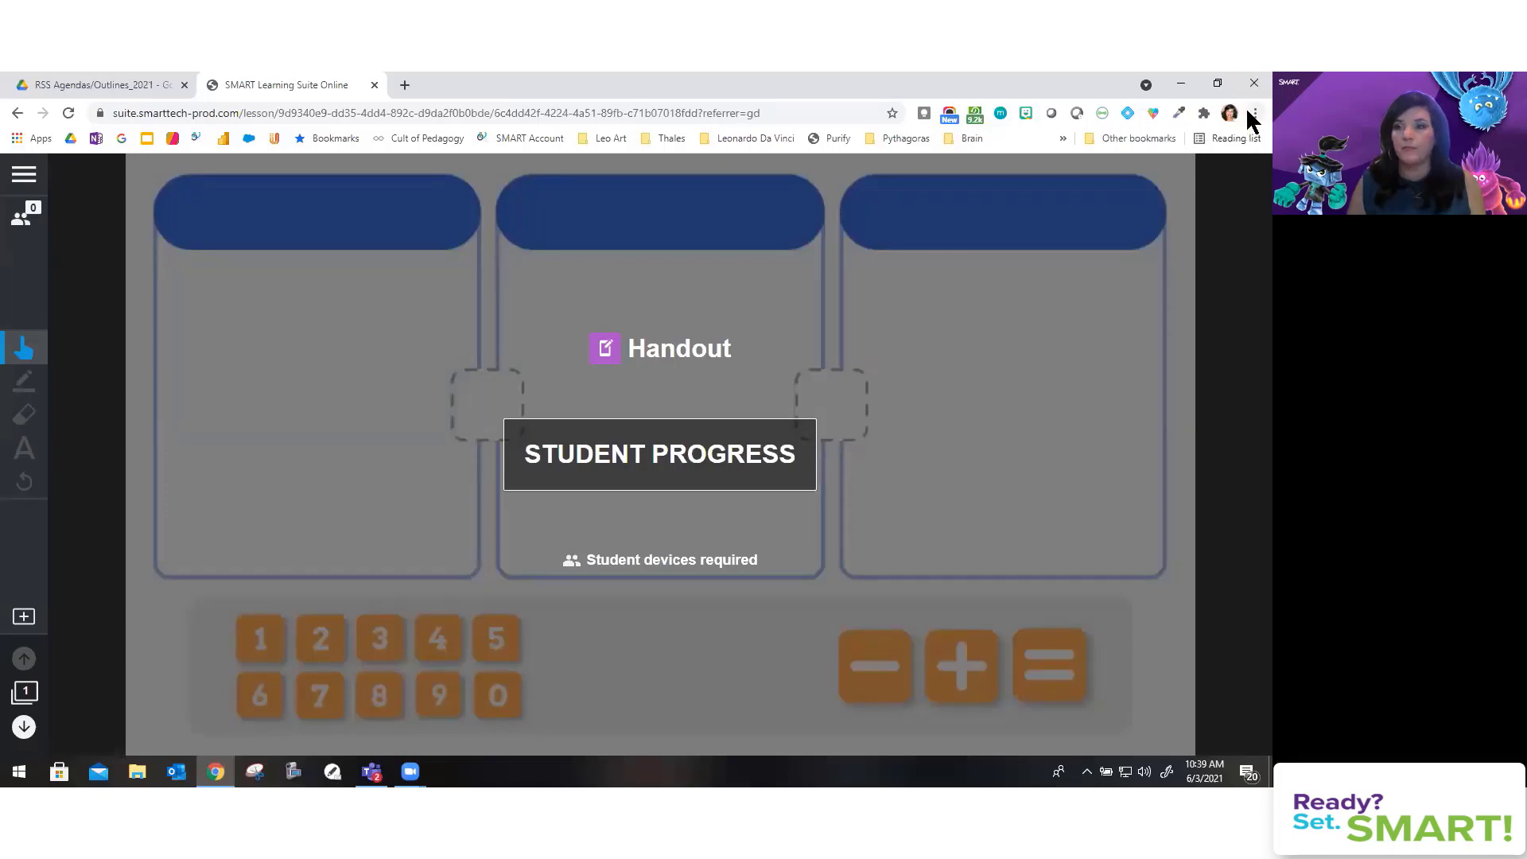
# Step: Open a Chrome incognito window on the right half and load the SMART student login page
pyautogui.click(1254, 114)
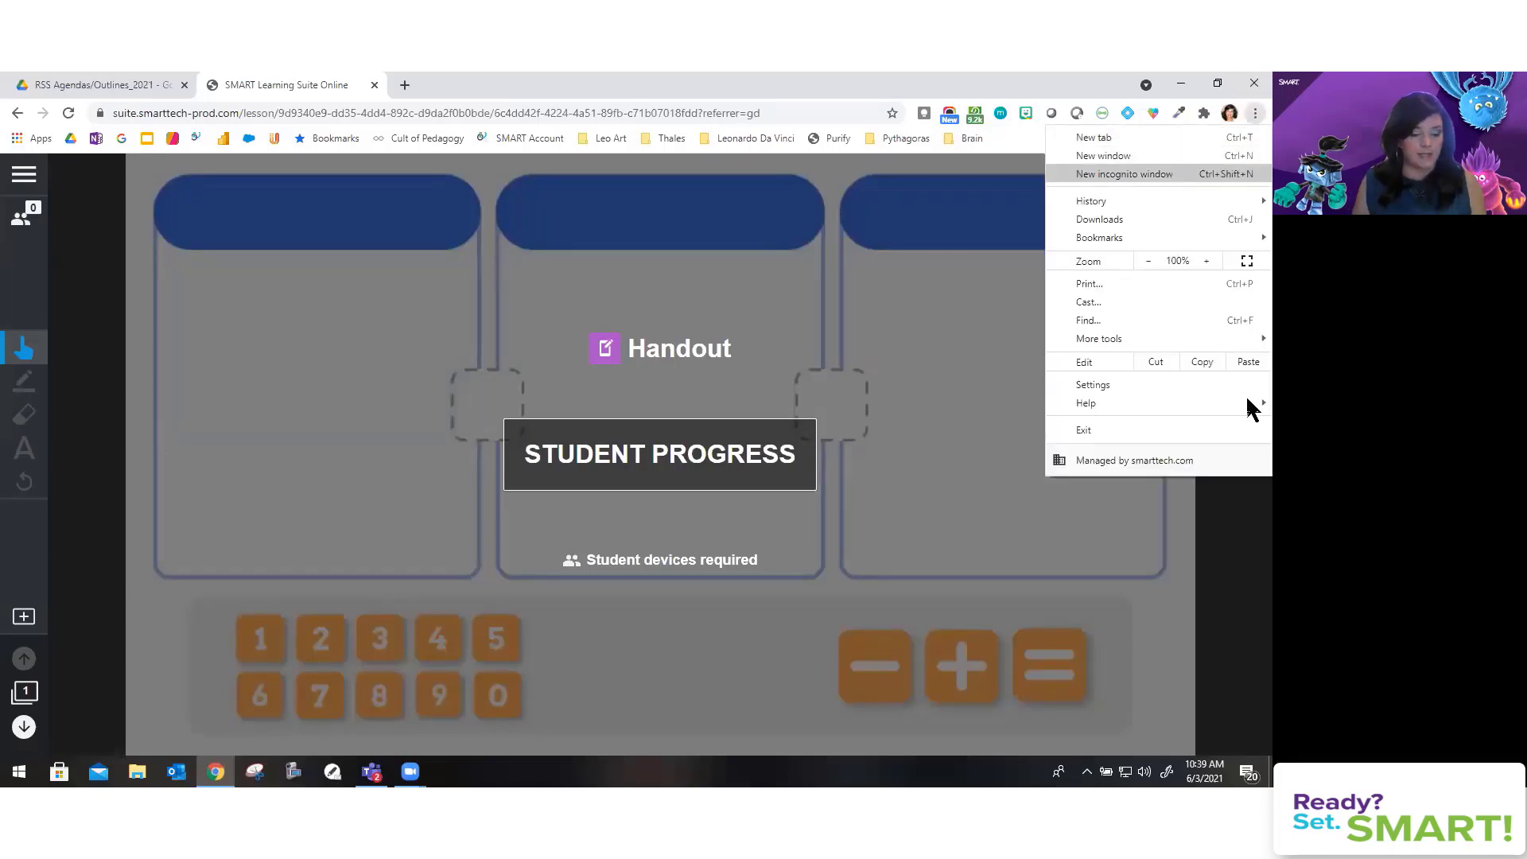
pyautogui.hotkey('ctrl', 'shift', 'n')
pyautogui.press('super+Right')
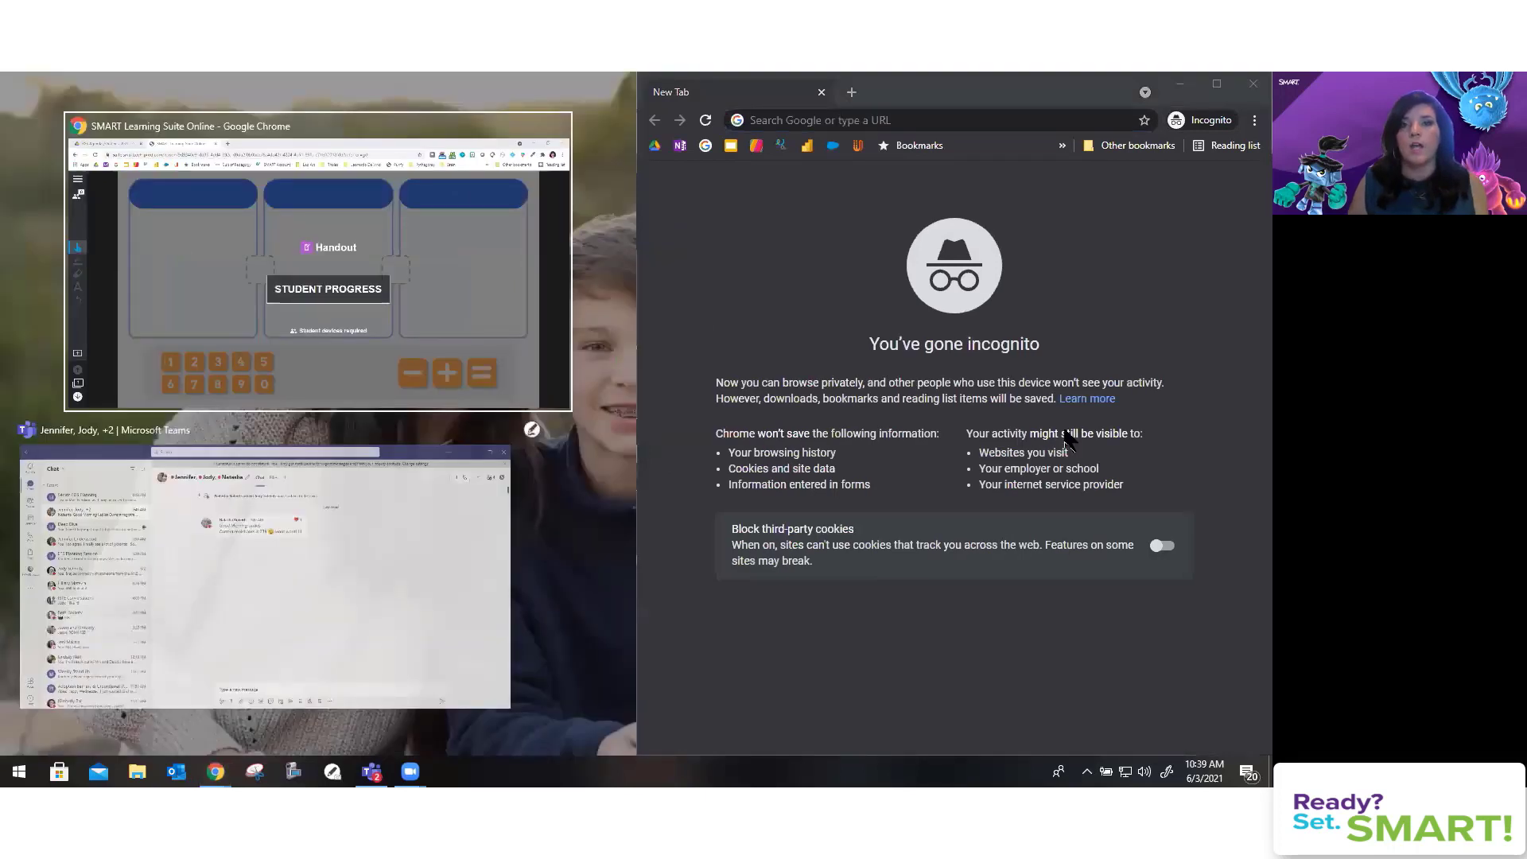
pyautogui.click(384, 239)
pyautogui.write('hellosmart.com')
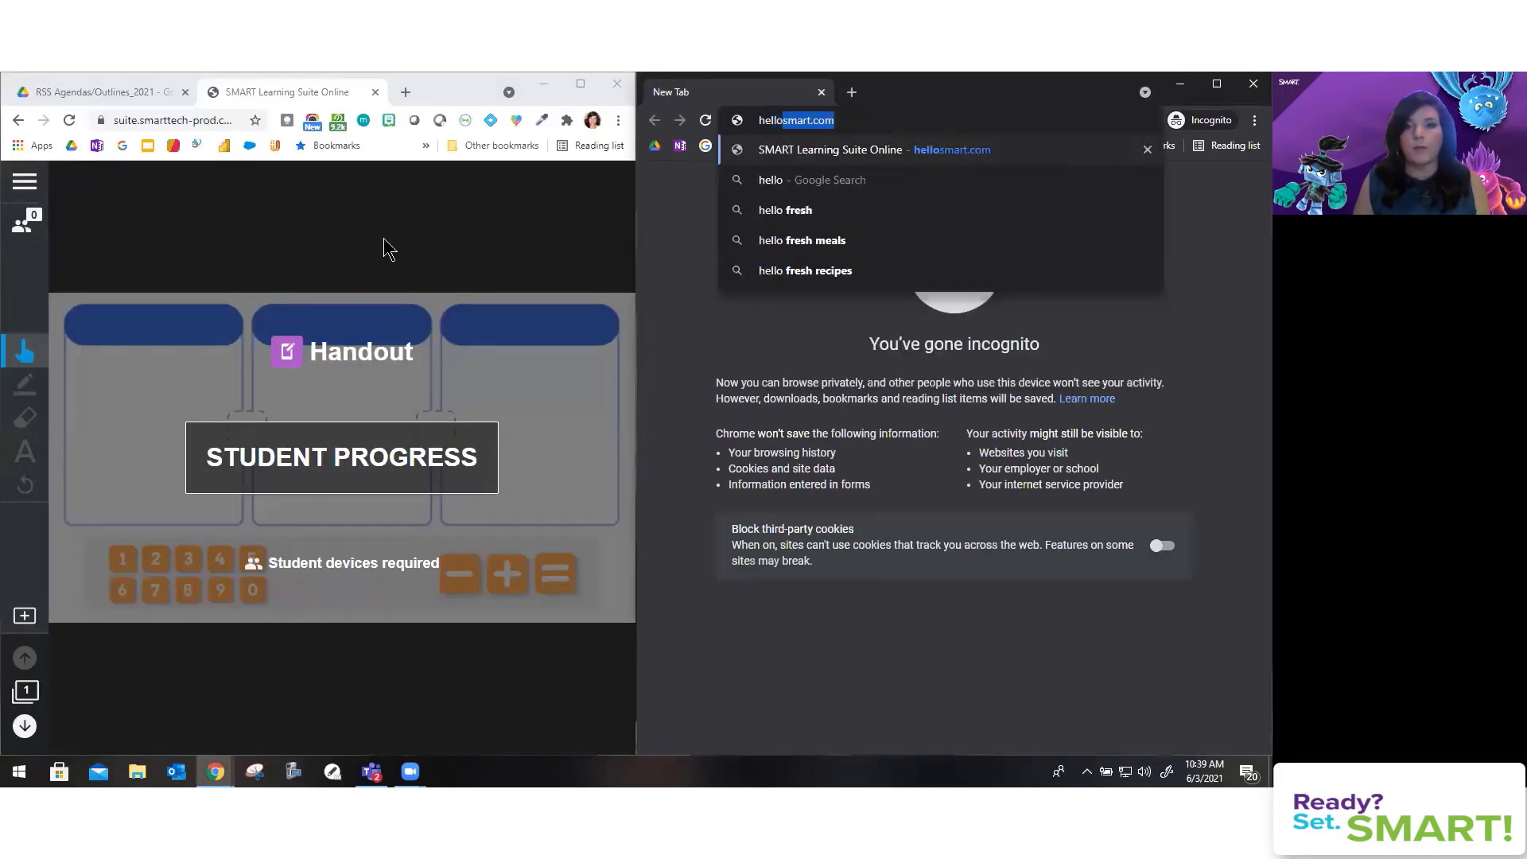
pyautogui.press('Return')
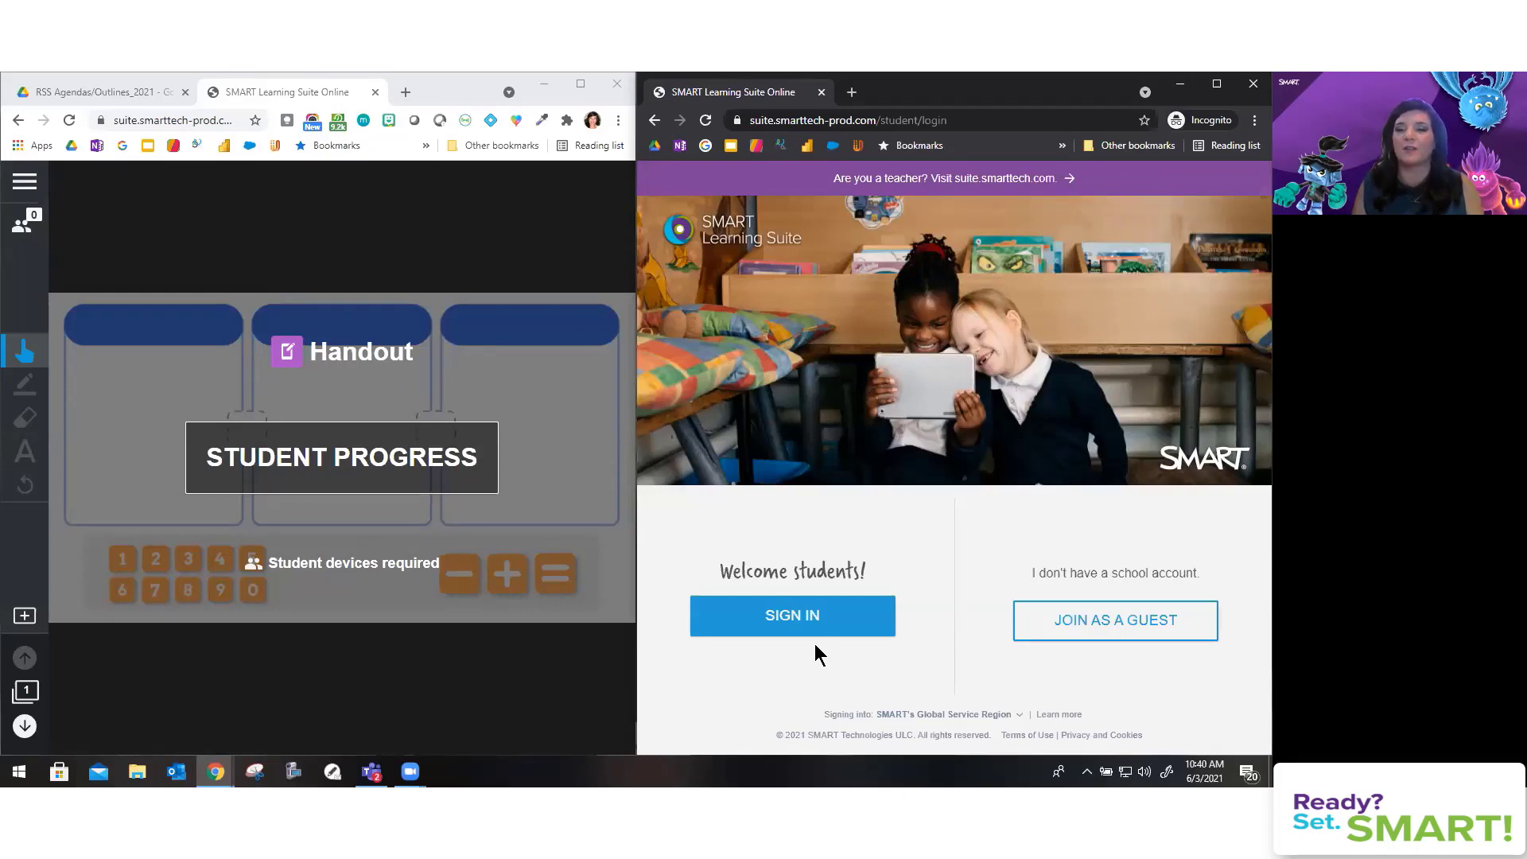
# Step: Join as a guest by entering the class ID and a student name
pyautogui.click(1084, 619)
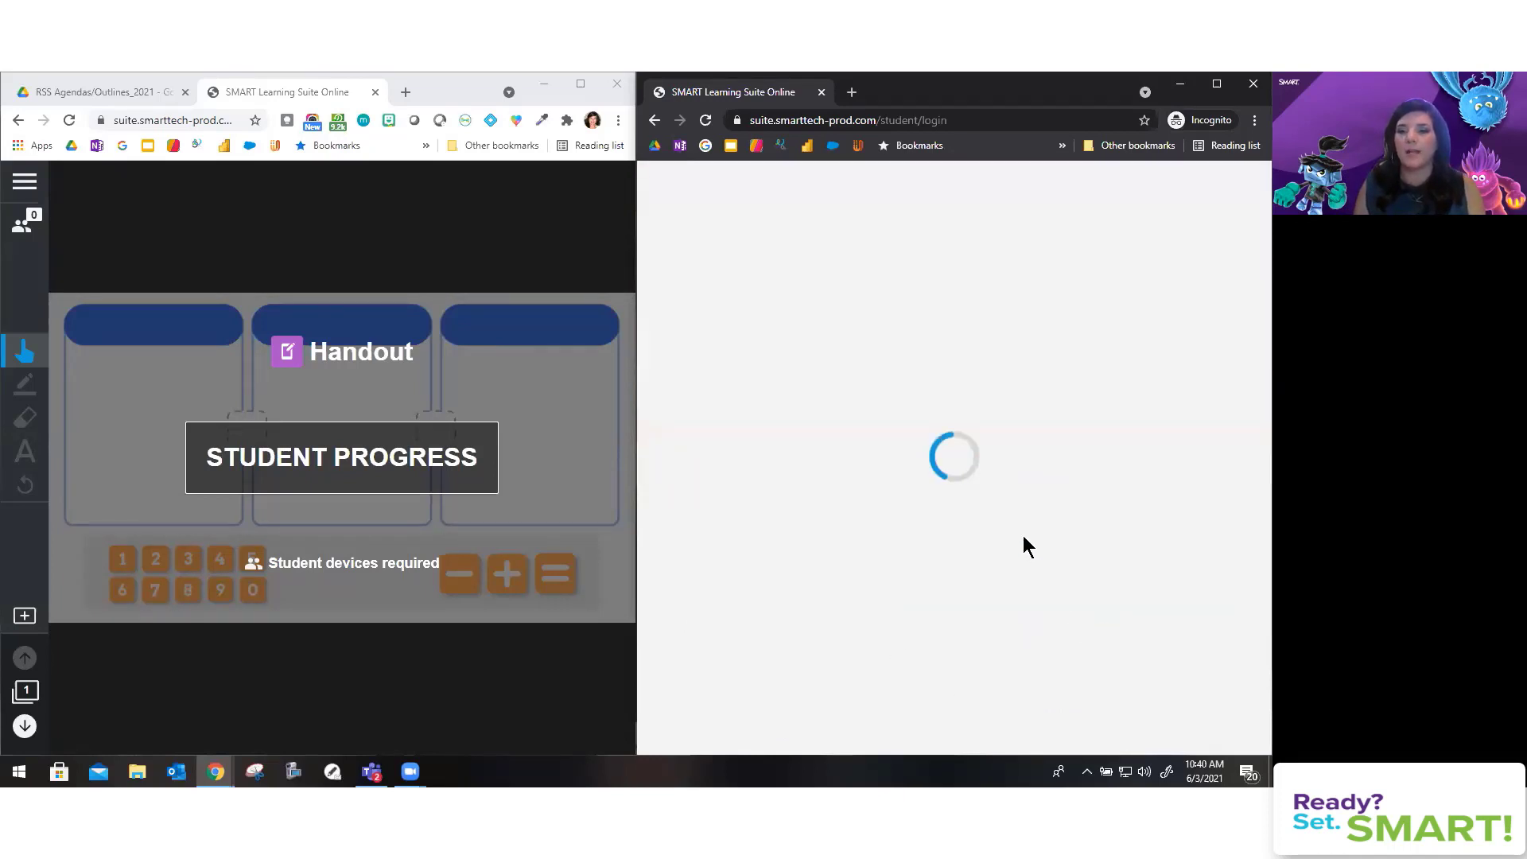
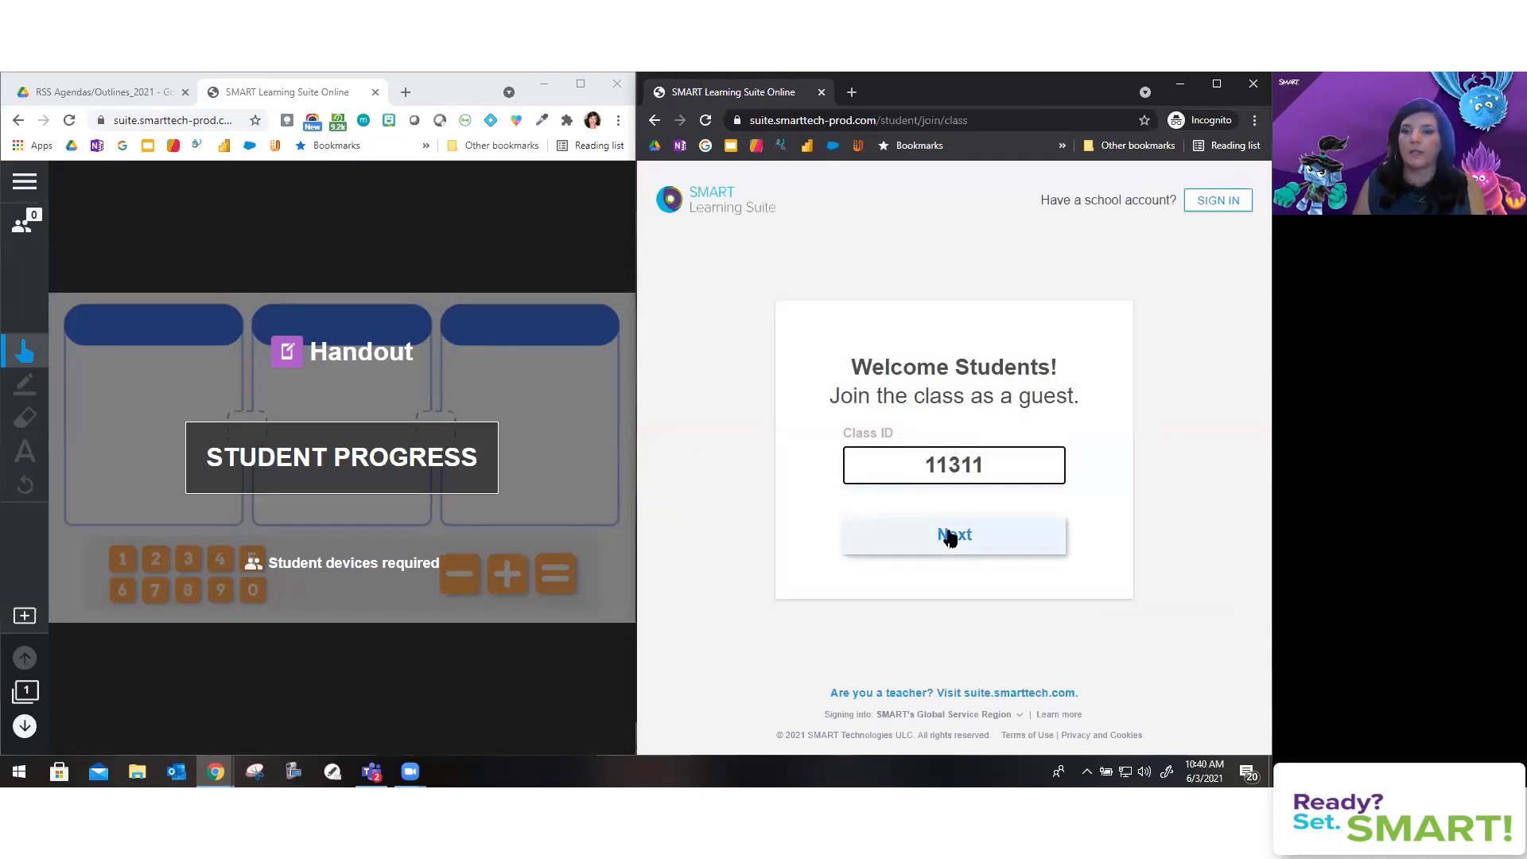
pyautogui.click(950, 538)
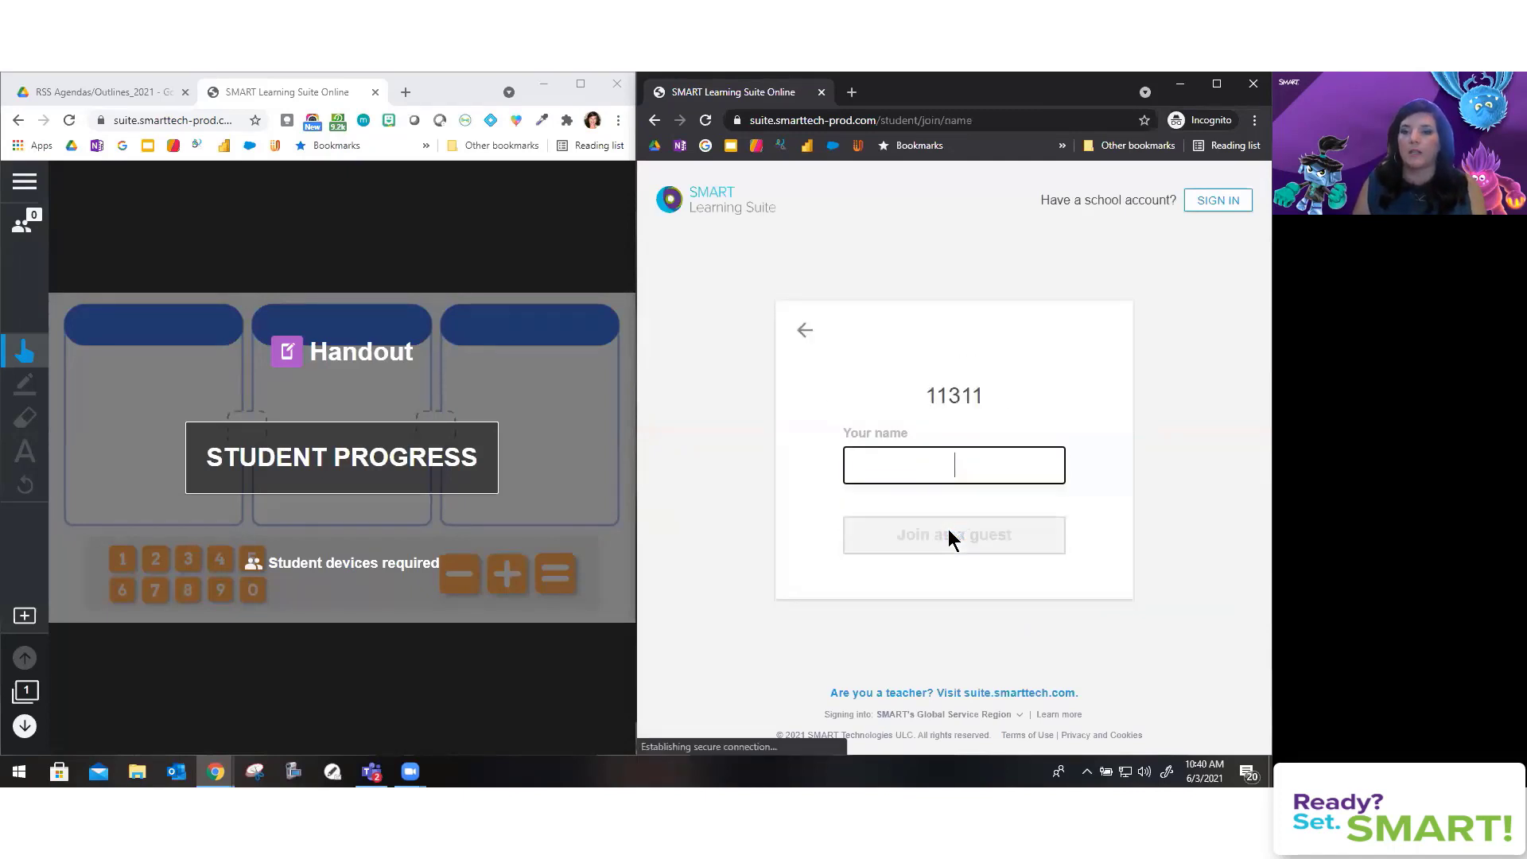
pyautogui.write('Kacie')
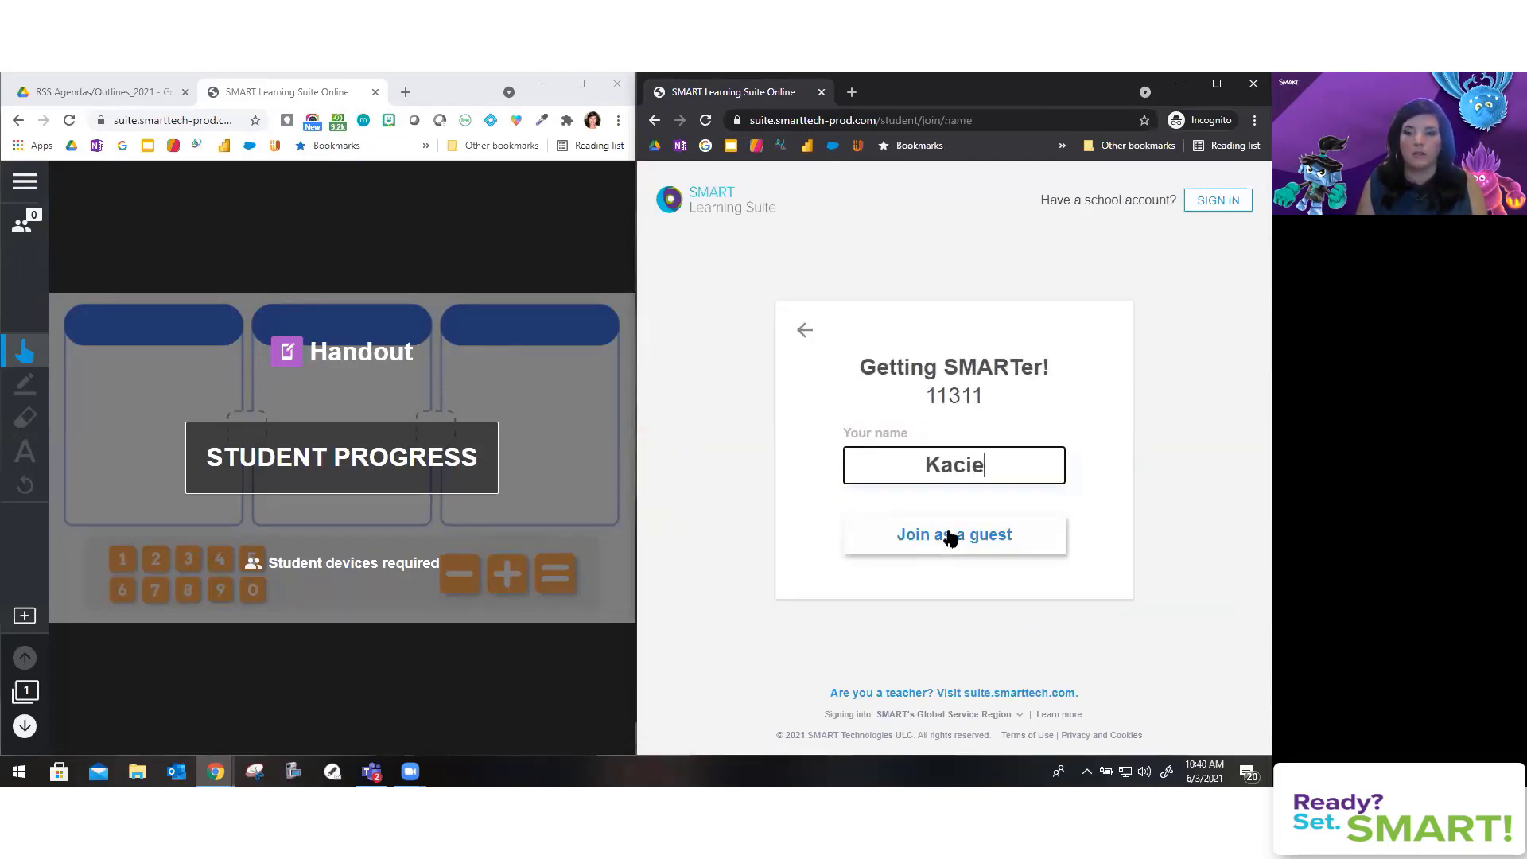
pyautogui.click(950, 538)
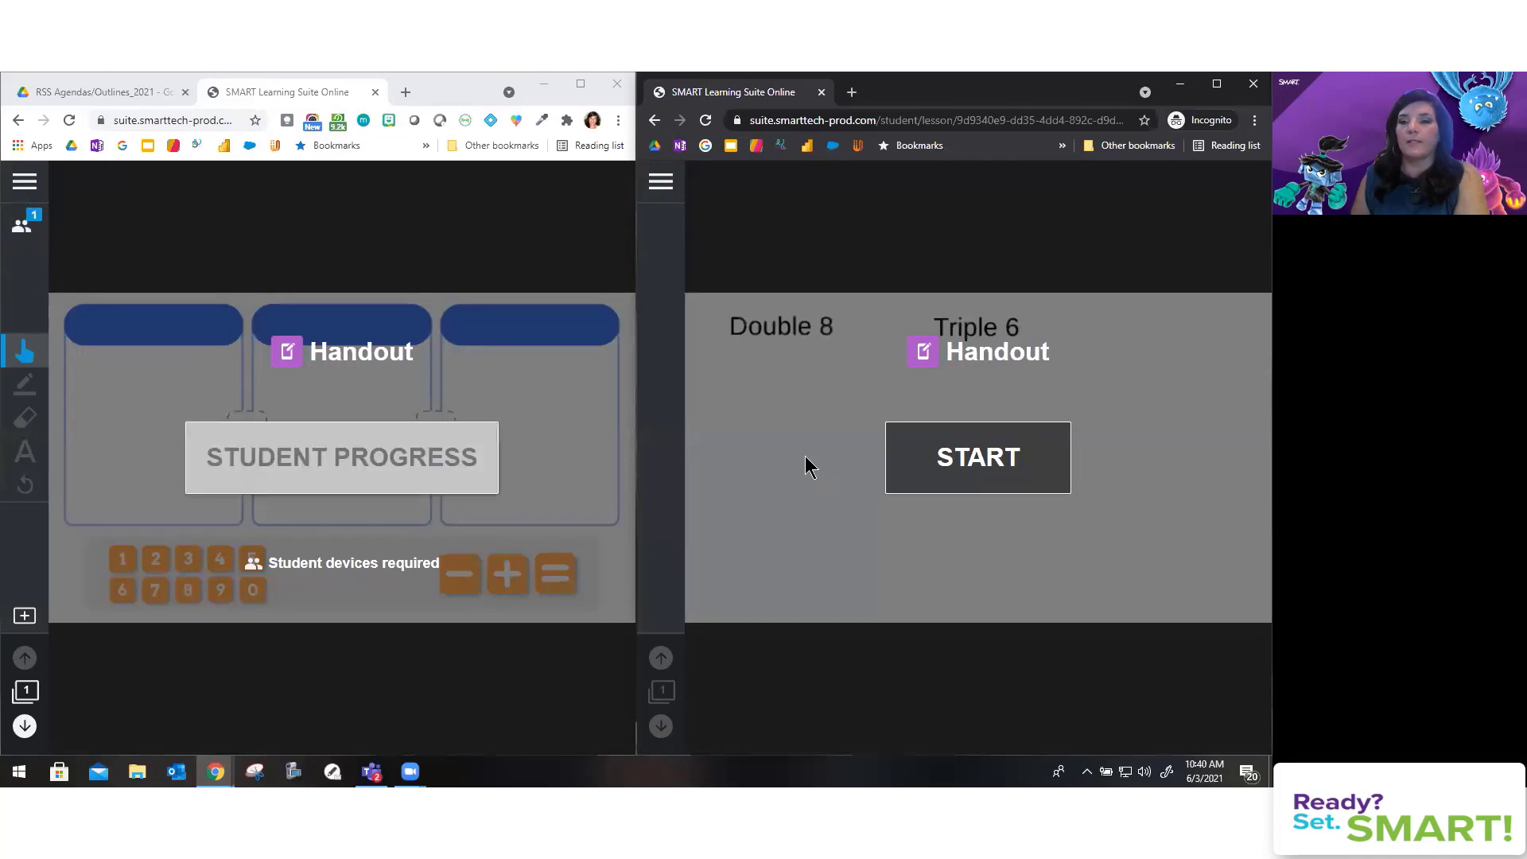
# Step: Start the handout as the student, add counters to Double 8, and open that student's progress as teacher
pyautogui.click(971, 447)
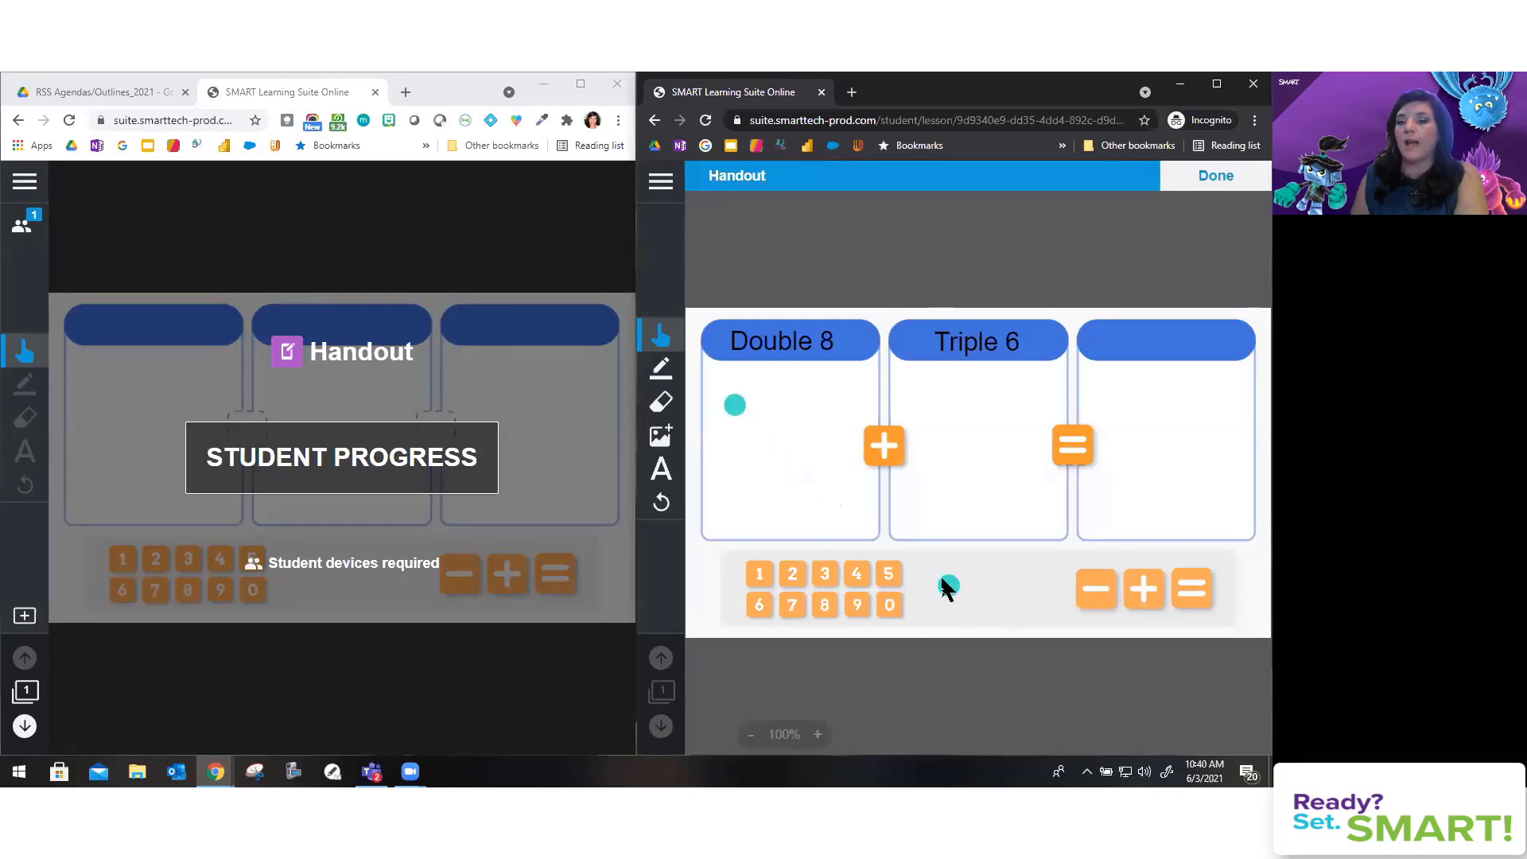
pyautogui.moveTo(947, 586); pyautogui.dragTo(803, 402)
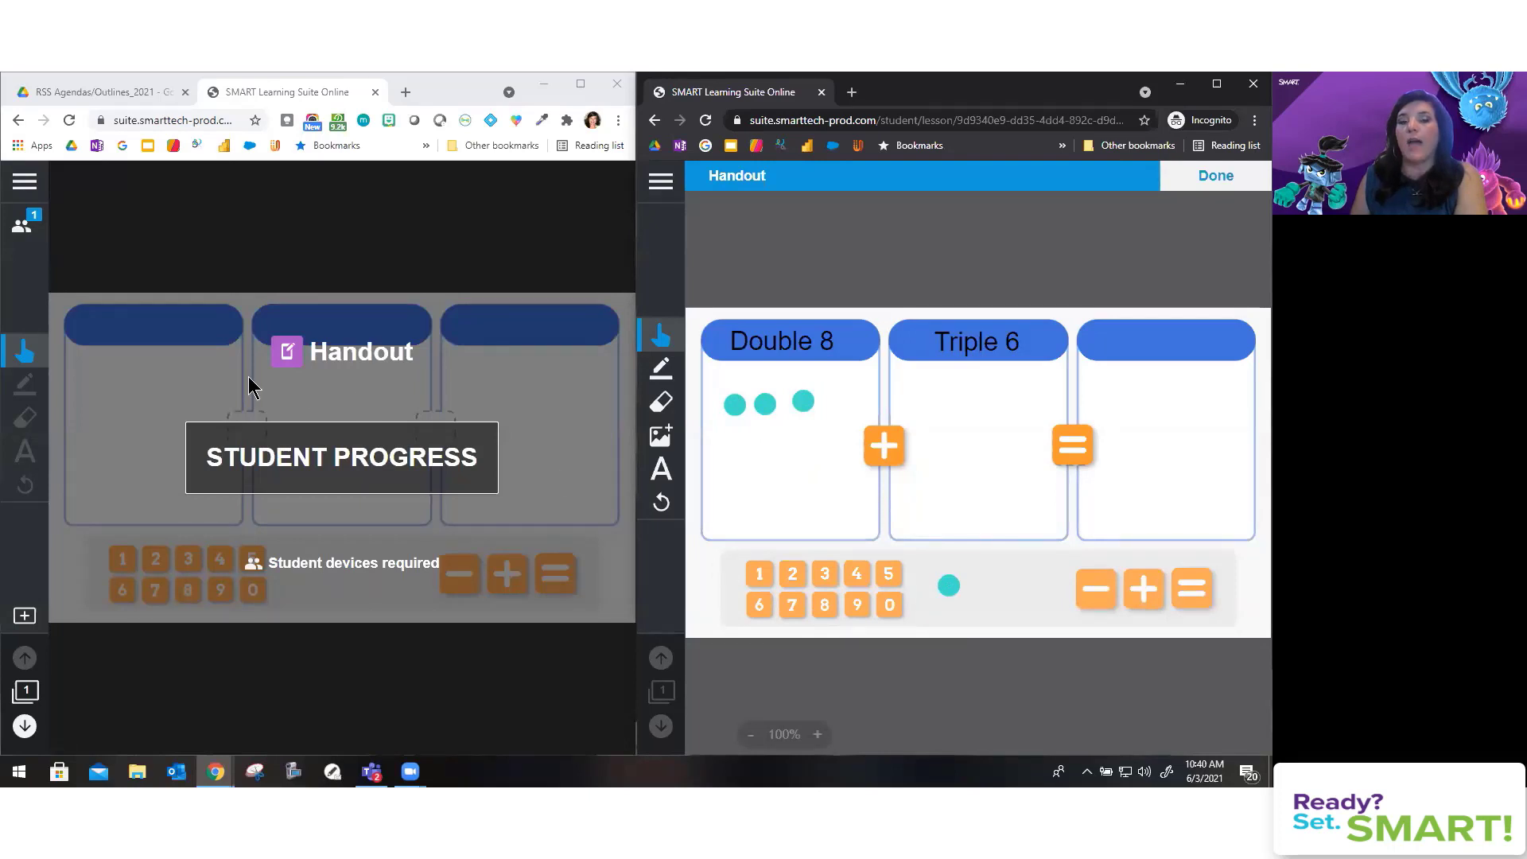
pyautogui.click(342, 452)
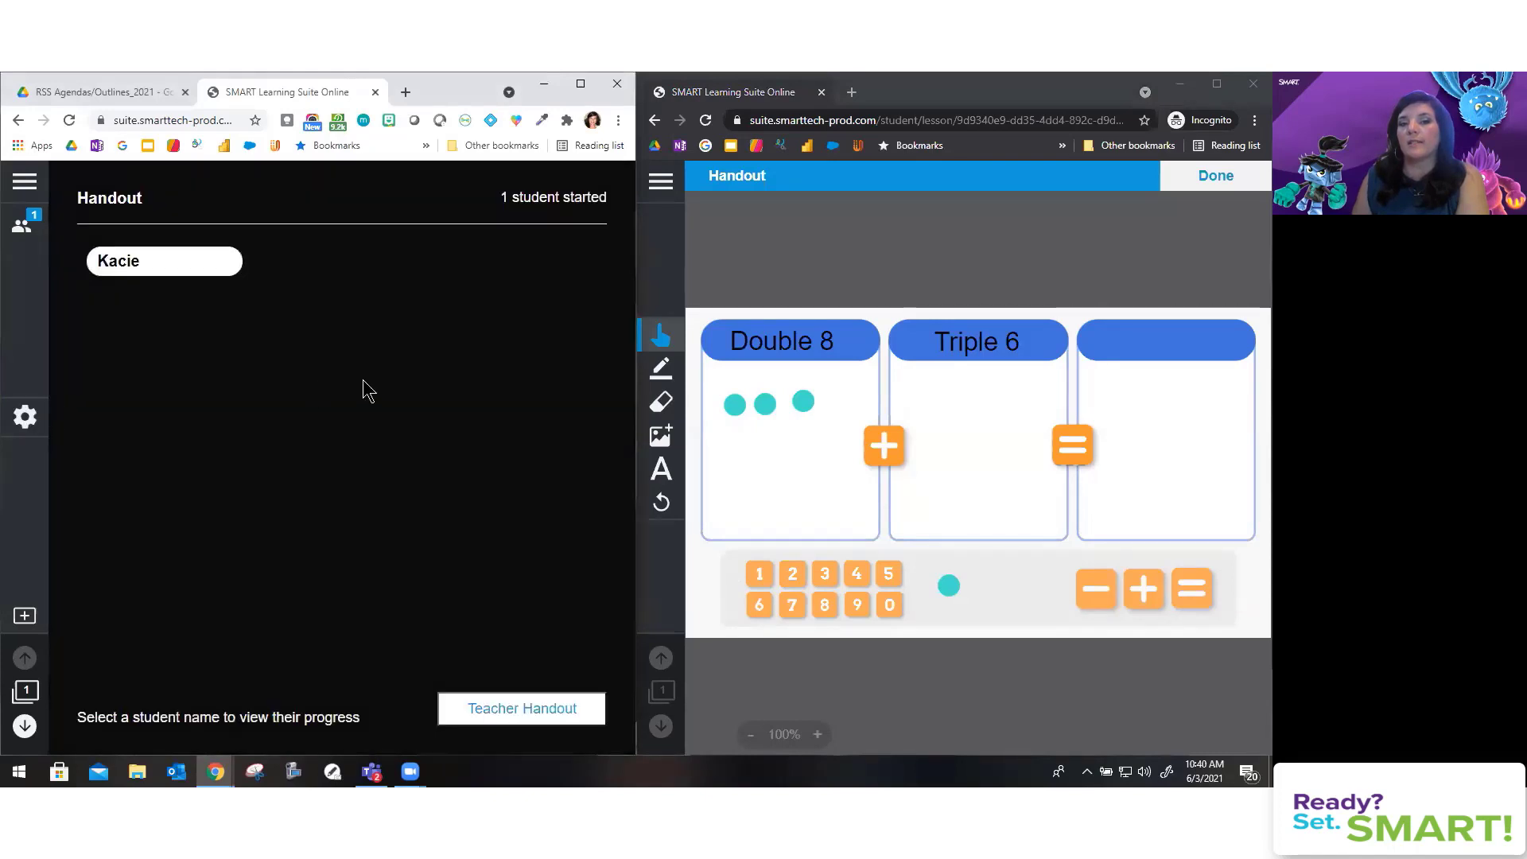
pyautogui.click(173, 264)
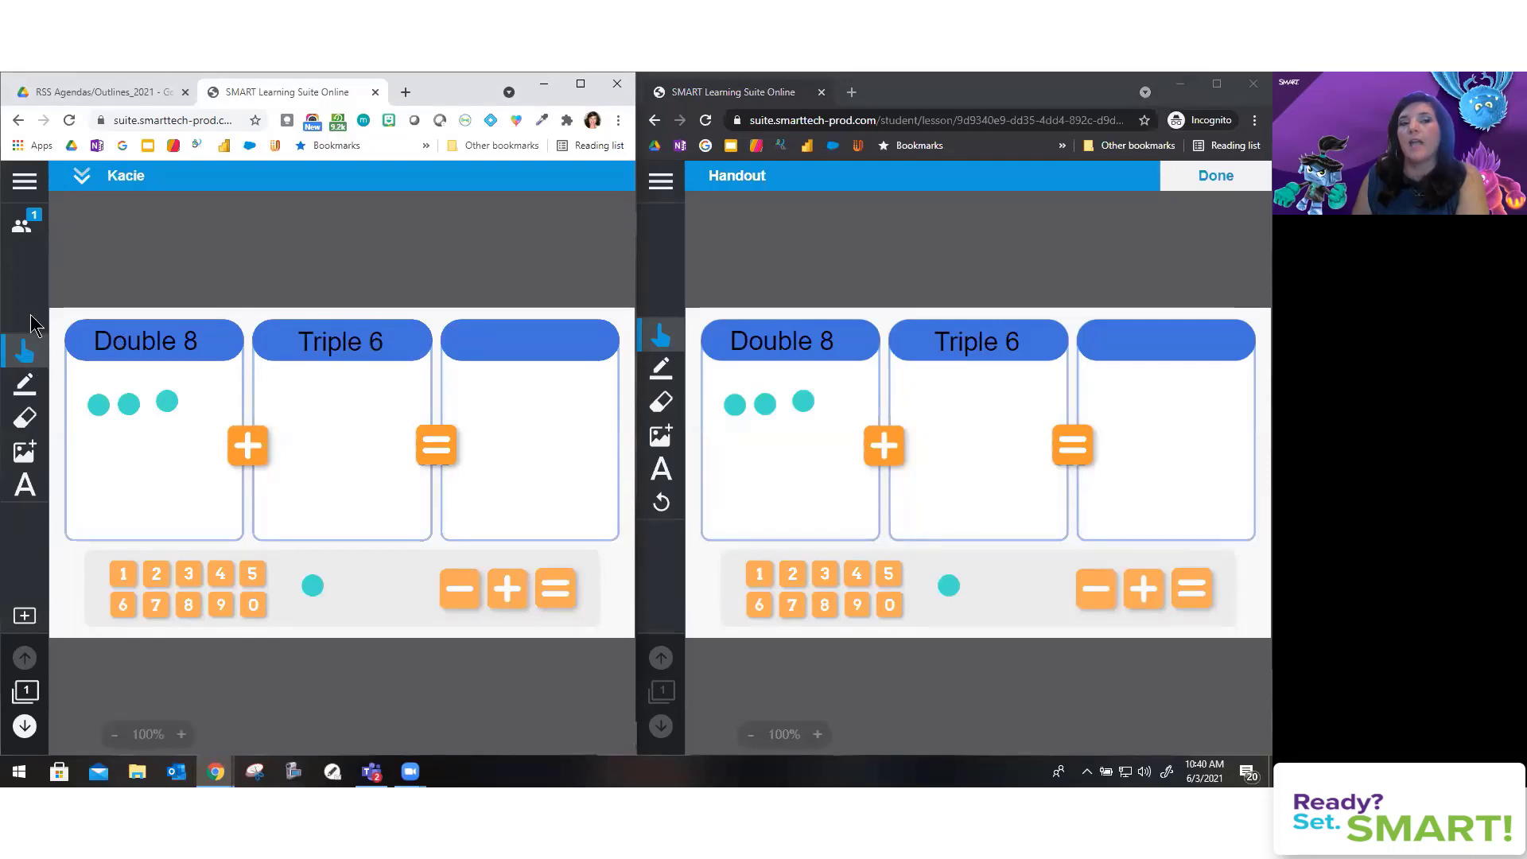
# Step: Review the student join instructions, then page the lesson to page 2 and back to the Handout
pyautogui.click(26, 227)
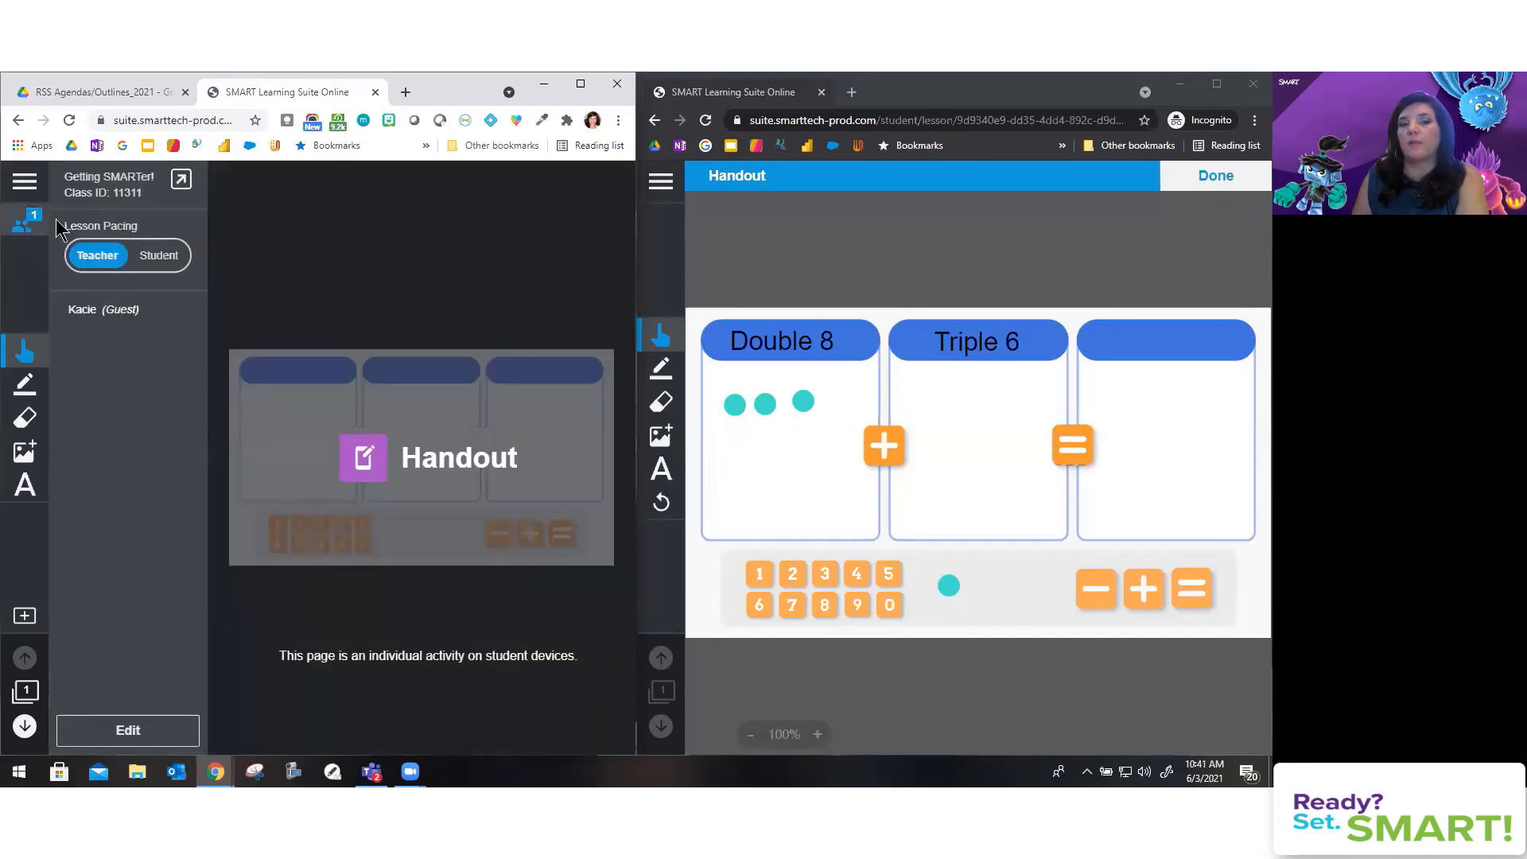
pyautogui.click(182, 180)
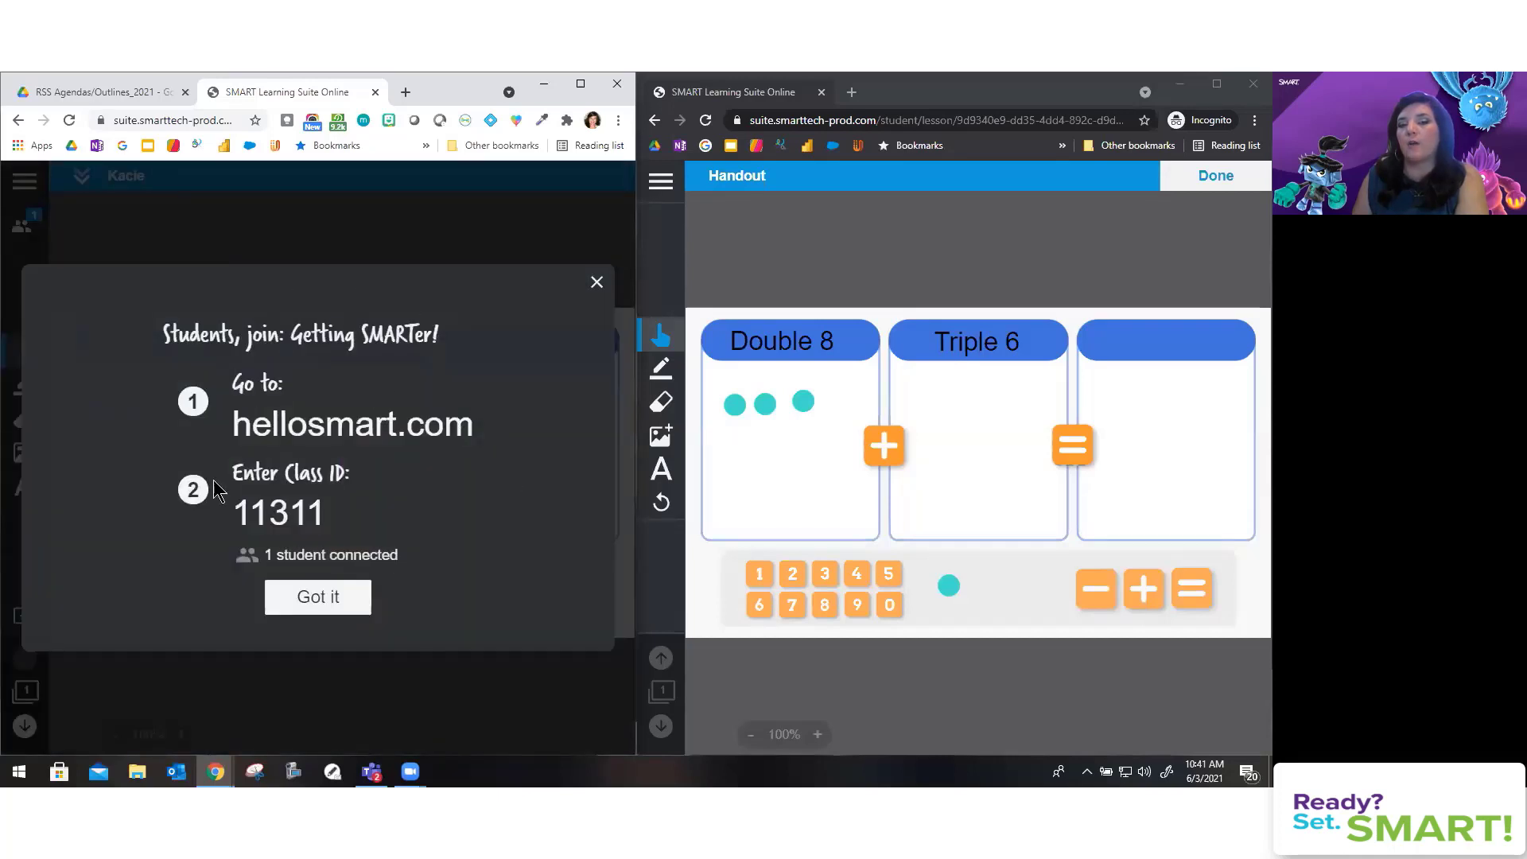
pyautogui.click(596, 283)
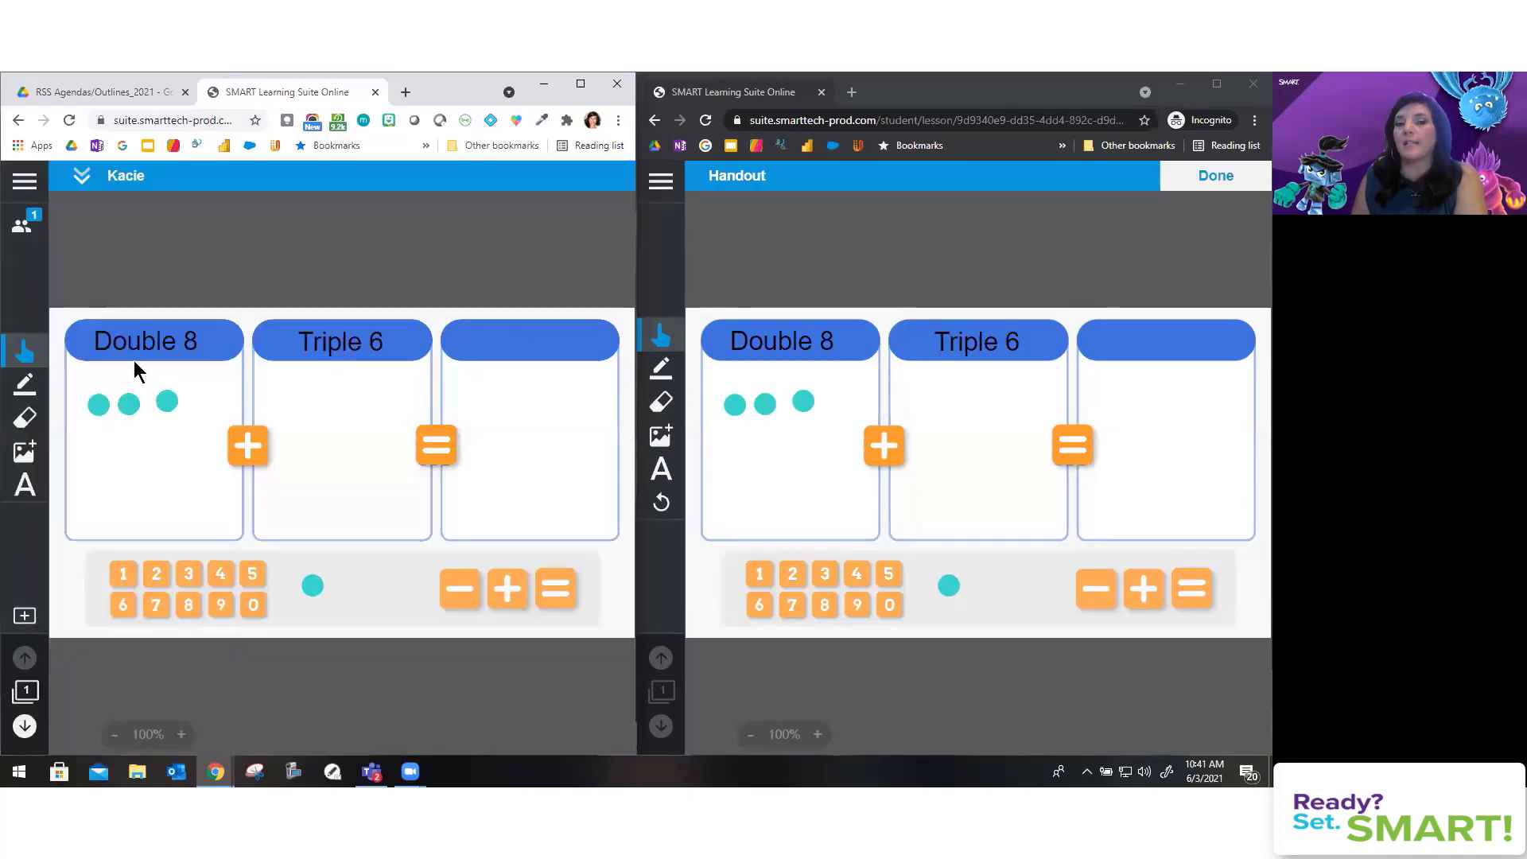
pyautogui.click(27, 226)
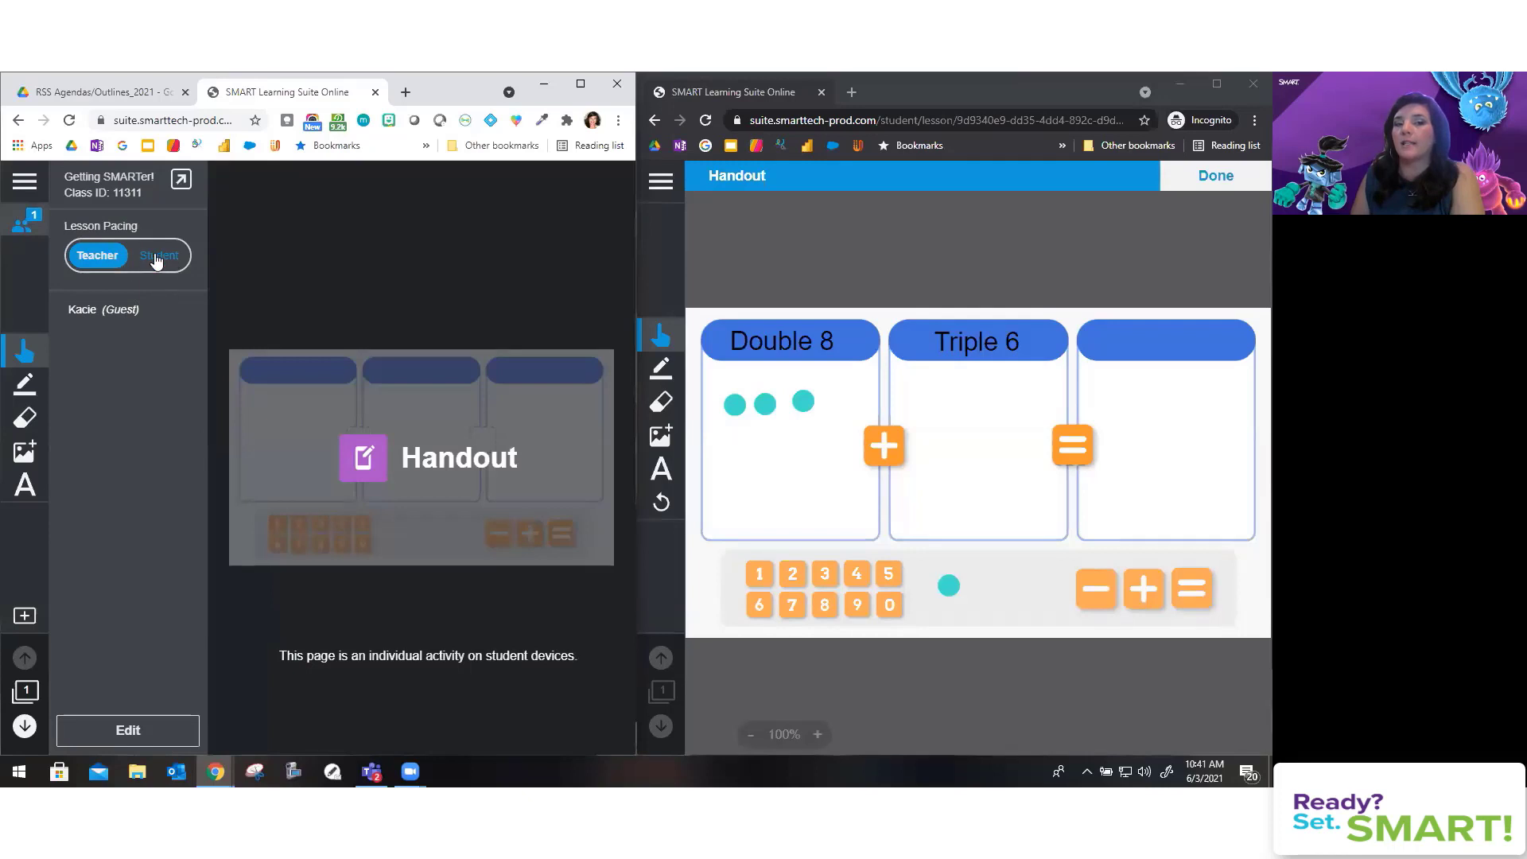
pyautogui.click(25, 350)
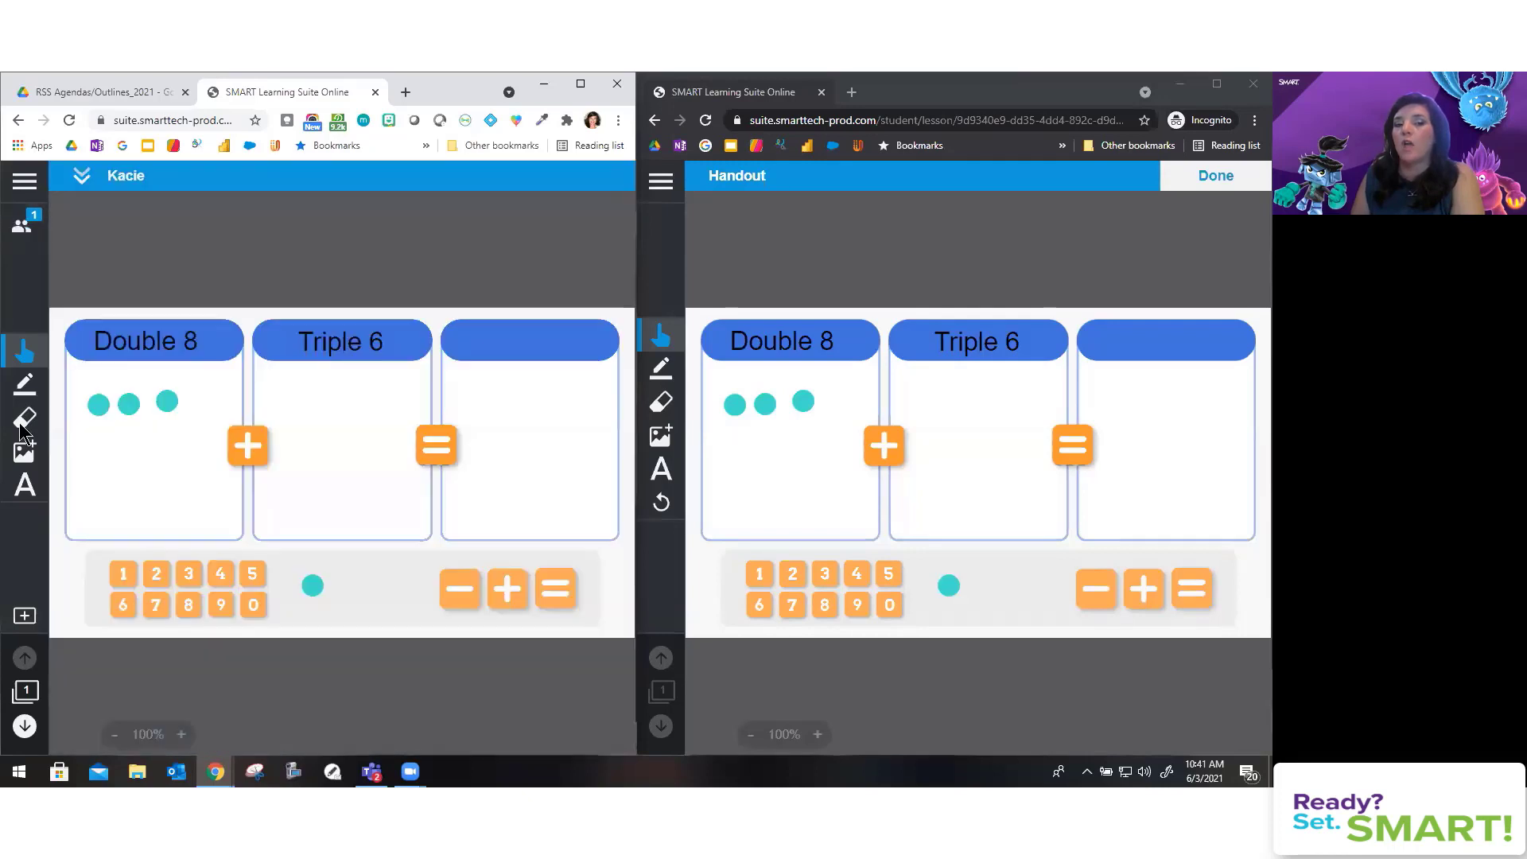
pyautogui.click(24, 725)
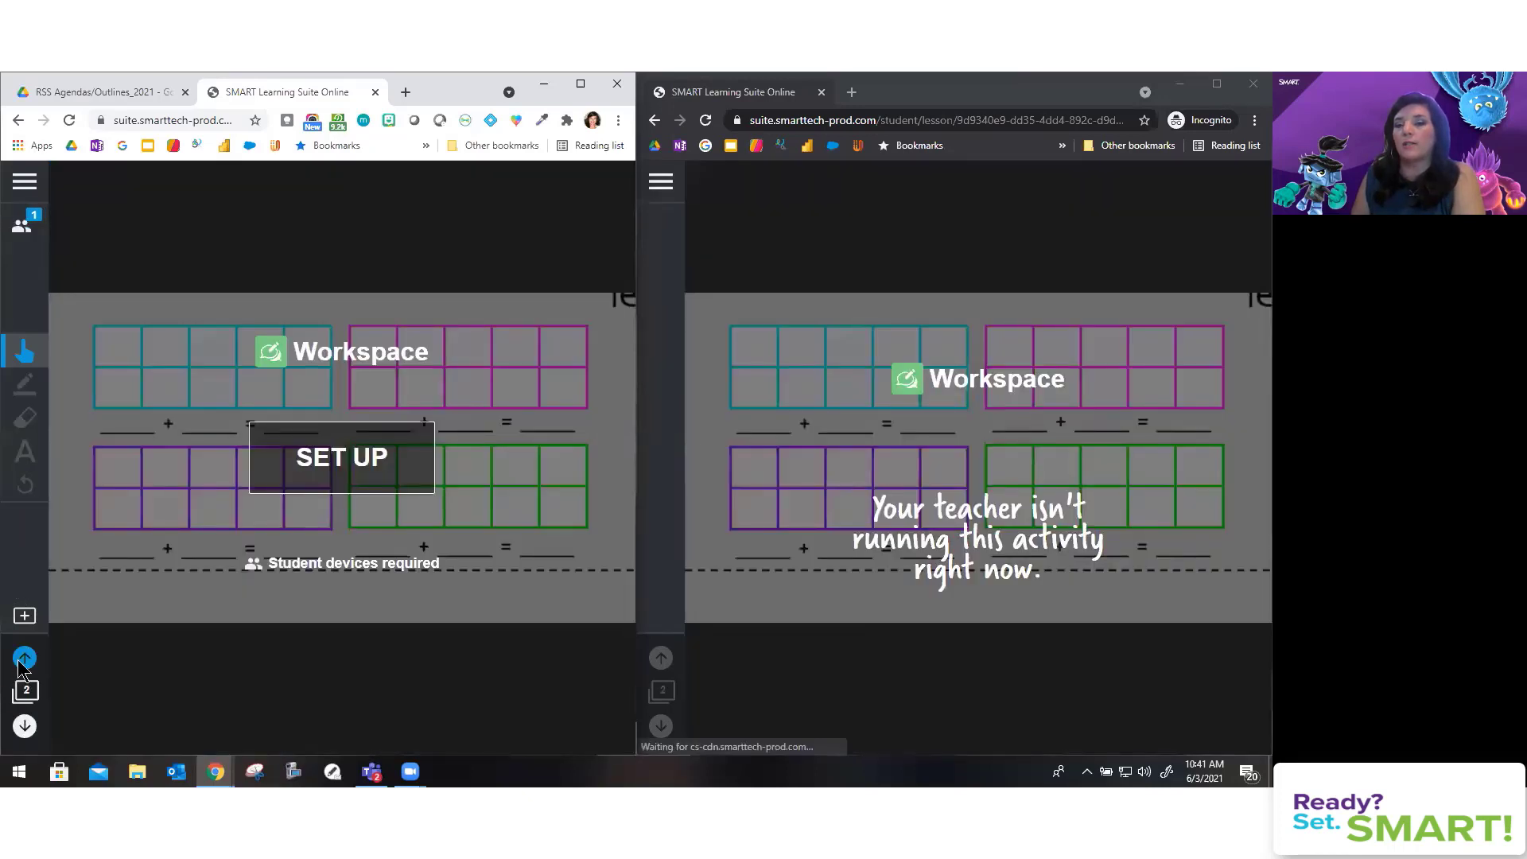
pyautogui.click(25, 658)
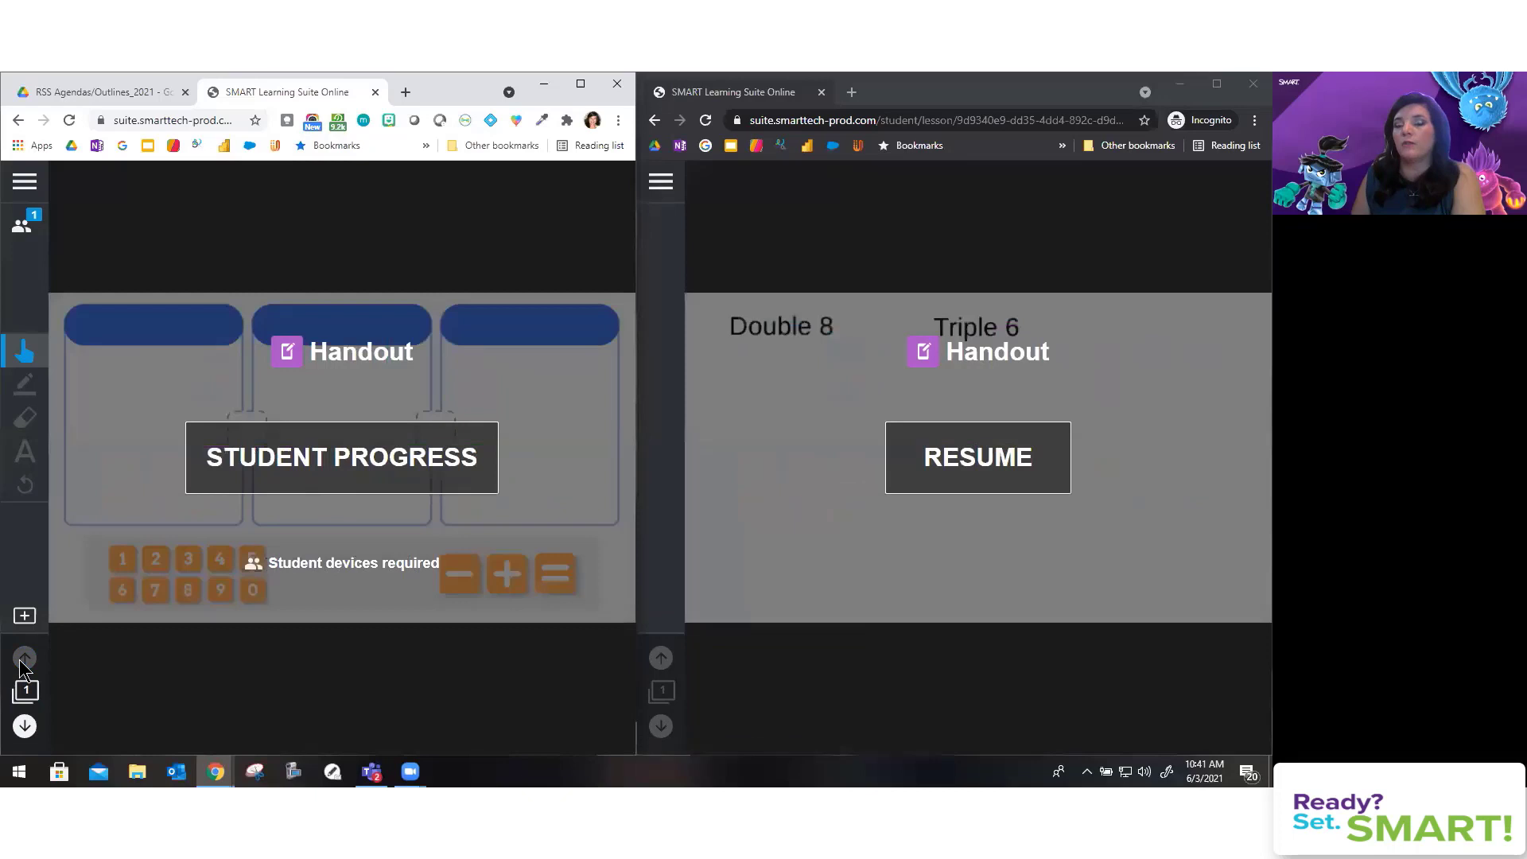
# Step: Switch lesson pacing to Student, page the student view forward and back, then restore Teacher pacing
pyautogui.click(22, 225)
pyautogui.click(159, 255)
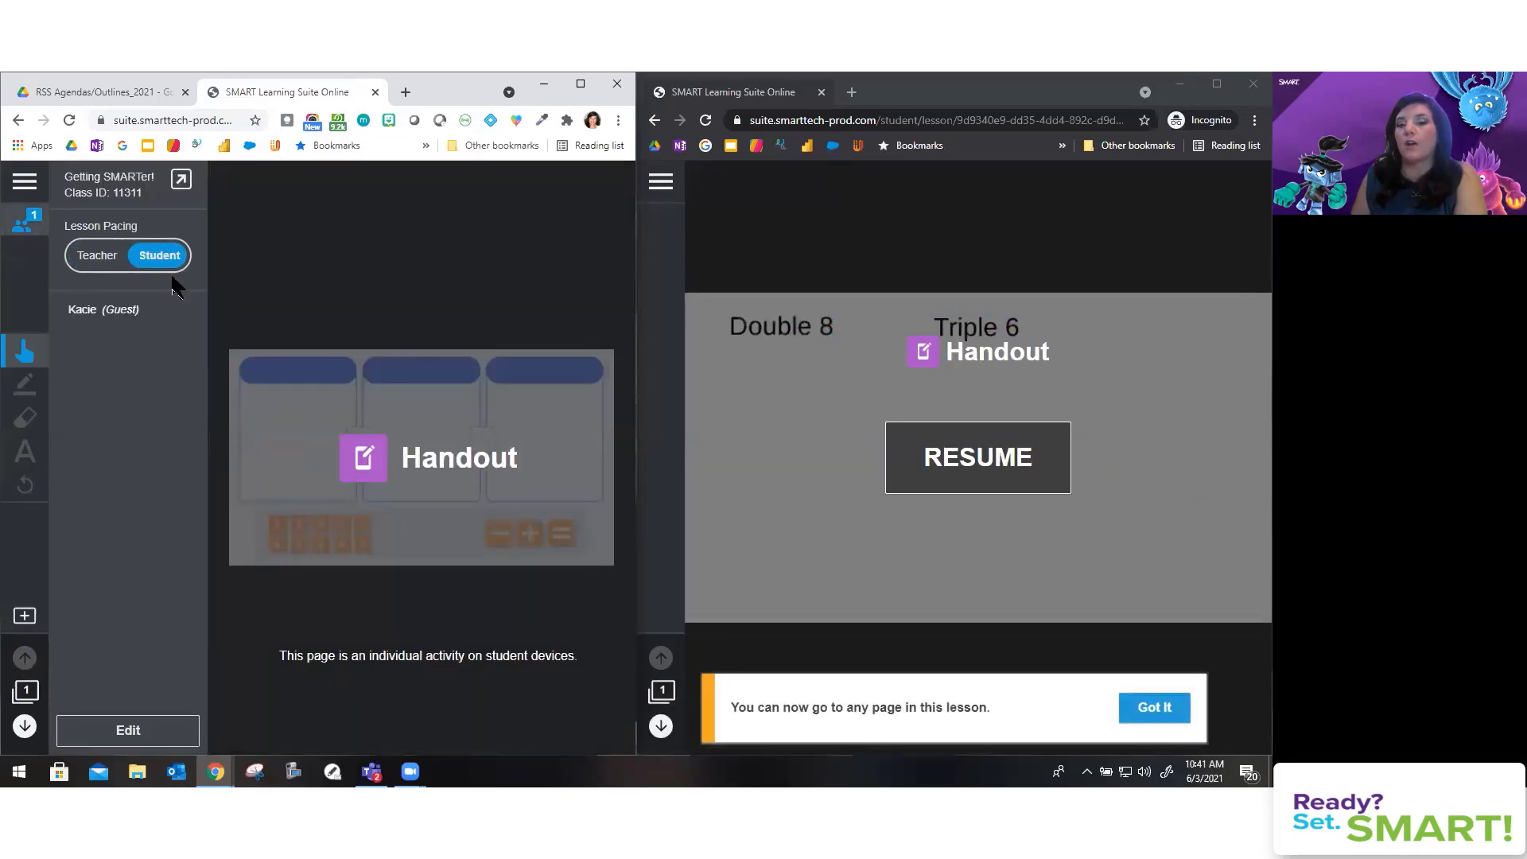
pyautogui.click(661, 731)
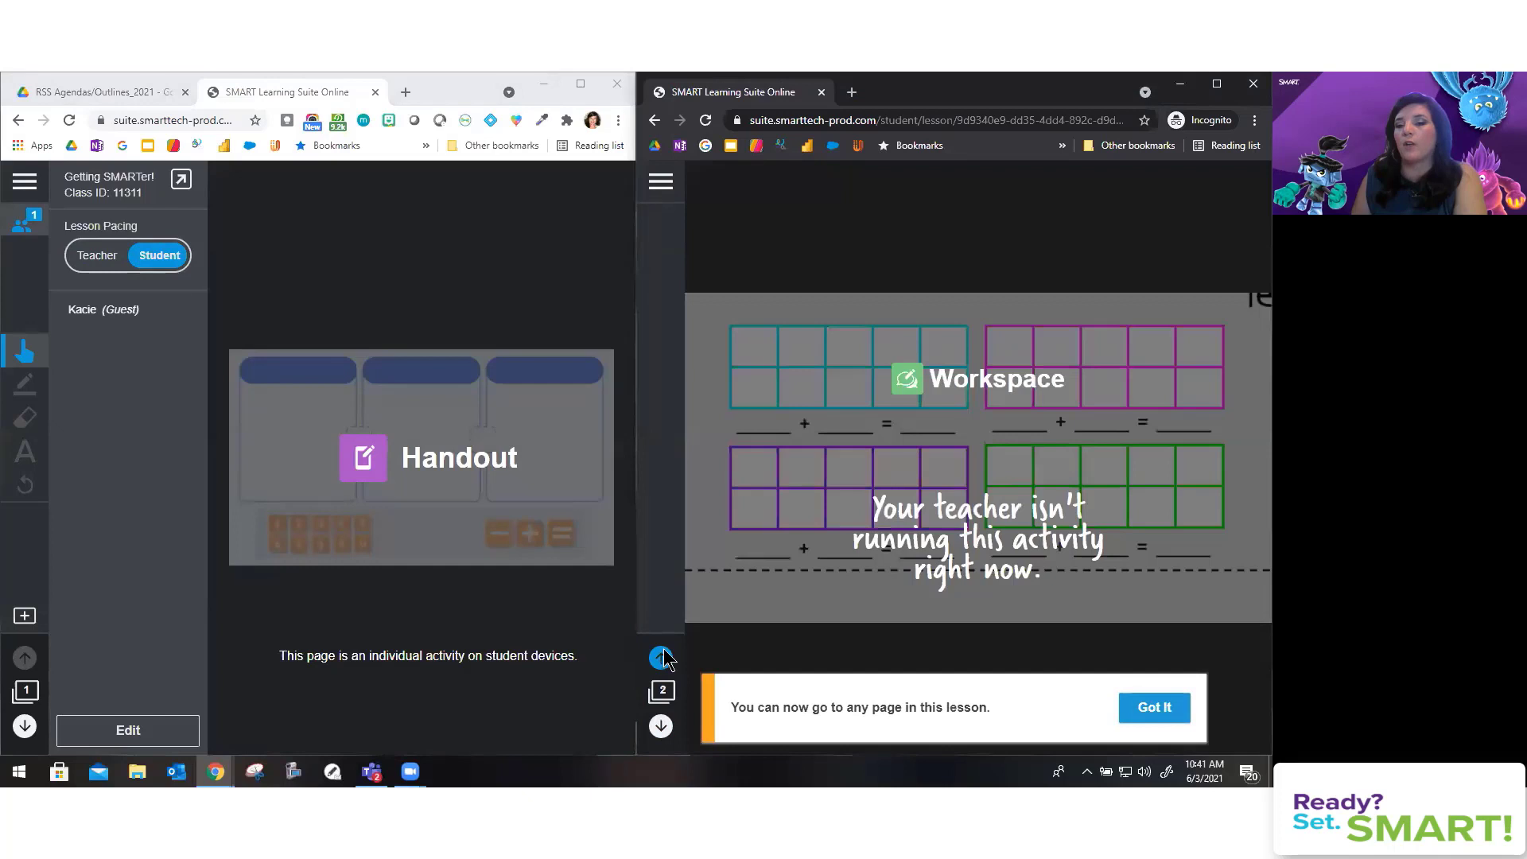
pyautogui.click(661, 657)
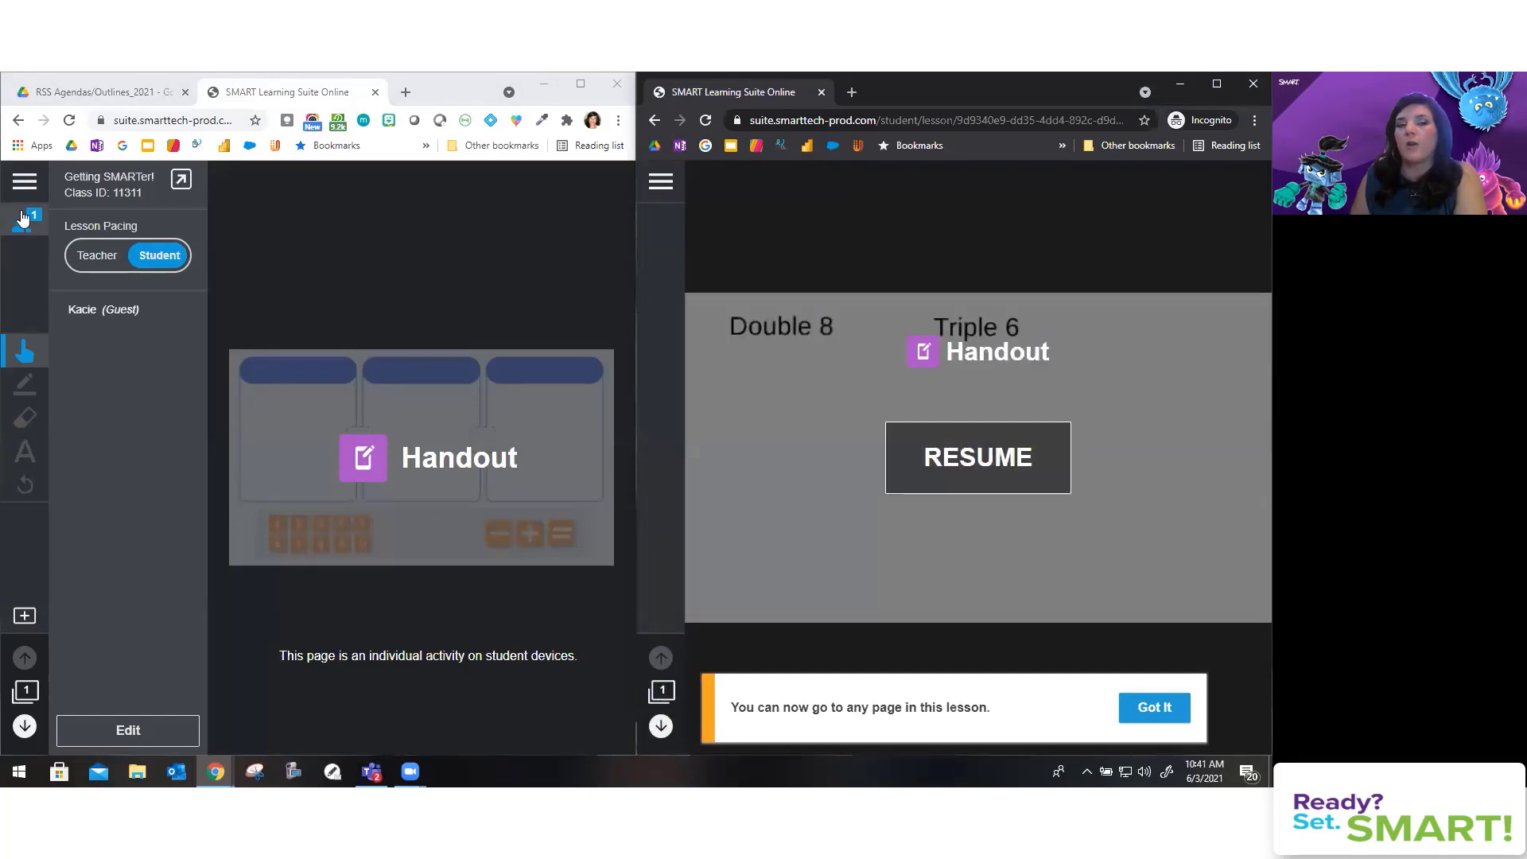
pyautogui.click(97, 255)
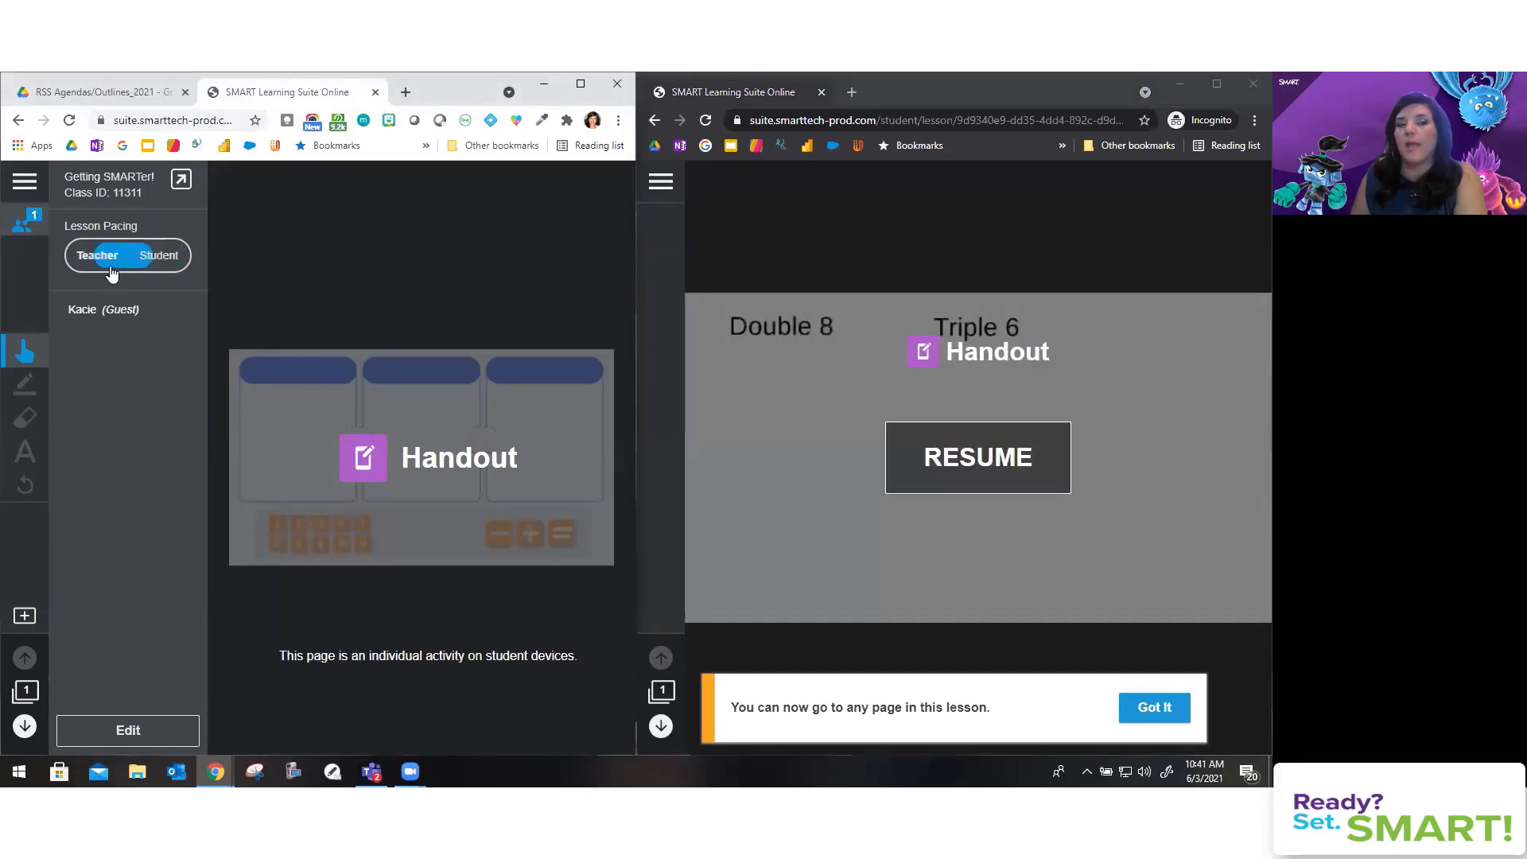
pyautogui.click(30, 183)
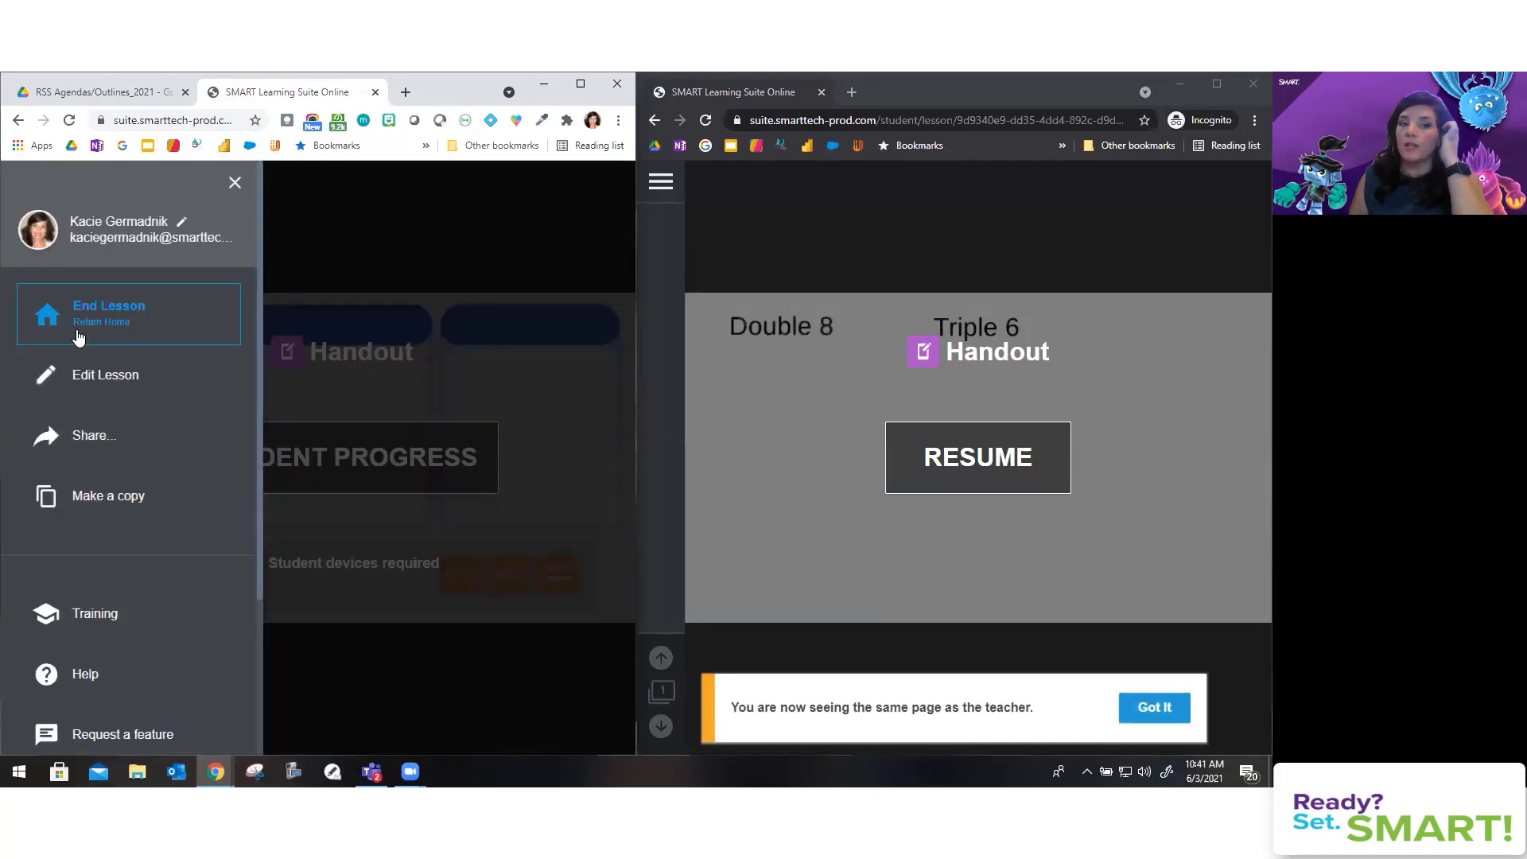
# Step: End the lesson and scroll the class home down to the lesson library
pyautogui.click(78, 337)
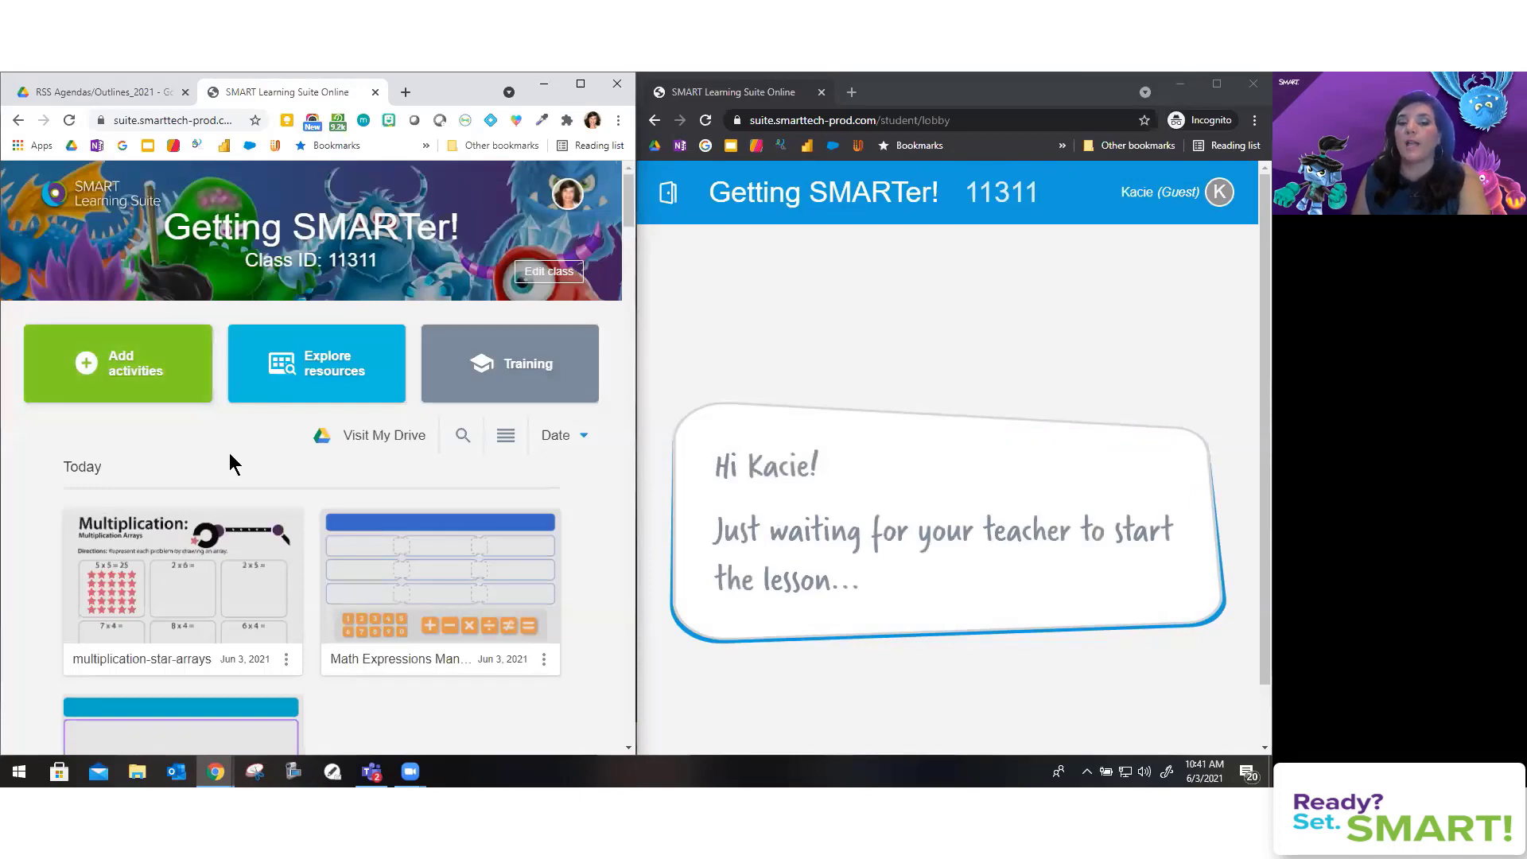
pyautogui.scroll(-2, 229, 452)
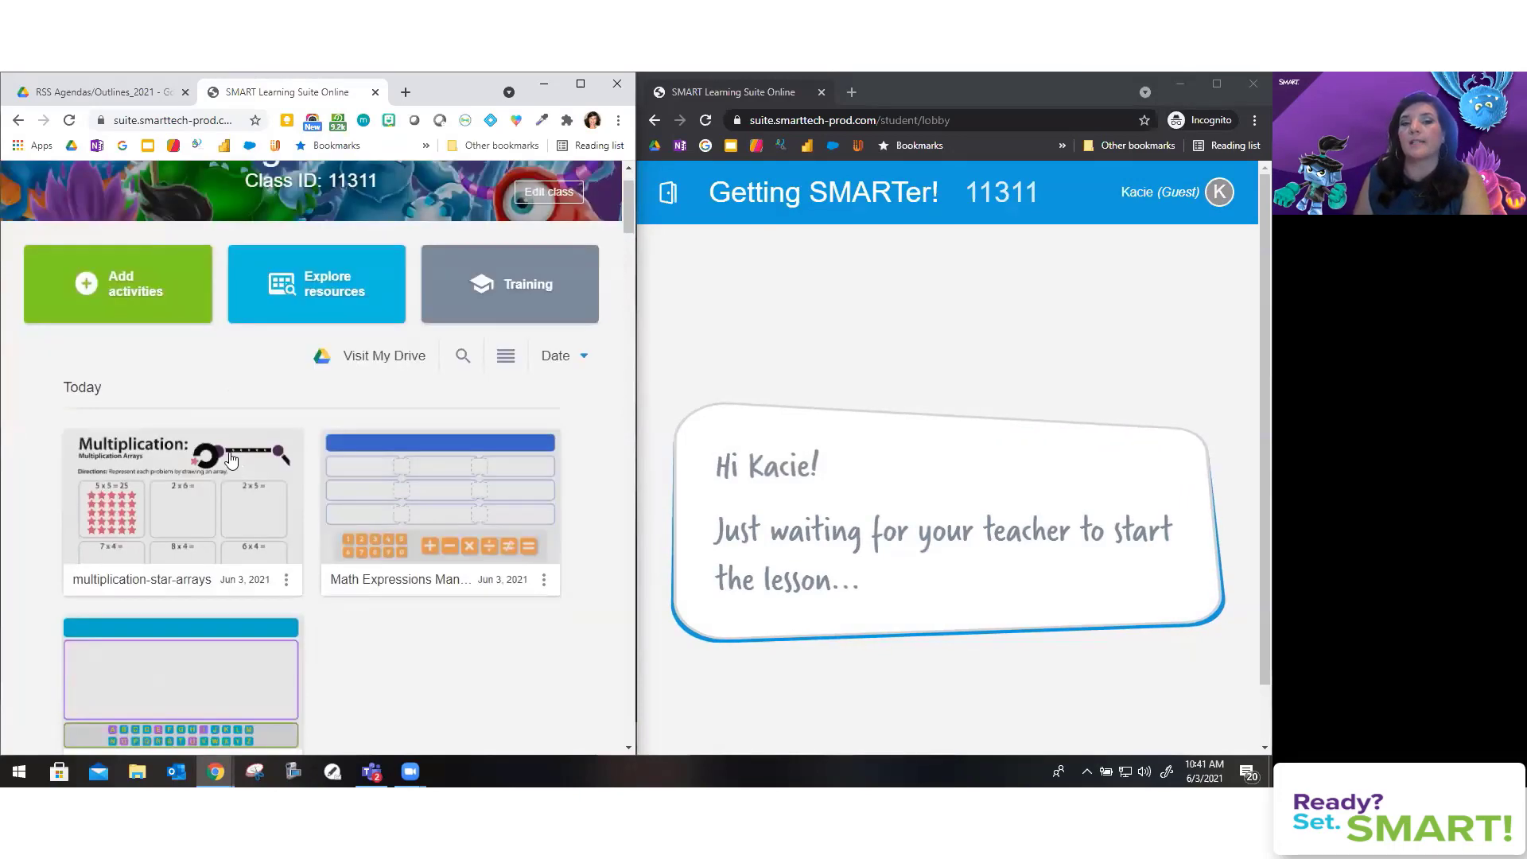